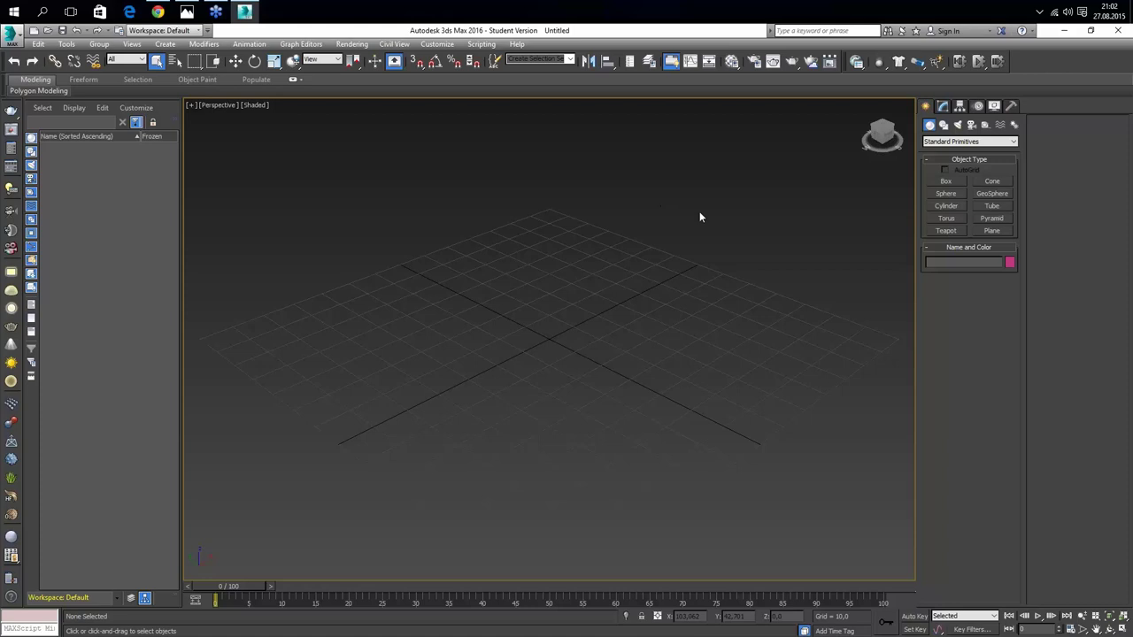
# Create Box001 at the grid centre, about 39 long, 84 wide, 64 high, and show its modifier settings
pyautogui.click(945, 181)
pyautogui.moveTo(600, 281); pyautogui.dragTo(531, 456)
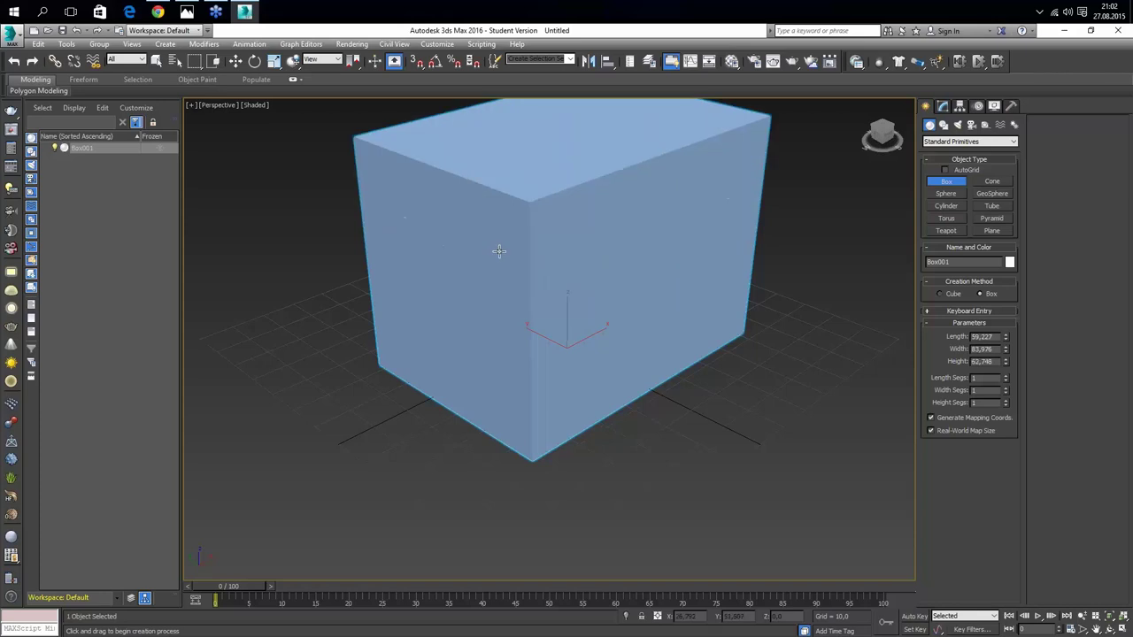
pyautogui.click(498, 253)
pyautogui.scroll(-2, 498, 253)
pyautogui.scroll(-1, 513, 274)
pyautogui.click(941, 107)
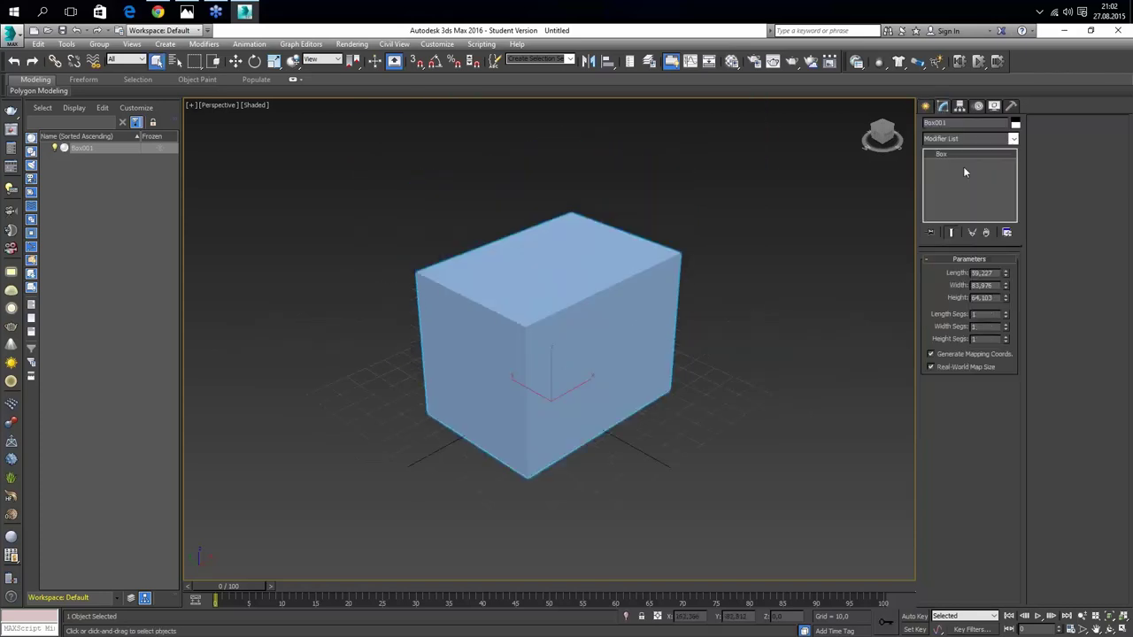
# Open the Modifier List for Box001 and scroll down through the available modifiers
pyautogui.click(958, 142)
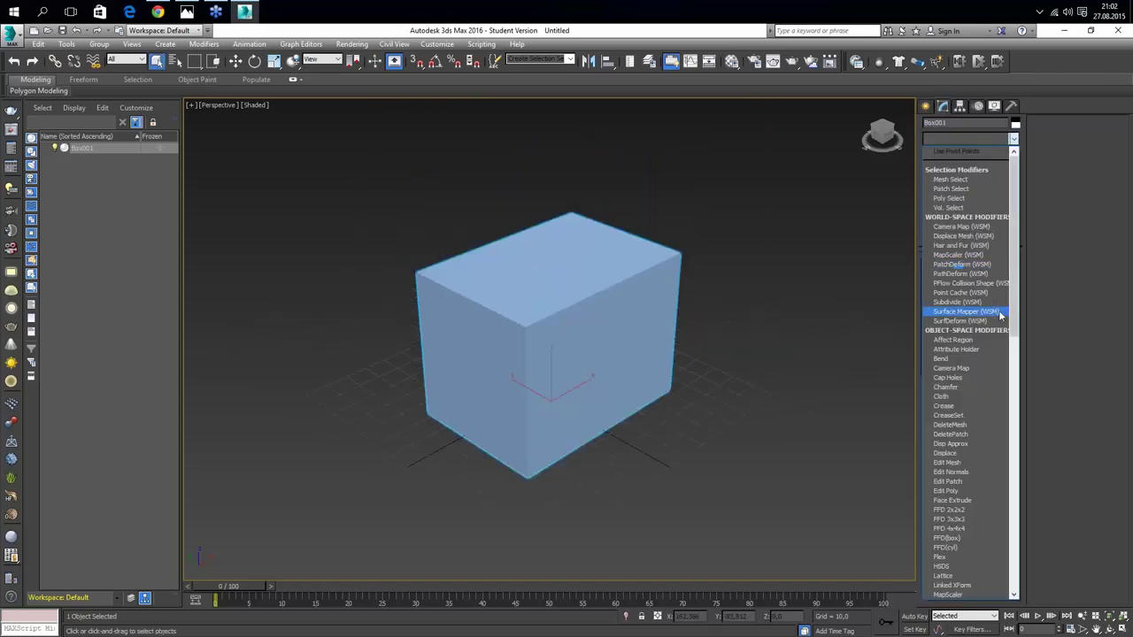
pyautogui.scroll(-1, 995, 316)
pyautogui.scroll(-1, 995, 316)
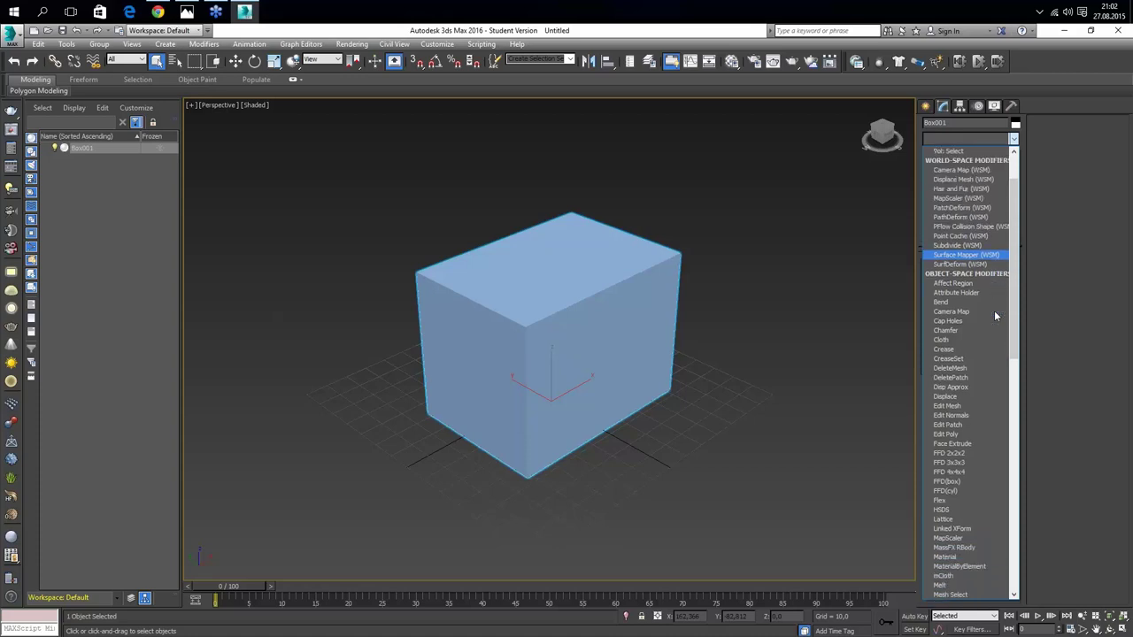
pyautogui.scroll(-1, 994, 316)
pyautogui.scroll(-1, 994, 316)
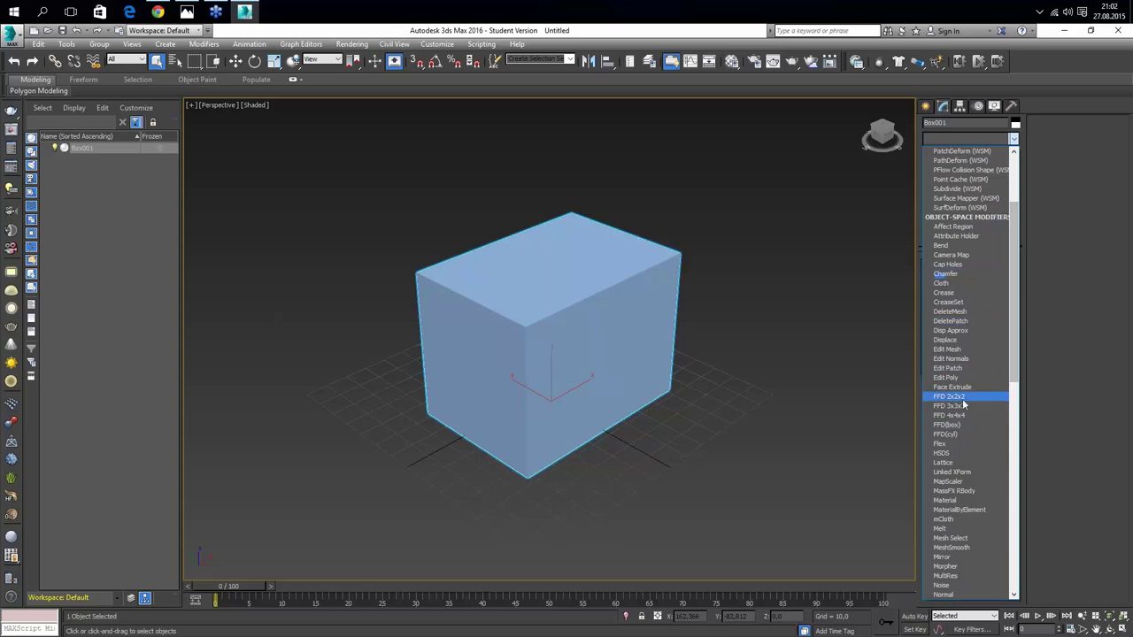
pyautogui.scroll(-1, 963, 404)
pyautogui.scroll(-3, 961, 399)
pyautogui.scroll(-3, 963, 404)
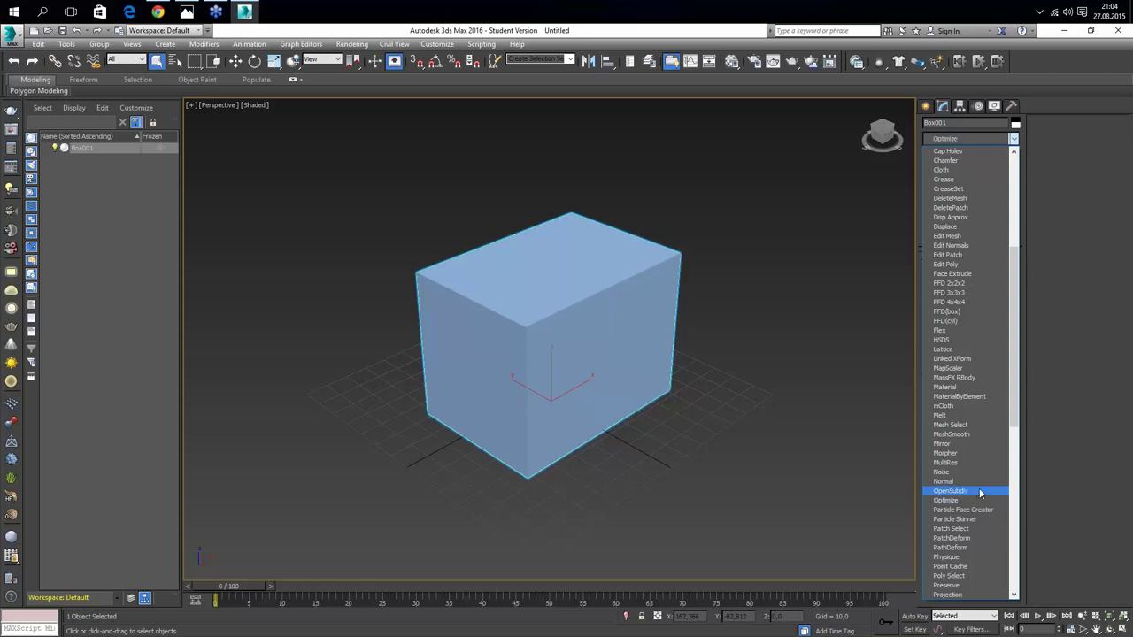
pyautogui.scroll(-1, 979, 493)
pyautogui.scroll(-1, 979, 493)
pyautogui.scroll(-1, 979, 493)
pyautogui.scroll(-1, 979, 493)
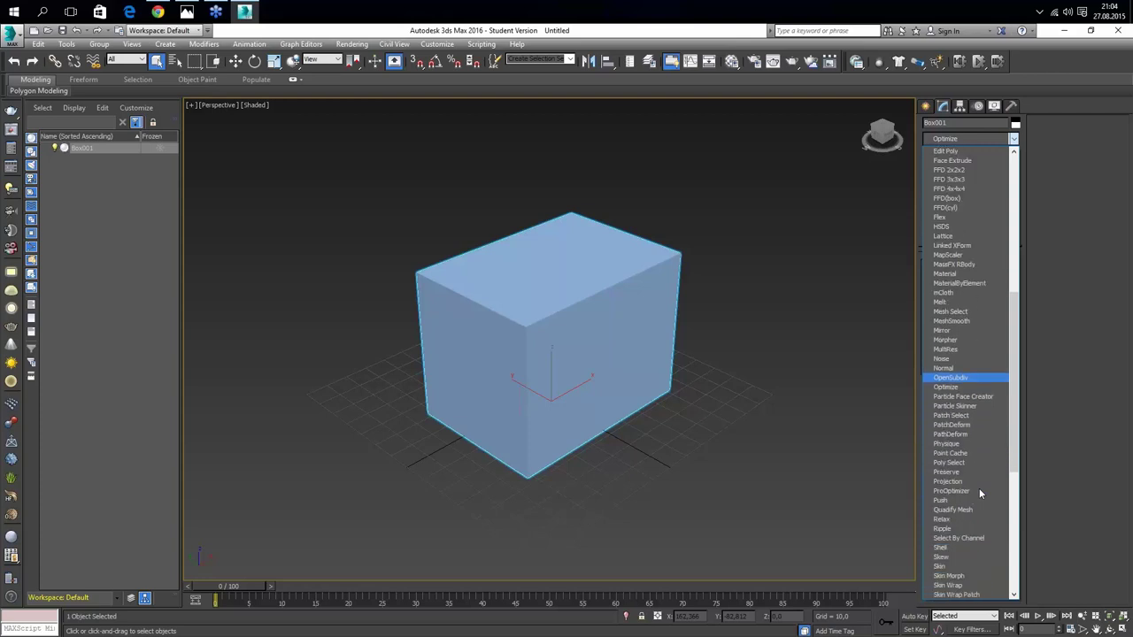
pyautogui.scroll(-1, 979, 489)
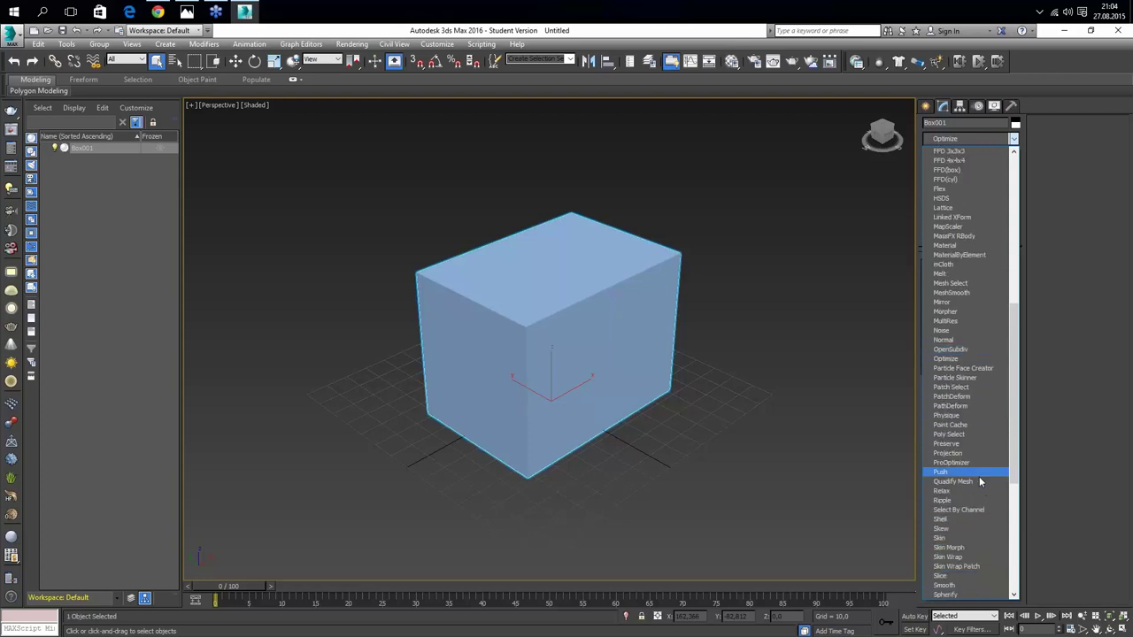
pyautogui.scroll(-3, 980, 481)
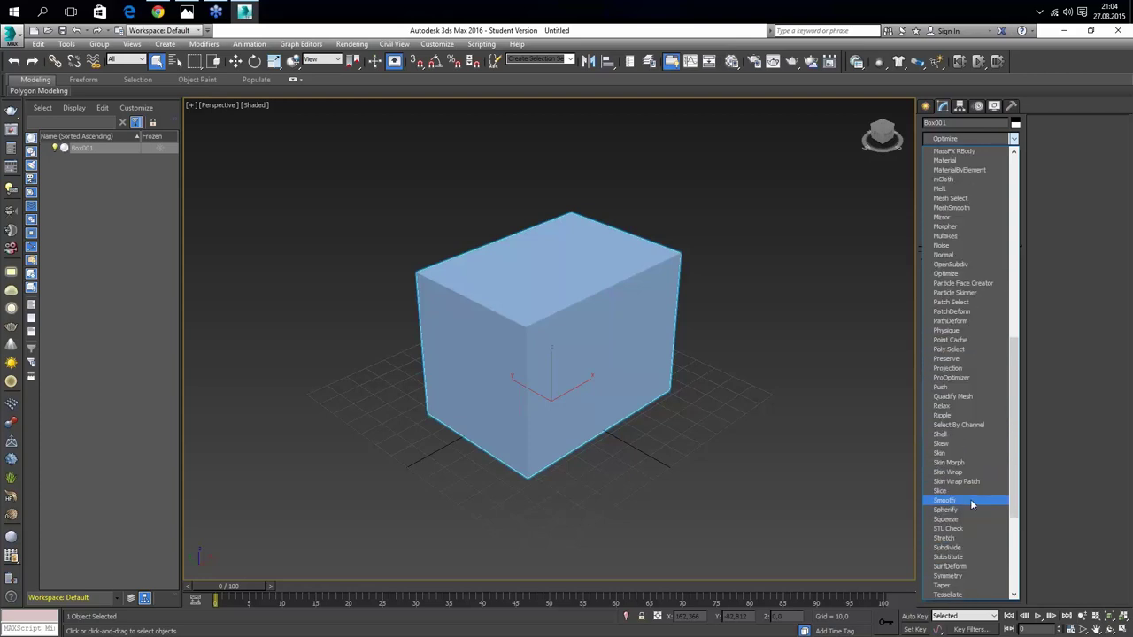
pyautogui.scroll(-2, 971, 502)
pyautogui.scroll(-1, 970, 501)
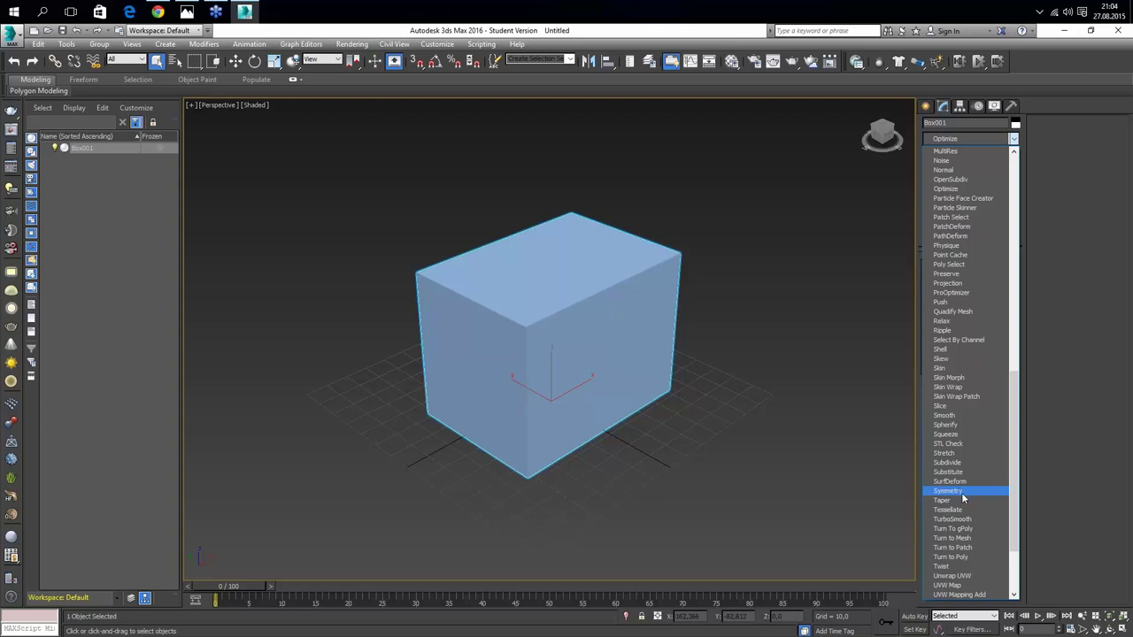
pyautogui.scroll(-2, 968, 493)
pyautogui.scroll(-2, 968, 492)
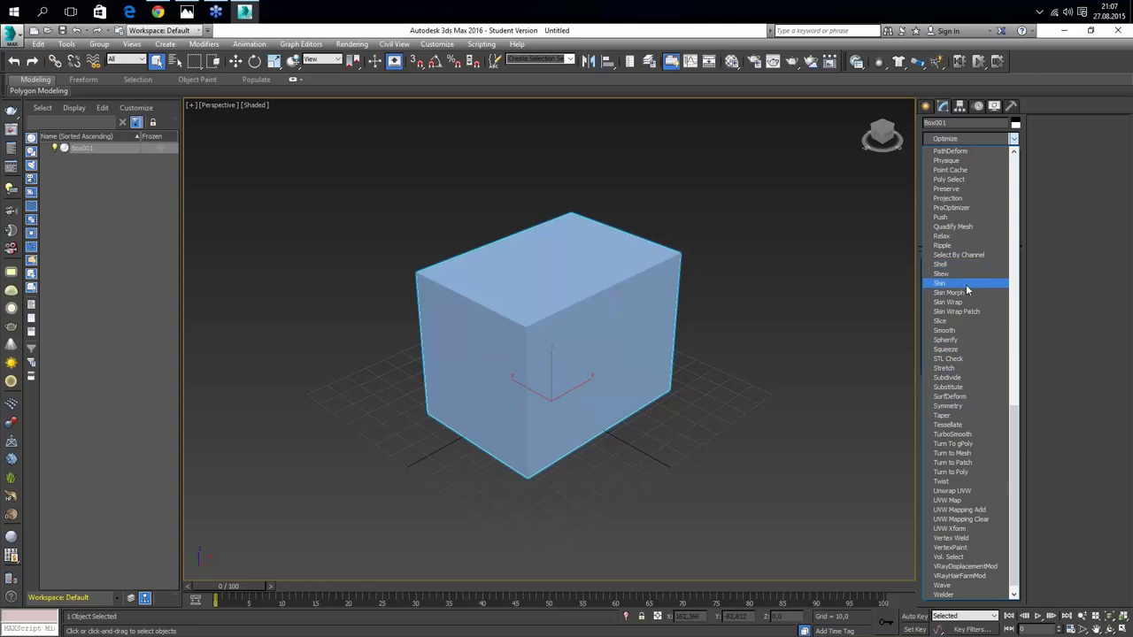
# Scroll back up through Box001's Modifier List
pyautogui.scroll(3, 967, 286)
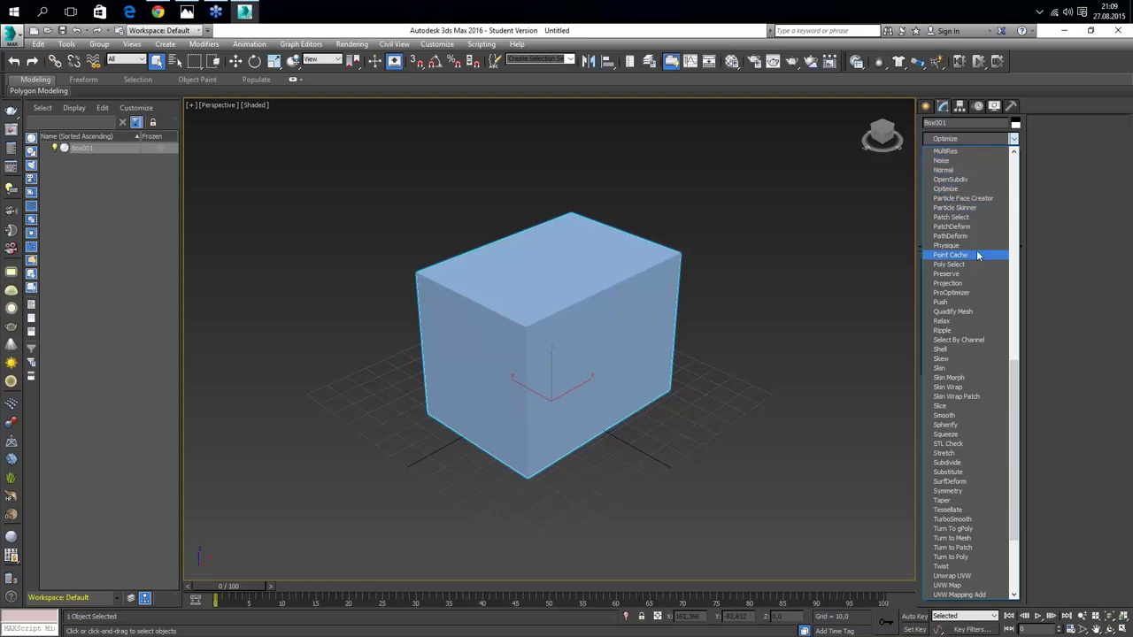
pyautogui.scroll(1, 977, 253)
pyautogui.scroll(1, 977, 253)
pyautogui.scroll(2, 975, 250)
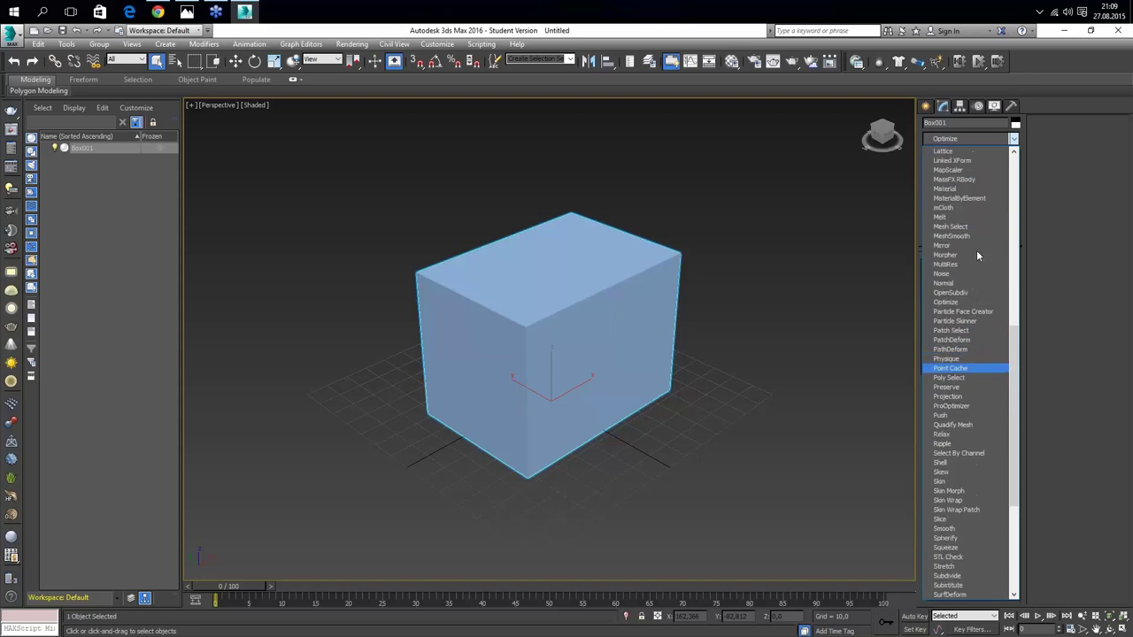
pyautogui.scroll(1, 976, 249)
pyautogui.scroll(1, 976, 250)
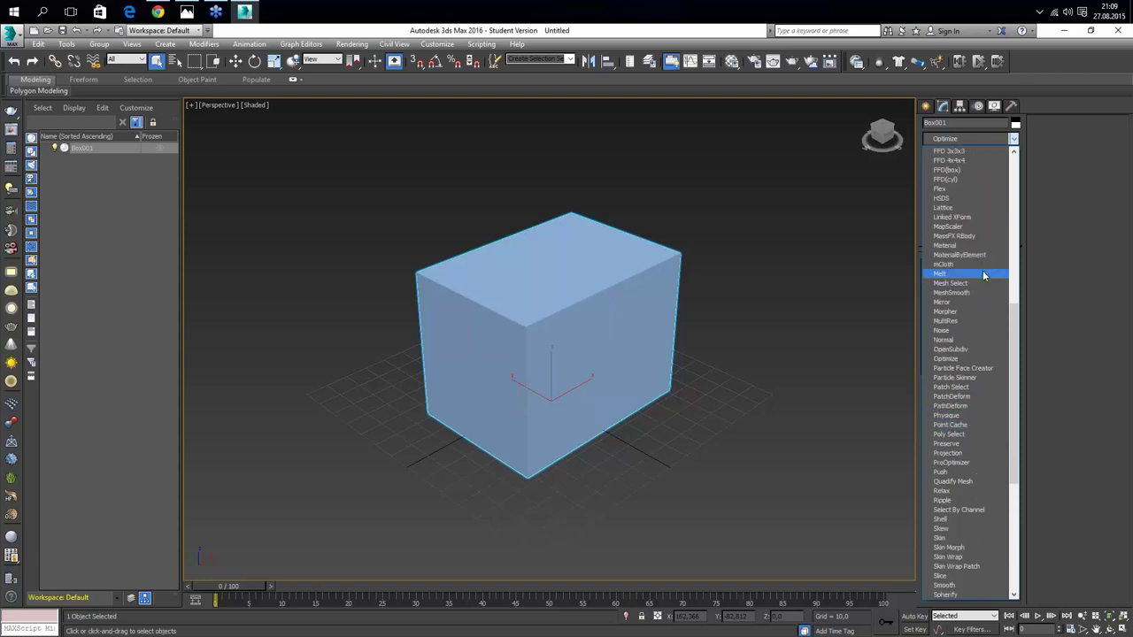
pyautogui.scroll(2, 982, 276)
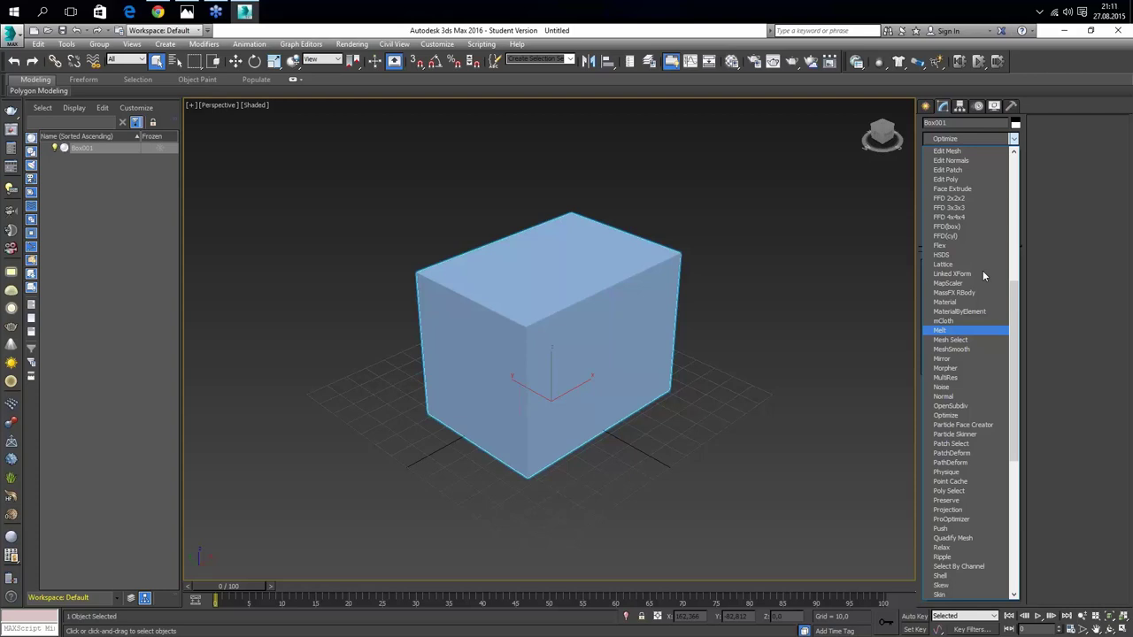
pyautogui.scroll(1, 982, 275)
pyautogui.scroll(2, 982, 275)
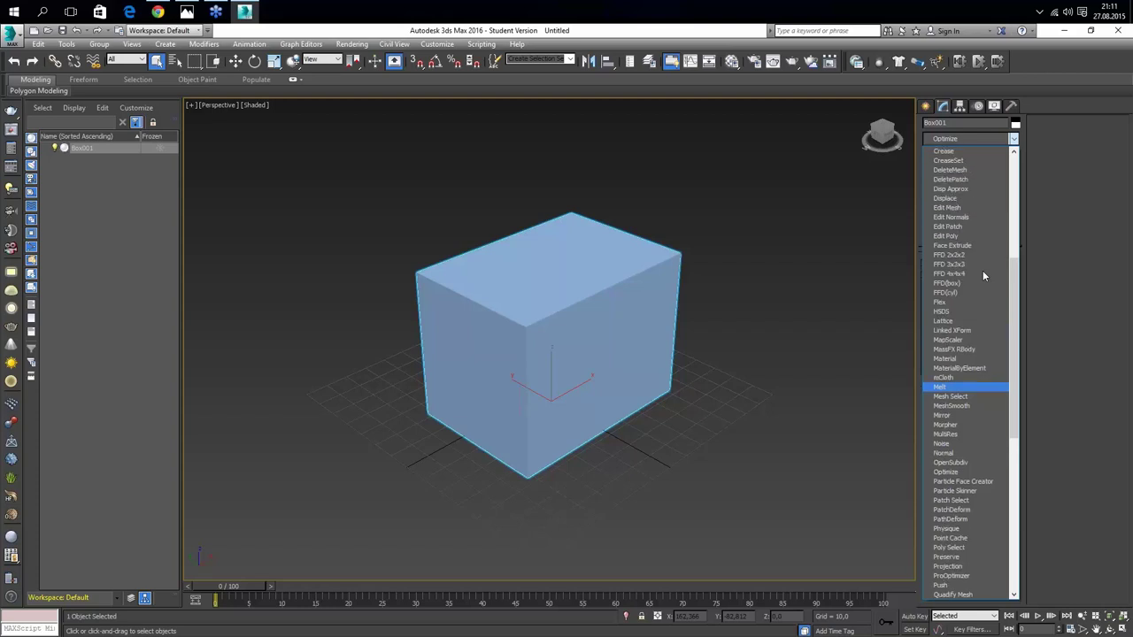
pyautogui.scroll(4, 974, 296)
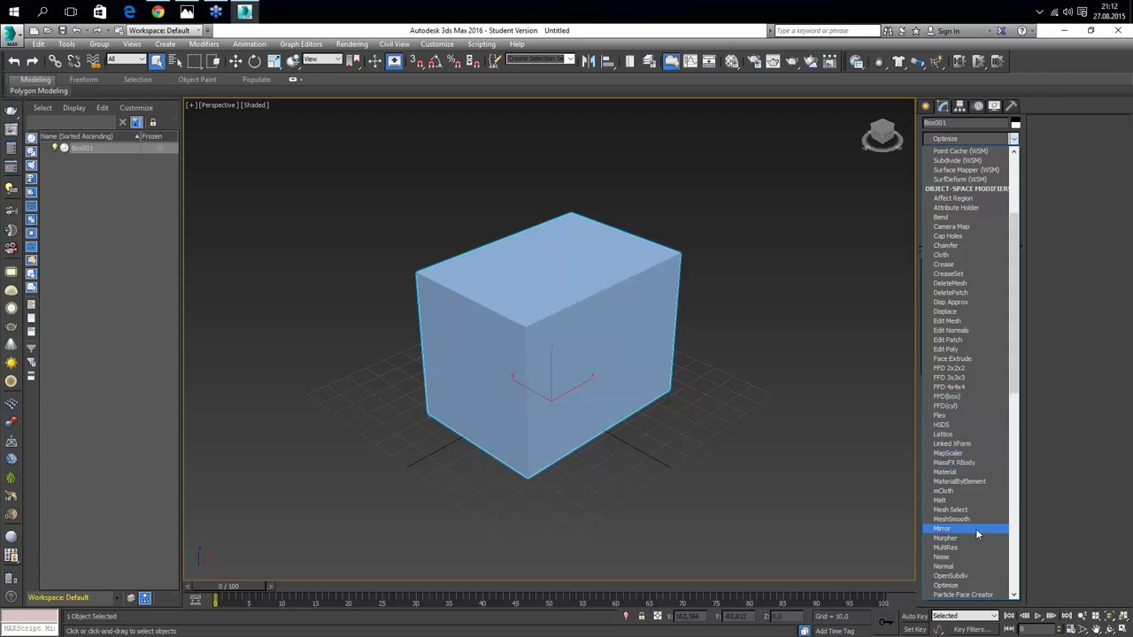
# Scroll down through the Modifier List entries once more
pyautogui.scroll(-1, 977, 534)
pyautogui.scroll(-3, 977, 534)
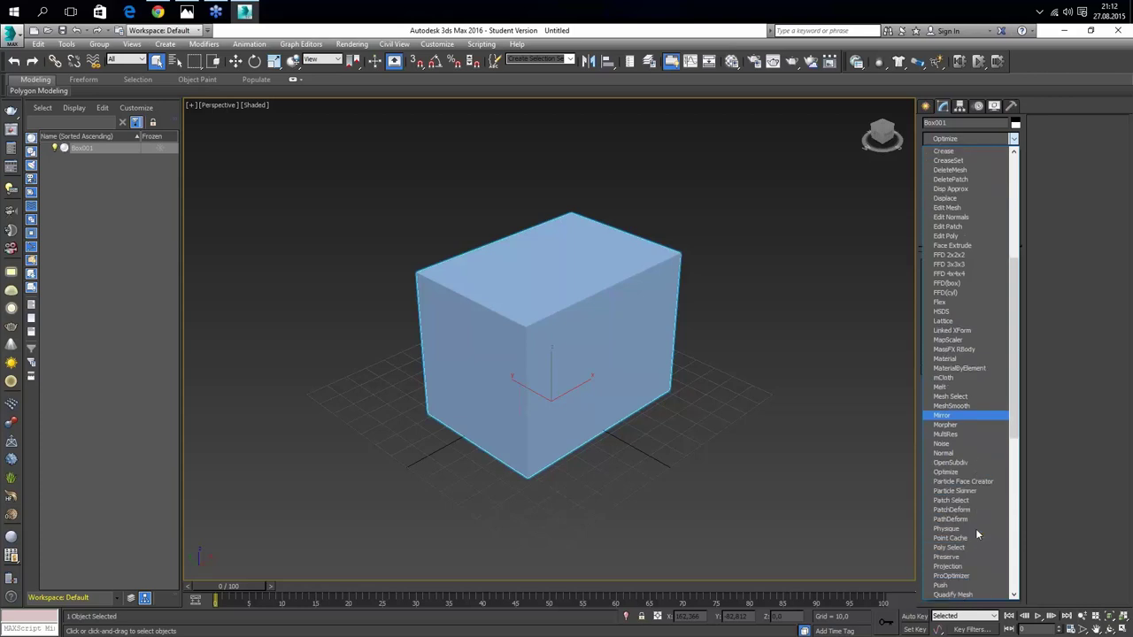
pyautogui.scroll(-1, 977, 534)
pyautogui.scroll(-2, 977, 534)
pyautogui.scroll(-1, 977, 533)
pyautogui.scroll(-1, 977, 533)
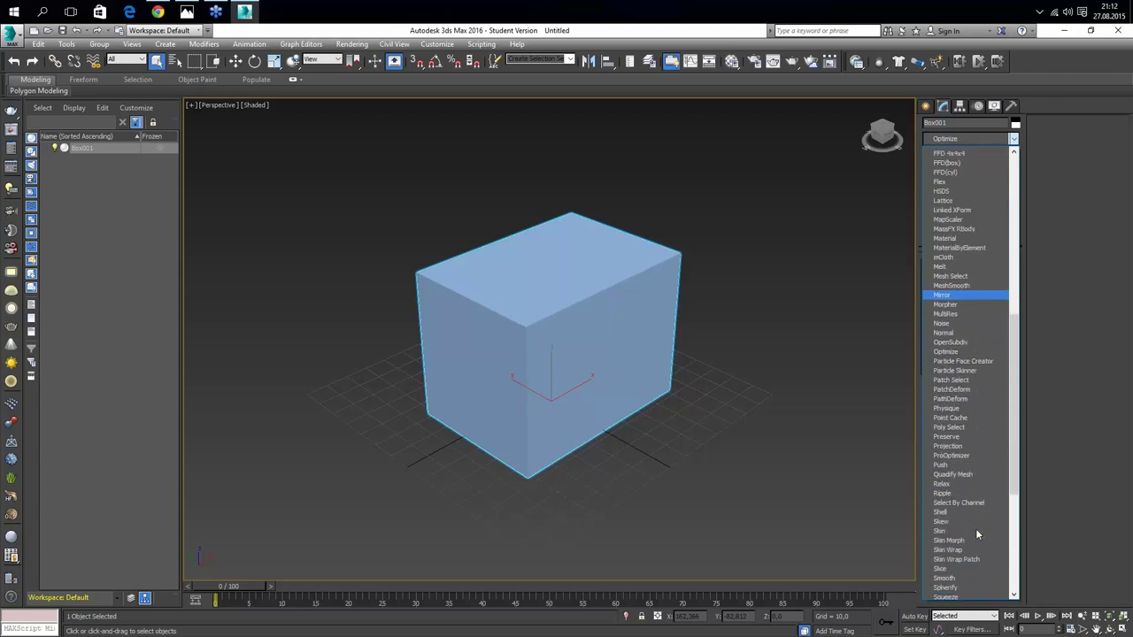
pyautogui.scroll(-1, 976, 534)
pyautogui.scroll(-1, 976, 533)
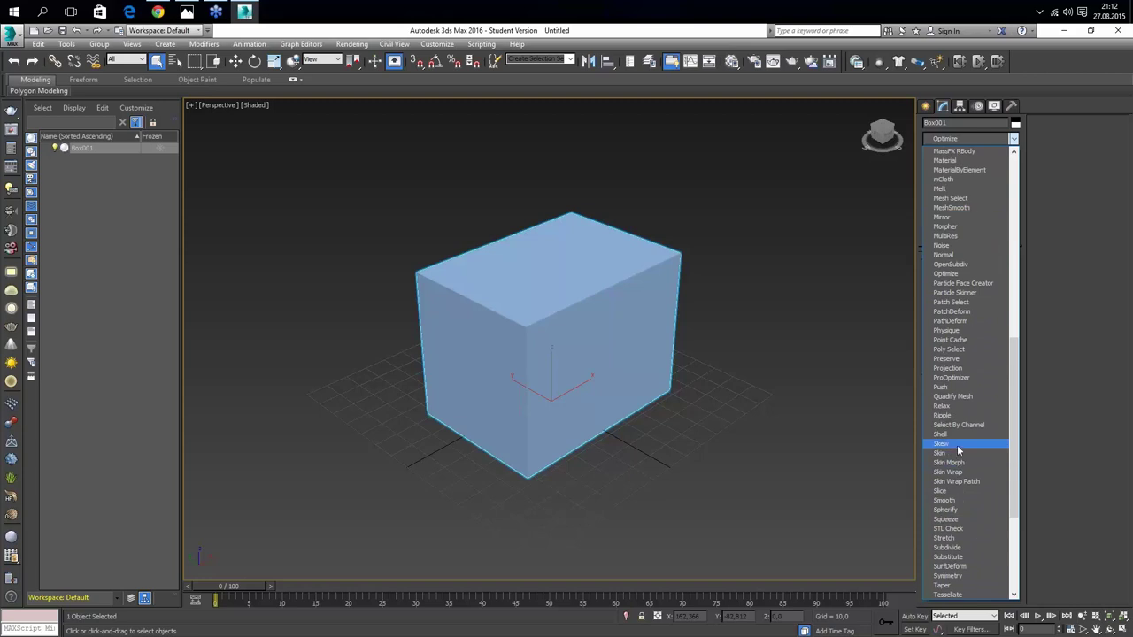
pyautogui.scroll(-1, 959, 453)
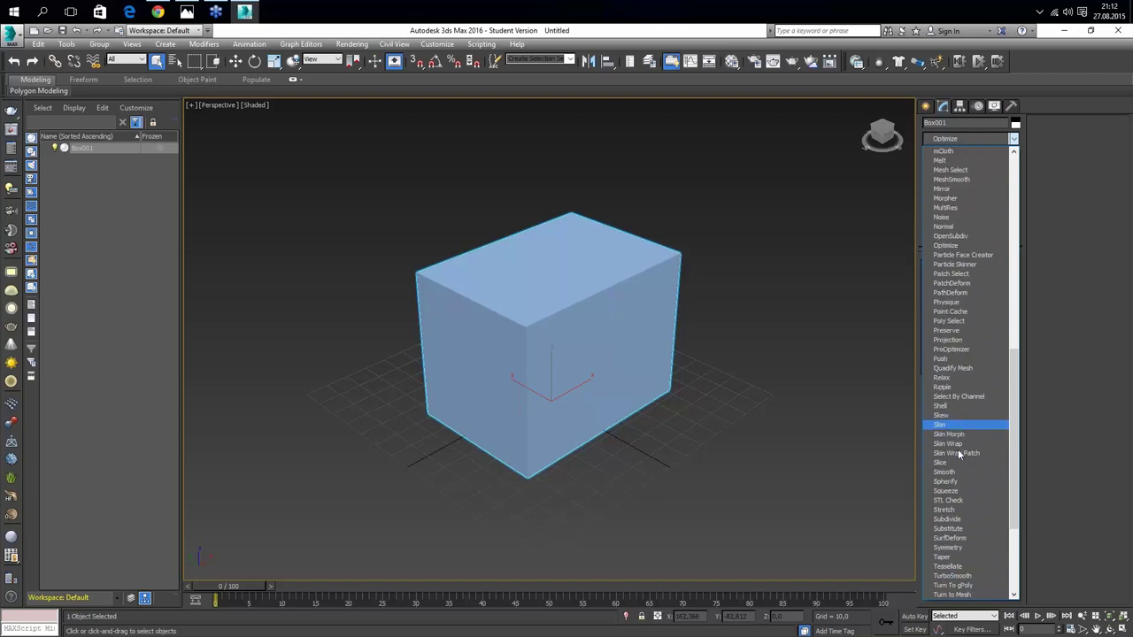
pyautogui.scroll(-1, 970, 492)
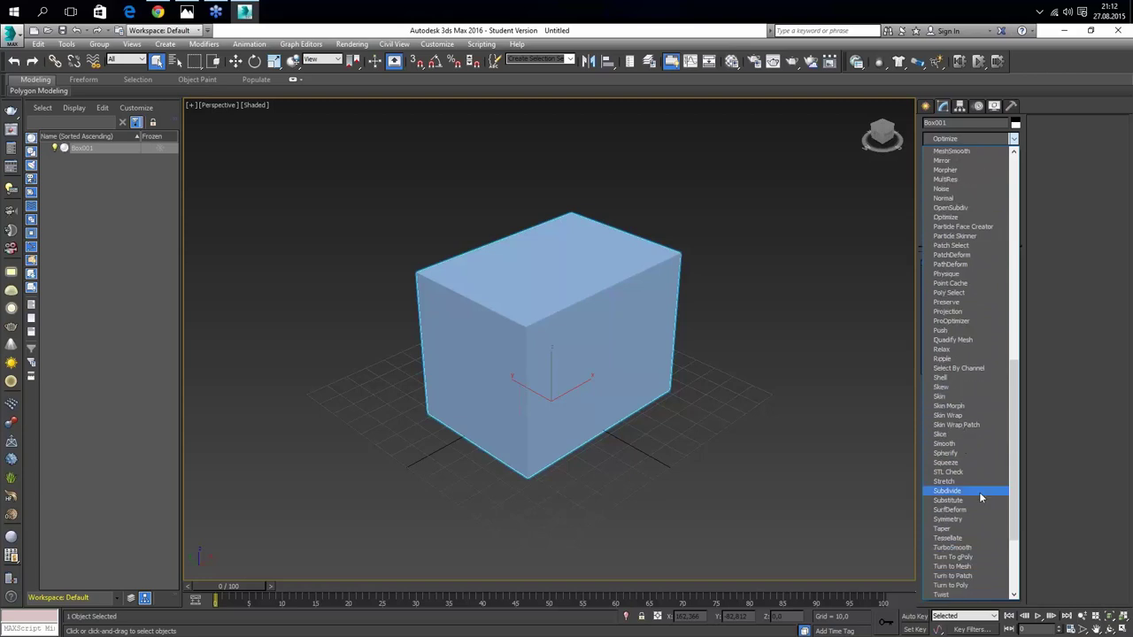
pyautogui.scroll(-1, 971, 493)
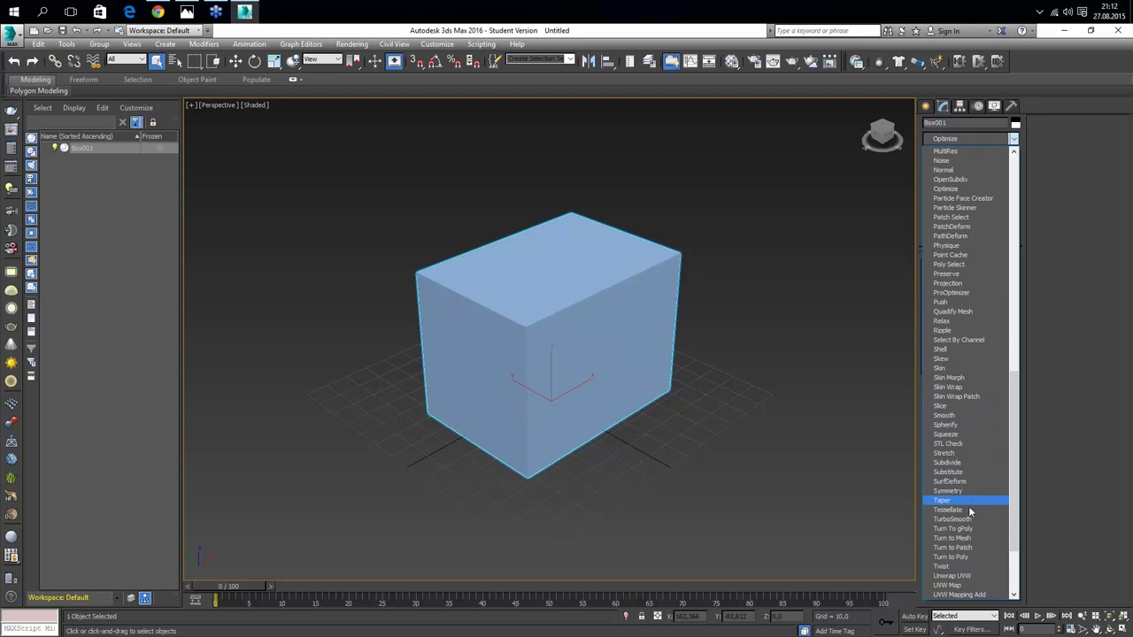
pyautogui.scroll(-1, 978, 504)
pyautogui.scroll(-2, 980, 503)
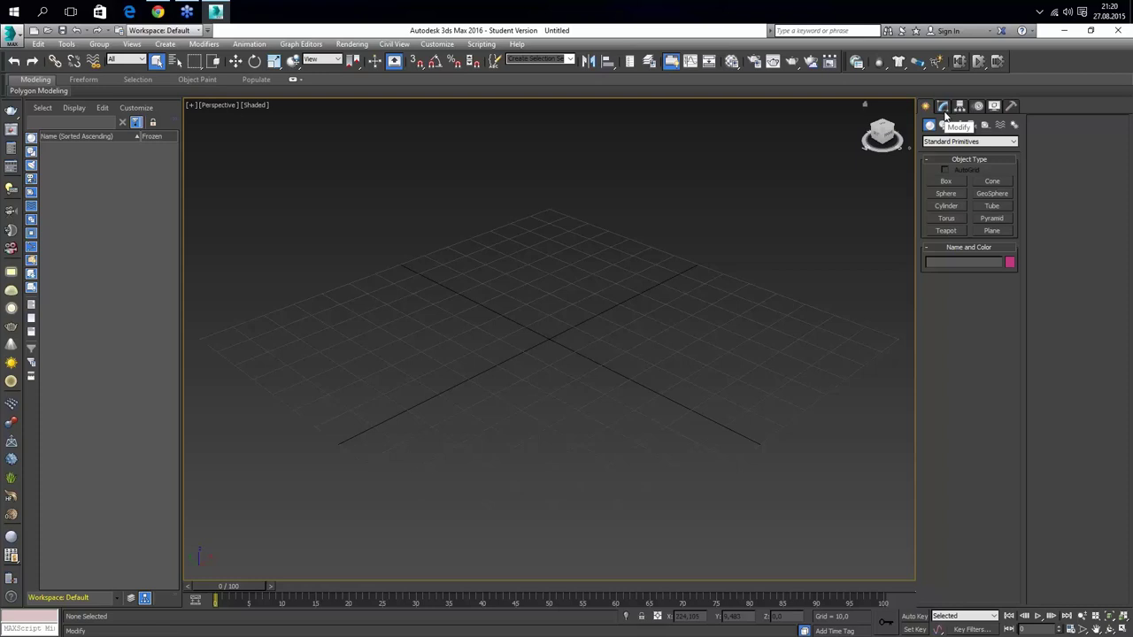
# Create a trial sphere at the grid centre under Standard Primitives, then delete it
pyautogui.click(943, 108)
pyautogui.click(924, 108)
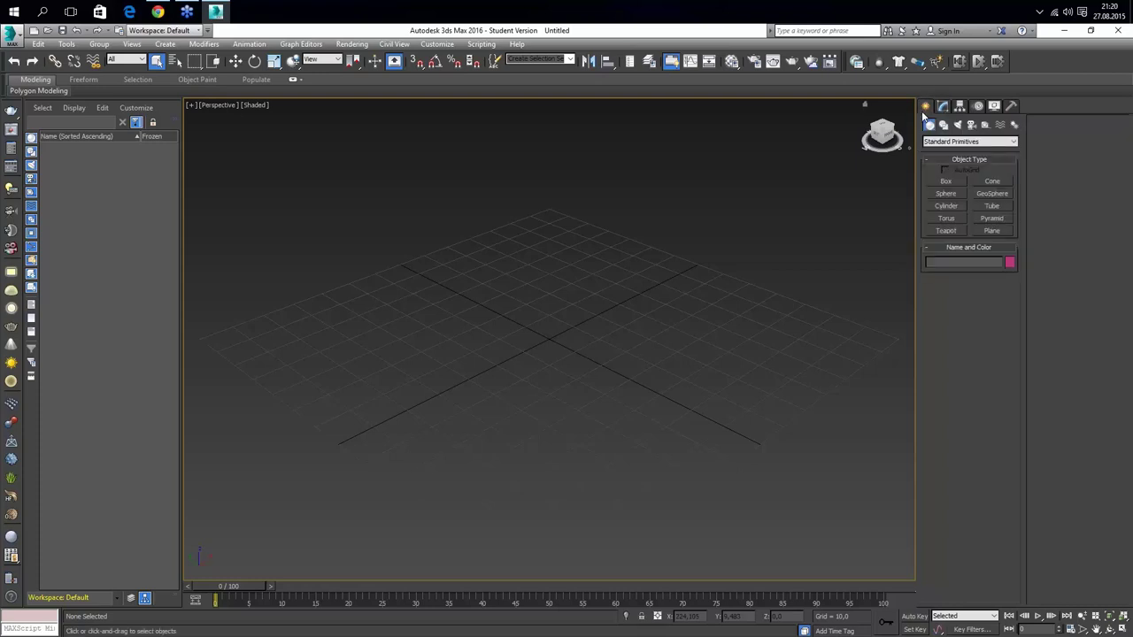
pyautogui.click(945, 193)
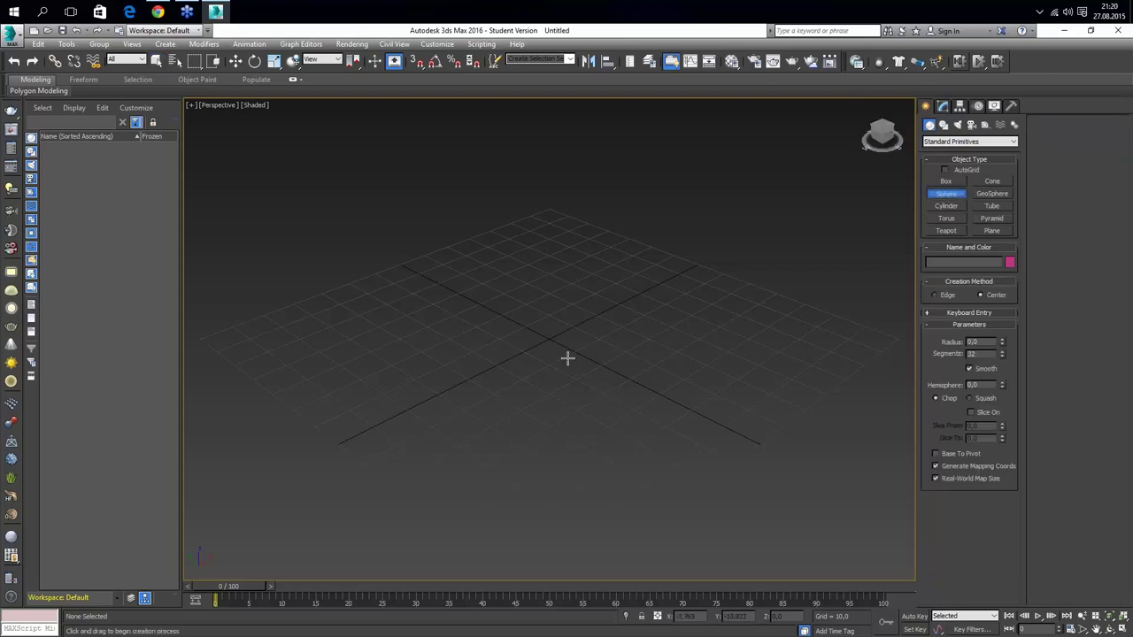
pyautogui.moveTo(547, 339); pyautogui.dragTo(563, 268)
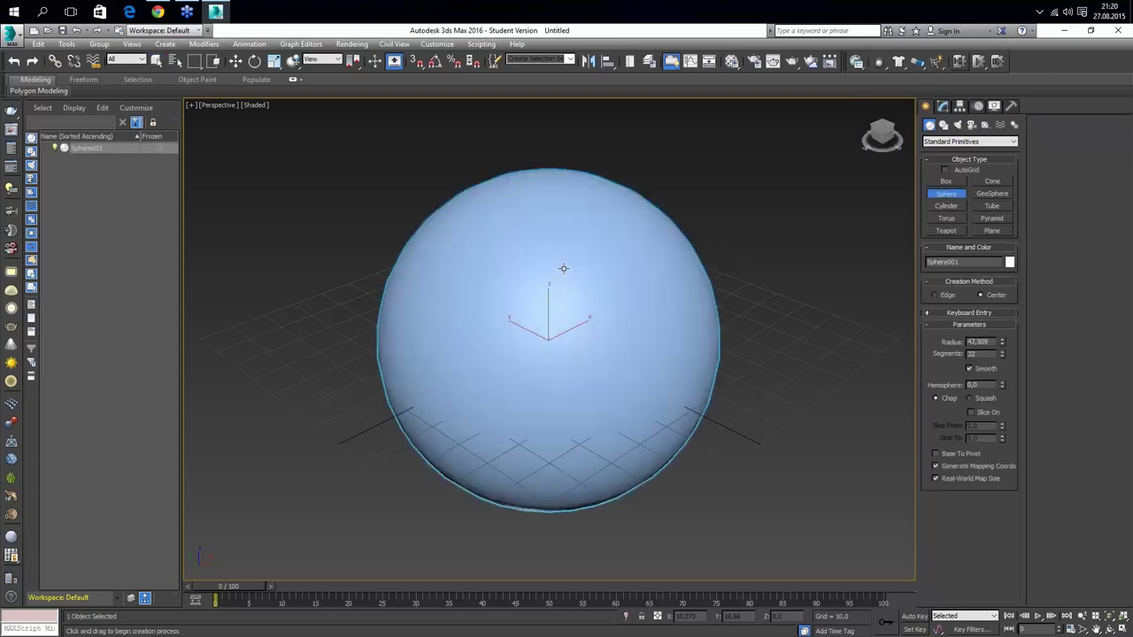
pyautogui.rightClick(562, 268)
pyautogui.press('Delete')
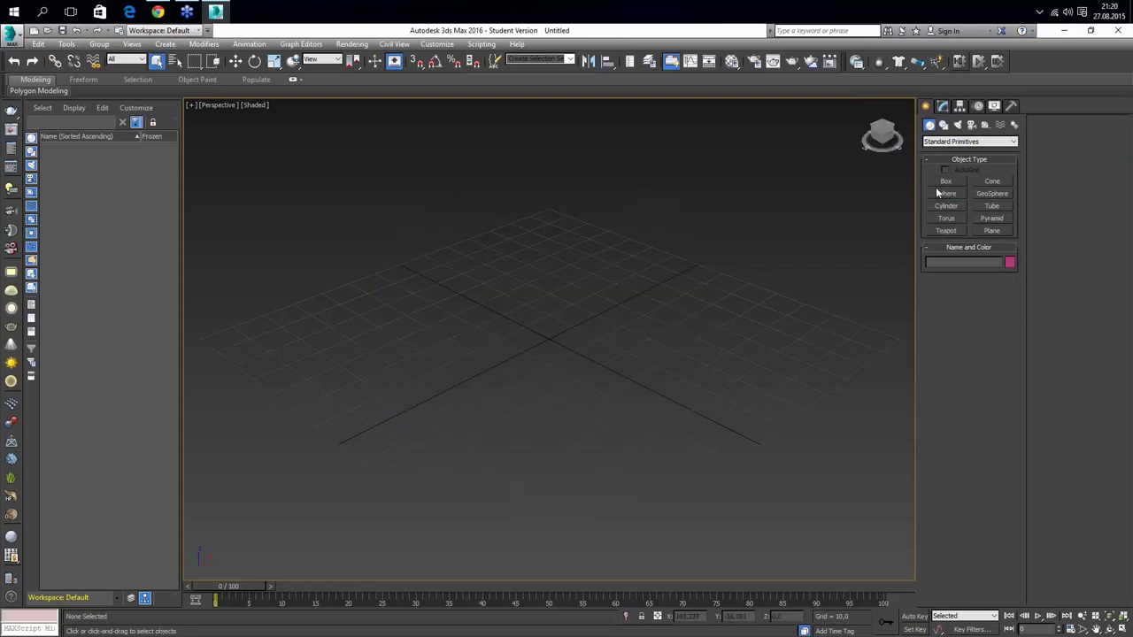
# Draw a cylinder at the grid centre, radius 6.918, height 107.257, with edged faces shown
pyautogui.click(946, 205)
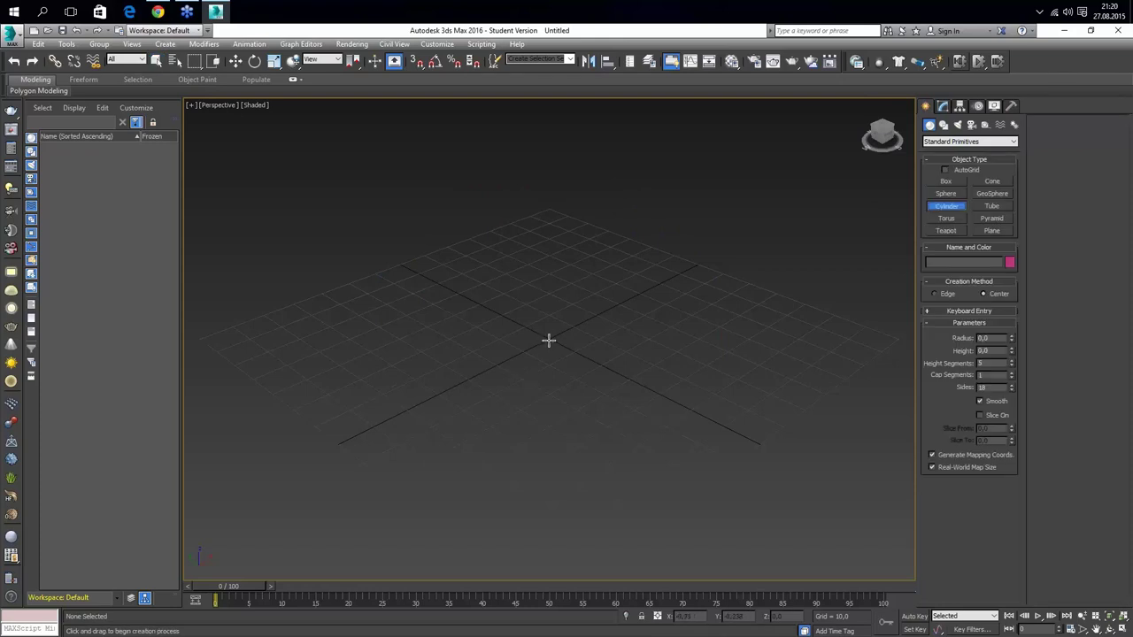
pyautogui.moveTo(549, 340); pyautogui.dragTo(569, 347)
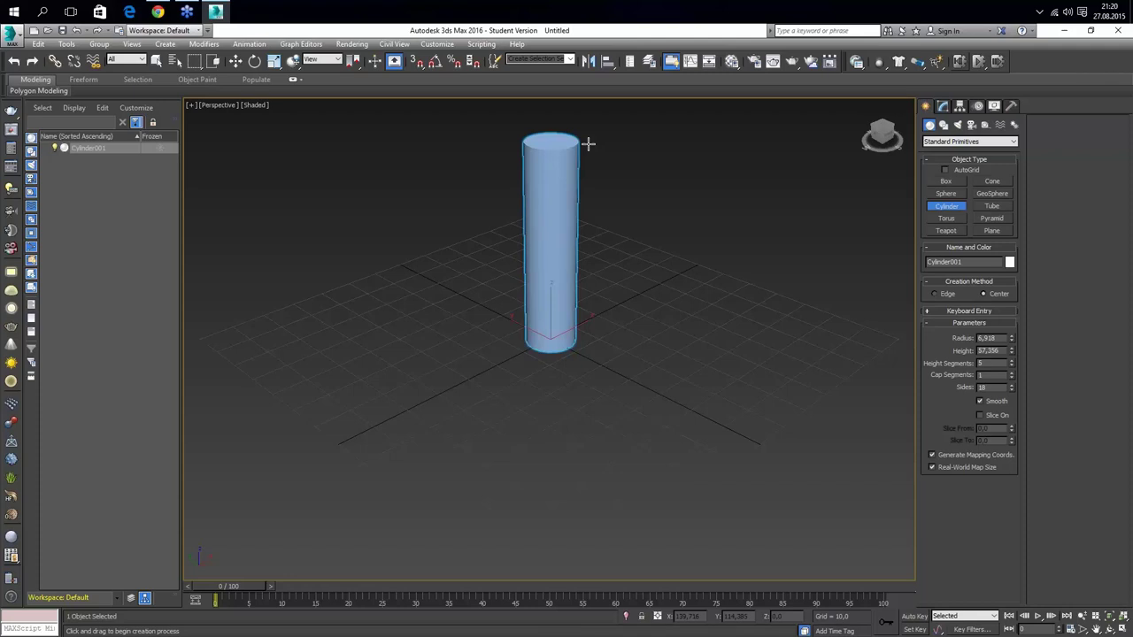
pyautogui.press('F4')
pyautogui.moveTo(588, 144); pyautogui.dragTo(536, 271, button='middle')
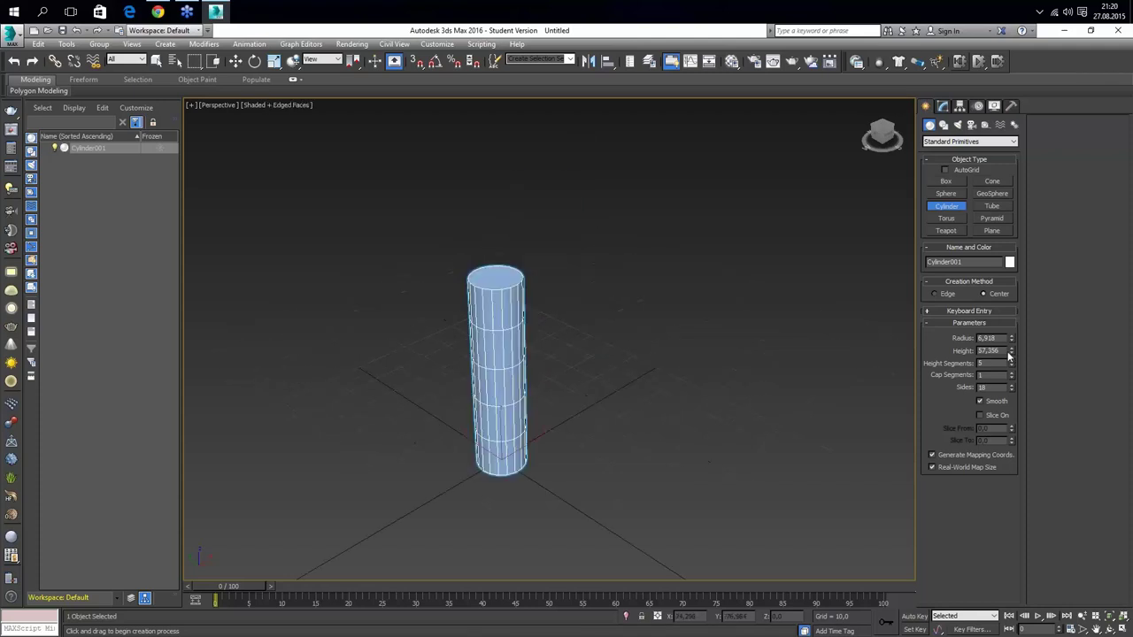
pyautogui.moveTo(1012, 353); pyautogui.dragTo(1011, 292)
pyautogui.scroll(-4, 729, 392)
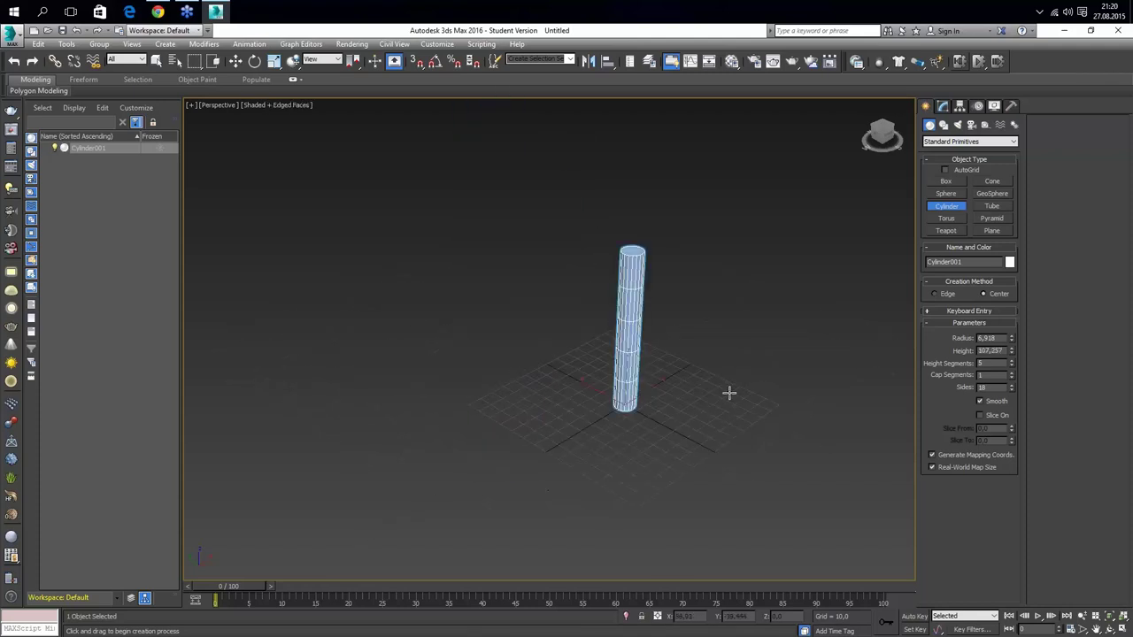
pyautogui.scroll(4, 723, 392)
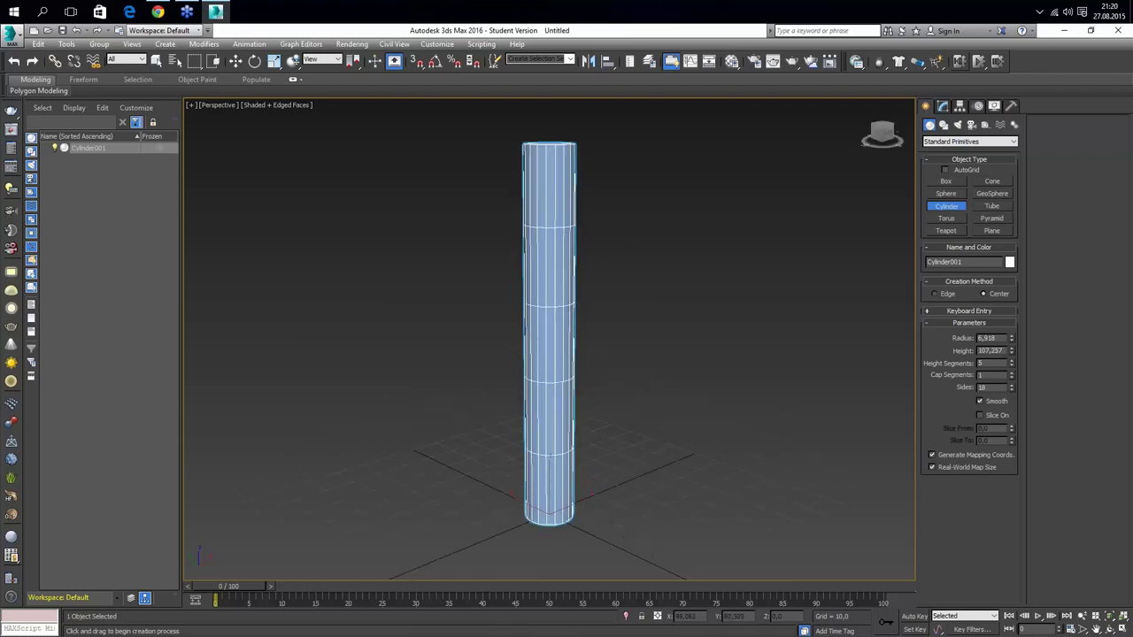
pyautogui.keyDown('alt'); pyautogui.moveTo(628, 397); pyautogui.dragTo(542, 384, button='middle'); pyautogui.keyUp('alt')
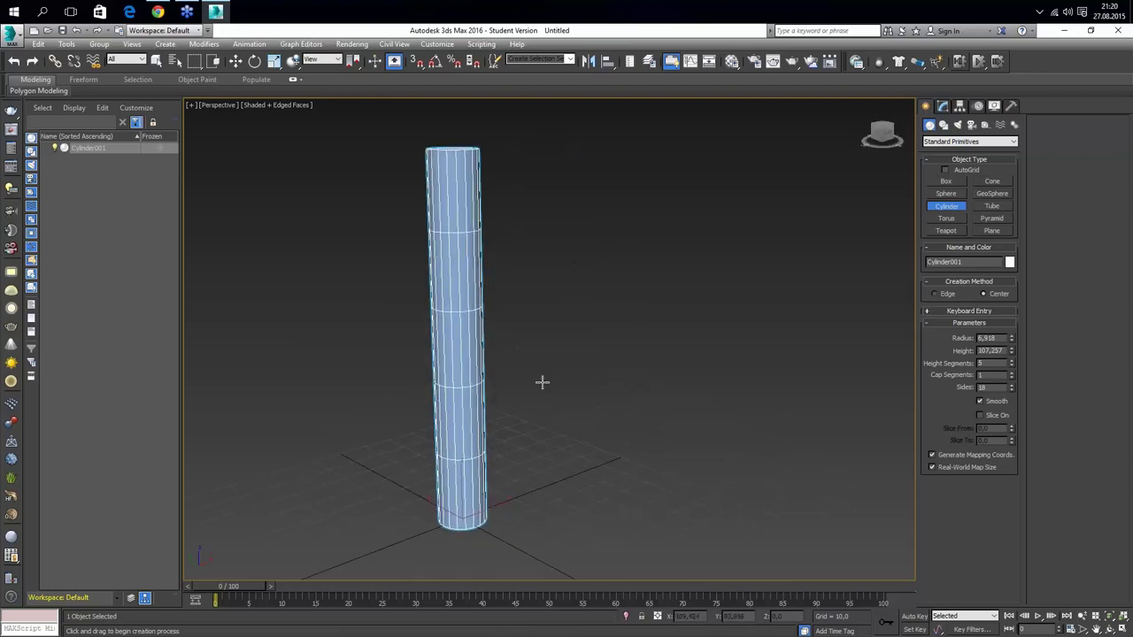
# Add a Bend modifier to Cylinder001 and look at its Gizmo and Center sub-objects
pyautogui.click(941, 105)
pyautogui.click(958, 138)
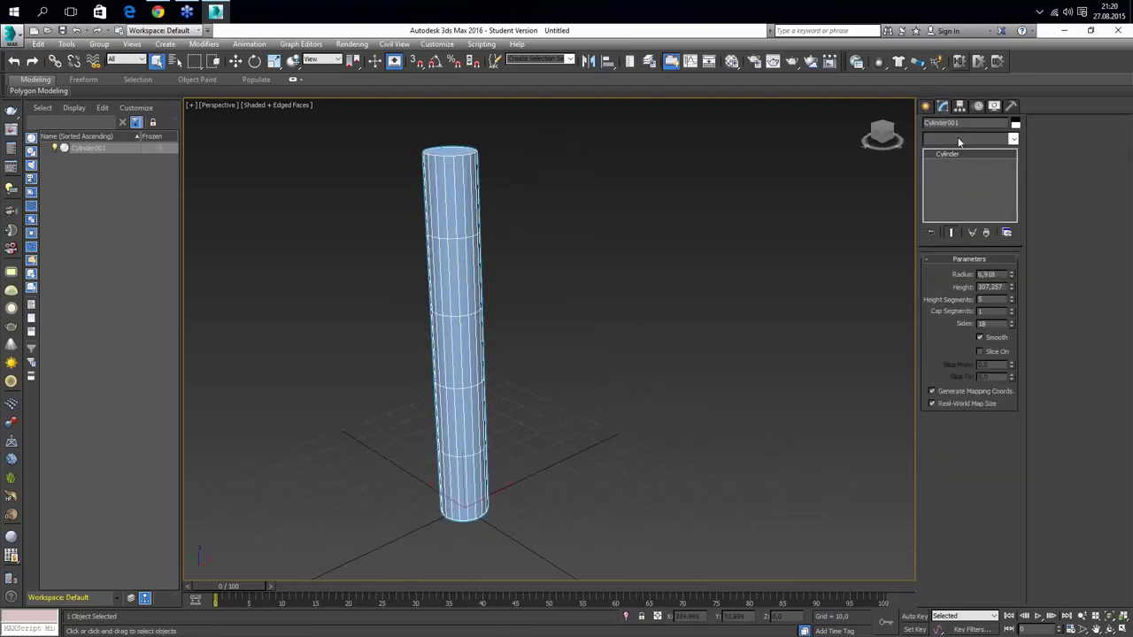
pyautogui.click(962, 362)
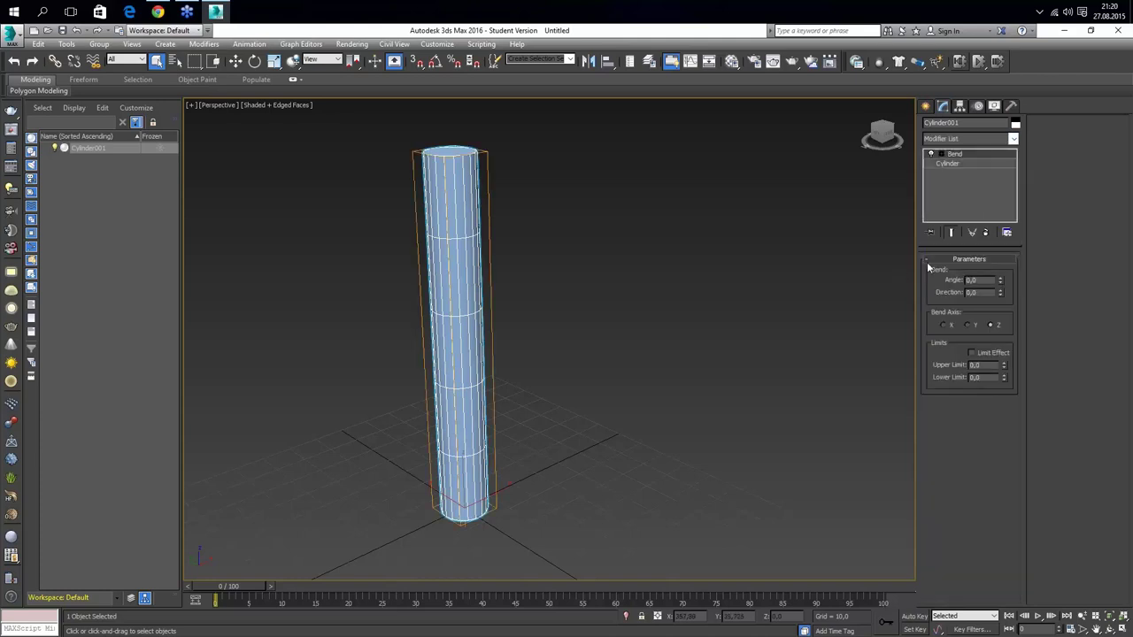
pyautogui.click(941, 156)
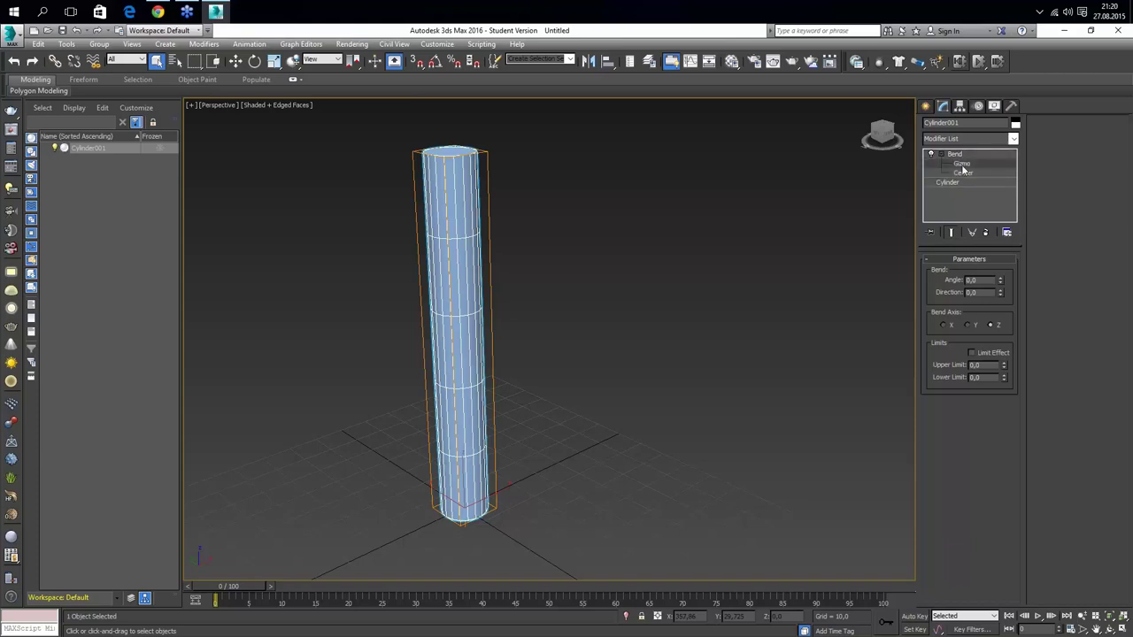
pyautogui.click(961, 163)
pyautogui.click(965, 172)
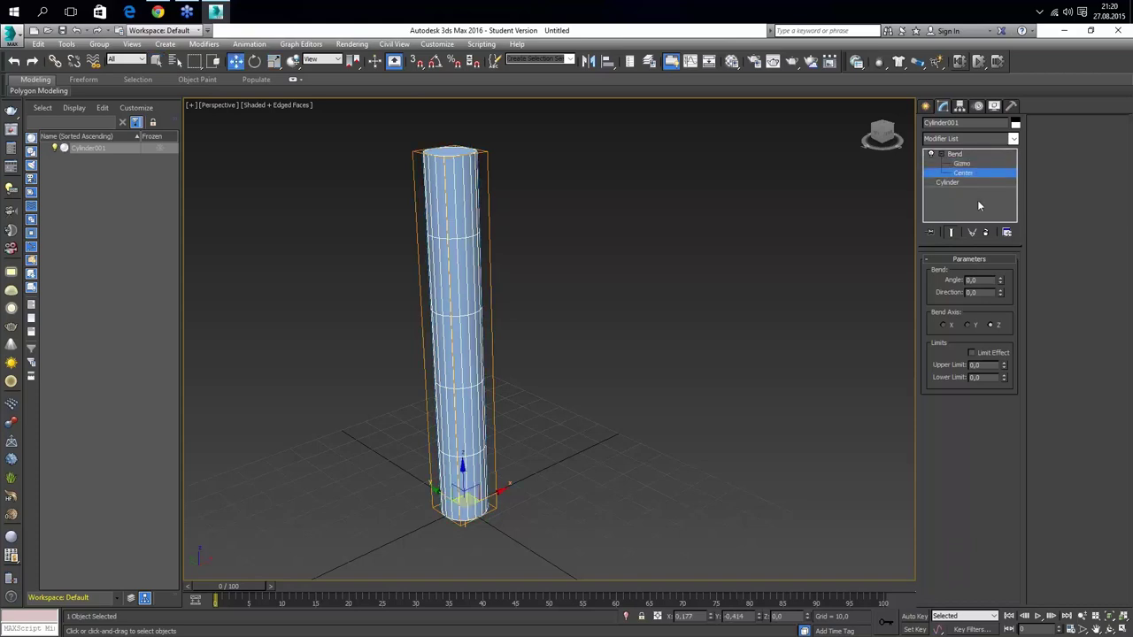
pyautogui.click(963, 165)
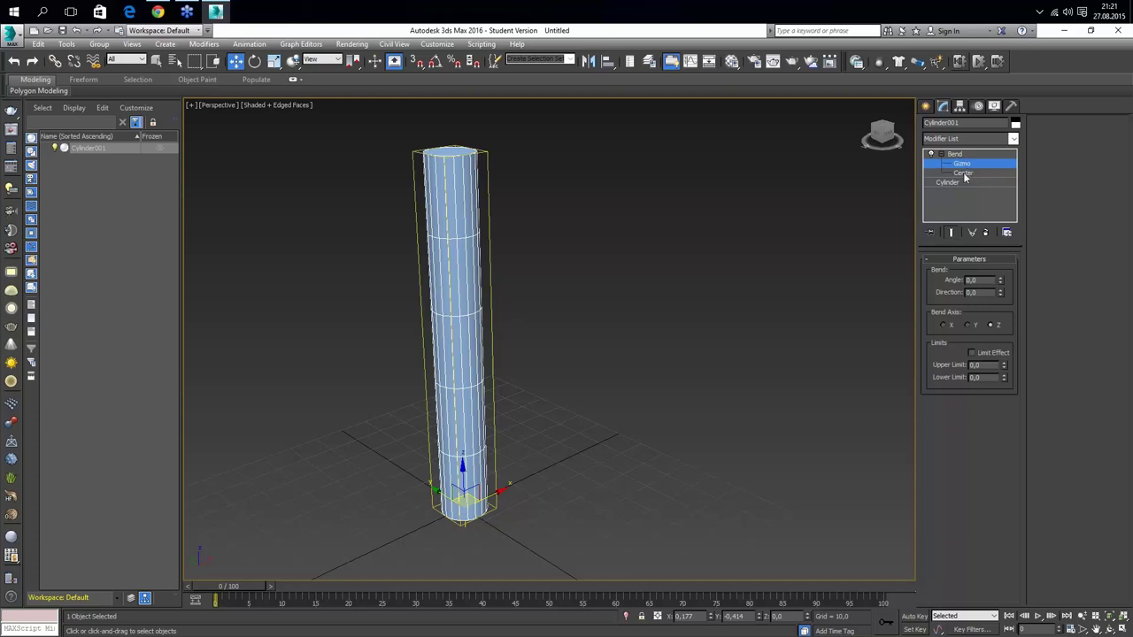
pyautogui.click(942, 154)
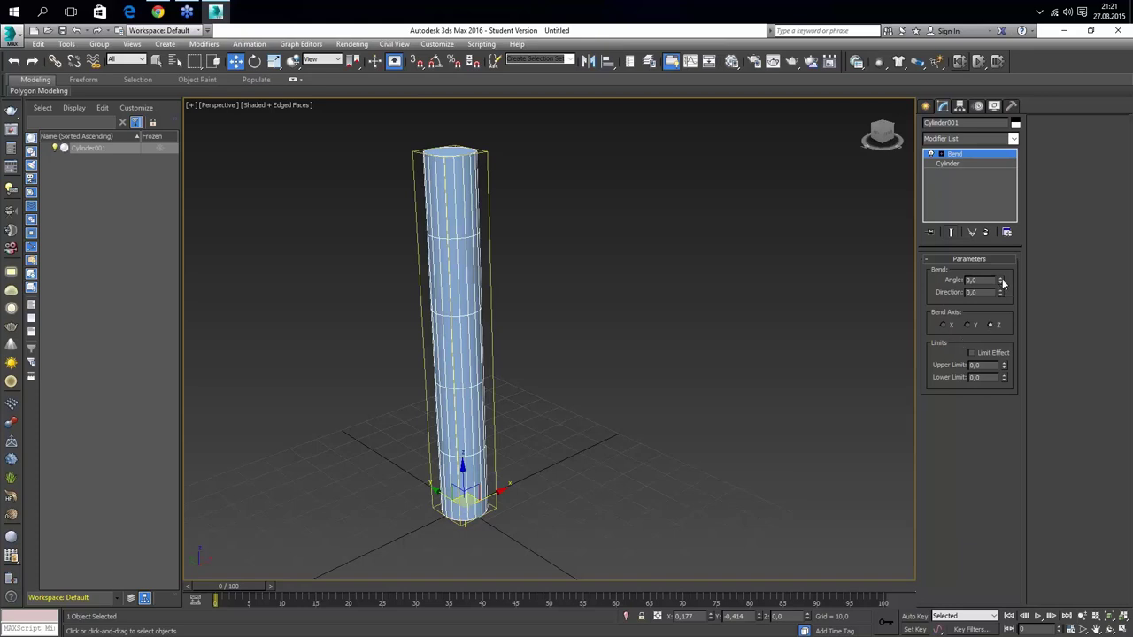
# Raise the Bend angle to about 139.5 so the cylinder curves into a broad arc
pyautogui.moveTo(1001, 282); pyautogui.dragTo(998, 97)
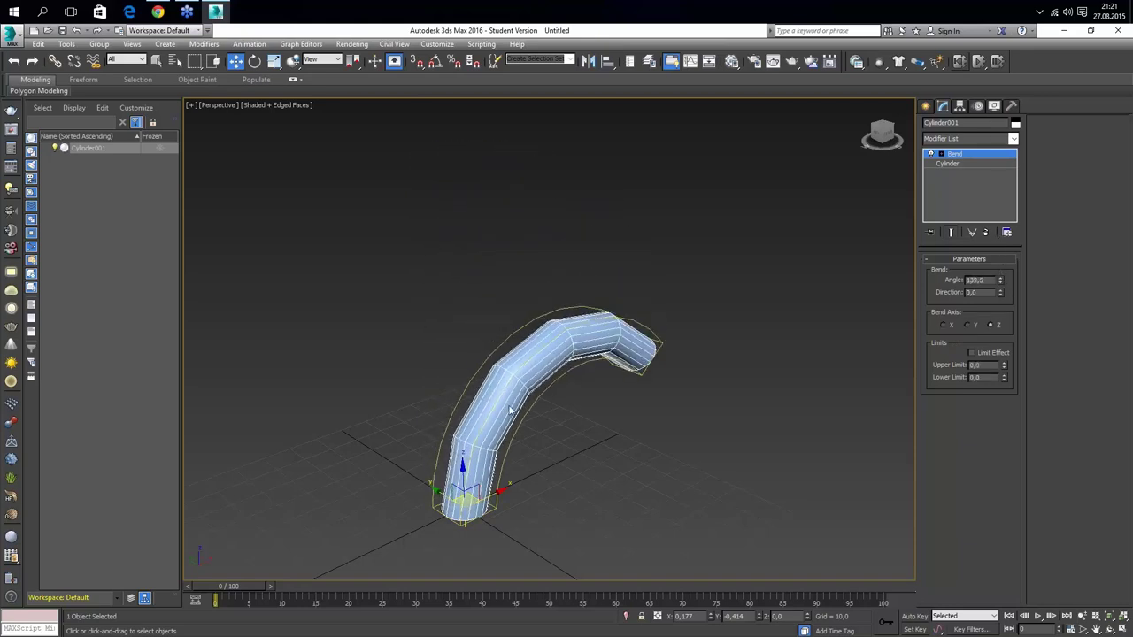
pyautogui.moveTo(508, 412)
pyautogui.keyDown('alt'); pyautogui.mouseDown(button='middle')
pyautogui.moveTo(520, 397)
pyautogui.moveTo(512, 427)
pyautogui.mouseUp(button='middle'); pyautogui.keyUp('alt')
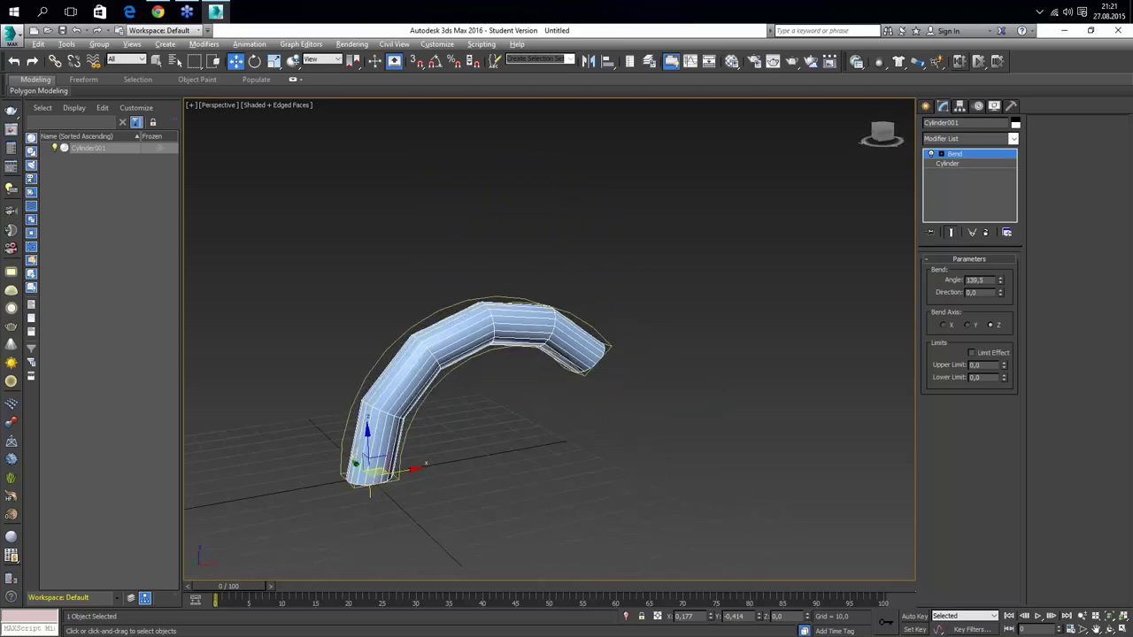
# Maximize the Front viewport, zoom in on the bent cylinder, and select Cylinder in the stack
pyautogui.hotkey('alt', 'w')
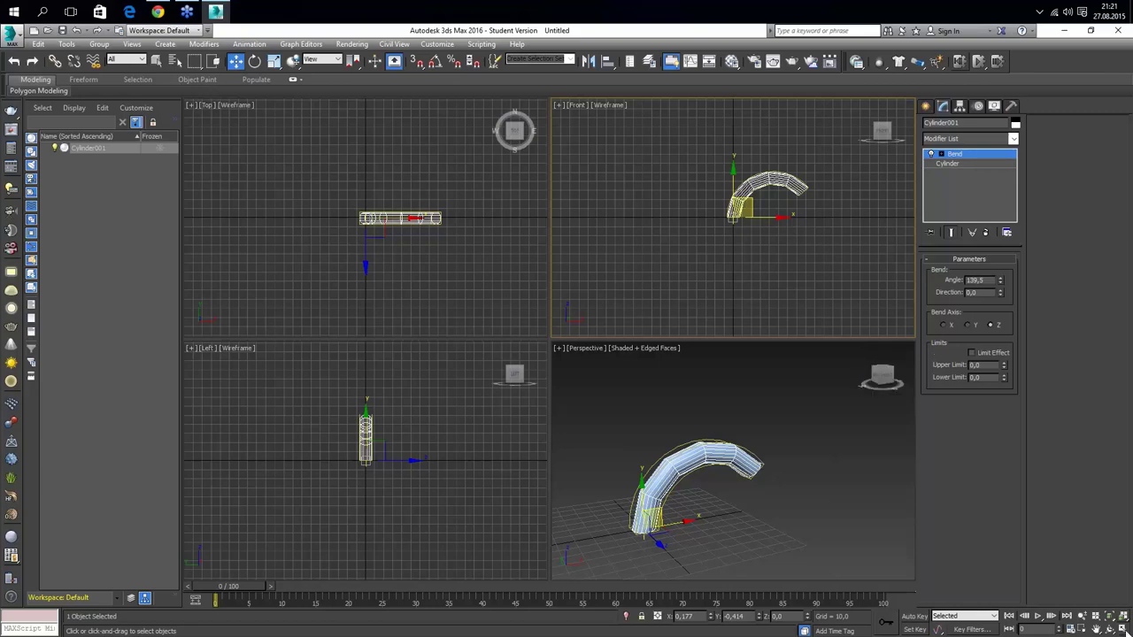
pyautogui.hotkey('alt', 'w')
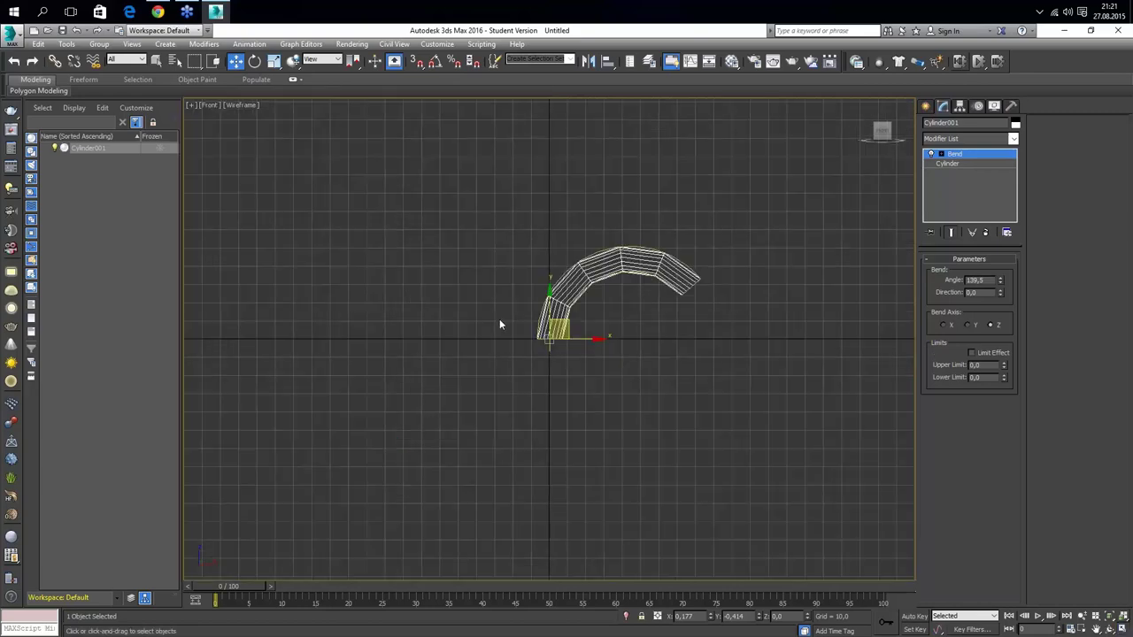
pyautogui.scroll(5, 499, 325)
pyautogui.moveTo(527, 325); pyautogui.dragTo(466, 387, button='middle')
pyautogui.scroll(1, 466, 388)
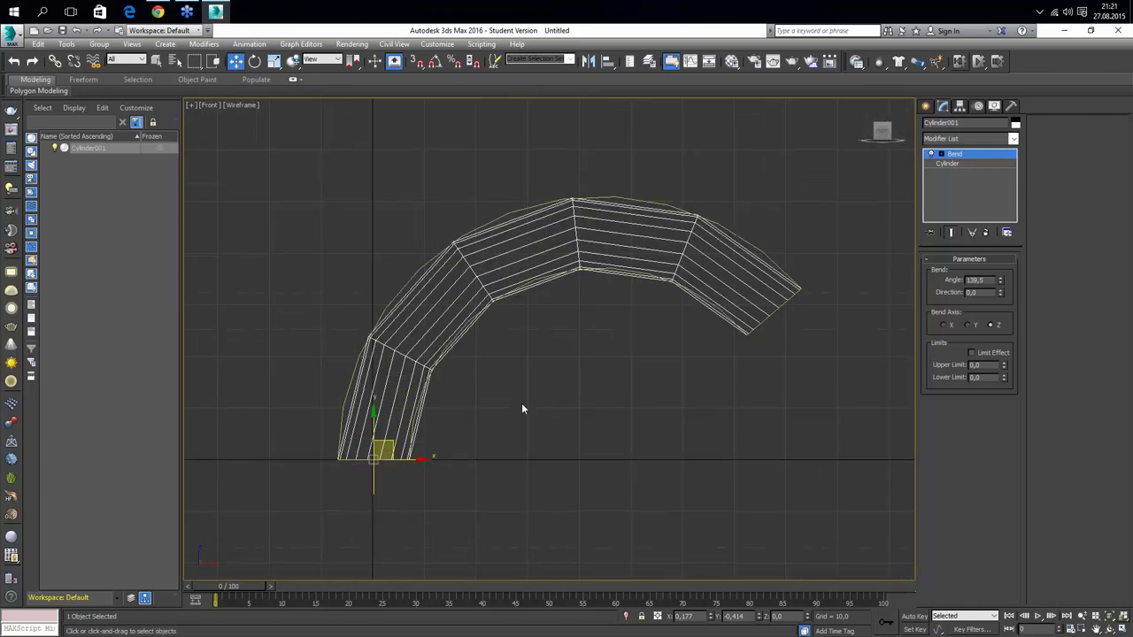
pyautogui.moveTo(521, 409); pyautogui.dragTo(483, 404, button='middle')
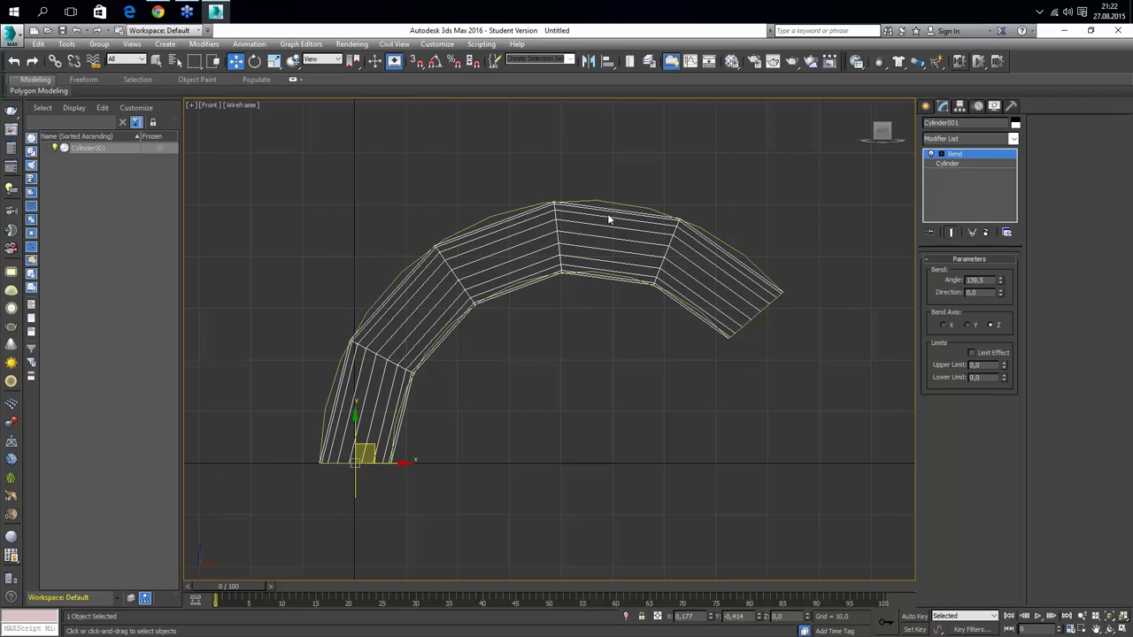
pyautogui.click(947, 164)
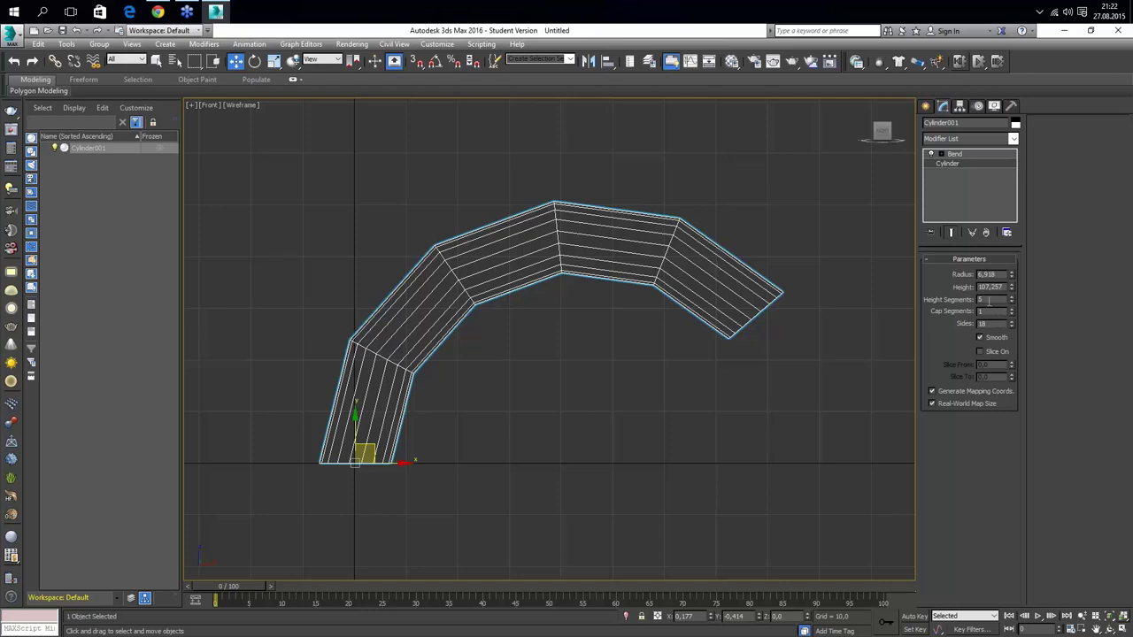
# Try 10 and then 15 height segments on the cylinder, checking the bend in between
pyautogui.write('10')
pyautogui.press('Return')
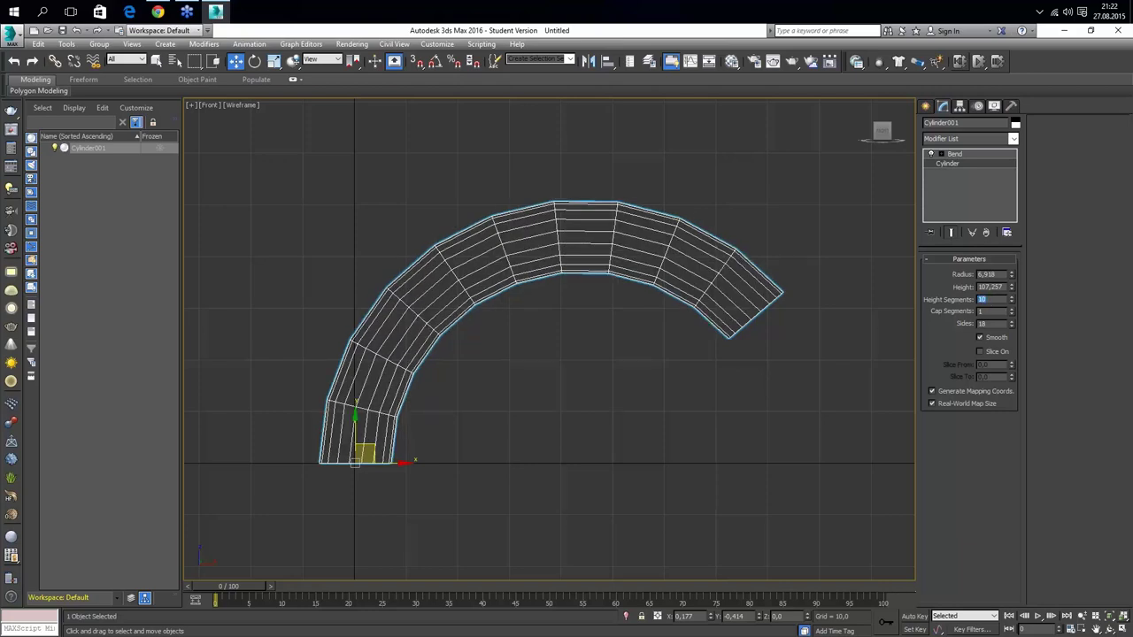
pyautogui.click(963, 155)
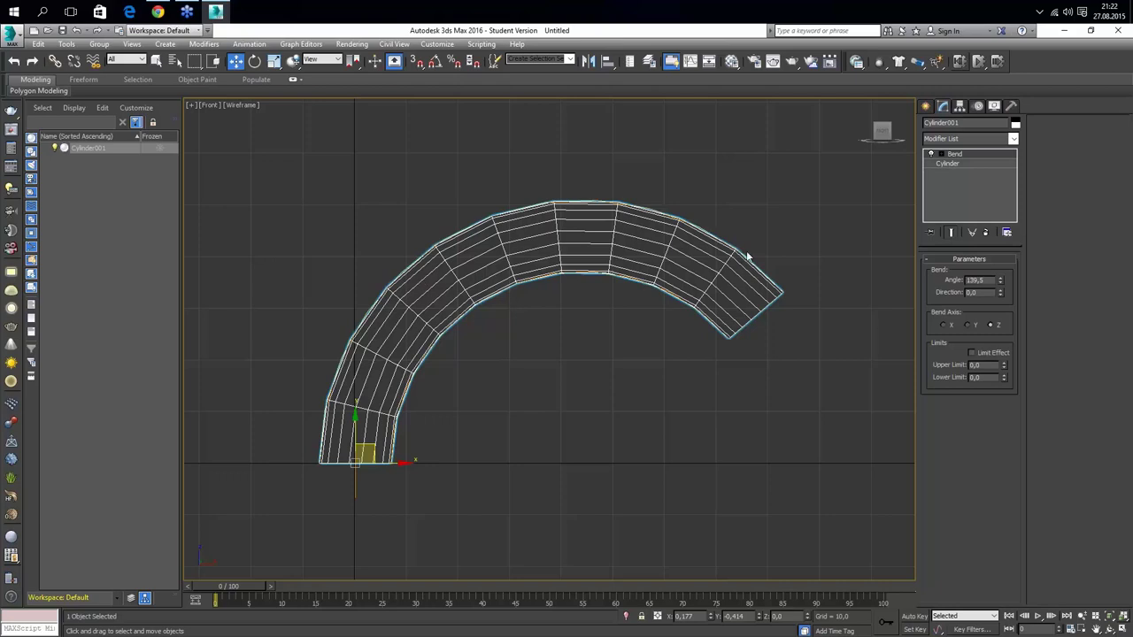
pyautogui.click(946, 164)
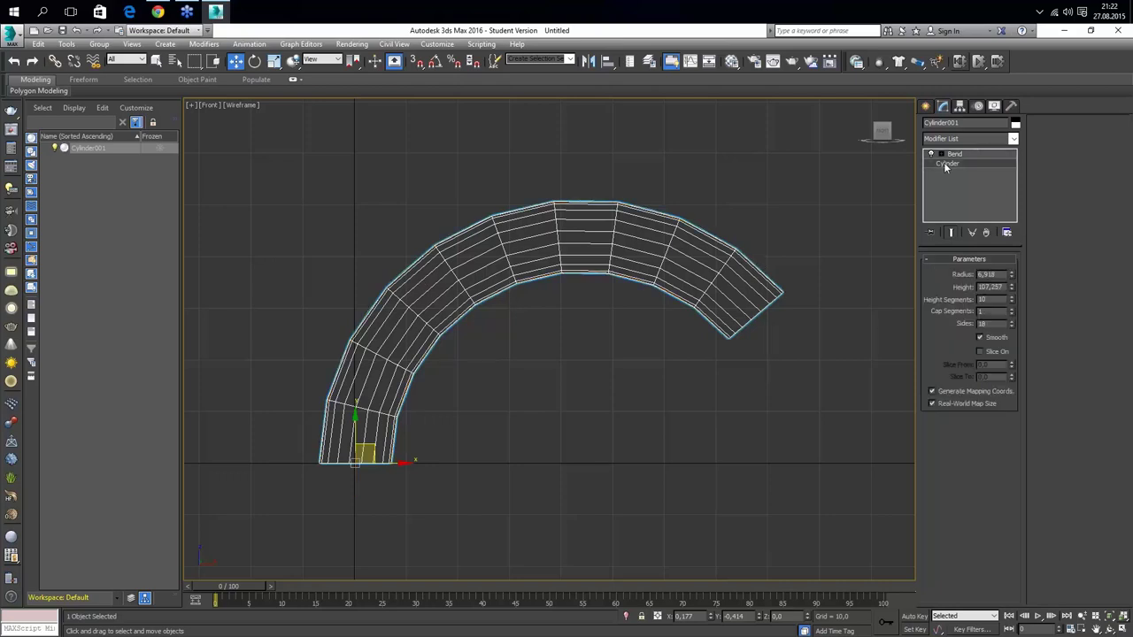
pyautogui.doubleClick(991, 300)
pyautogui.write('15')
pyautogui.press('Return')
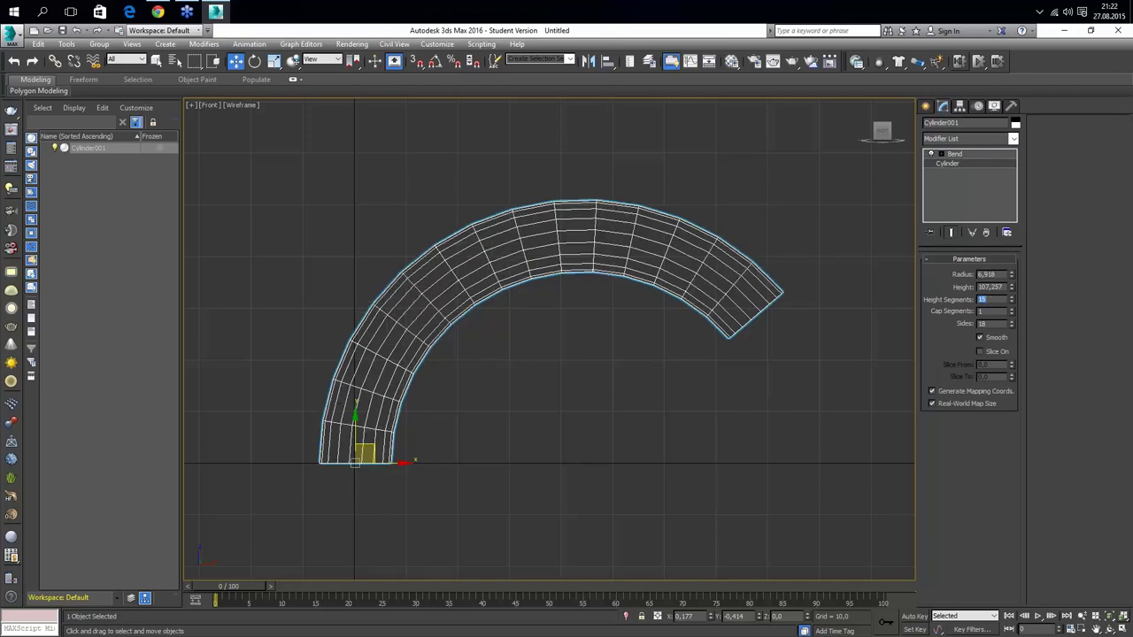
pyautogui.write('20')
pyautogui.press('Return')
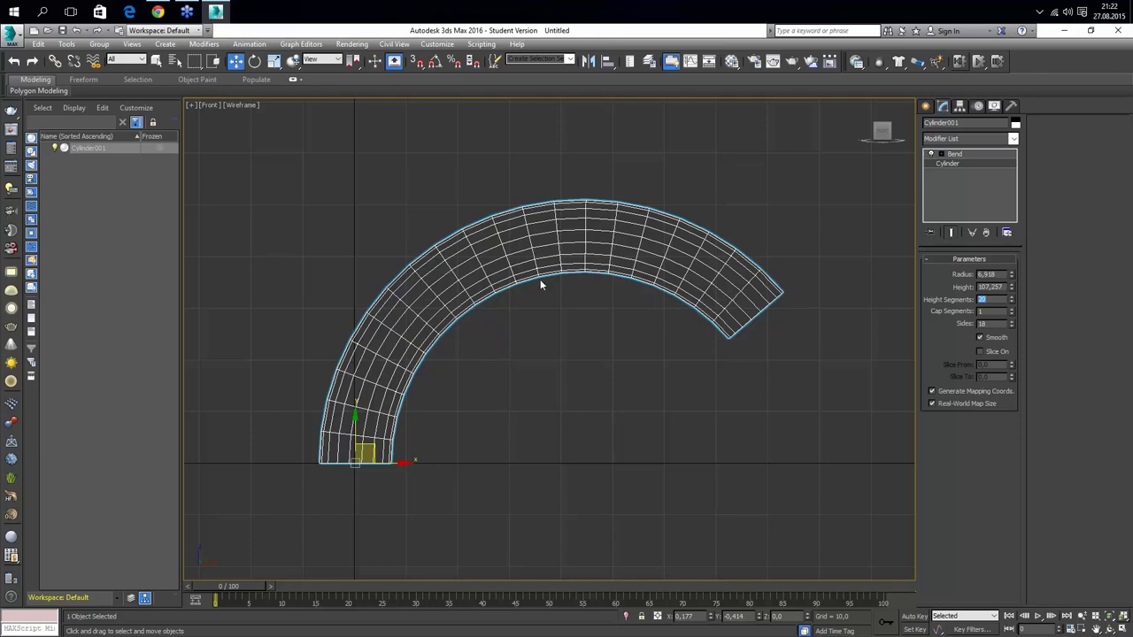
# Settle on 7 height segments and show viewport statistics: 288 polygons, 146 vertices
pyautogui.write('7')
pyautogui.click(537, 344)
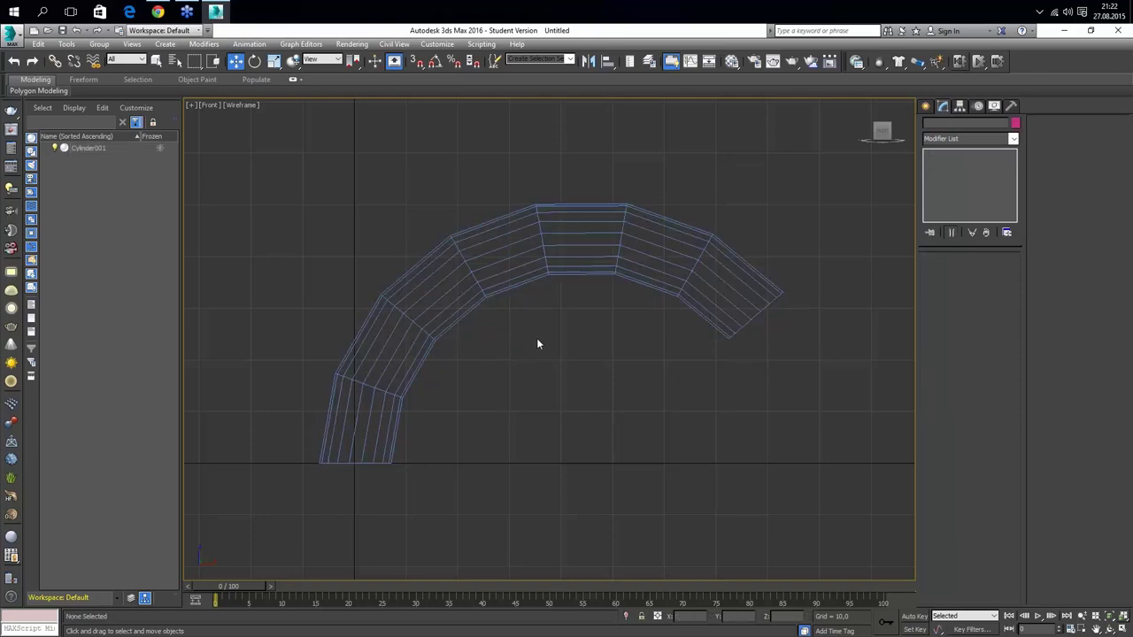
pyautogui.press('7')
pyautogui.click(512, 258)
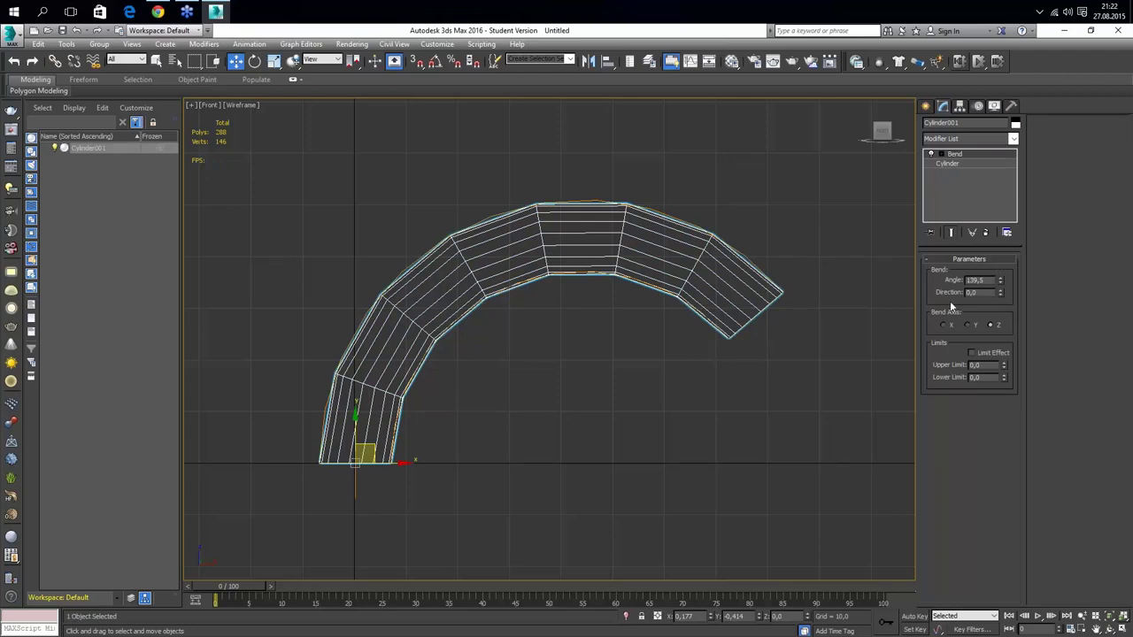
pyautogui.click(1000, 291)
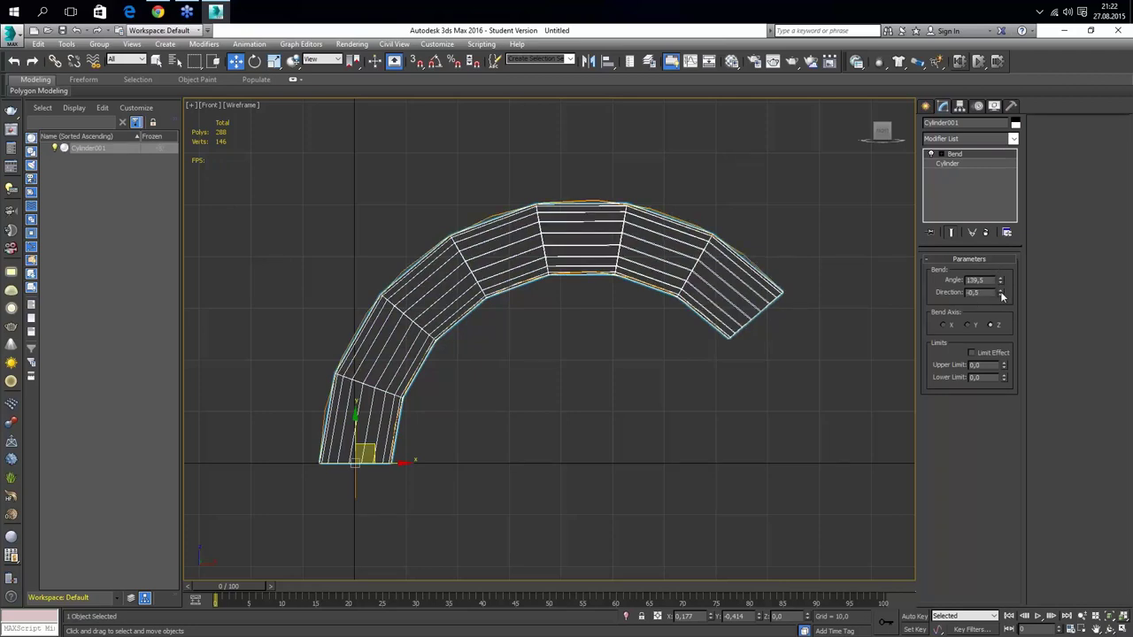
pyautogui.hotkey('ctrl', 'z')
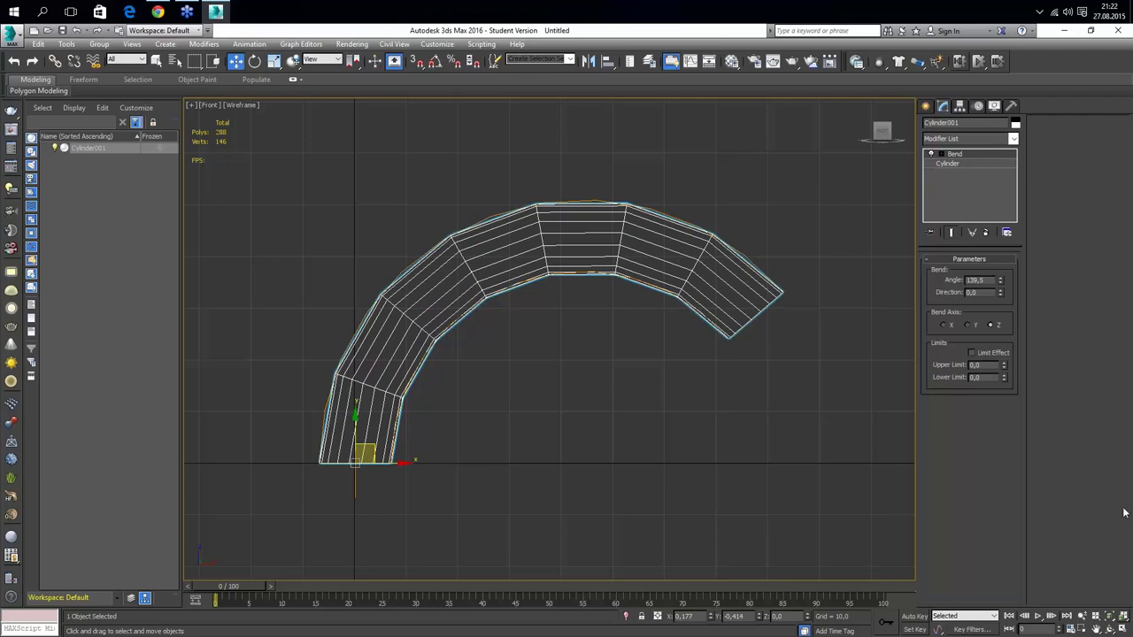
# Maximize the Perspective viewport and orbit around the arched cylinder
pyautogui.click(1122, 629)
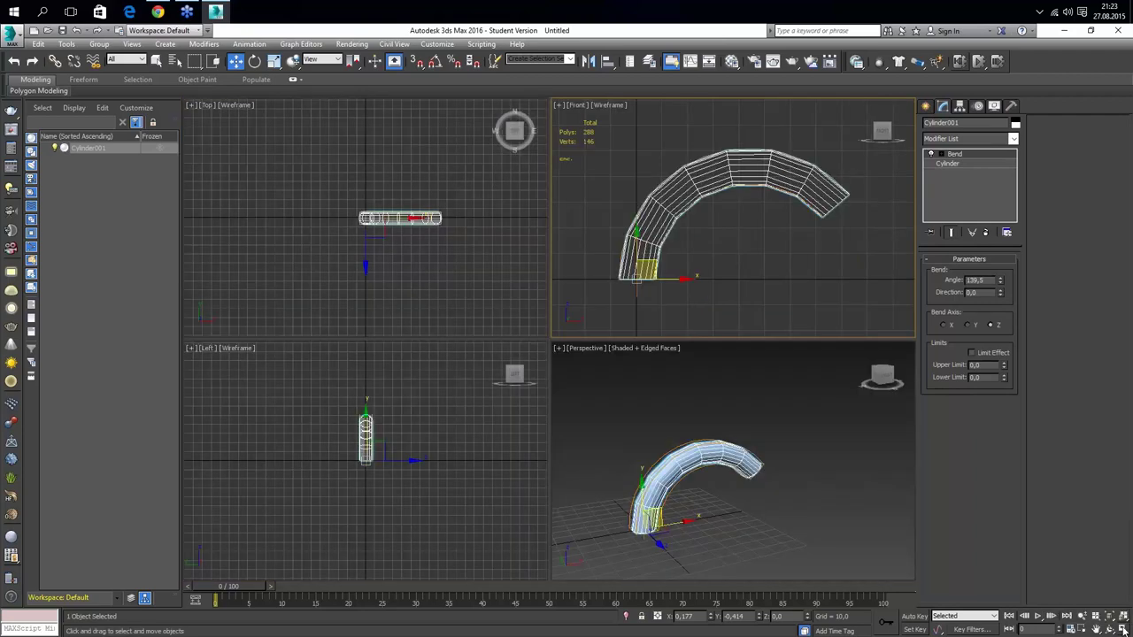
pyautogui.rightClick(747, 430)
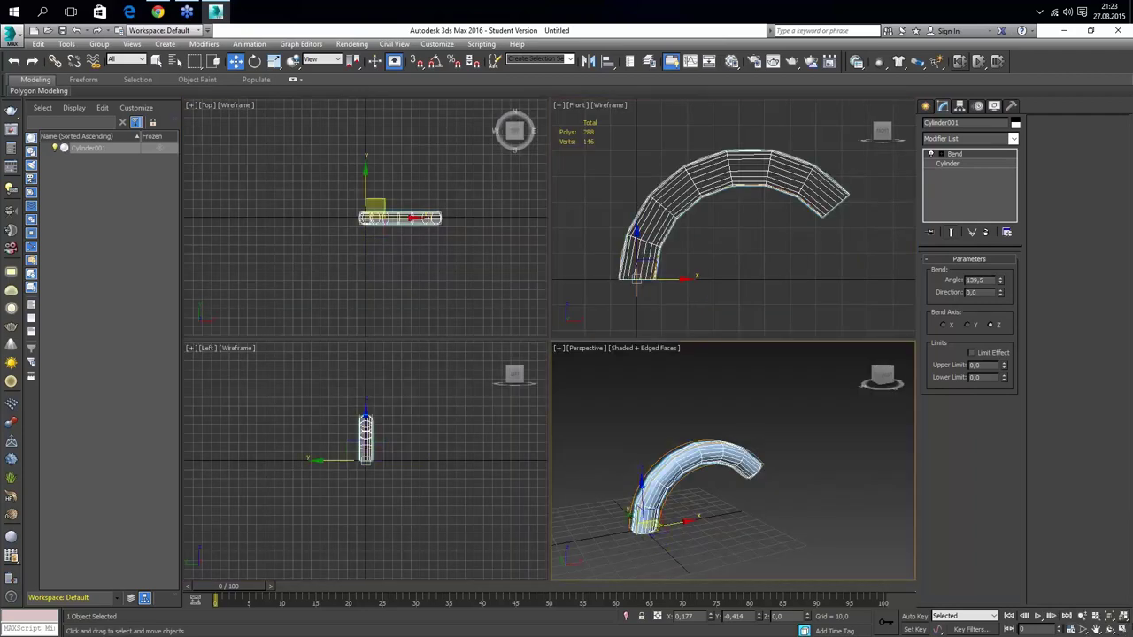
pyautogui.click(1122, 629)
pyautogui.moveTo(610, 380)
pyautogui.keyDown('alt'); pyautogui.mouseDown(button='middle')
pyautogui.moveTo(576, 395)
pyautogui.moveTo(553, 378)
pyautogui.mouseUp(button='middle'); pyautogui.keyUp('alt')
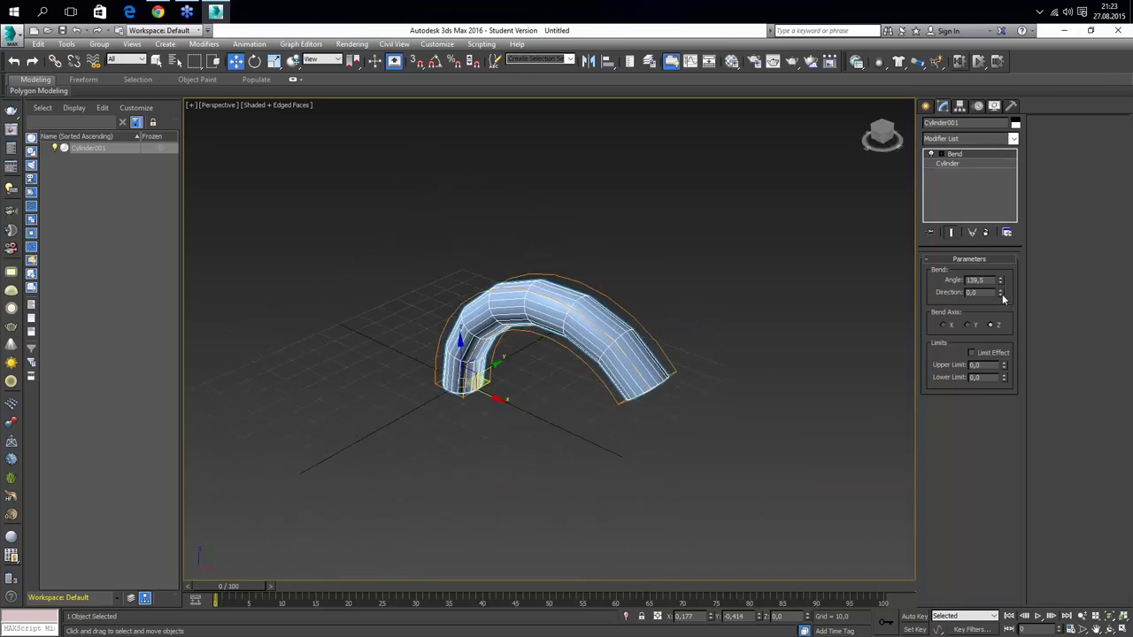
# Sweep the Bend direction around the cylinder, then reset it to 0
pyautogui.moveTo(1002, 293)
pyautogui.mouseDown()
pyautogui.moveTo(999, 278)
pyautogui.moveTo(990, 589)
pyautogui.moveTo(971, 470)
pyautogui.moveTo(957, 480)
pyautogui.moveTo(957, 620)
pyautogui.moveTo(1109, 490)
pyautogui.moveTo(1079, 455)
pyautogui.moveTo(1062, 377)
pyautogui.moveTo(1027, 396)
pyautogui.moveTo(1062, 575)
pyautogui.moveTo(1049, 425)
pyautogui.moveTo(1101, 336)
pyautogui.mouseUp()
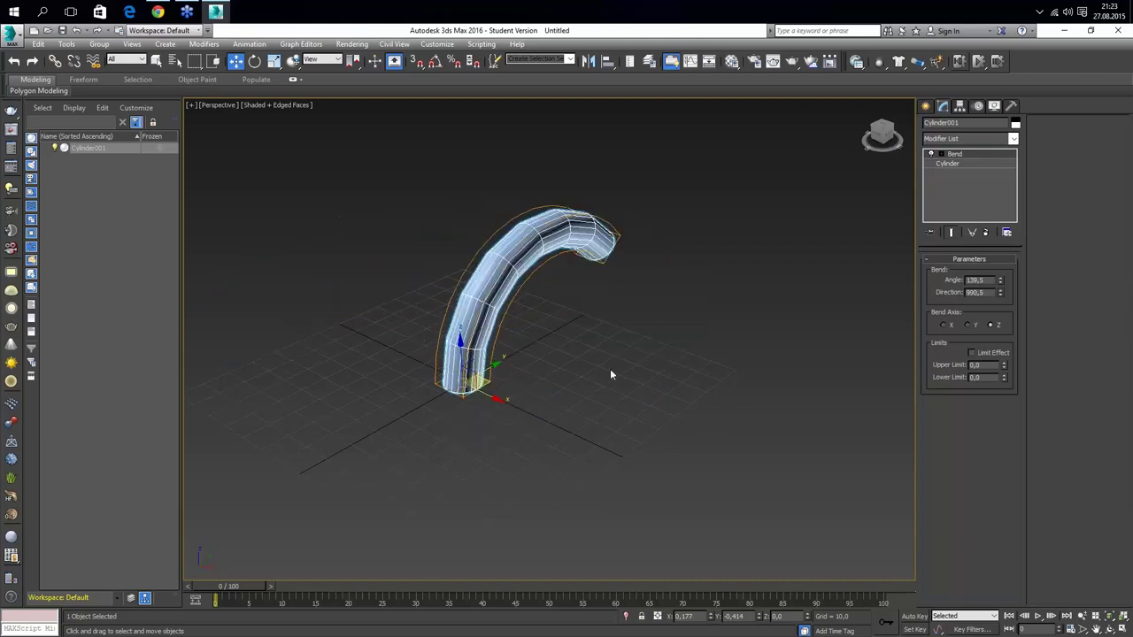
pyautogui.click(977, 292)
pyautogui.write('0')
pyautogui.press('Return')
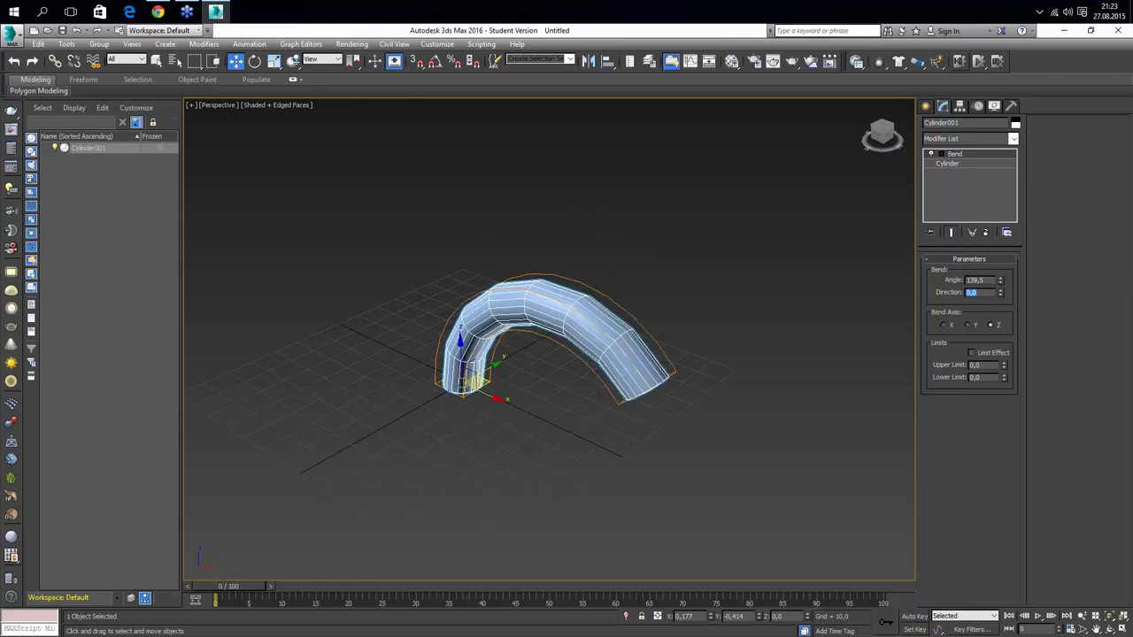
pyautogui.click(999, 353)
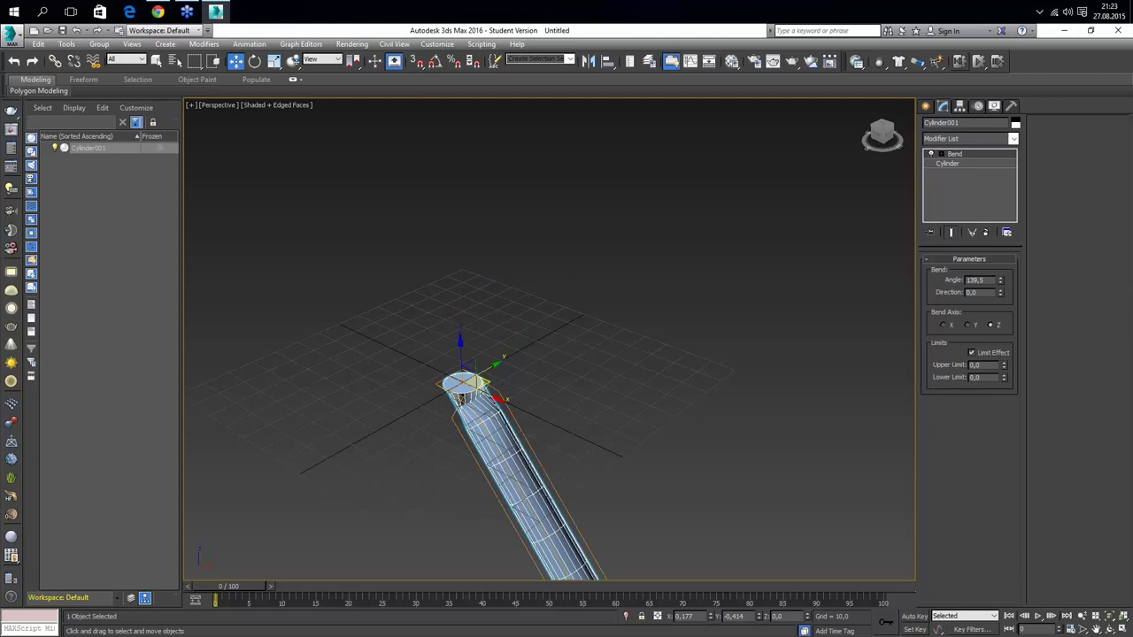
pyautogui.keyDown('alt'); pyautogui.moveTo(735, 434); pyautogui.dragTo(675, 333, button='middle'); pyautogui.keyUp('alt')
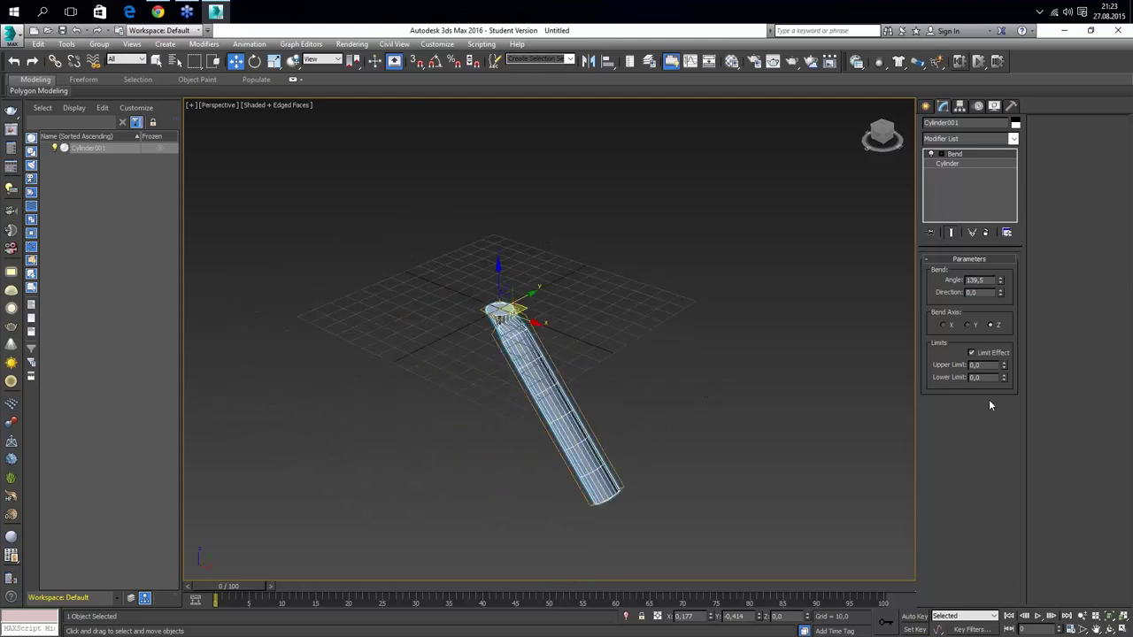
pyautogui.moveTo(675, 395)
pyautogui.keyDown('alt'); pyautogui.mouseDown(button='middle')
pyautogui.moveTo(752, 336)
pyautogui.moveTo(721, 393)
pyautogui.moveTo(632, 399)
pyautogui.moveTo(720, 372)
pyautogui.mouseUp(button='middle'); pyautogui.keyUp('alt')
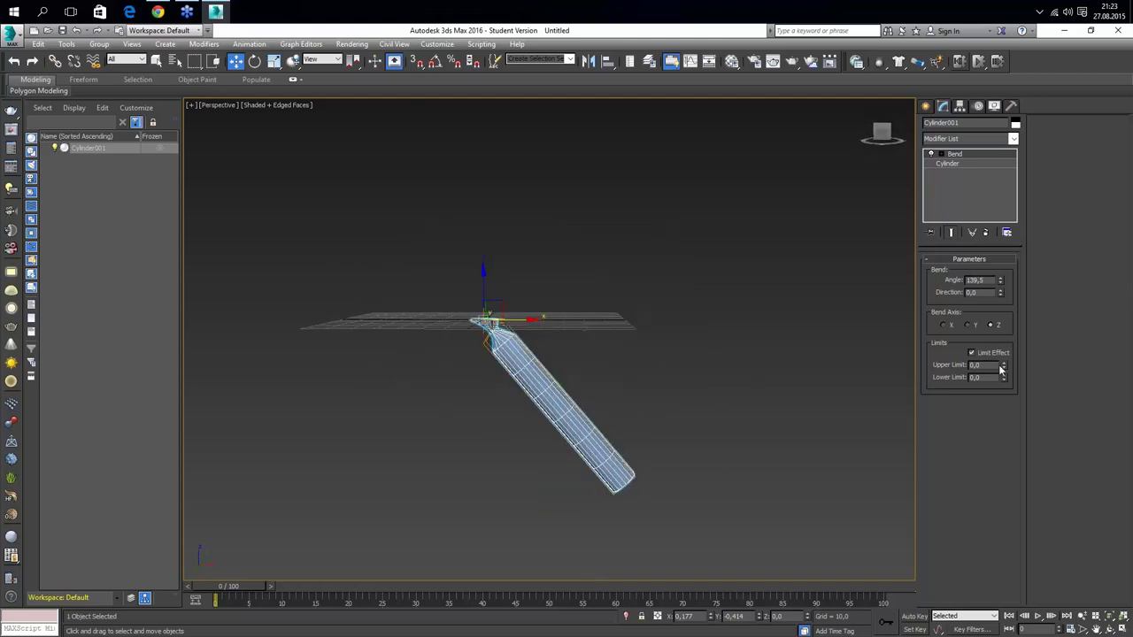
pyautogui.click(971, 352)
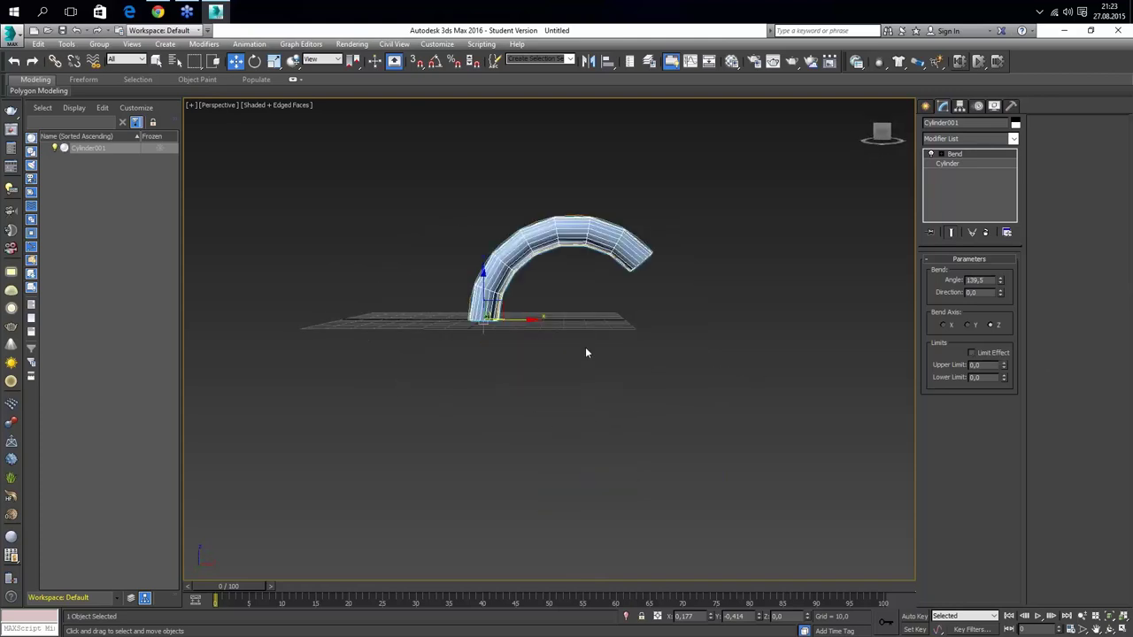
pyautogui.moveTo(585, 352)
pyautogui.keyDown('alt'); pyautogui.mouseDown(button='middle')
pyautogui.moveTo(571, 380)
pyautogui.moveTo(596, 347)
pyautogui.moveTo(561, 362)
pyautogui.mouseUp(button='middle'); pyautogui.keyUp('alt')
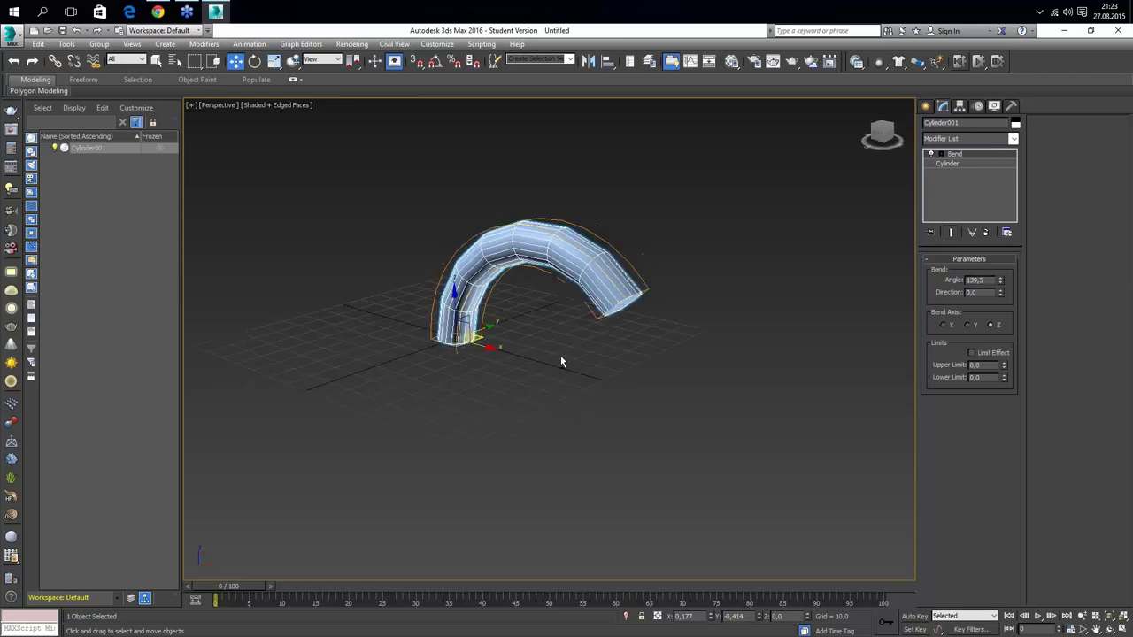
# Switch the cylinder's Bend axis from Y to X and drag the angle to about 63.5°
pyautogui.click(971, 325)
pyautogui.moveTo(660, 292); pyautogui.dragTo(666, 385, button='middle')
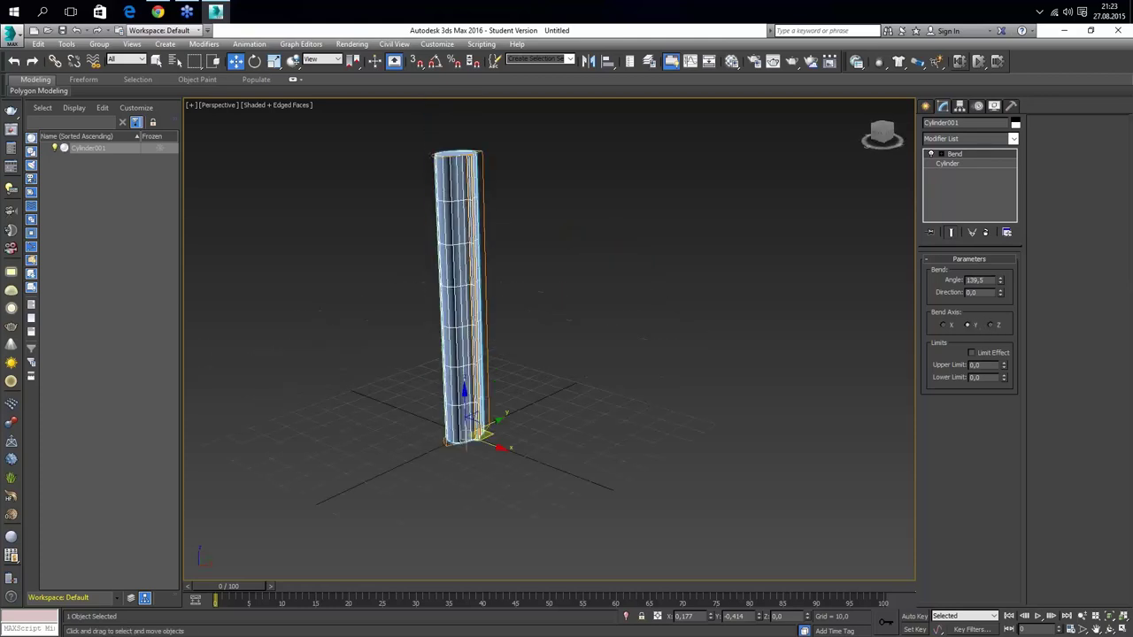
pyautogui.moveTo(585, 287)
pyautogui.keyDown('alt'); pyautogui.mouseDown(button='middle')
pyautogui.moveTo(578, 378)
pyautogui.moveTo(561, 314)
pyautogui.mouseUp(button='middle'); pyautogui.keyUp('alt')
pyautogui.moveTo(1001, 281)
pyautogui.mouseDown()
pyautogui.moveTo(1119, 513)
pyautogui.moveTo(1059, 367)
pyautogui.moveTo(1052, 384)
pyautogui.moveTo(1071, 448)
pyautogui.moveTo(1062, 475)
pyautogui.moveTo(1062, 390)
pyautogui.mouseUp()
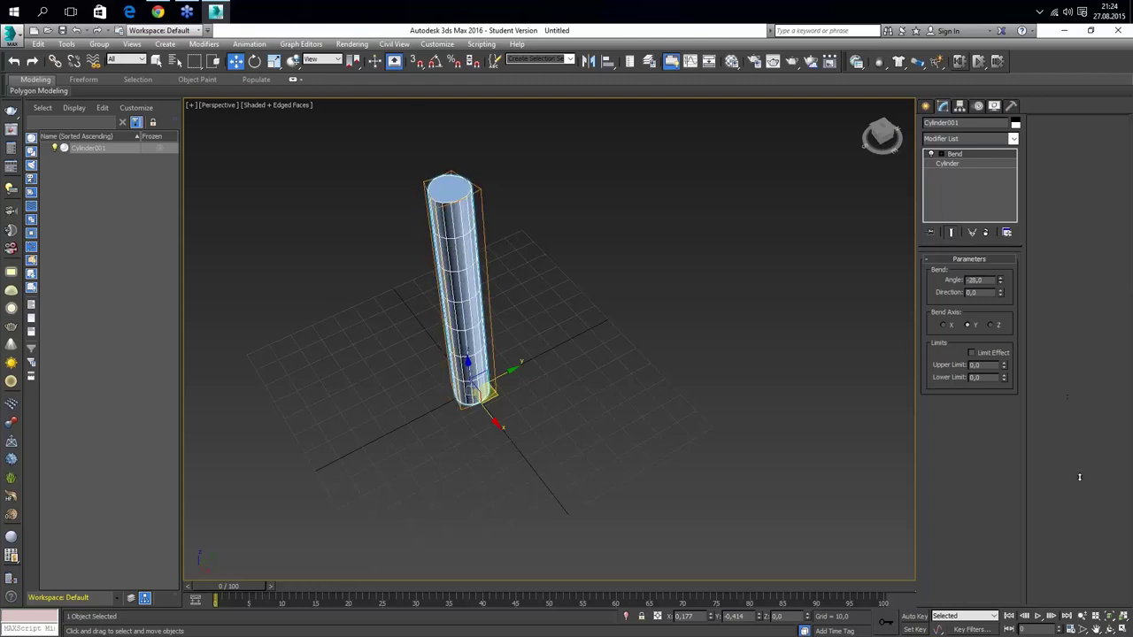
pyautogui.click(950, 326)
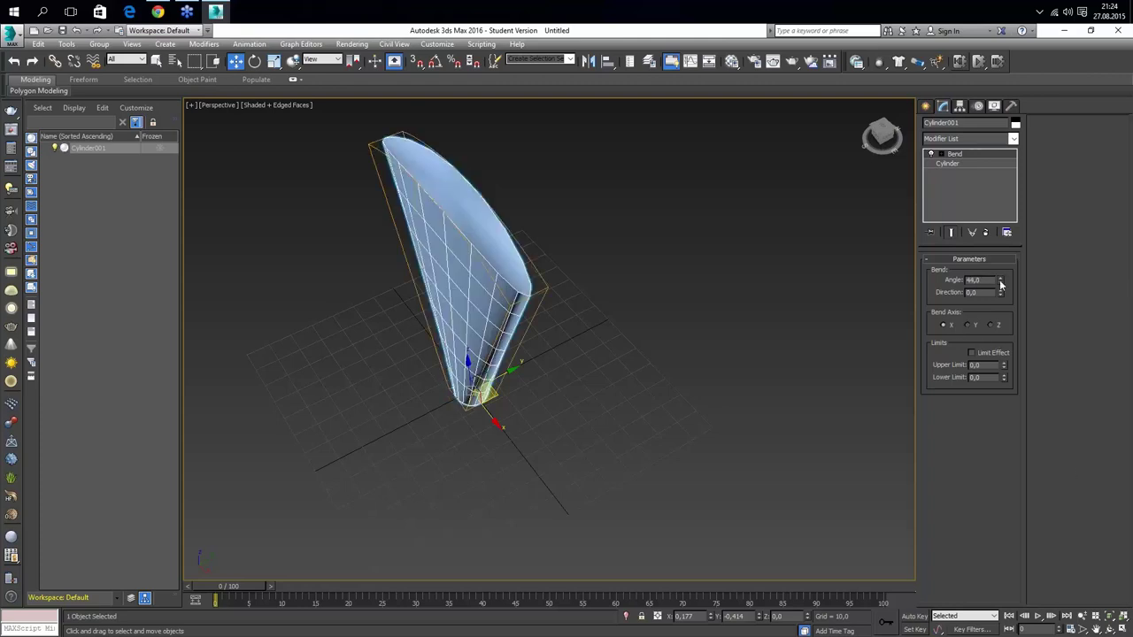
pyautogui.moveTo(1001, 284)
pyautogui.mouseDown()
pyautogui.moveTo(1014, 342)
pyautogui.moveTo(1000, 218)
pyautogui.moveTo(1030, 313)
pyautogui.moveTo(993, 327)
pyautogui.mouseUp()
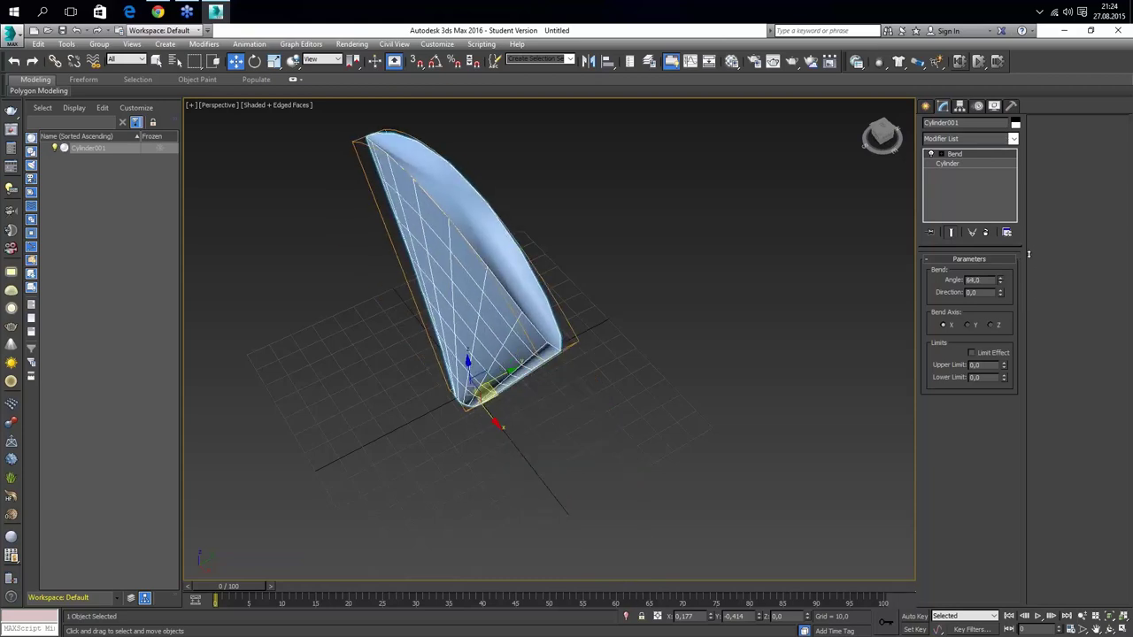
# Set the Bend axis back to Z and enter an angle of 360 to curl the column into a ring
pyautogui.click(991, 326)
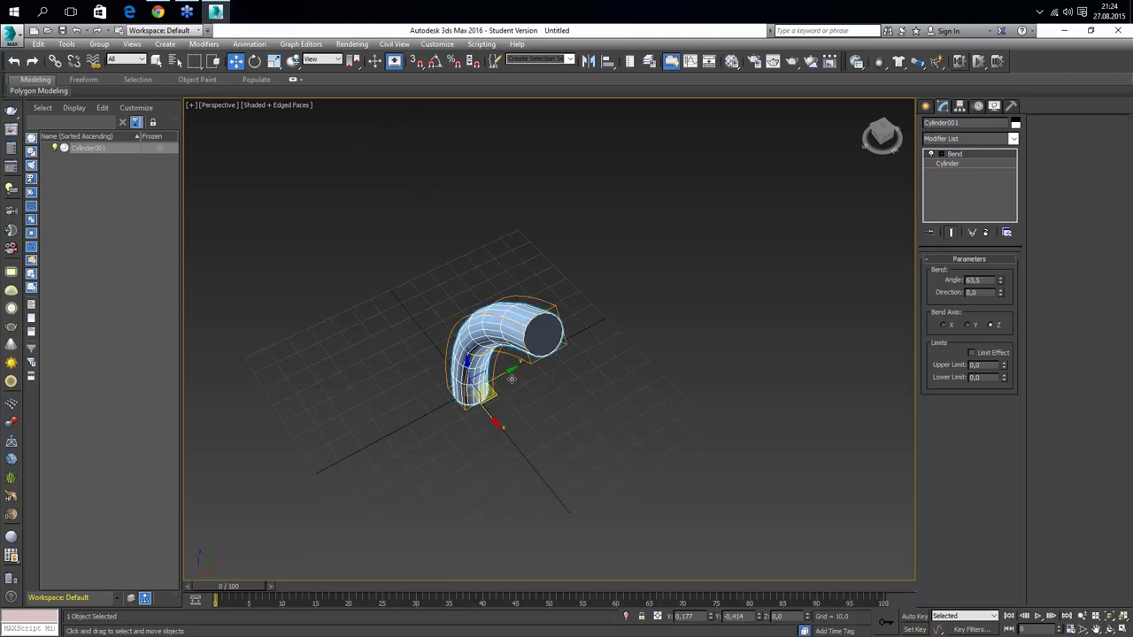
pyautogui.keyDown('alt'); pyautogui.moveTo(595, 359); pyautogui.dragTo(602, 265, button='middle'); pyautogui.keyUp('alt')
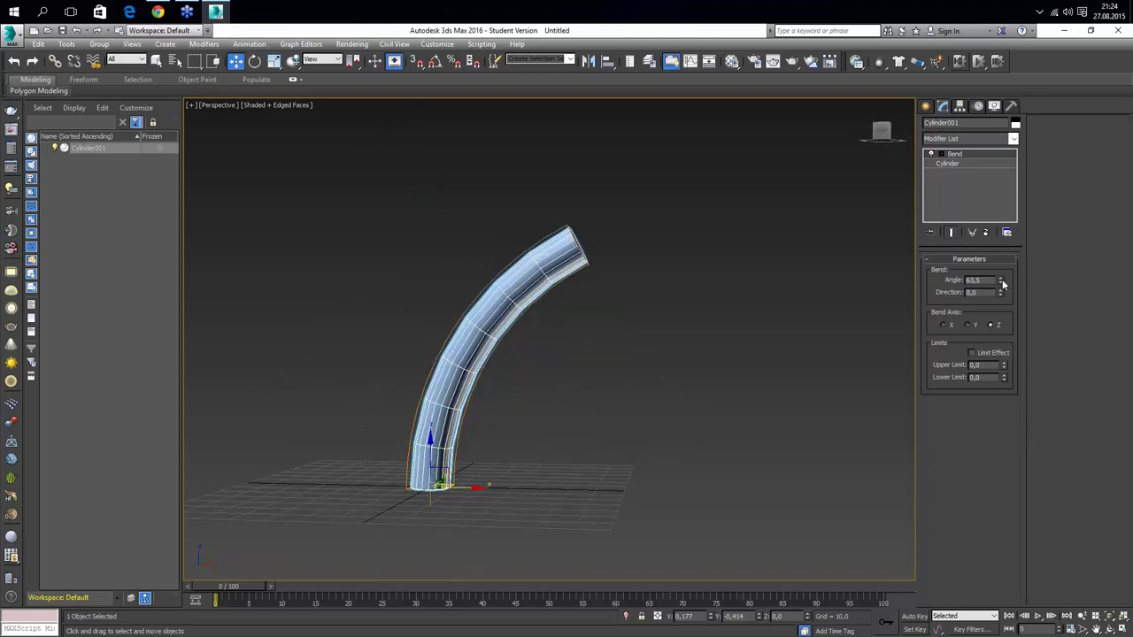
pyautogui.moveTo(1002, 284); pyautogui.dragTo(1039, 588)
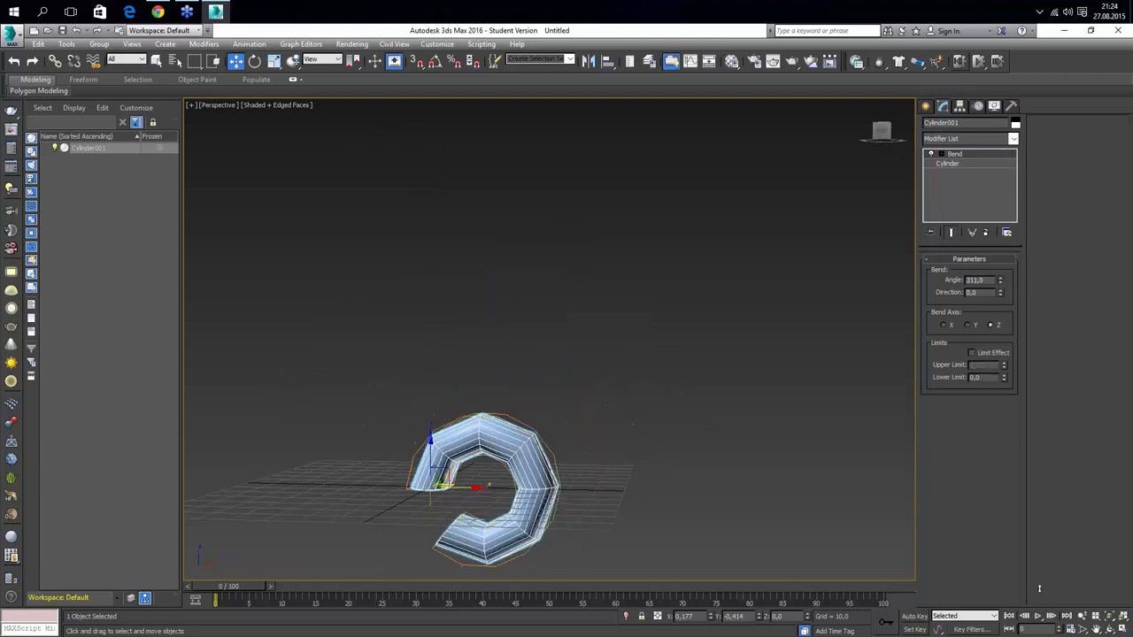
pyautogui.moveTo(1039, 588)
pyautogui.mouseDown()
pyautogui.moveTo(1080, 59)
pyautogui.moveTo(1091, 83)
pyautogui.moveTo(1091, 625)
pyautogui.moveTo(1093, 530)
pyautogui.mouseUp()
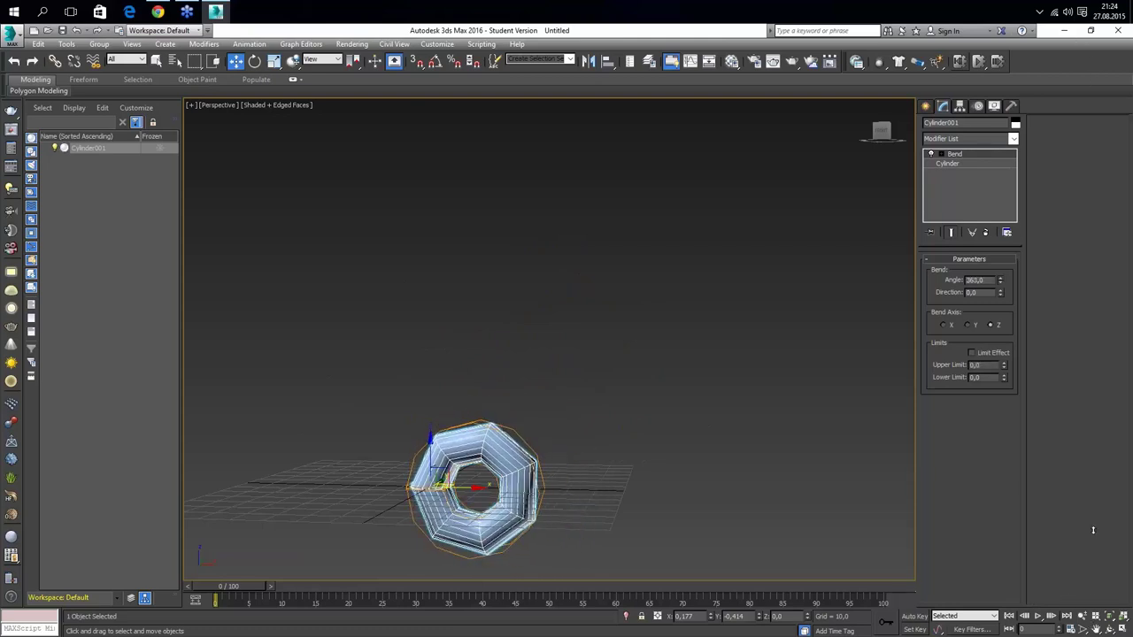
pyautogui.doubleClick(980, 281)
pyautogui.write('360')
pyautogui.press('Return')
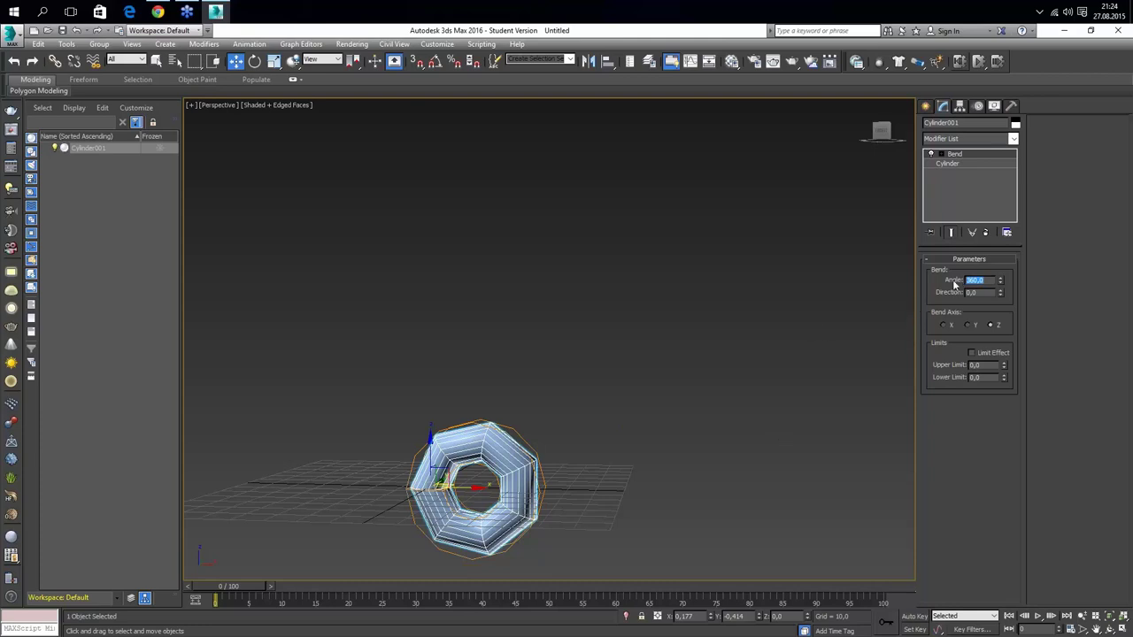
# Delete the Bend modifier so Cylinder001 stands as a straight column again
pyautogui.click(873, 321)
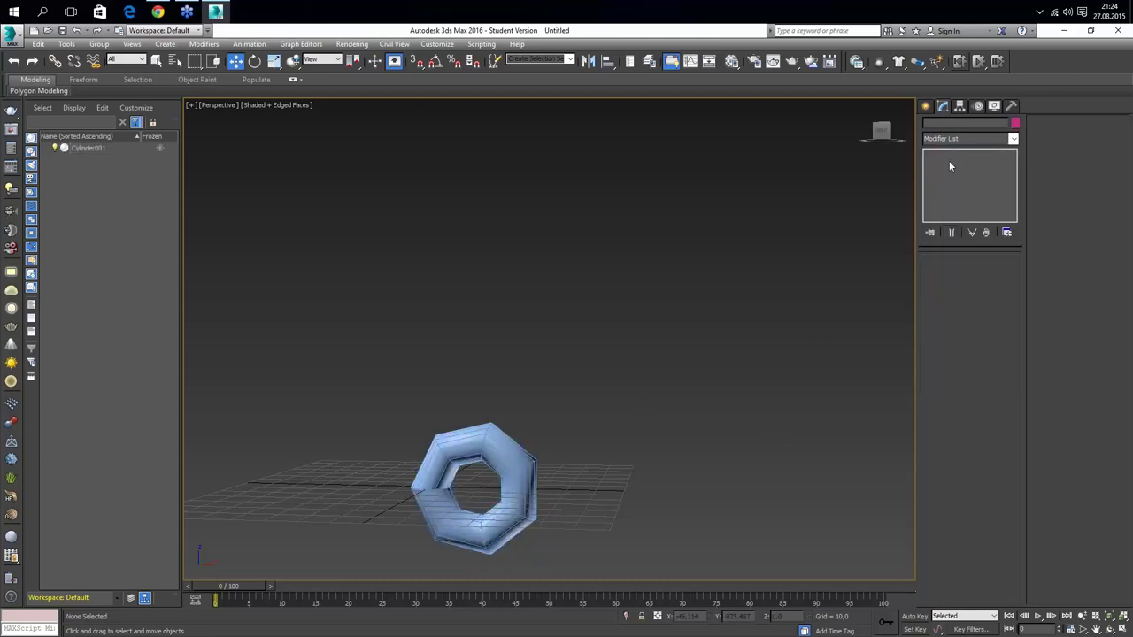
pyautogui.hotkey('ctrl', 'z')
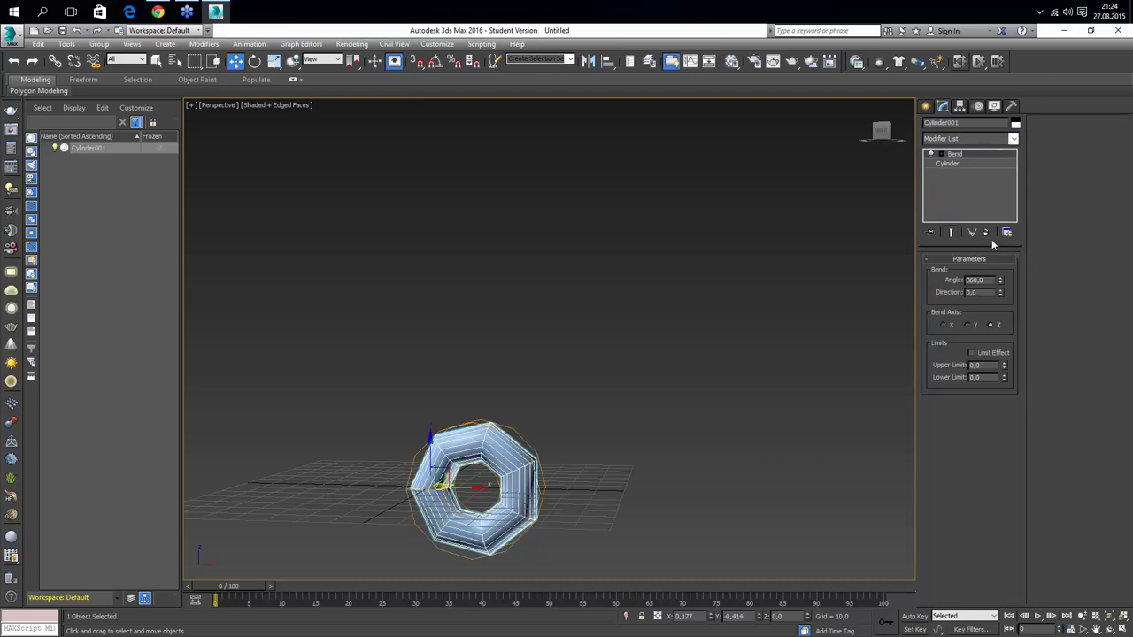
pyautogui.click(988, 237)
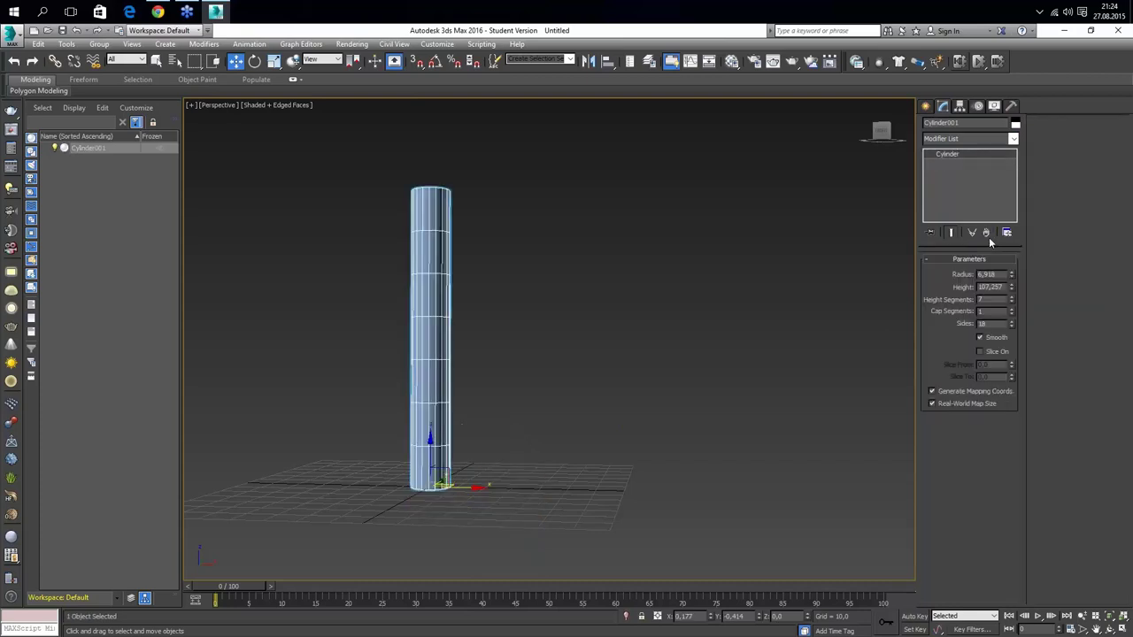
pyautogui.click(634, 313)
pyautogui.moveTo(635, 314)
pyautogui.keyDown('alt'); pyautogui.mouseDown(button='middle')
pyautogui.moveTo(543, 267)
pyautogui.moveTo(538, 235)
pyautogui.moveTo(639, 404)
pyautogui.mouseUp(button='middle'); pyautogui.keyUp('alt')
pyautogui.scroll(3, 640, 405)
pyautogui.scroll(-4, 632, 380)
pyautogui.moveTo(667, 354)
pyautogui.keyDown('alt'); pyautogui.mouseDown(button='middle')
pyautogui.moveTo(672, 371)
pyautogui.moveTo(605, 367)
pyautogui.mouseUp(button='middle'); pyautogui.keyUp('alt')
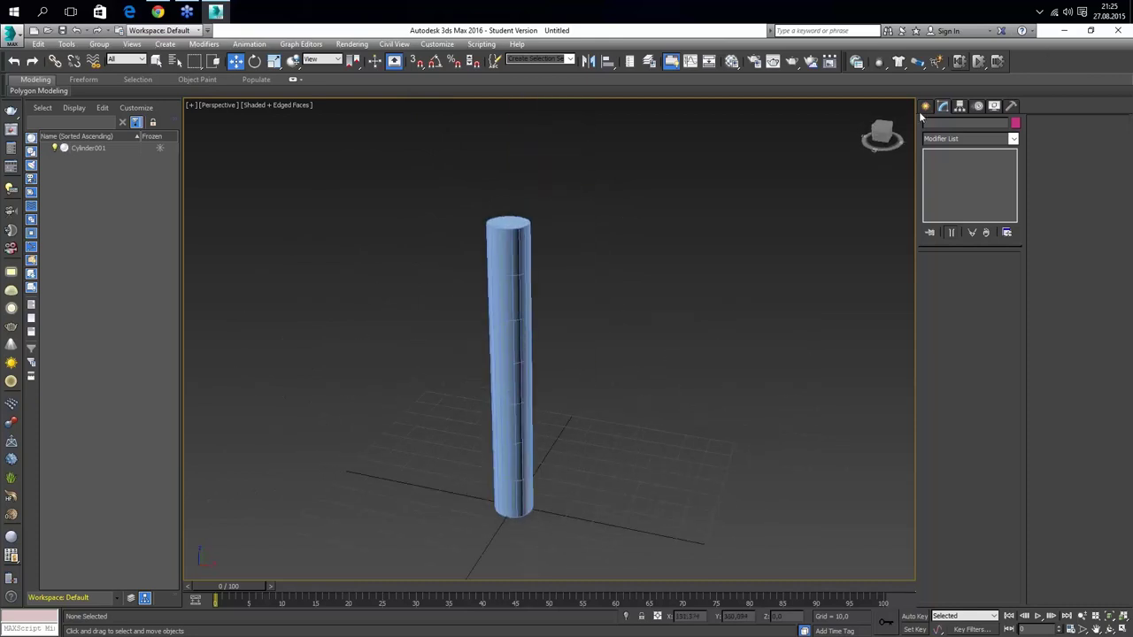
# Reselect the cylinder and add a Cap Holes modifier from the Modifier List
pyautogui.click(925, 106)
pyautogui.click(512, 371)
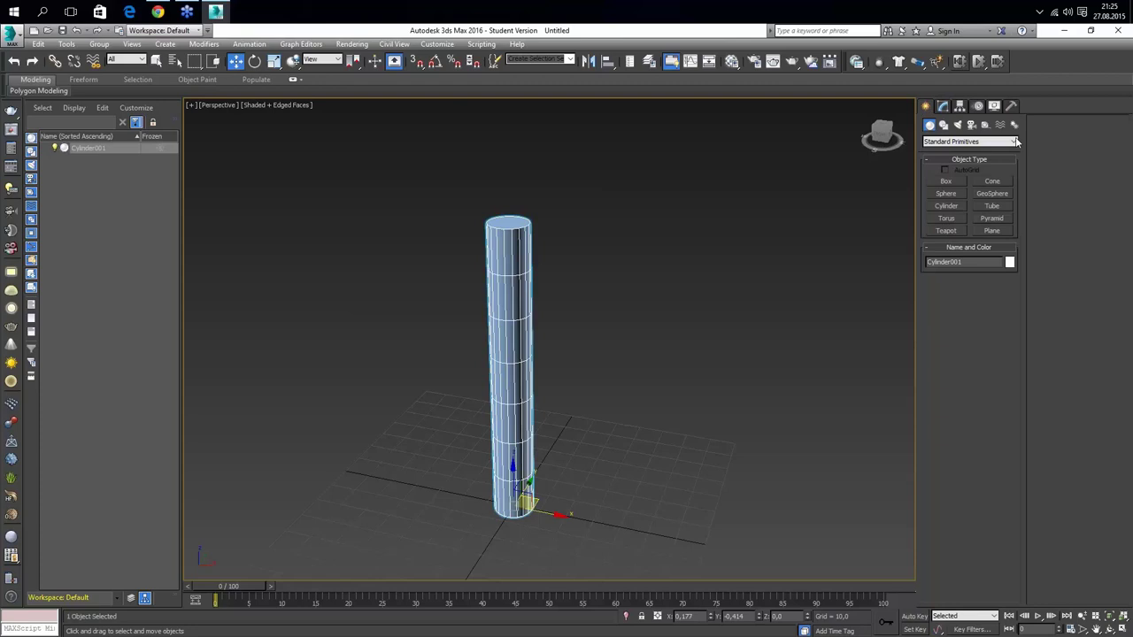
pyautogui.click(942, 106)
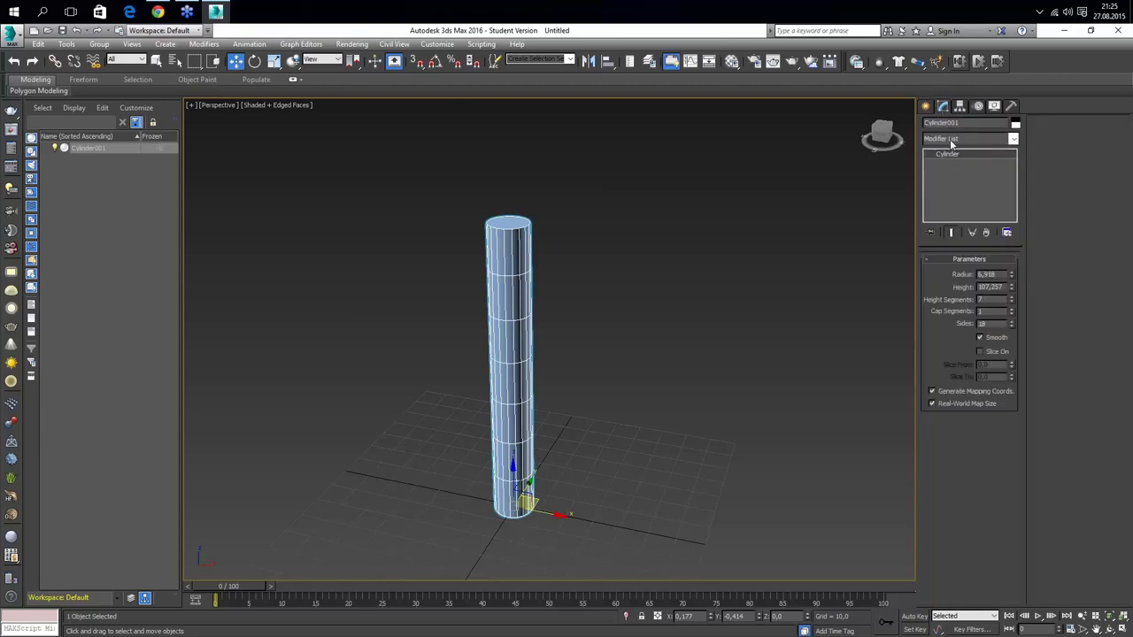
pyautogui.click(950, 140)
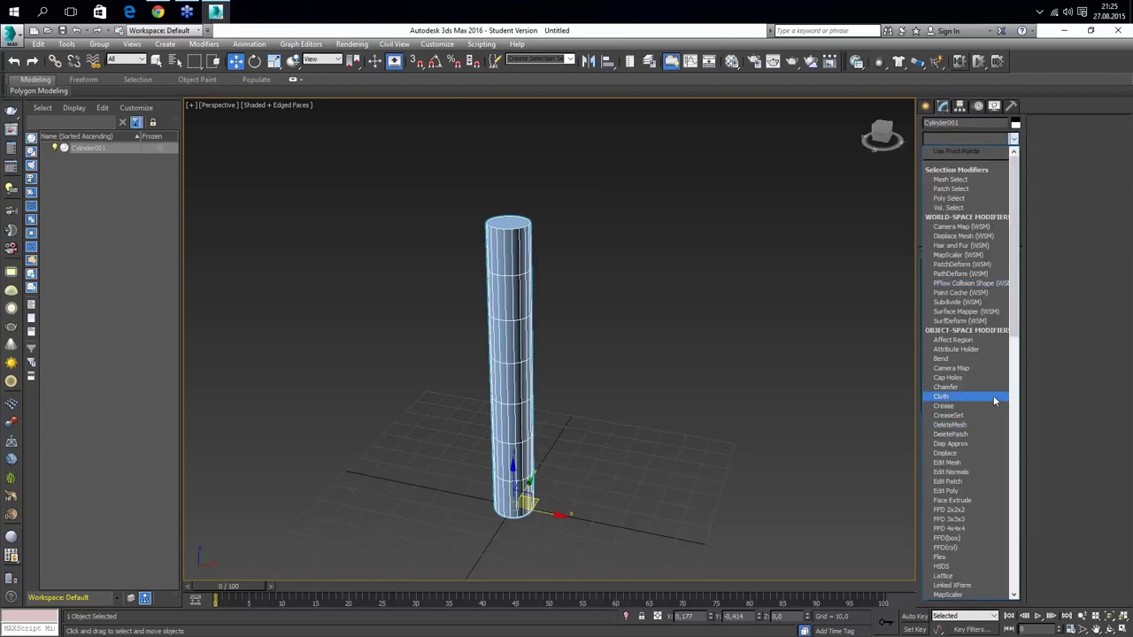
pyautogui.click(948, 377)
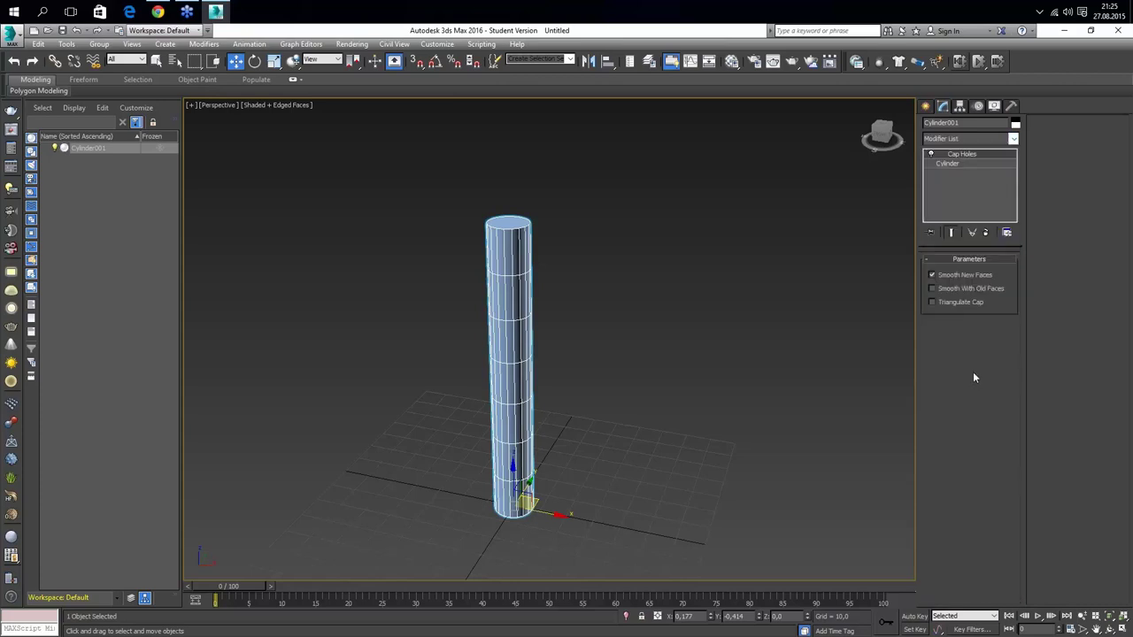
pyautogui.click(948, 164)
# Convert the cylinder to an Editable Poly and delete a band of polygons at Polygon level
pyautogui.rightClick(506, 329)
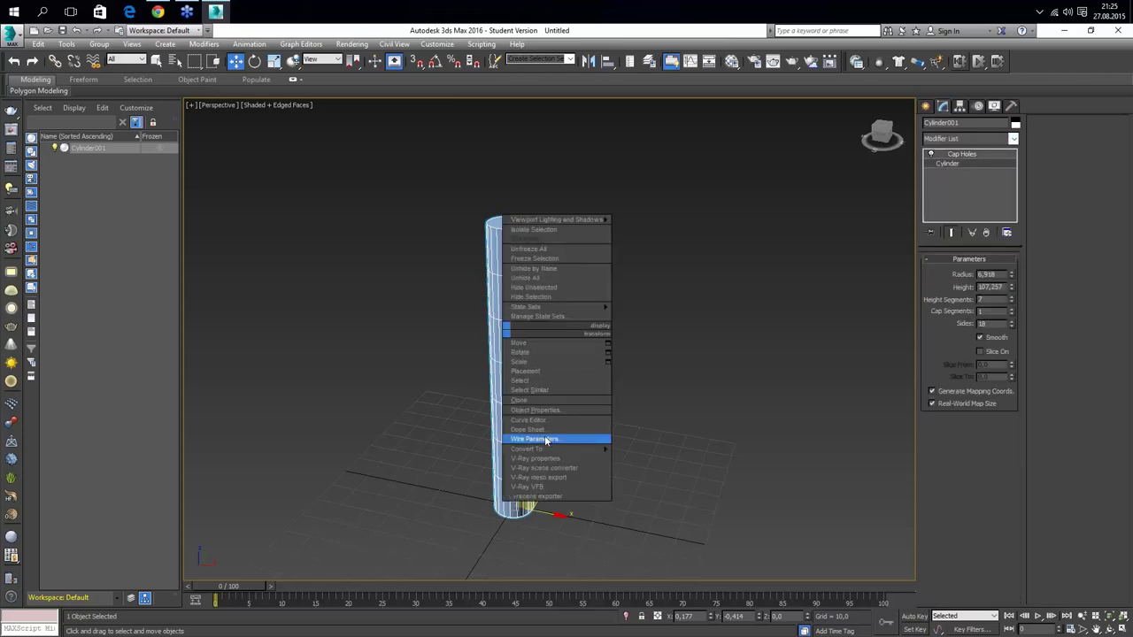
pyautogui.moveTo(527, 449)
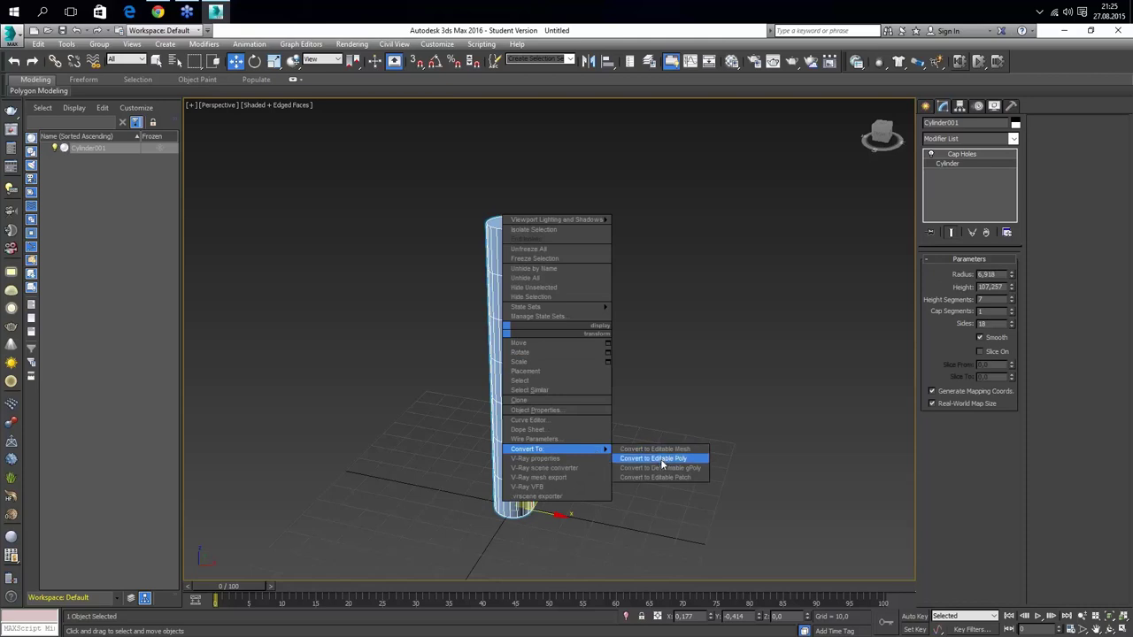
pyautogui.click(662, 461)
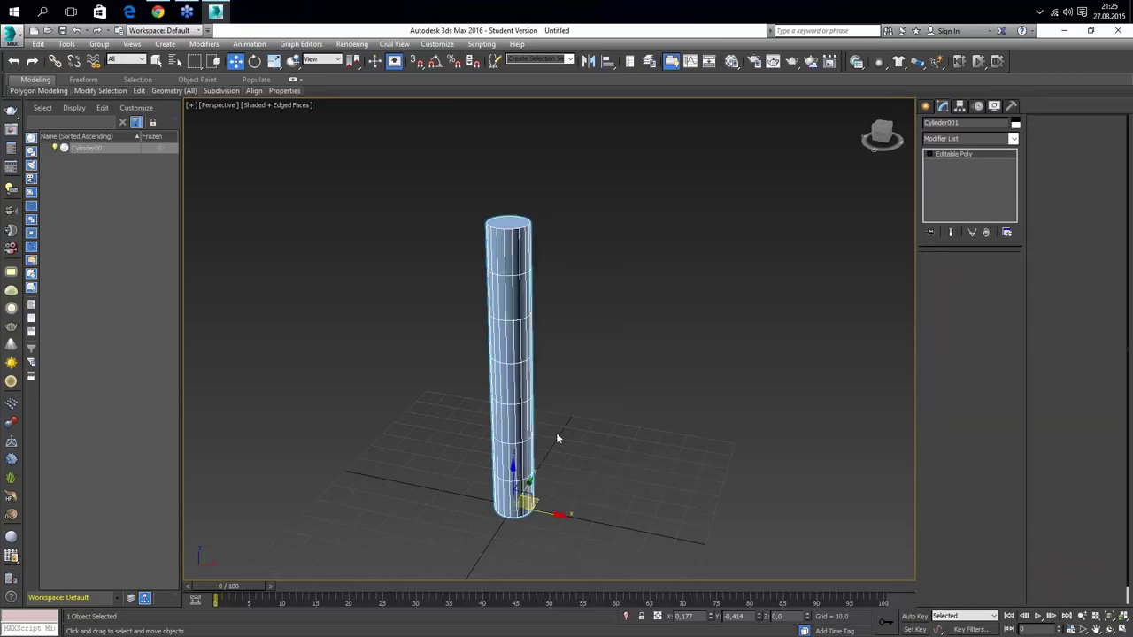
pyautogui.press('4')
pyautogui.moveTo(562, 418); pyautogui.dragTo(451, 422)
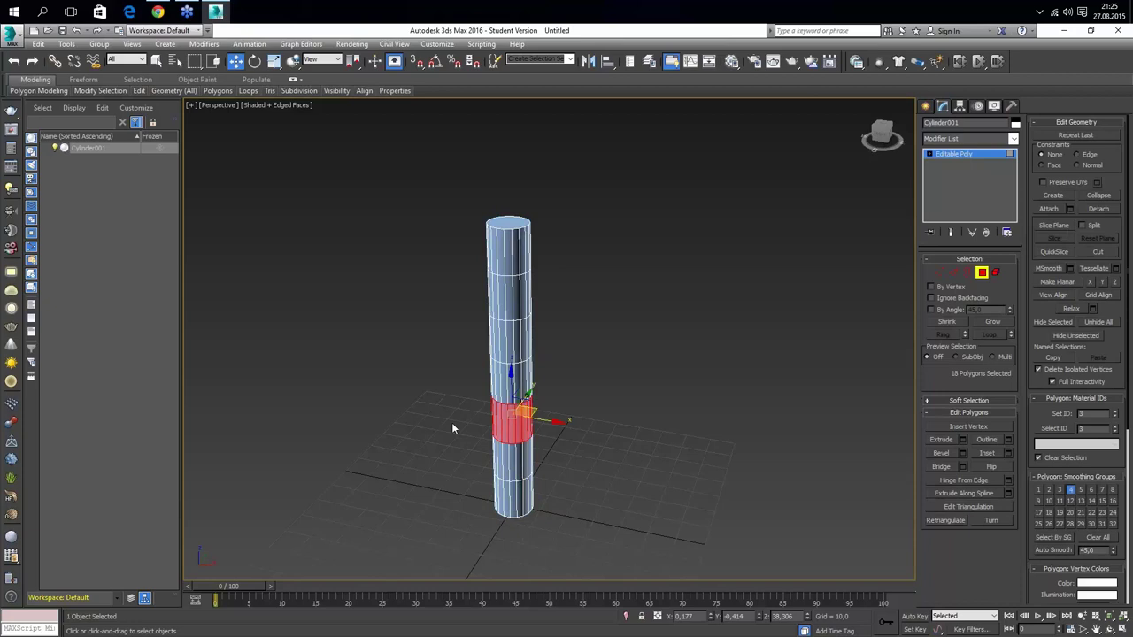
pyautogui.press('Delete')
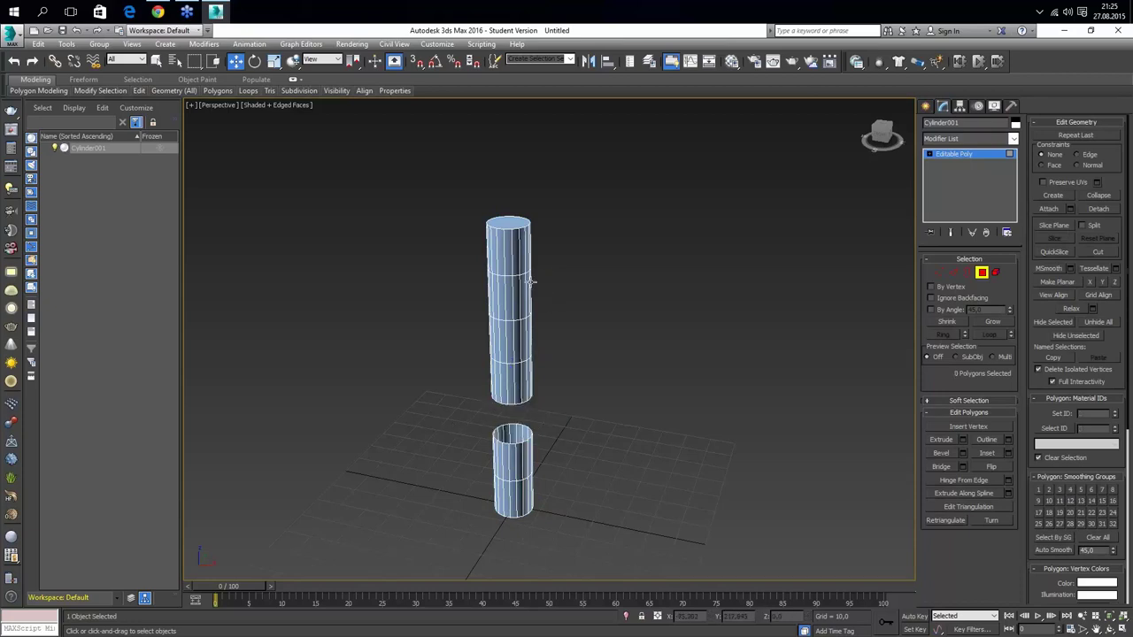
# Delete an upper band of polygons and some polygons near the base
pyautogui.moveTo(555, 290); pyautogui.dragTo(444, 305)
pyautogui.press('Delete')
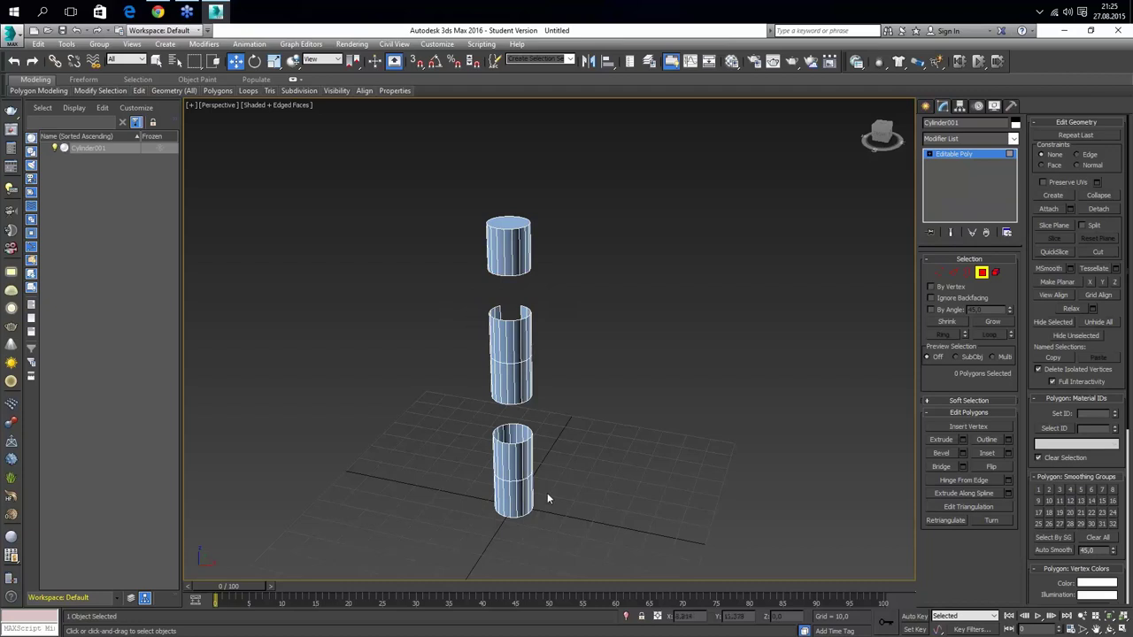
pyautogui.moveTo(547, 493); pyautogui.dragTo(523, 515)
pyautogui.press('Delete')
# Delete a front polygon on the middle piece, then leave polygon sub-object mode
pyautogui.keyDown('alt'); pyautogui.moveTo(575, 442); pyautogui.dragTo(507, 386, button='middle'); pyautogui.keyUp('alt')
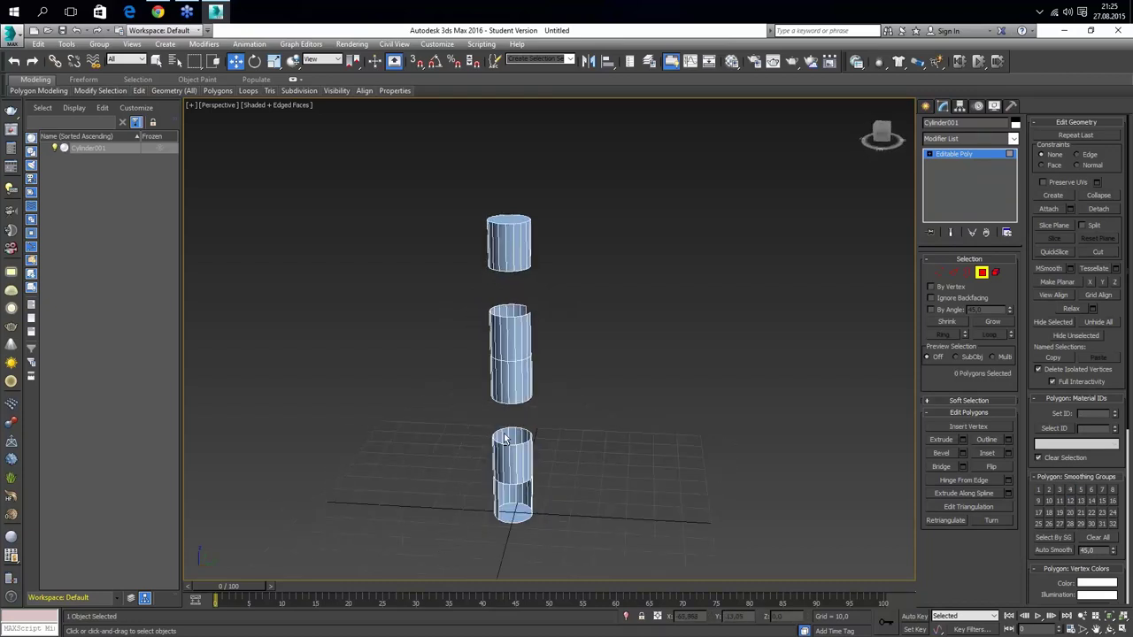
pyautogui.click(508, 380)
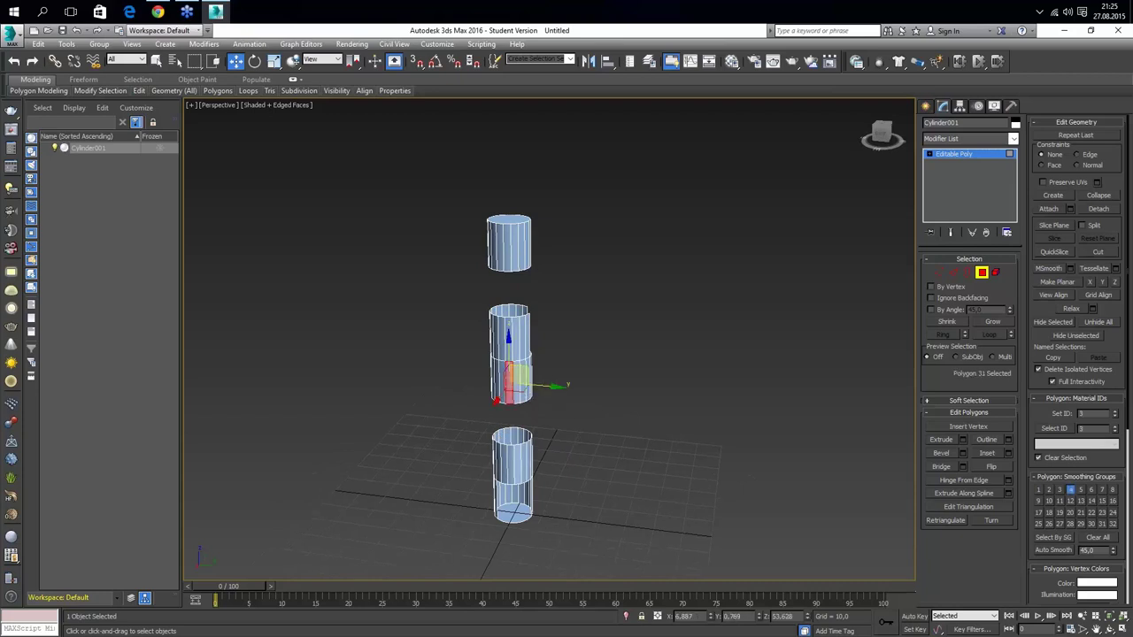
pyautogui.click(542, 410)
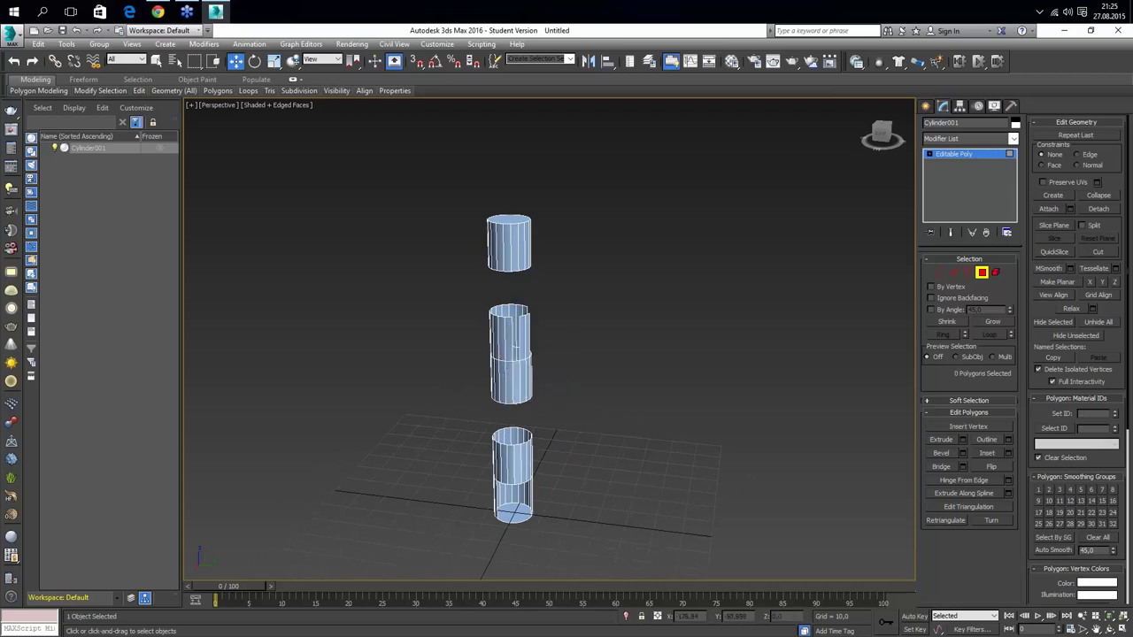
pyautogui.moveTo(505, 373)
pyautogui.keyDown('alt'); pyautogui.mouseDown(button='middle')
pyautogui.moveTo(569, 383)
pyautogui.moveTo(509, 385)
pyautogui.mouseUp(button='middle'); pyautogui.keyUp('alt')
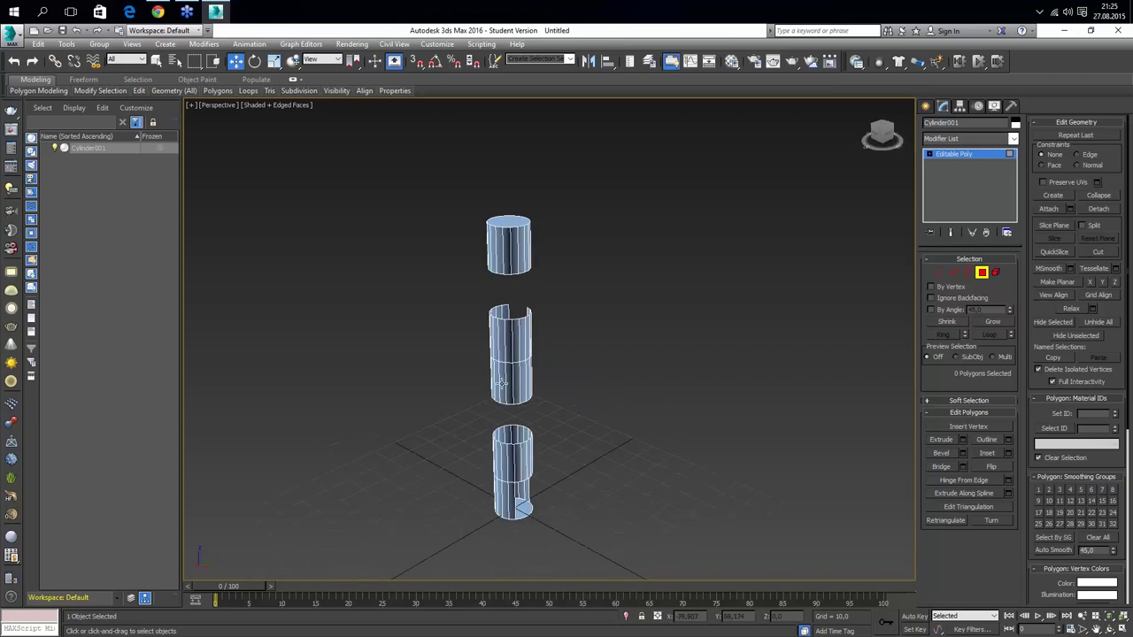
pyautogui.click(506, 385)
pyautogui.press('Delete')
pyautogui.keyDown('alt'); pyautogui.moveTo(524, 381); pyautogui.dragTo(548, 385, button='middle'); pyautogui.keyUp('alt')
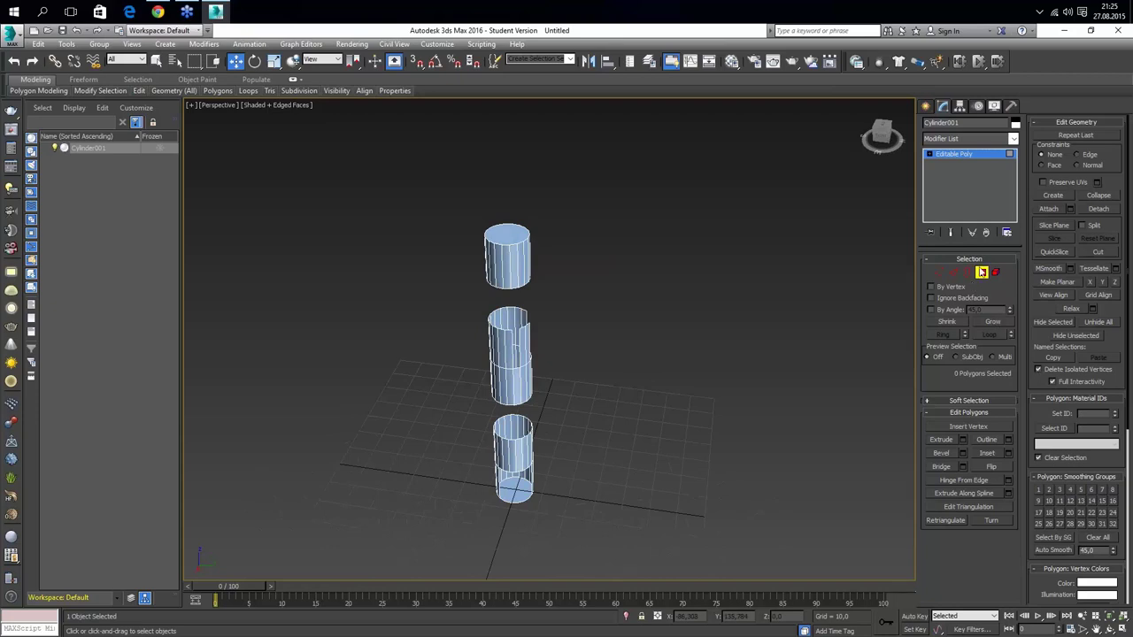
pyautogui.click(981, 272)
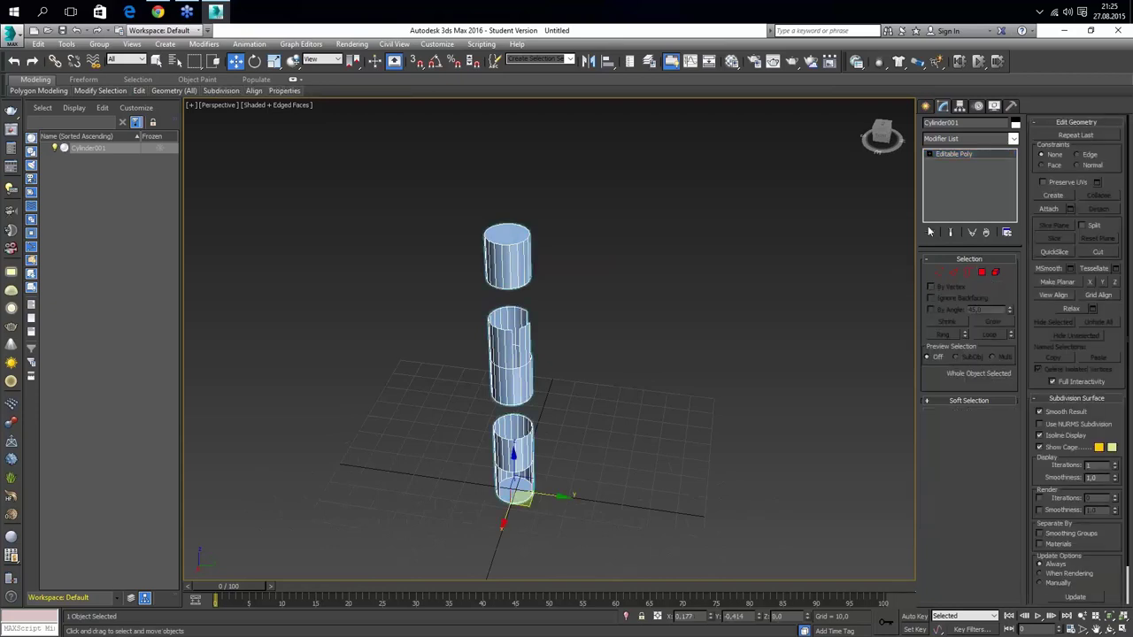
# Add a Cap Holes modifier to close the openings of the tube pieces
pyautogui.click(953, 140)
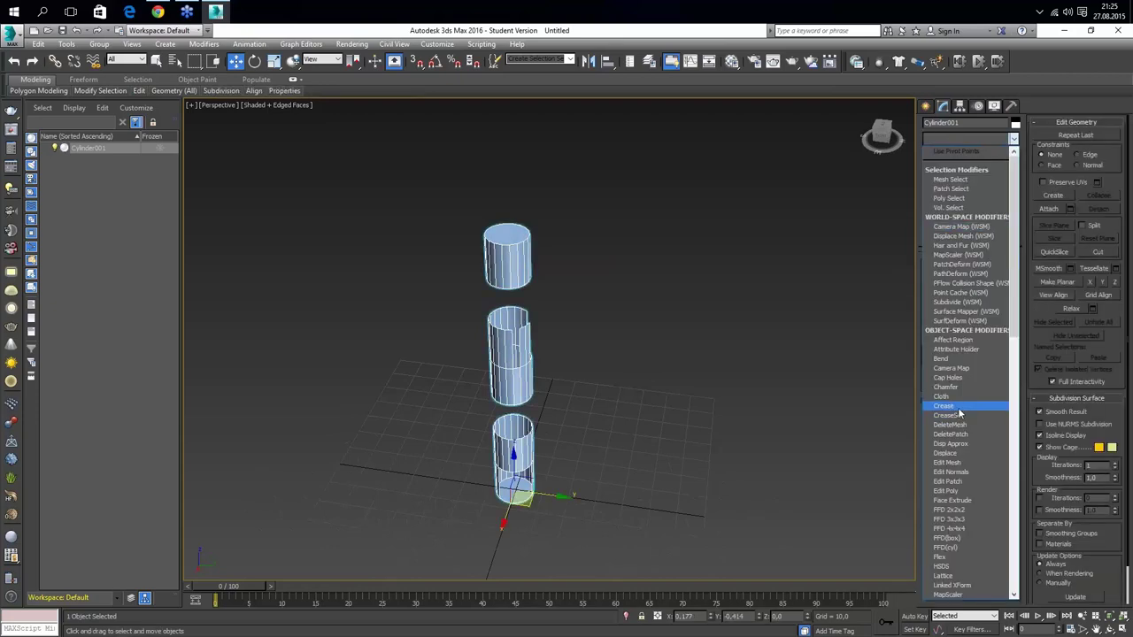
pyautogui.click(949, 378)
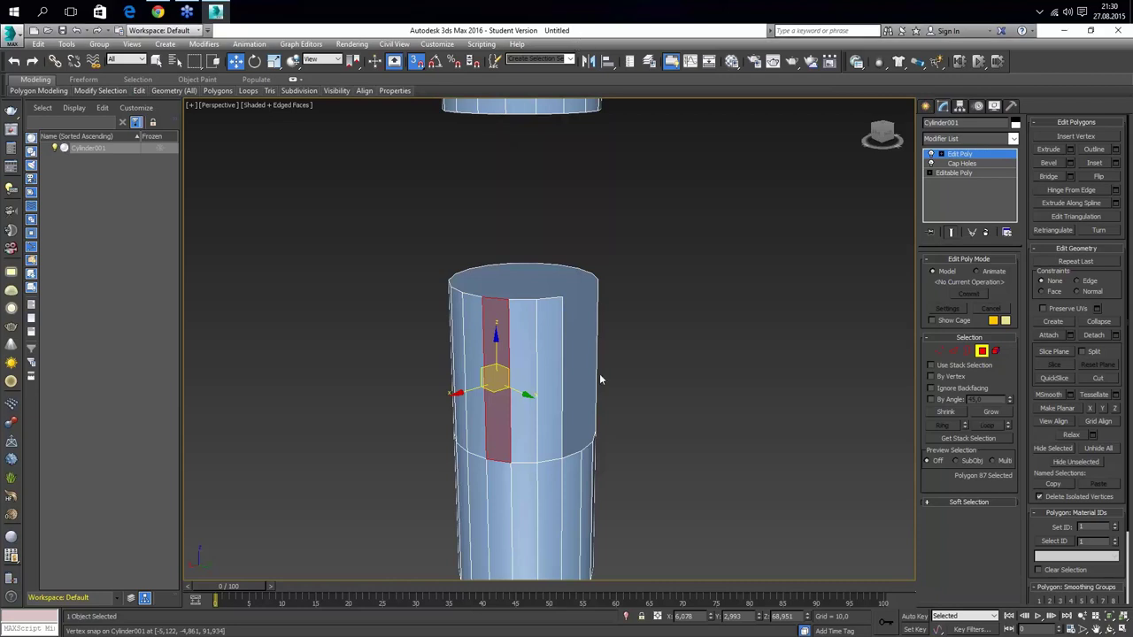
# Select a vertical strip of faces on the middle piece and delete it
pyautogui.click(747, 232)
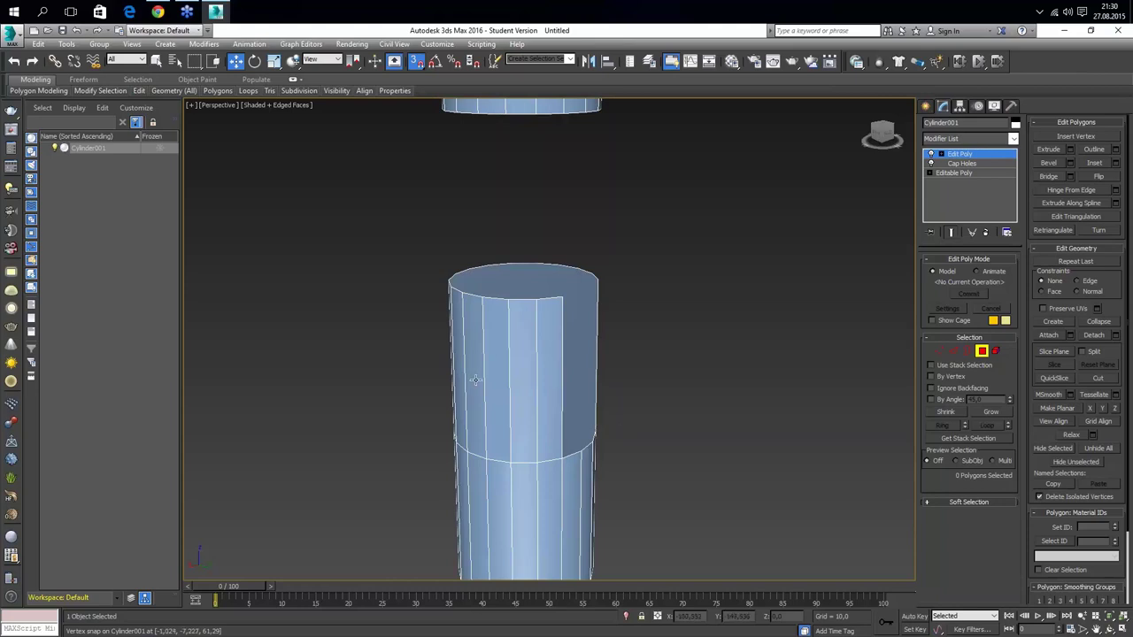
pyautogui.click(475, 379)
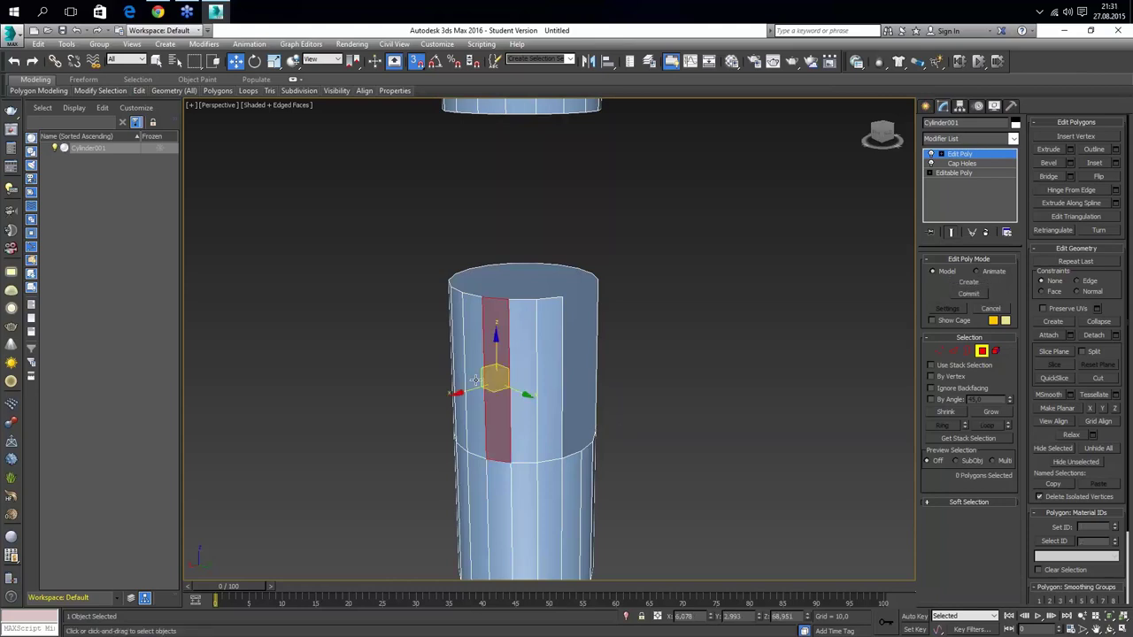
pyautogui.press('Delete')
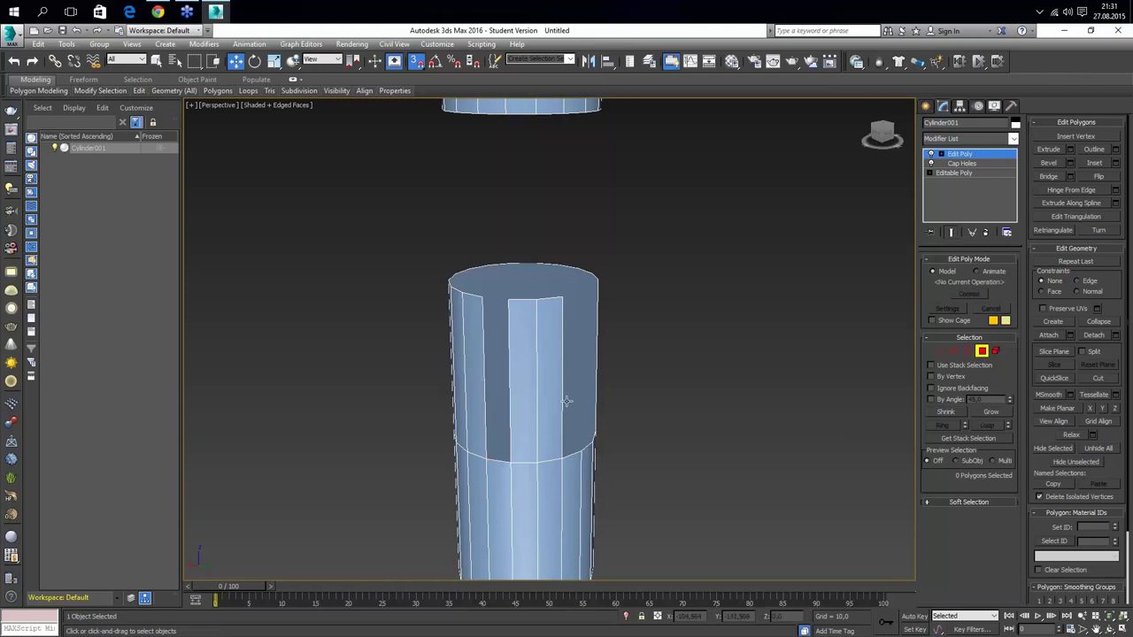
# Rebuild the gap as a new four-corner polygon snapped to the vertices, then turn off 3D Snap
pyautogui.click(1053, 324)
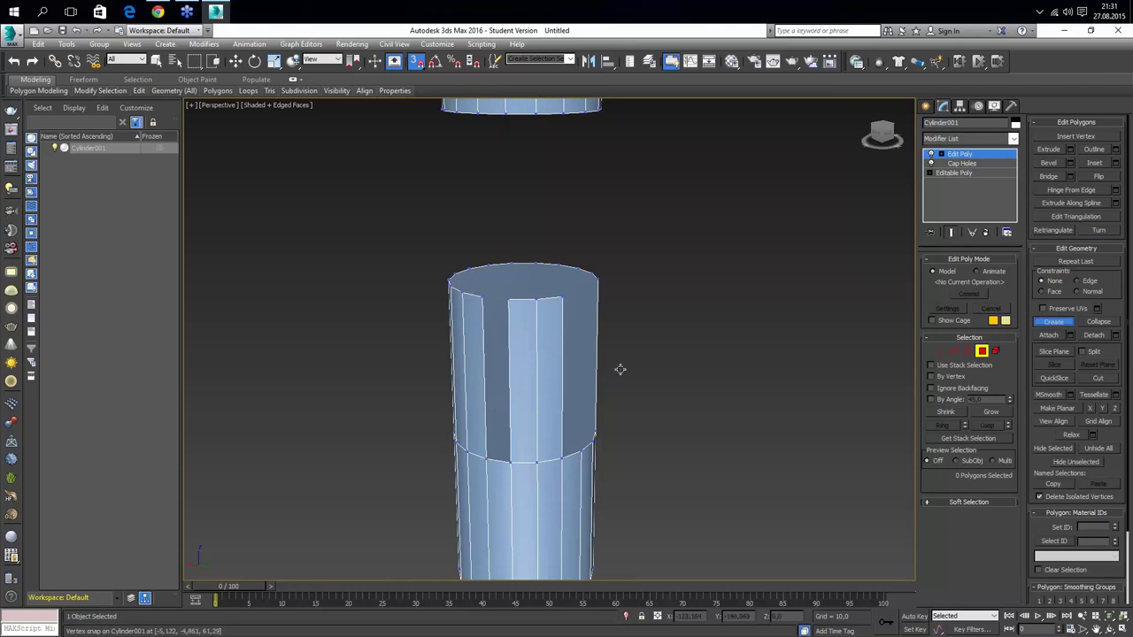
pyautogui.click(1054, 324)
pyautogui.click(481, 299)
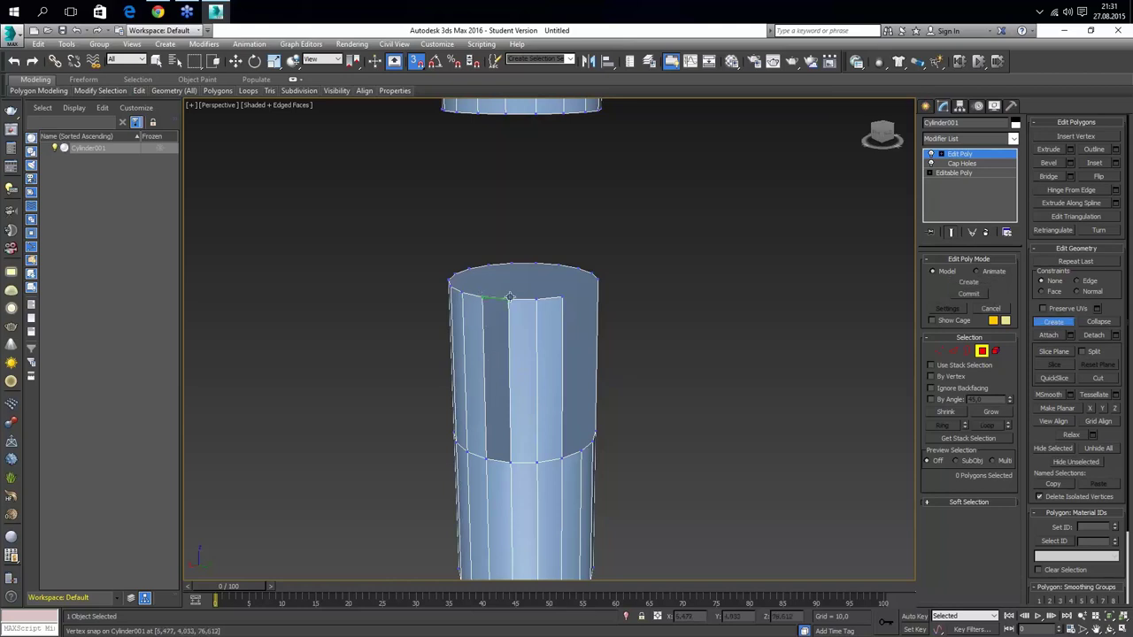
pyautogui.click(509, 299)
pyautogui.click(511, 461)
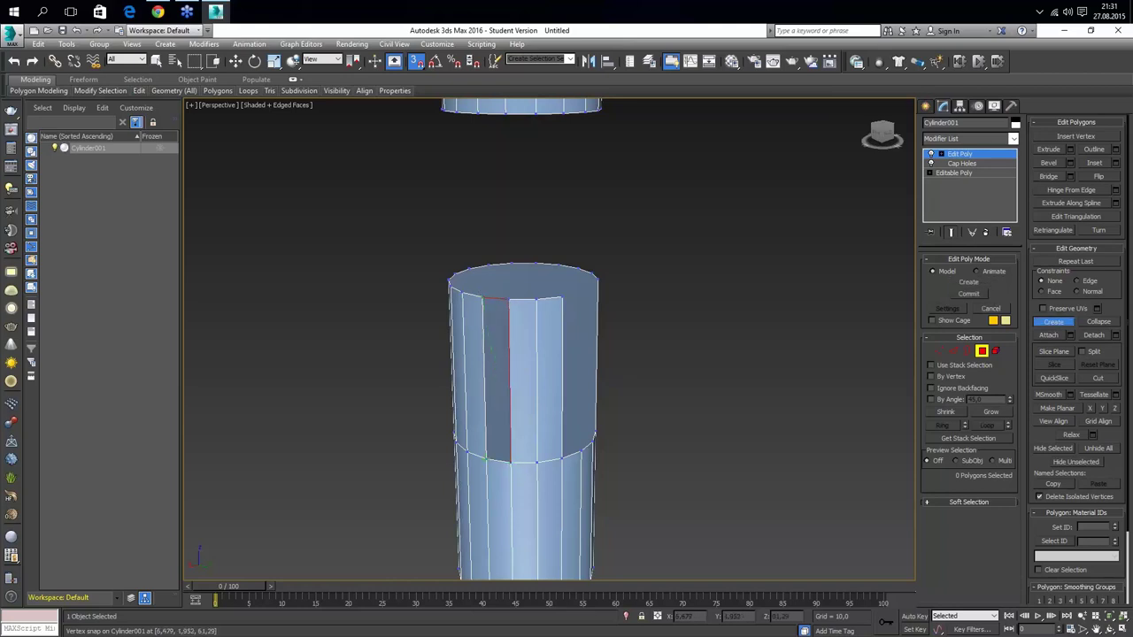
pyautogui.click(486, 461)
pyautogui.click(482, 298)
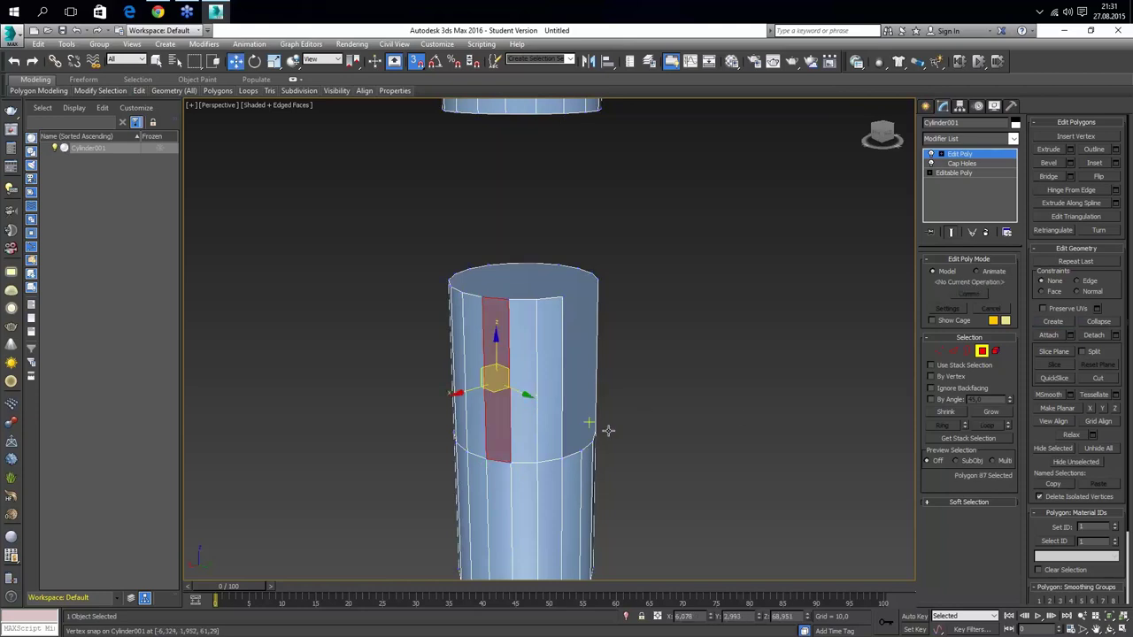
pyautogui.rightClick(660, 431)
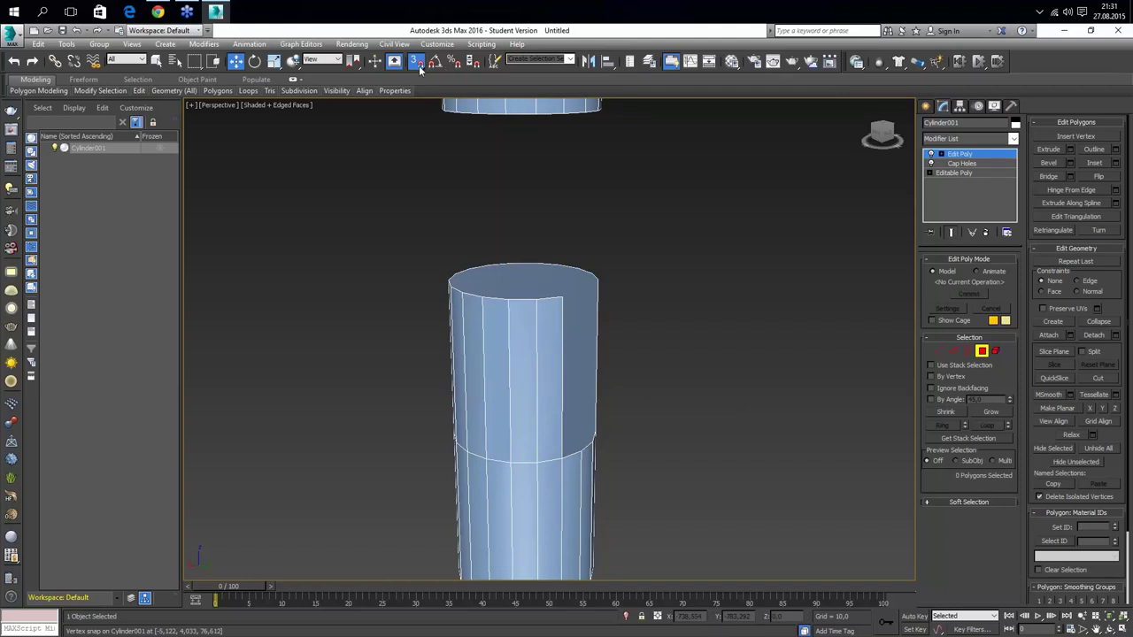
pyautogui.click(417, 62)
pyautogui.moveTo(674, 410)
pyautogui.mouseDown(button='middle')
pyautogui.moveTo(657, 446)
pyautogui.moveTo(614, 447)
pyautogui.moveTo(655, 446)
pyautogui.moveTo(658, 461)
pyautogui.mouseUp(button='middle')
# Select the stacked cylinder pieces and switch the Perspective viewport shading to Clay
pyautogui.scroll(-5, 659, 461)
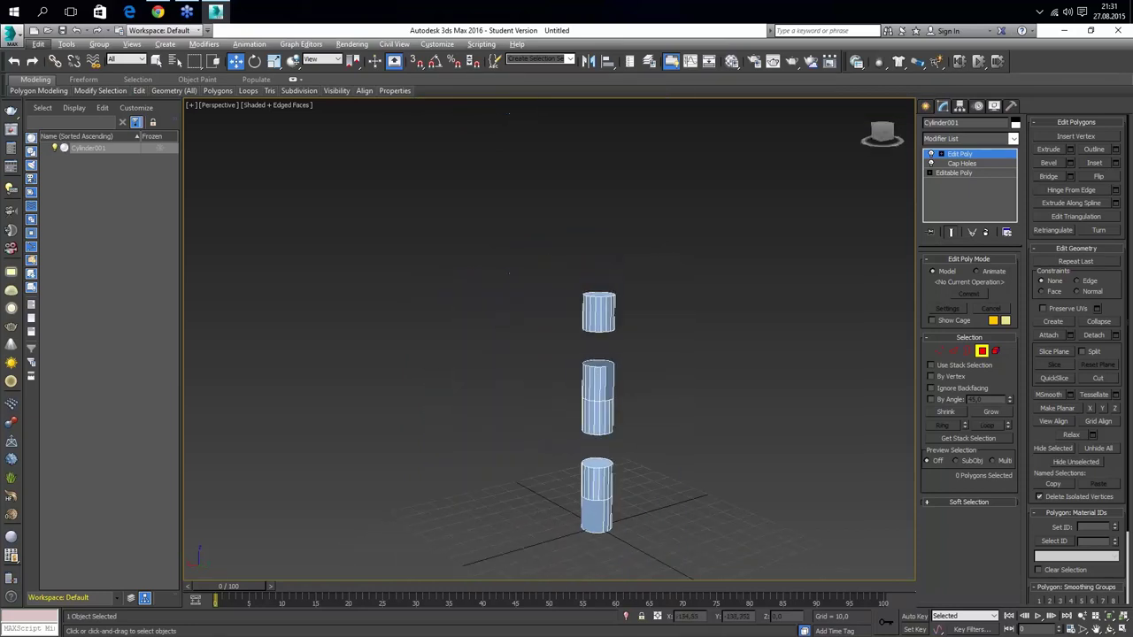
pyautogui.scroll(2, 658, 461)
pyautogui.keyDown('alt'); pyautogui.moveTo(596, 360); pyautogui.dragTo(595, 380, button='middle'); pyautogui.keyUp('alt')
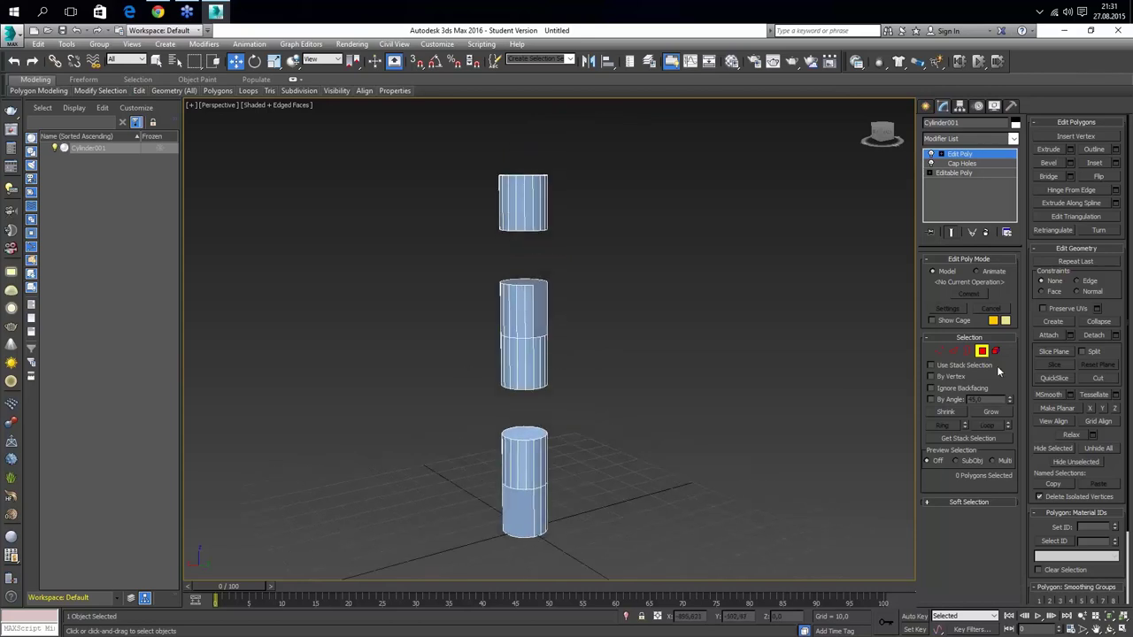
pyautogui.click(568, 301)
pyautogui.scroll(3, 568, 301)
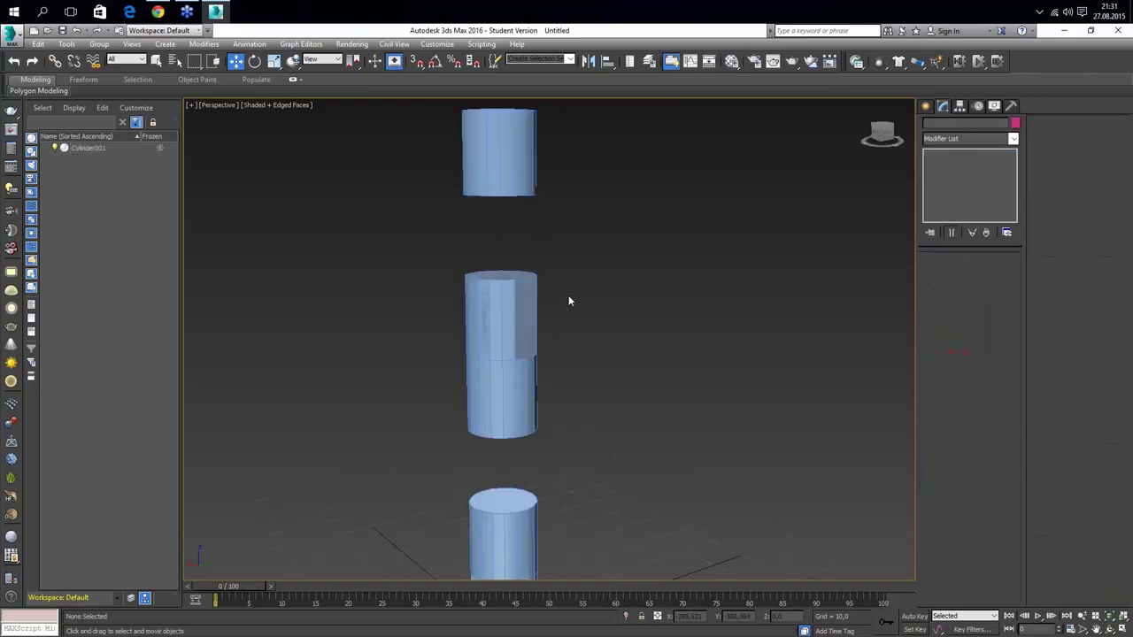
pyautogui.scroll(-3, 559, 341)
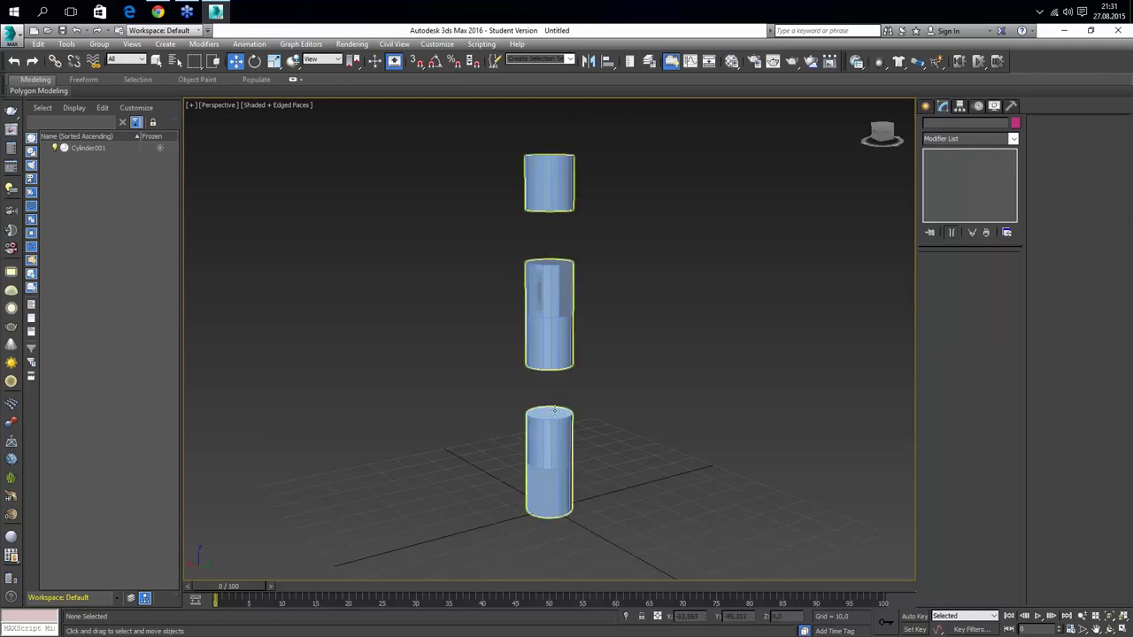
pyautogui.click(542, 453)
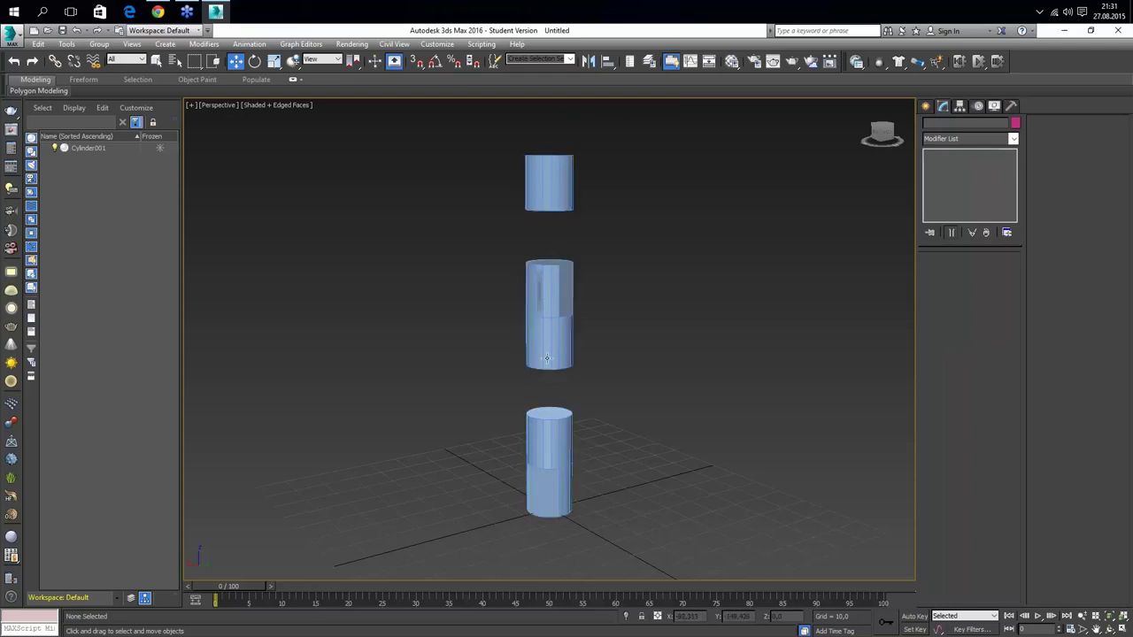
pyautogui.click(261, 105)
pyautogui.click(320, 226)
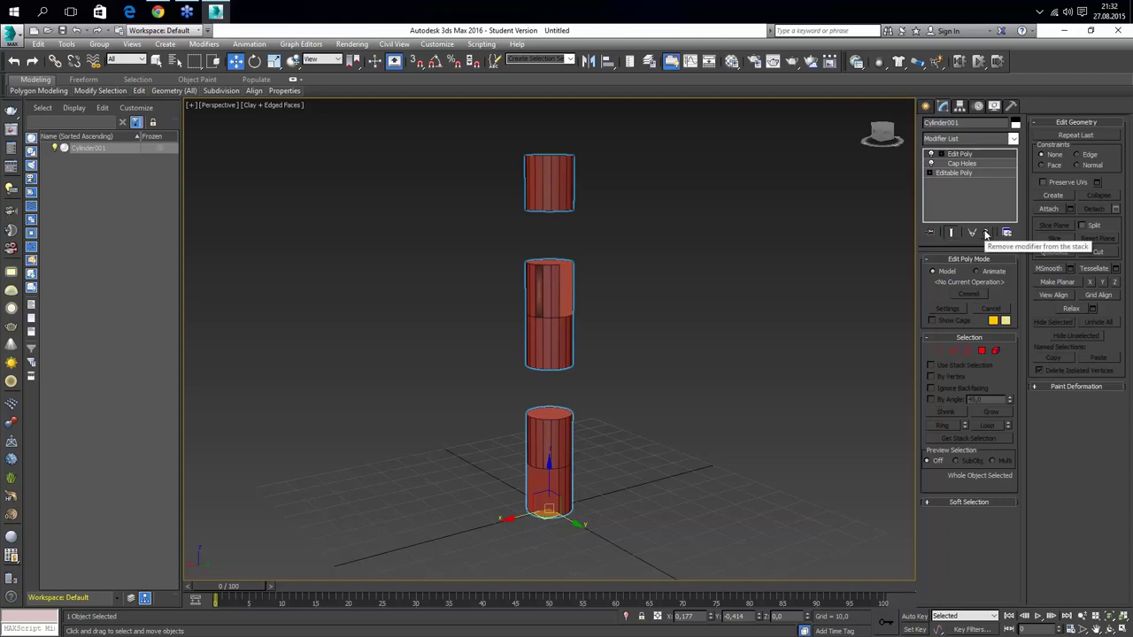
# Remove the Edit Poly modifier and delete Cylinder001 from the scene
pyautogui.click(986, 232)
pyautogui.press('Delete')
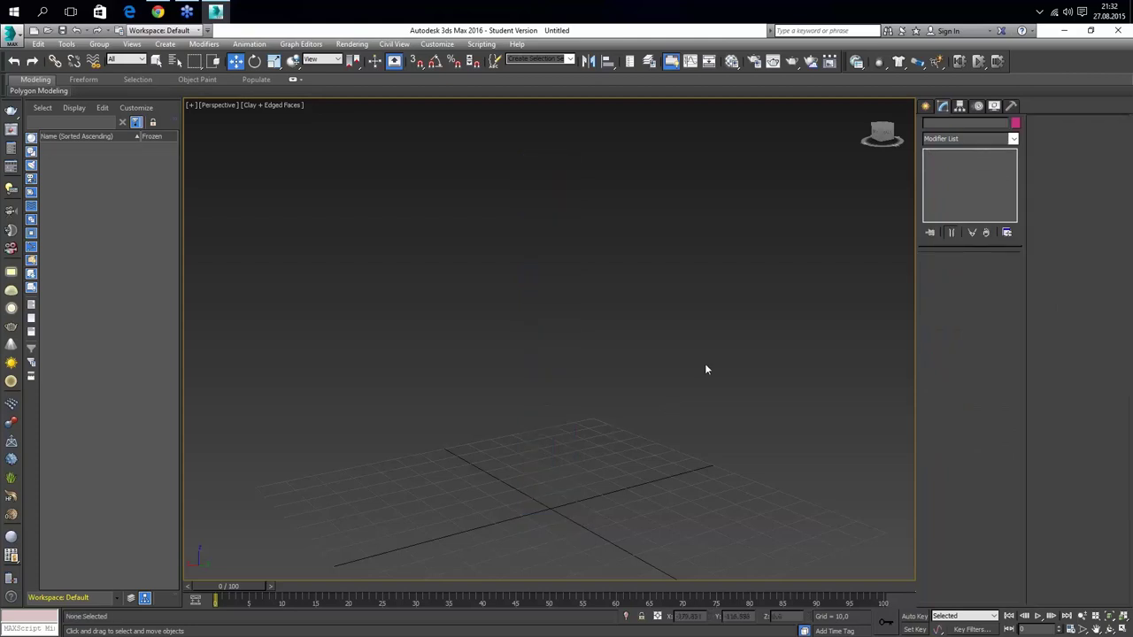
pyautogui.moveTo(645, 348); pyautogui.dragTo(630, 273, button='middle')
pyautogui.scroll(-3, 630, 273)
# Create a tall box, Box001, and zero its X and Y positions at the grid origin
pyautogui.click(925, 105)
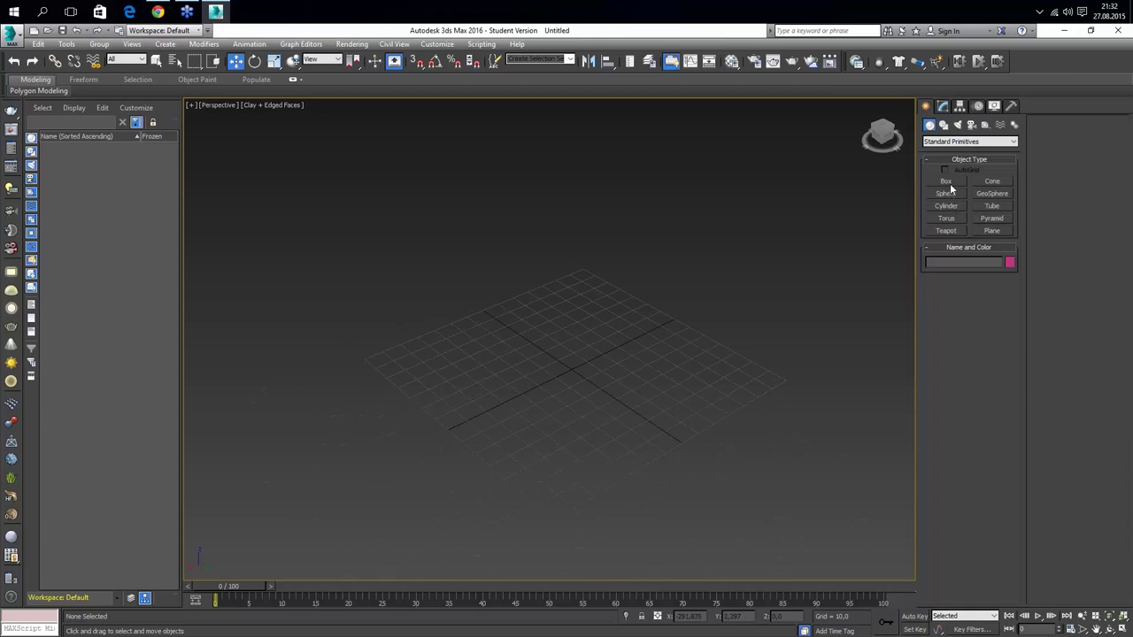
pyautogui.click(950, 183)
pyautogui.moveTo(589, 271); pyautogui.dragTo(590, 357)
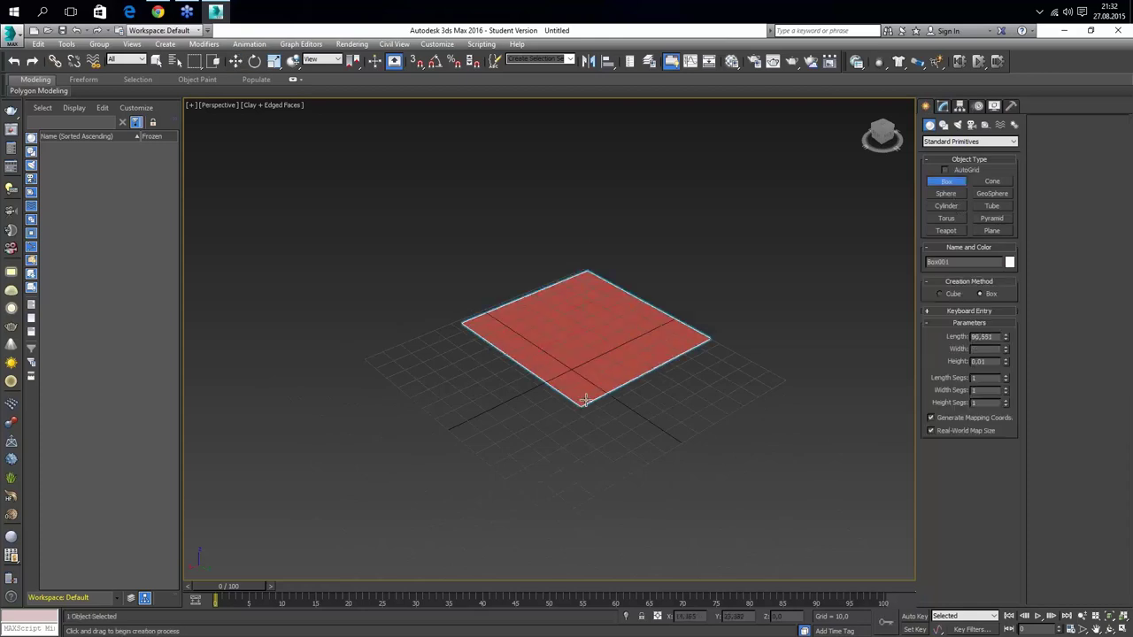
pyautogui.click(607, 218)
pyautogui.press('w')
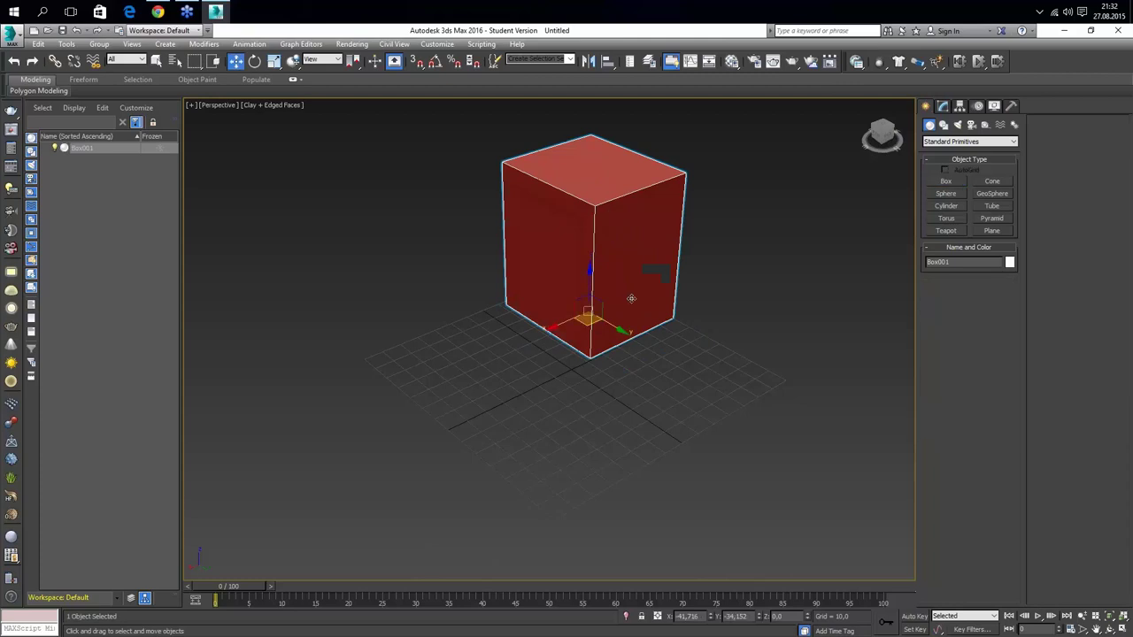
pyautogui.rightClick(710, 616)
pyautogui.rightClick(758, 617)
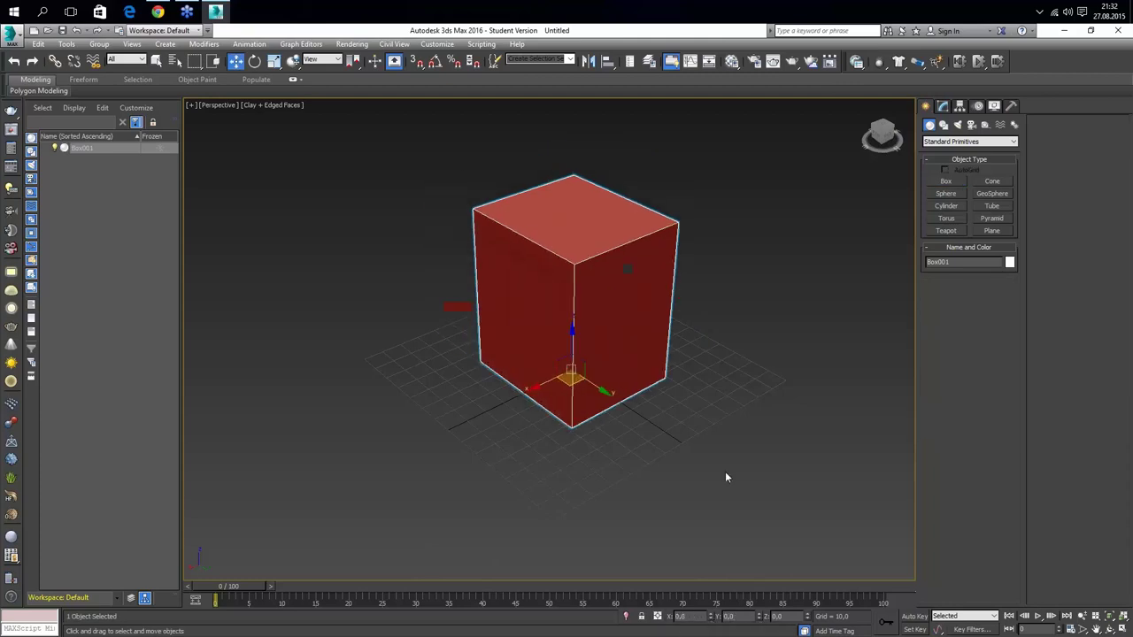
# Add a Chamfer modifier to Box001, trying Standard before settling on Quad Chamfer
pyautogui.click(941, 106)
pyautogui.click(961, 139)
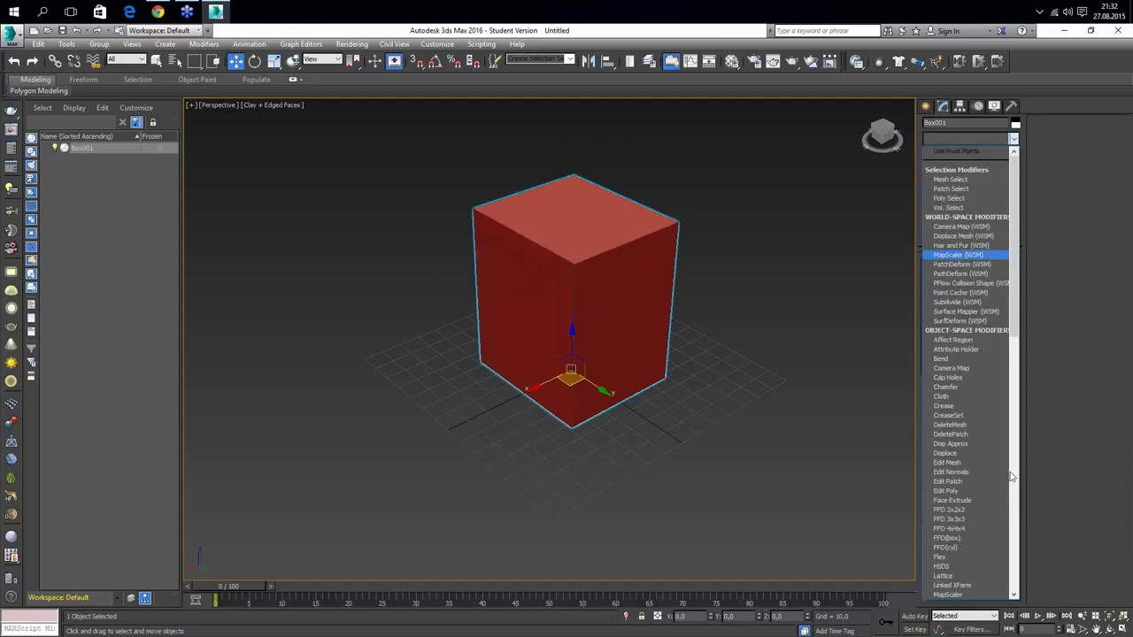
pyautogui.click(971, 387)
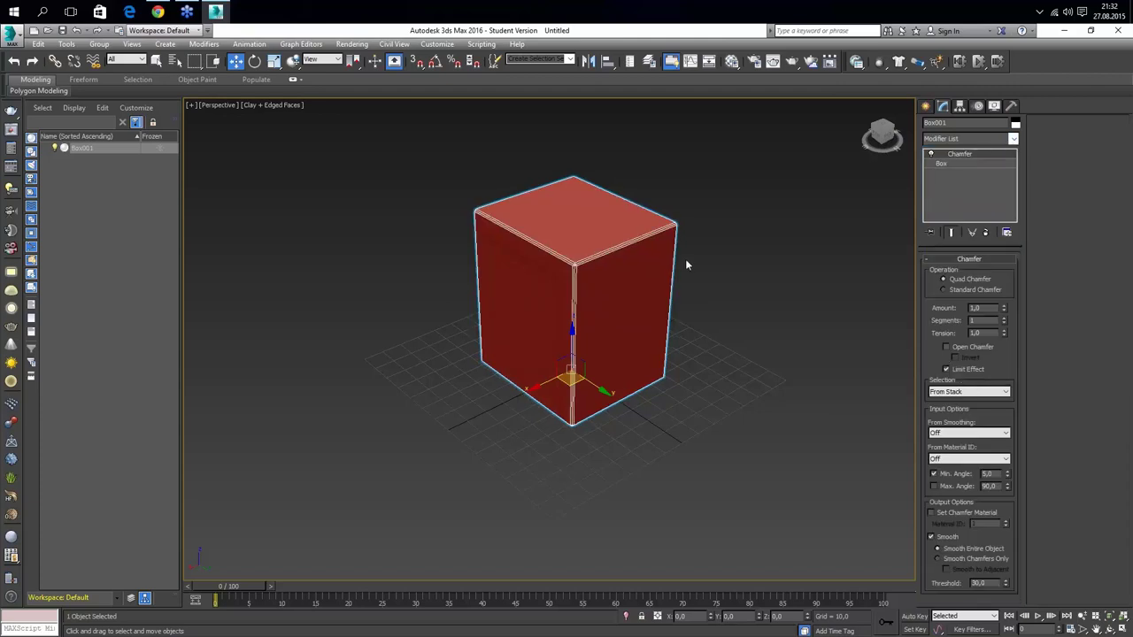
pyautogui.scroll(2, 685, 257)
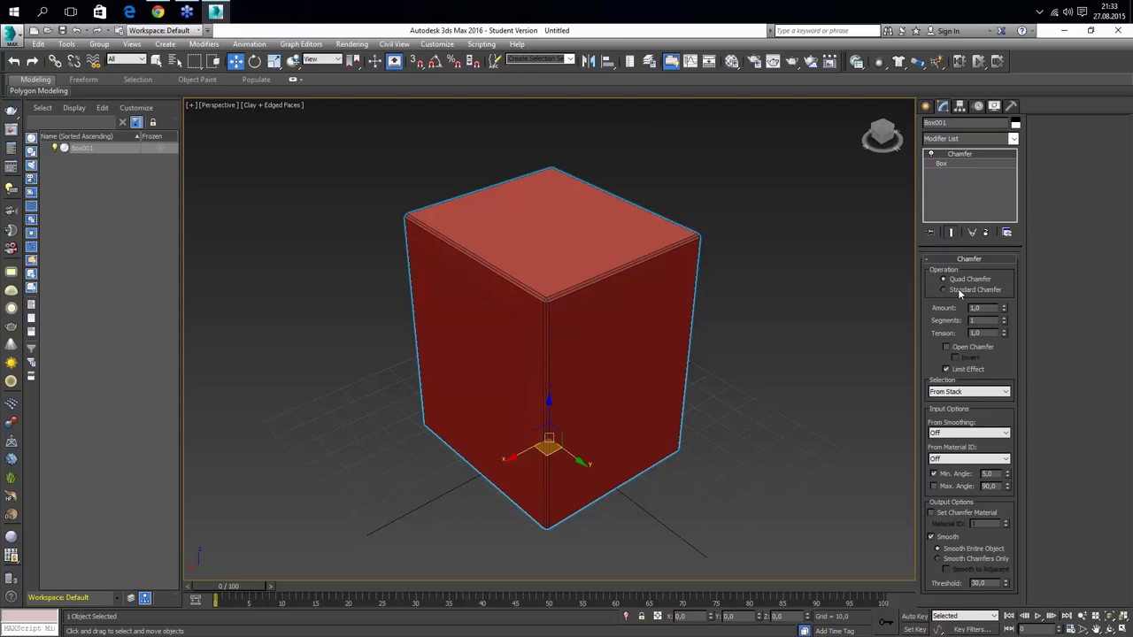
pyautogui.click(979, 297)
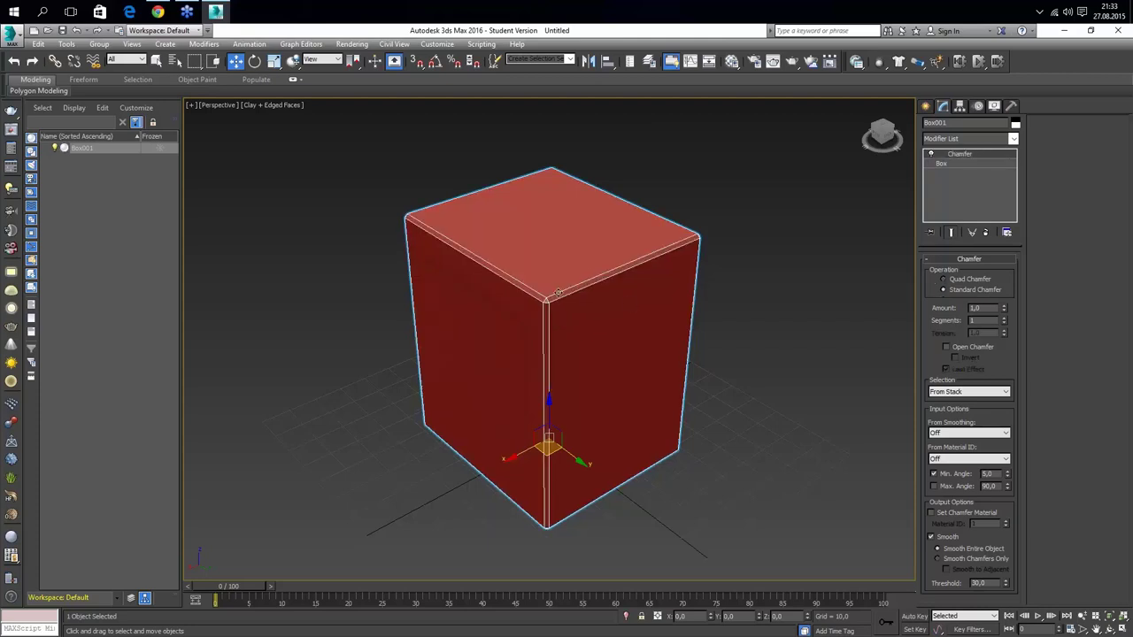
pyautogui.click(971, 280)
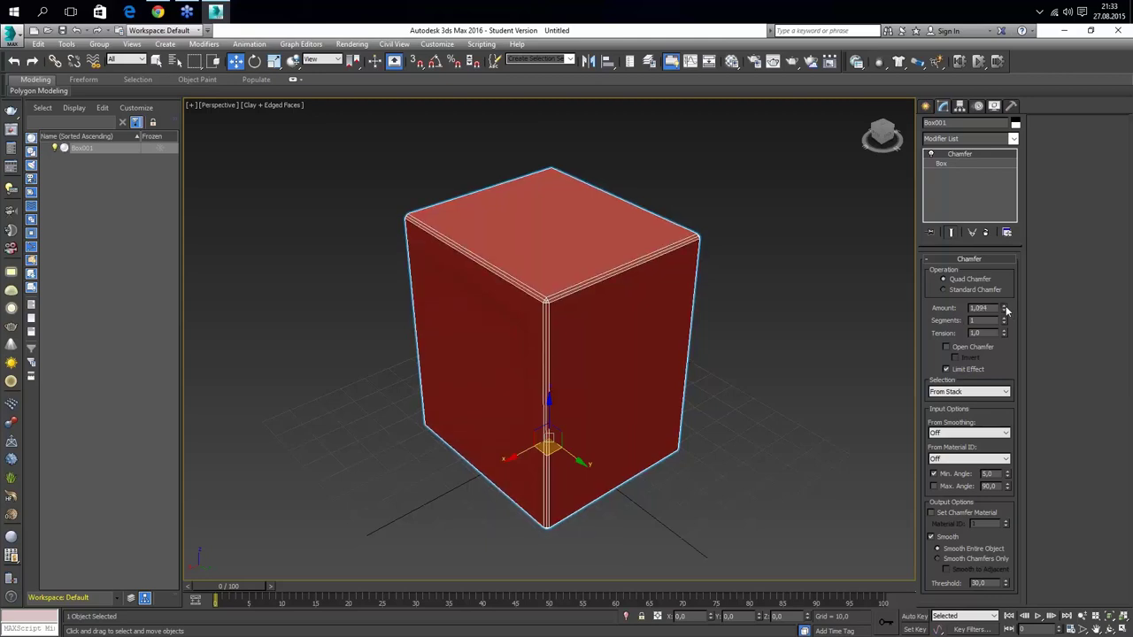
# Set the Quad Chamfer amount to about 6.04 with 8 segments, hiding edged faces
pyautogui.moveTo(1005, 307); pyautogui.dragTo(1005, 132)
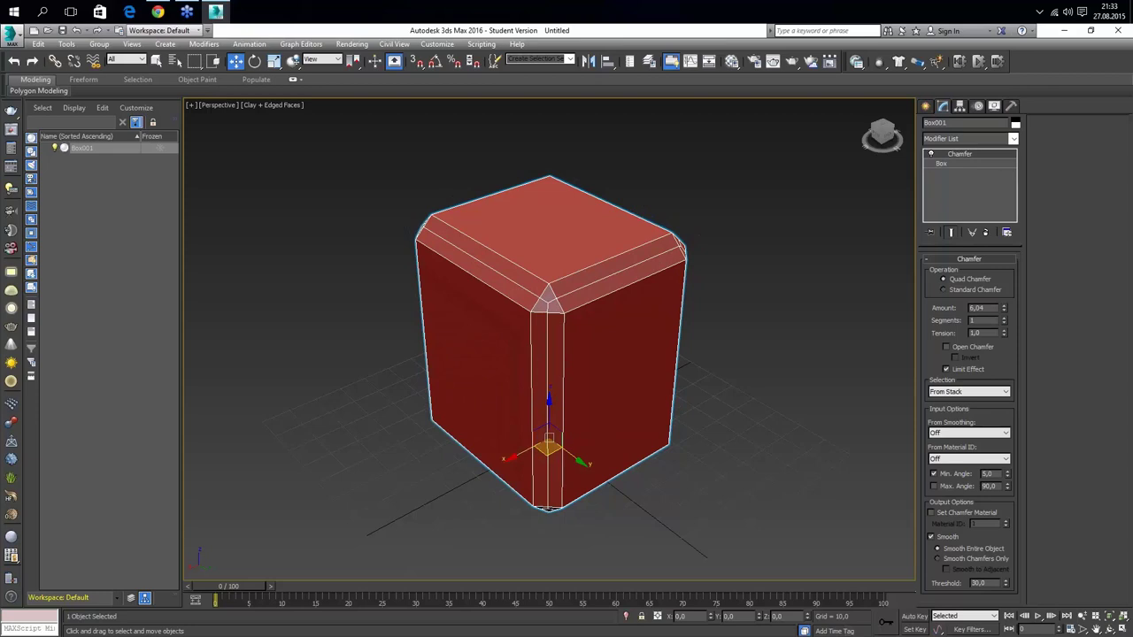
pyautogui.press('F4')
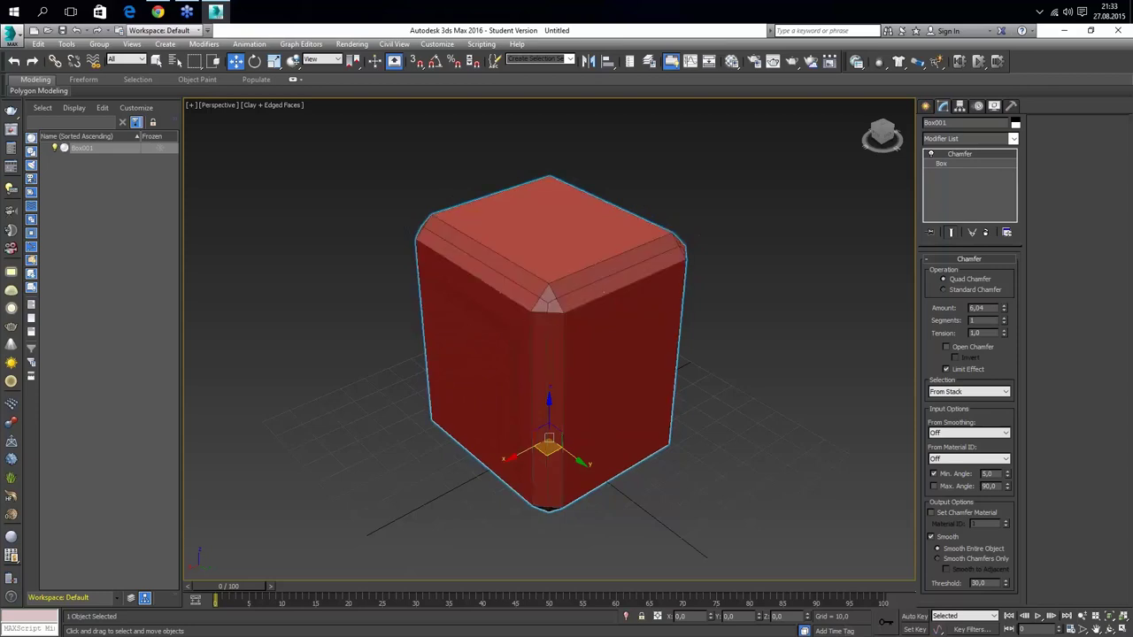
pyautogui.doubleClick(988, 320)
pyautogui.write('5')
pyautogui.press('Return')
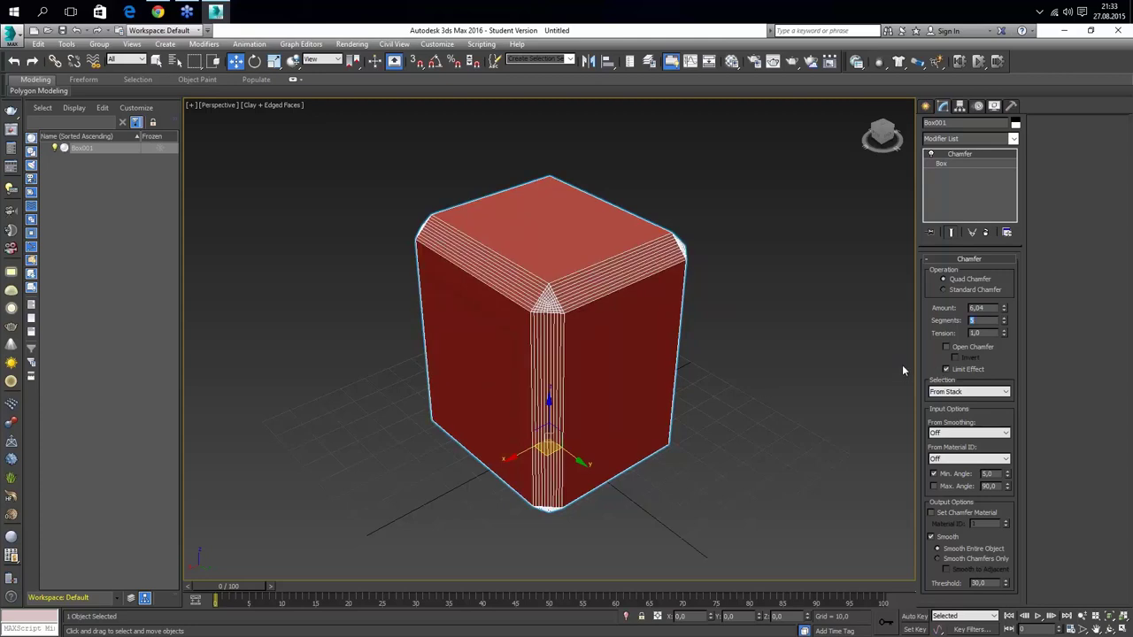
pyautogui.press('Tab')
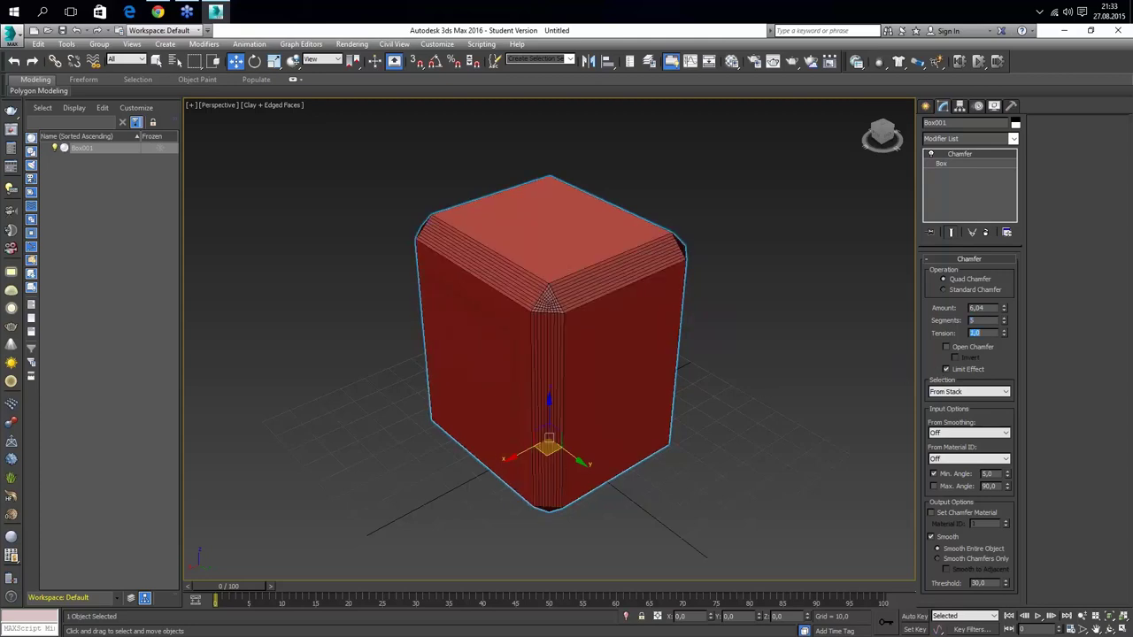
# Orbit around the box to inspect the finely stepped bevelled corners from above
pyautogui.click(748, 335)
pyautogui.moveTo(749, 335)
pyautogui.keyDown('alt'); pyautogui.mouseDown(button='middle')
pyautogui.moveTo(536, 283)
pyautogui.moveTo(684, 285)
pyautogui.moveTo(681, 299)
pyautogui.moveTo(703, 251)
pyautogui.moveTo(663, 324)
pyautogui.moveTo(556, 321)
pyautogui.moveTo(607, 340)
pyautogui.moveTo(586, 430)
pyautogui.mouseUp(button='middle'); pyautogui.keyUp('alt')
pyautogui.click(579, 430)
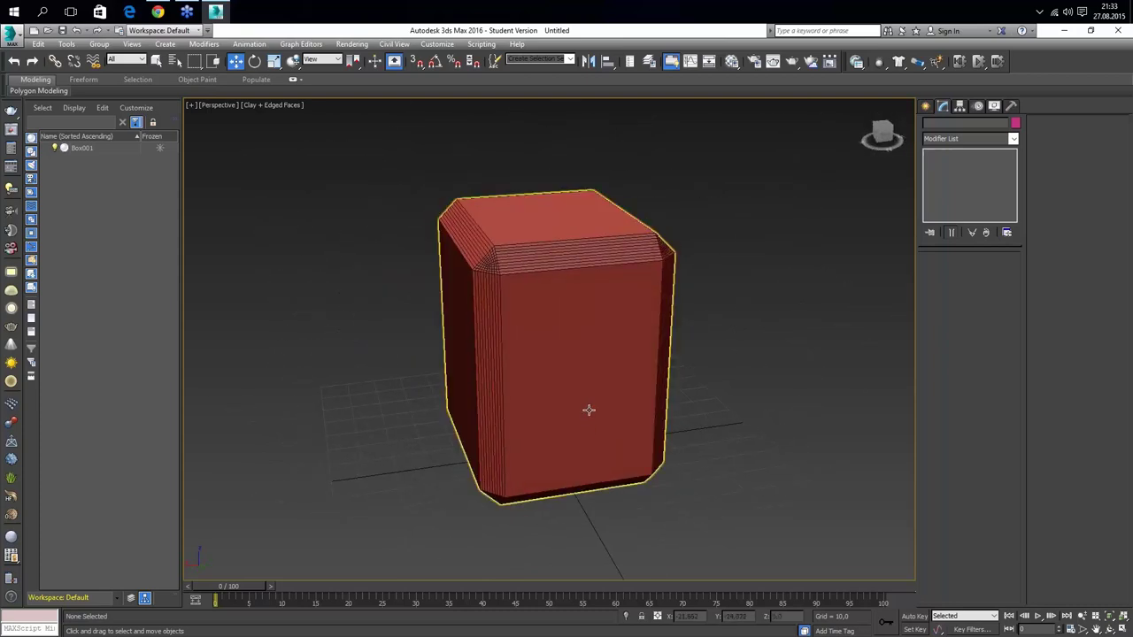
pyautogui.click(812, 260)
pyautogui.click(584, 293)
pyautogui.scroll(5, 548, 288)
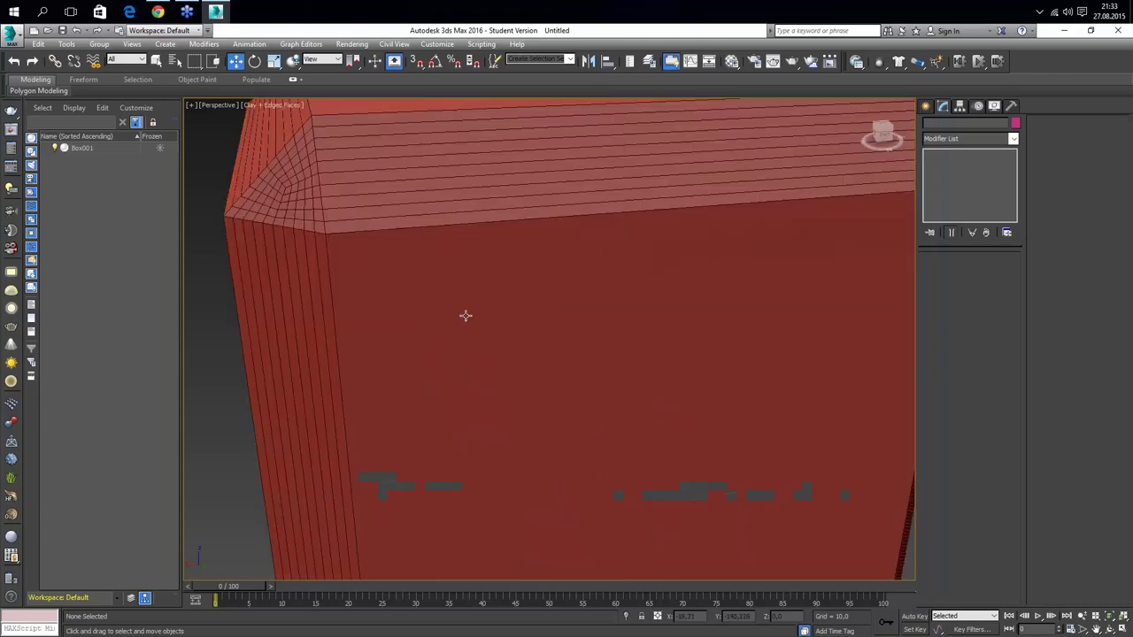
pyautogui.moveTo(465, 316)
pyautogui.keyDown('alt'); pyautogui.mouseDown(button='middle')
pyautogui.moveTo(486, 318)
pyautogui.moveTo(587, 398)
pyautogui.moveTo(741, 443)
pyautogui.moveTo(694, 436)
pyautogui.mouseUp(button='middle'); pyautogui.keyUp('alt')
pyautogui.scroll(-5, 695, 436)
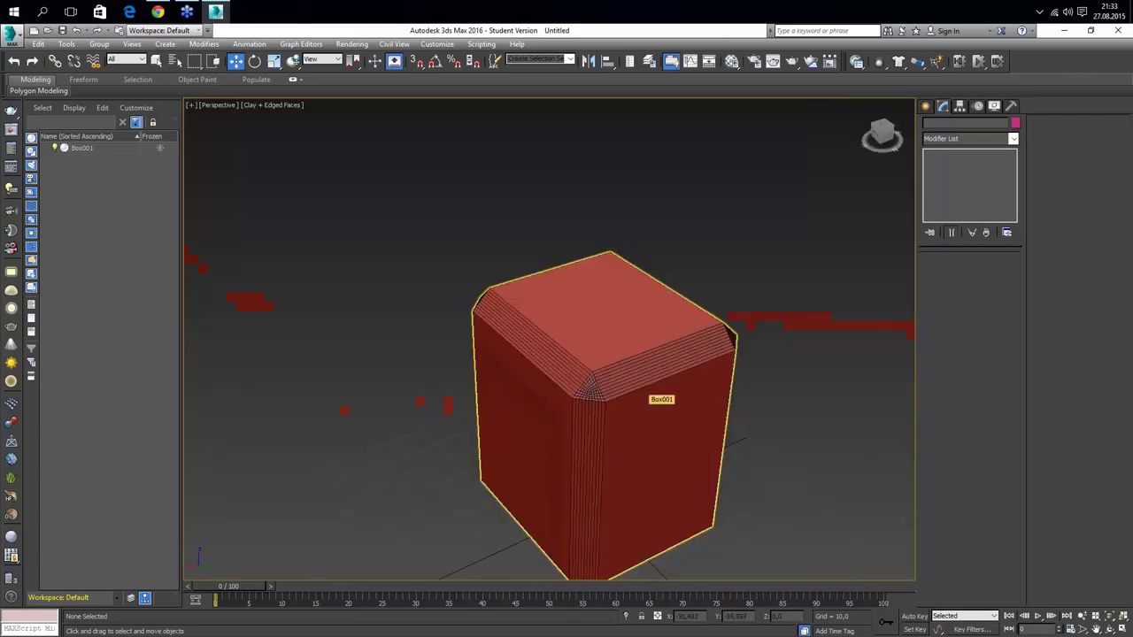
pyautogui.scroll(2, 694, 436)
pyautogui.scroll(-1, 694, 436)
pyautogui.click(694, 436)
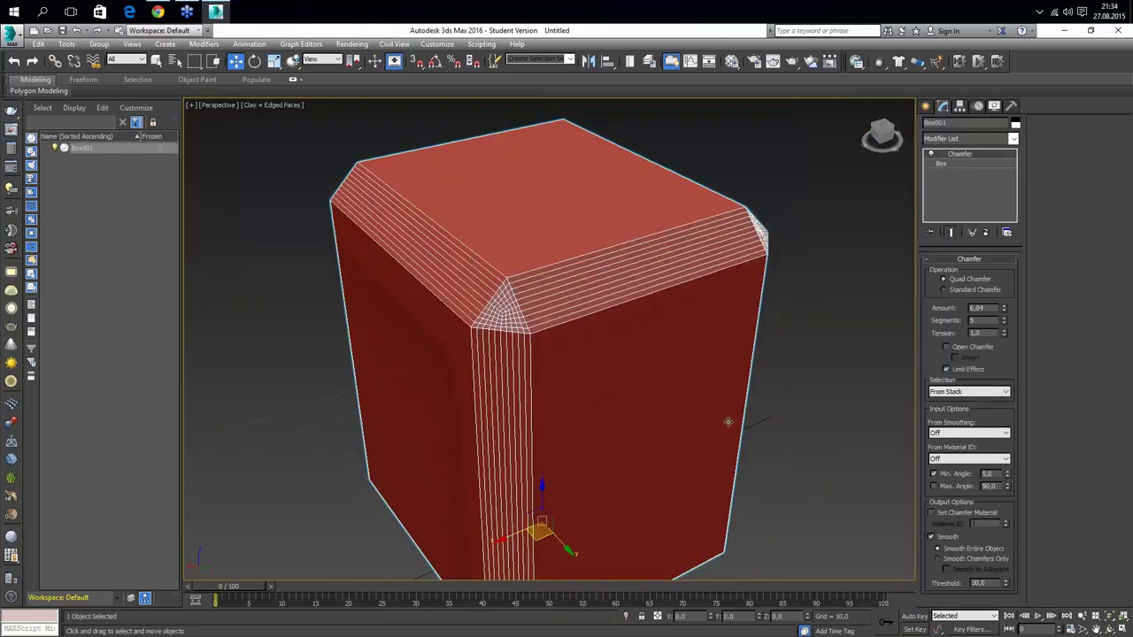
# Switch the box's Chamfer to standard rounding (amount 6,04, 5 segments) and hide edged faces
pyautogui.click(961, 290)
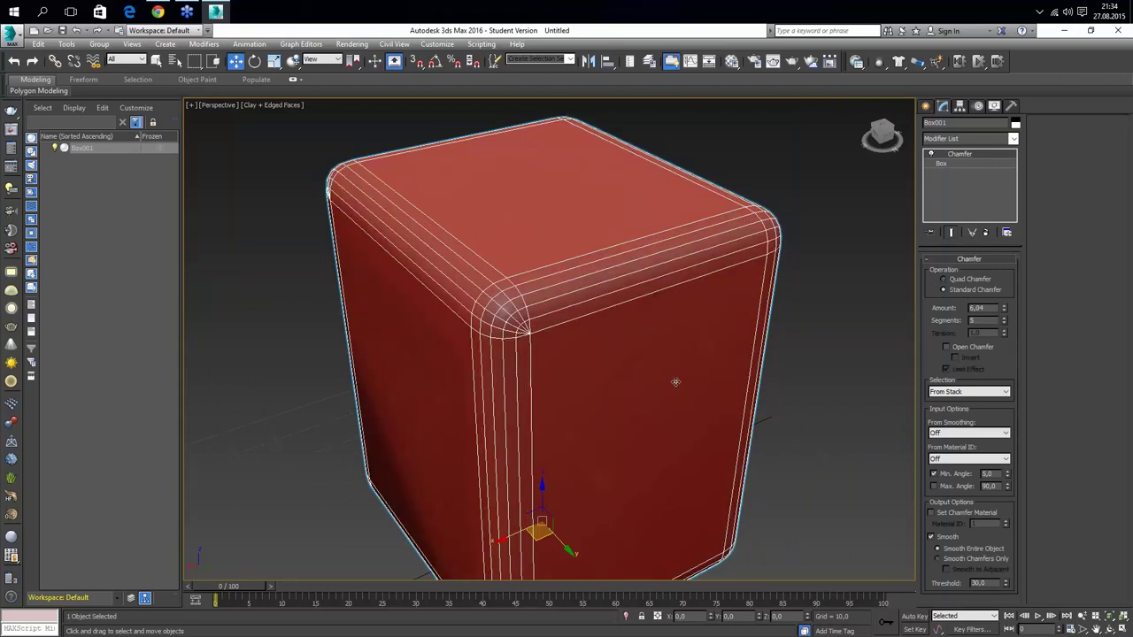
pyautogui.press('F4')
pyautogui.scroll(-5, 738, 379)
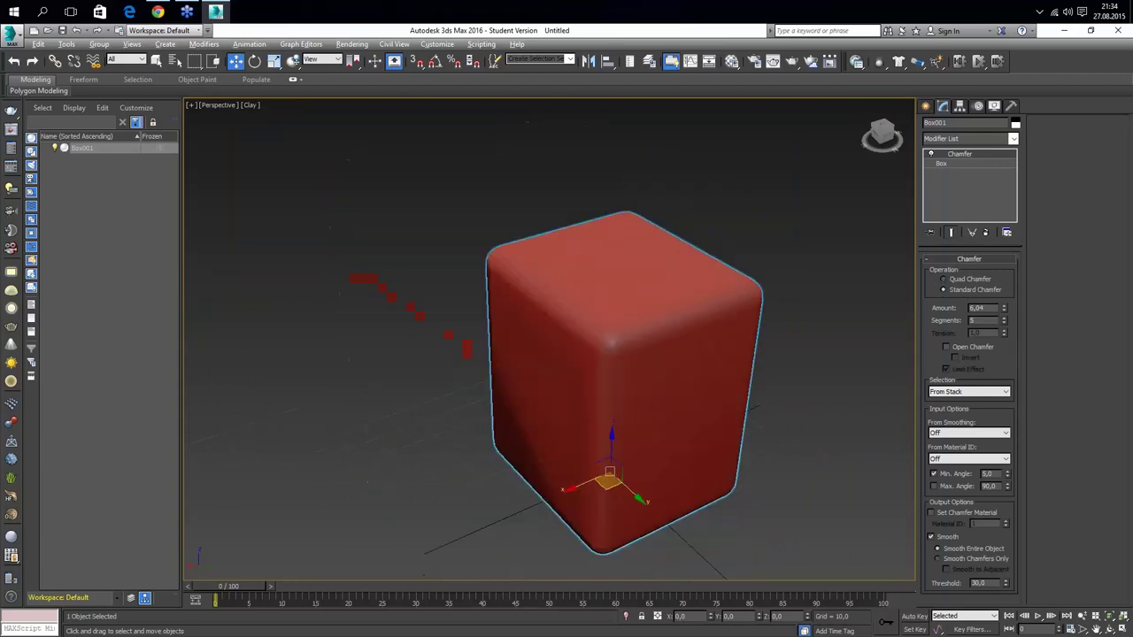
pyautogui.moveTo(739, 379)
pyautogui.keyDown('alt'); pyautogui.mouseDown(button='middle')
pyautogui.moveTo(696, 431)
pyautogui.moveTo(610, 420)
pyautogui.moveTo(601, 437)
pyautogui.moveTo(714, 415)
pyautogui.mouseUp(button='middle'); pyautogui.keyUp('alt')
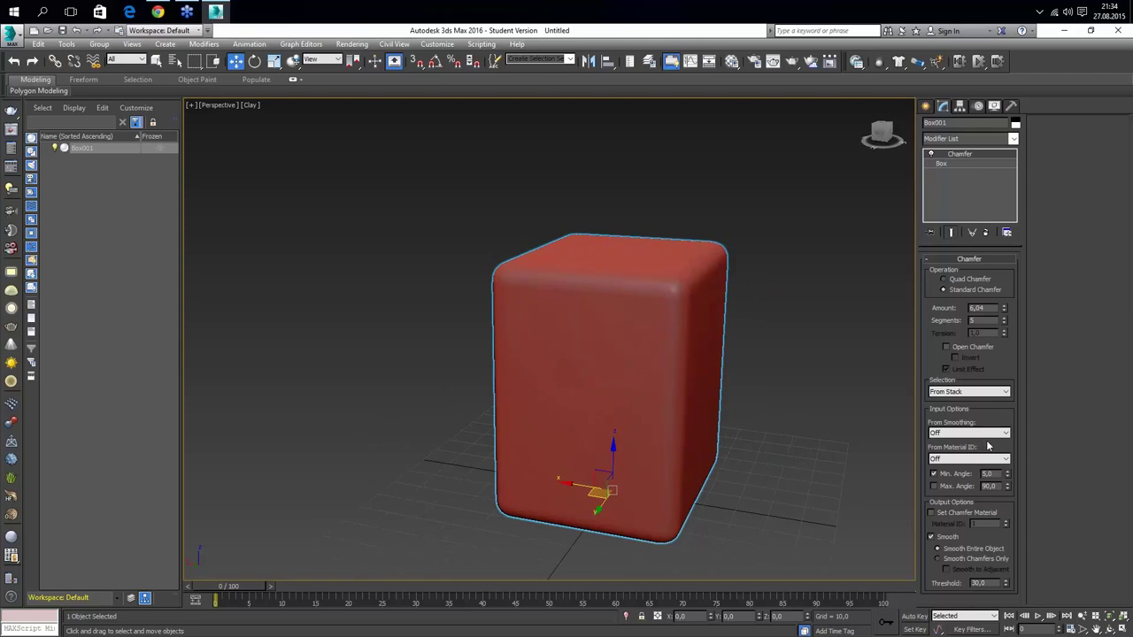
# Enable Open Chamfer so Box001's sides stand as separate panels with open gaps
pyautogui.click(964, 349)
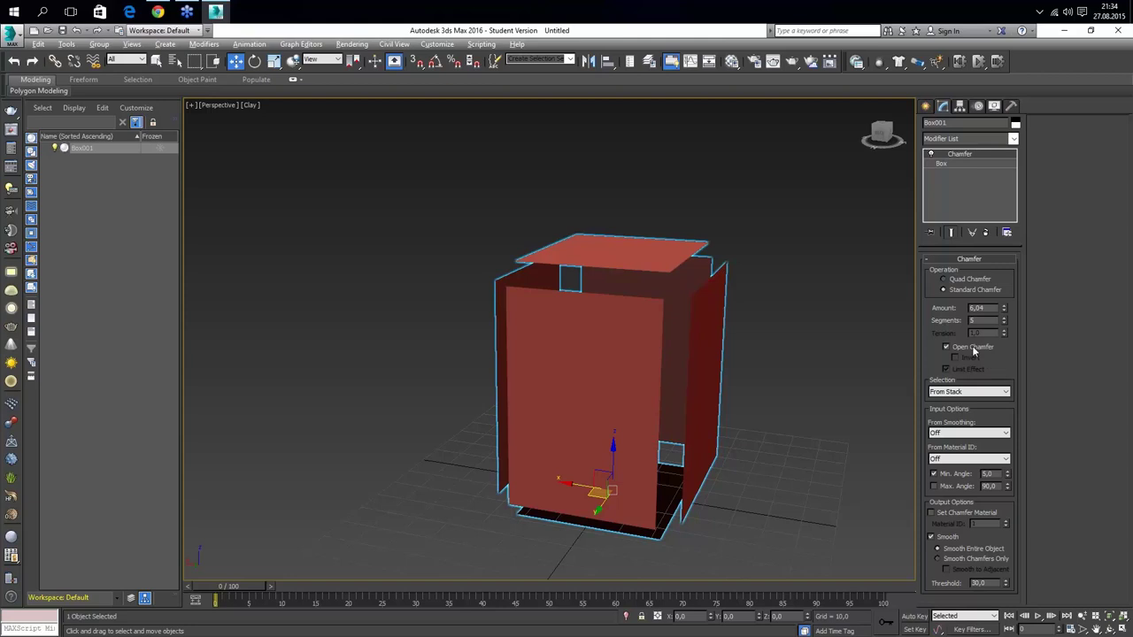
pyautogui.moveTo(757, 291)
pyautogui.keyDown('alt'); pyautogui.mouseDown(button='middle')
pyautogui.moveTo(538, 315)
pyautogui.moveTo(576, 236)
pyautogui.moveTo(625, 296)
pyautogui.moveTo(610, 285)
pyautogui.mouseUp(button='middle'); pyautogui.keyUp('alt')
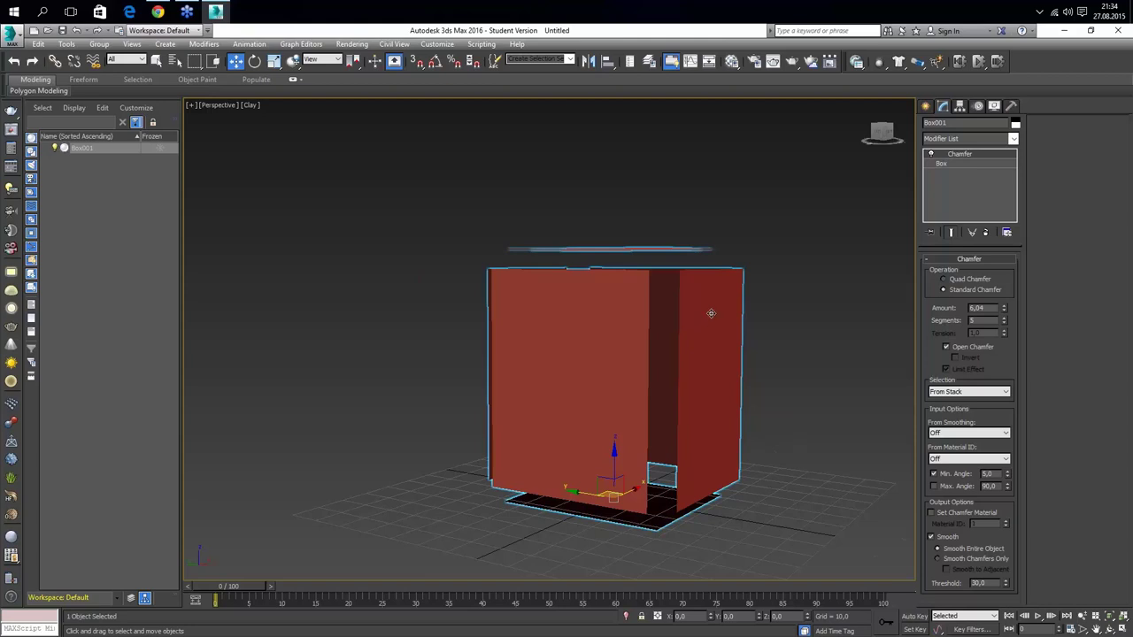
# Set the chamfer to Quad Chamfer with Invert on, leaving only edge strips as a hollow cage
pyautogui.click(969, 281)
pyautogui.click(973, 357)
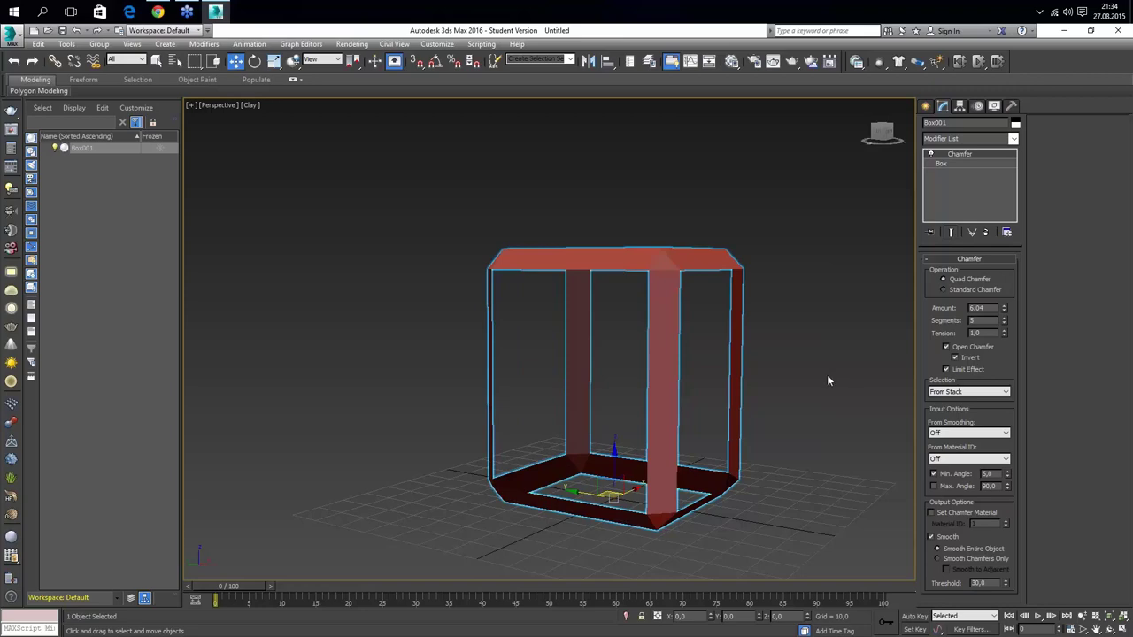
pyautogui.moveTo(819, 384)
pyautogui.keyDown('alt'); pyautogui.mouseDown(button='middle')
pyautogui.moveTo(814, 358)
pyautogui.moveTo(726, 379)
pyautogui.moveTo(627, 336)
pyautogui.moveTo(587, 285)
pyautogui.mouseUp(button='middle'); pyautogui.keyUp('alt')
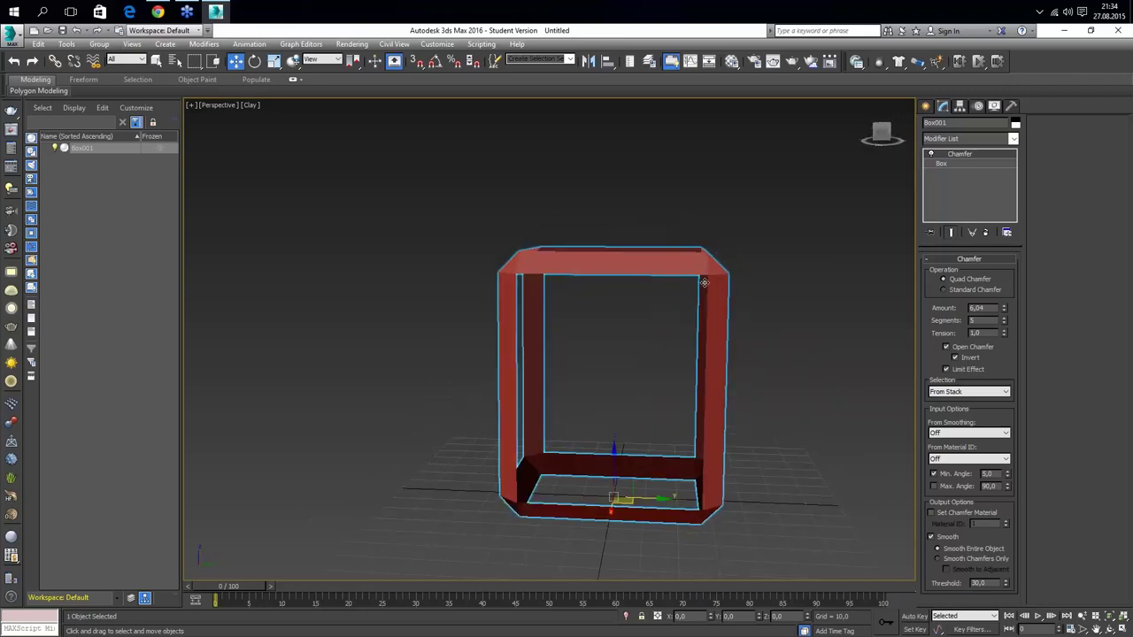
pyautogui.keyDown('alt'); pyautogui.moveTo(703, 281); pyautogui.dragTo(777, 319, button='middle'); pyautogui.keyUp('alt')
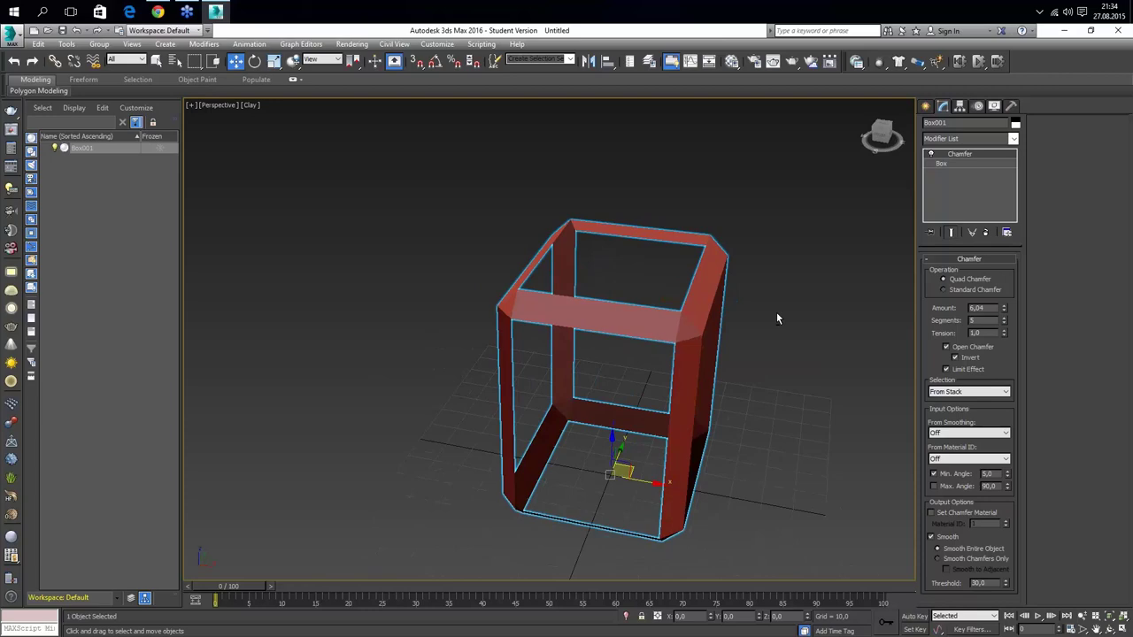
pyautogui.moveTo(693, 440)
pyautogui.keyDown('alt'); pyautogui.mouseDown(button='middle')
pyautogui.moveTo(652, 440)
pyautogui.moveTo(681, 440)
pyautogui.mouseUp(button='middle'); pyautogui.keyUp('alt')
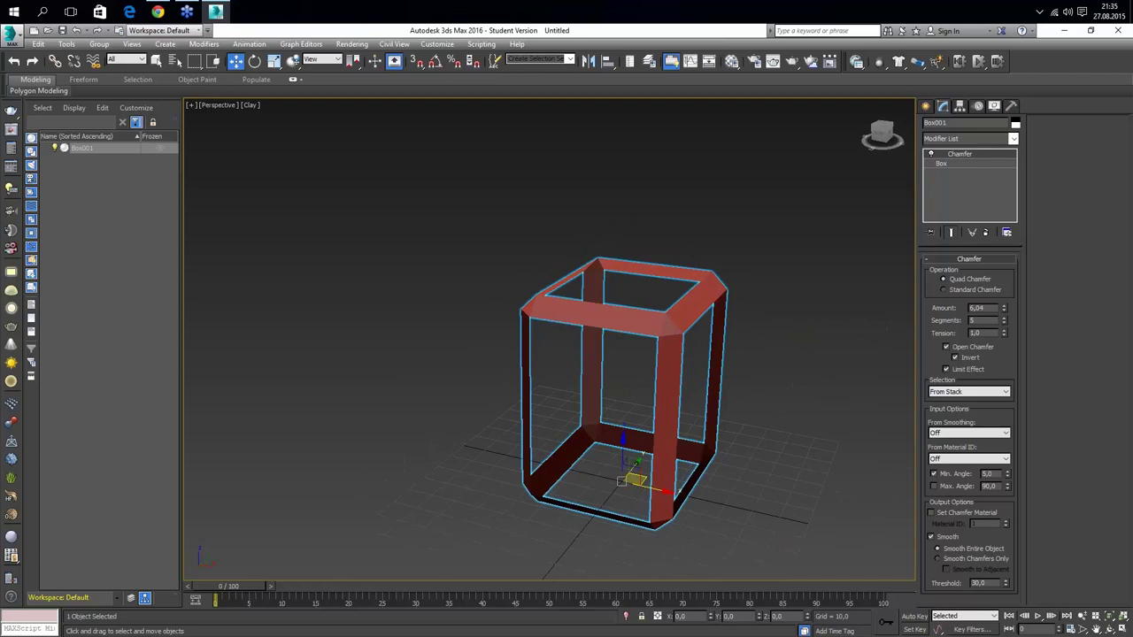
# Show edged faces and lower the Quad Chamfer segments to 2, then 1, for flat bevels
pyautogui.press('F4')
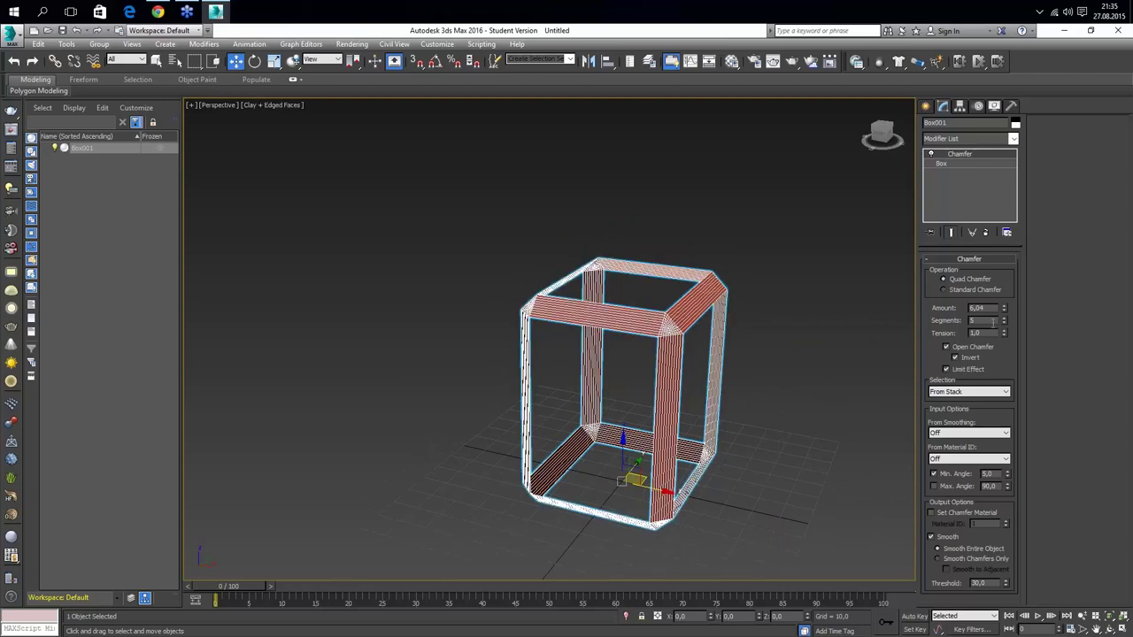
pyautogui.press('Return')
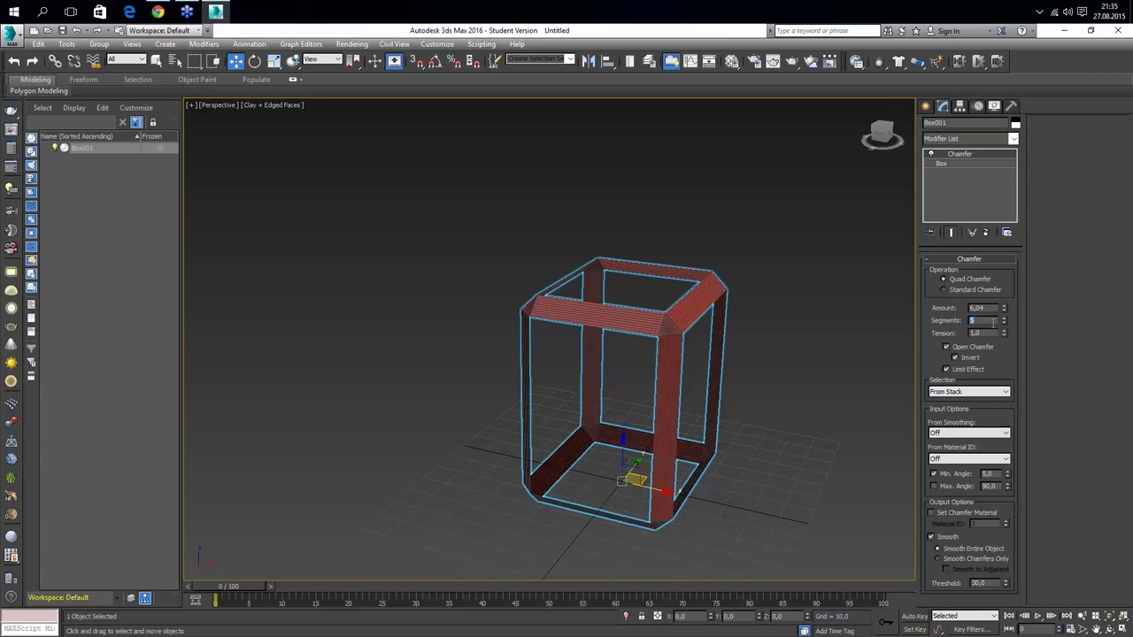
pyautogui.press('Return')
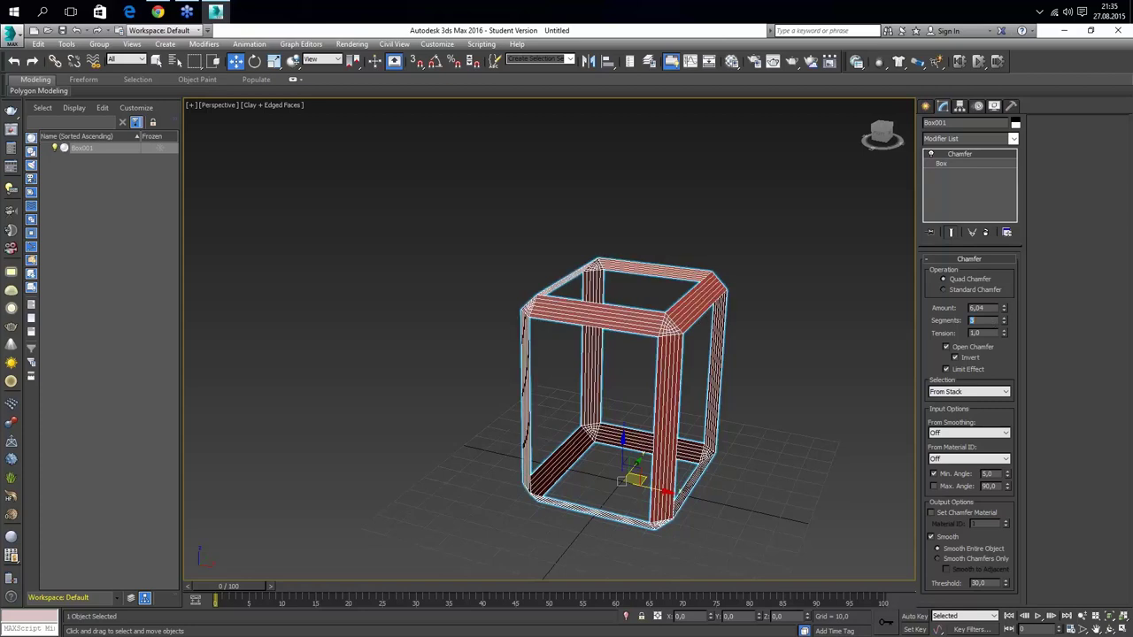
pyautogui.write('2')
pyautogui.press('Return')
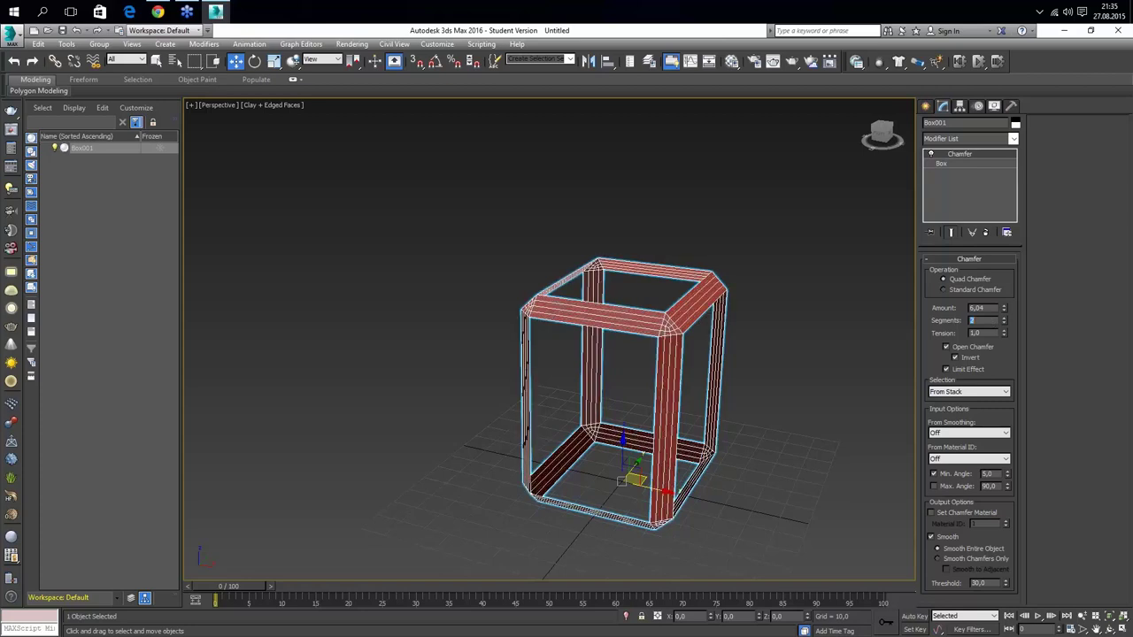
pyautogui.write('1')
pyautogui.press('Return')
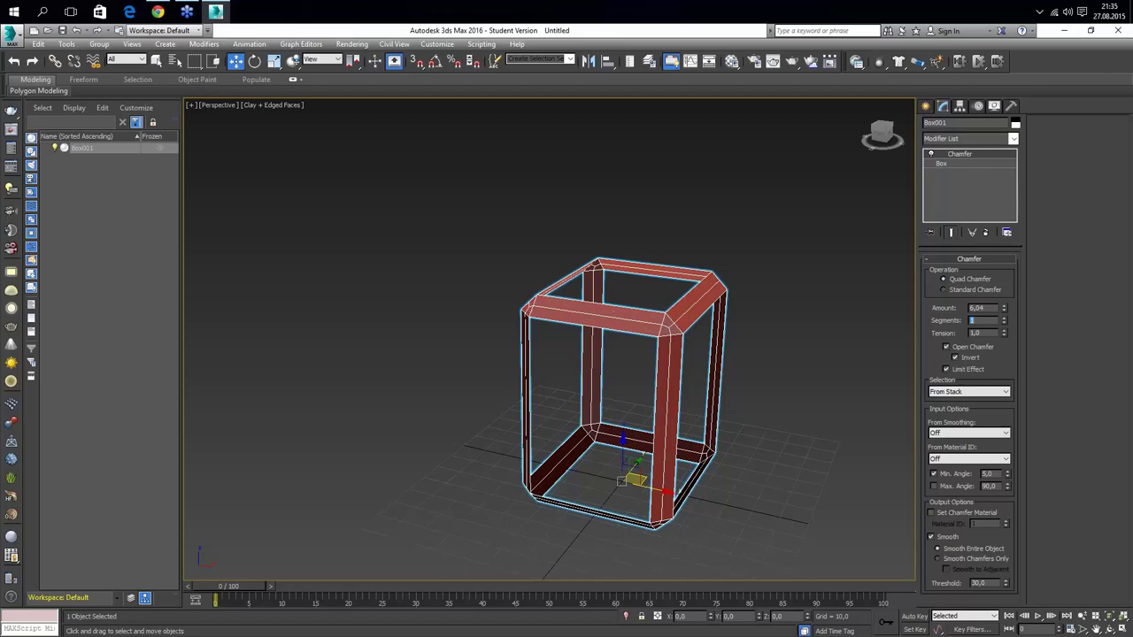
pyautogui.keyDown('alt'); pyautogui.moveTo(725, 412); pyautogui.dragTo(797, 414, button='middle'); pyautogui.keyUp('alt')
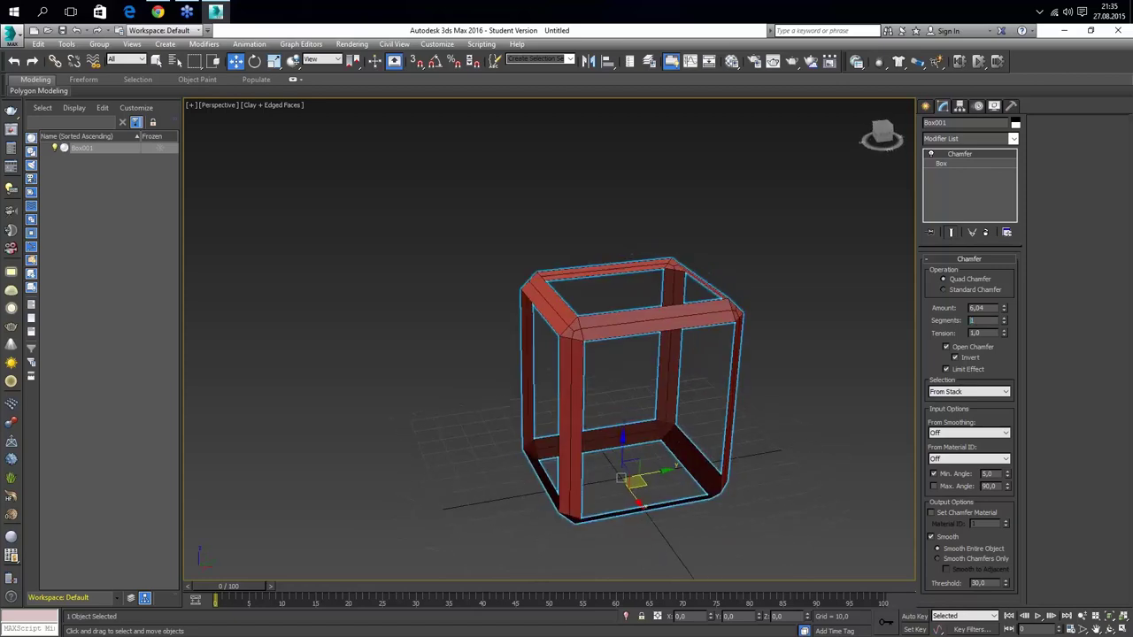
pyautogui.click(965, 369)
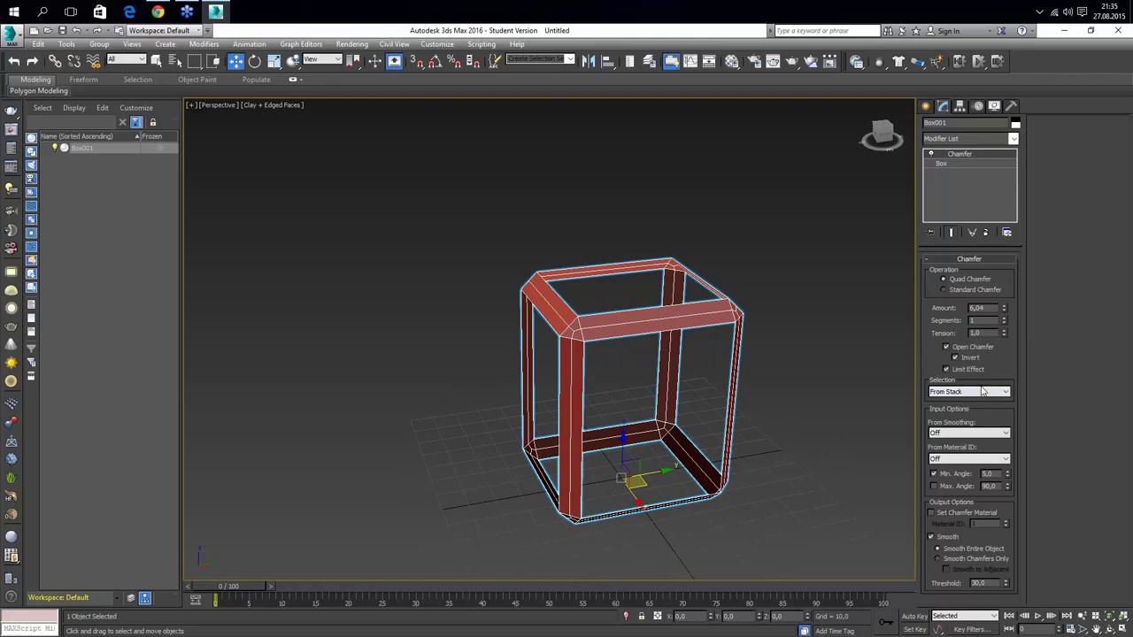
pyautogui.click(965, 432)
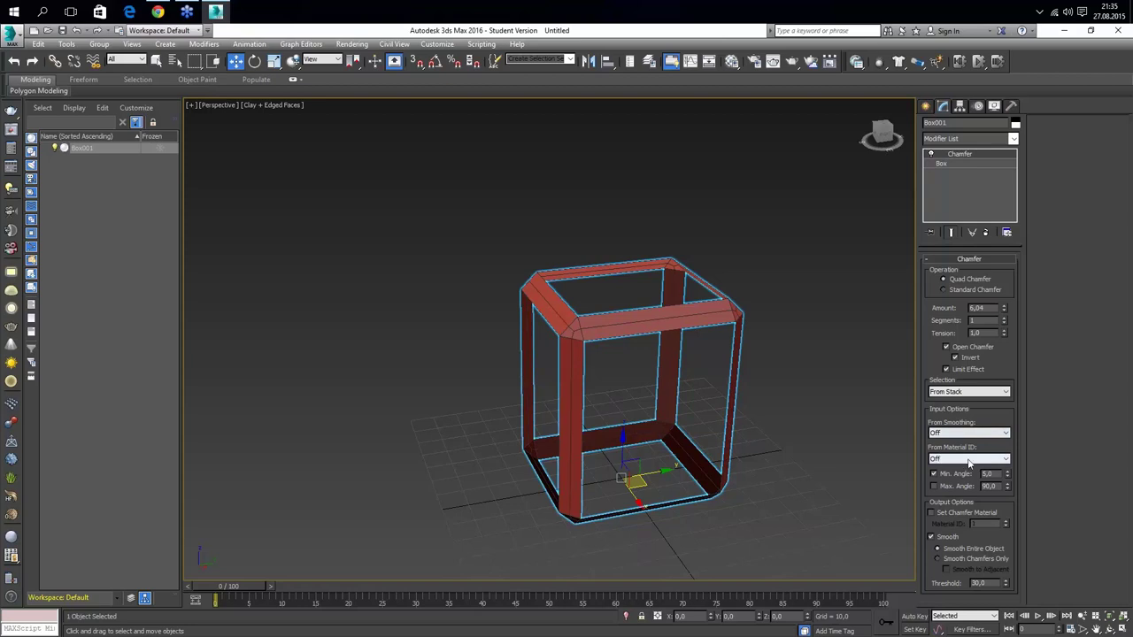
pyautogui.click(969, 460)
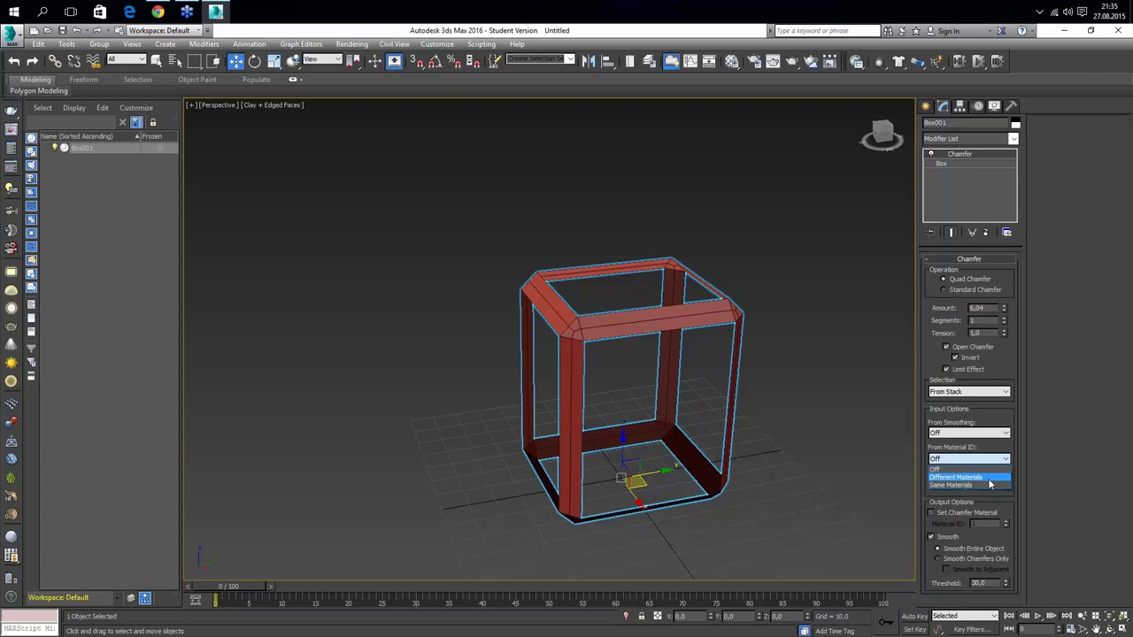
pyautogui.click(1037, 457)
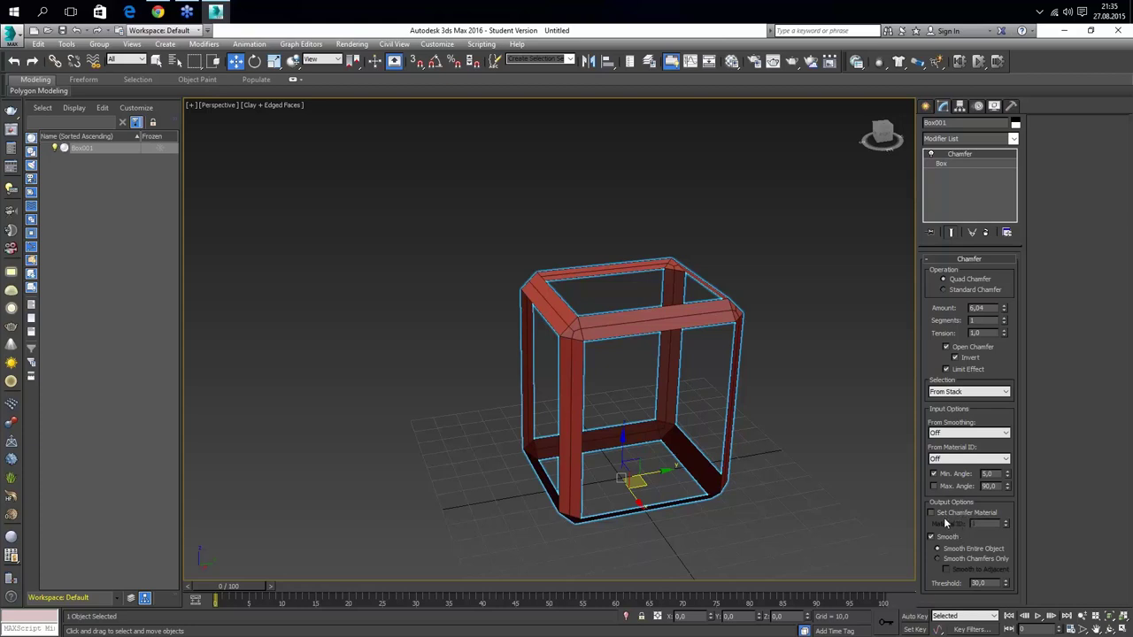
# Enable Set Chamfer Material with ID 1 and smooth only the chamfer faces
pyautogui.click(944, 514)
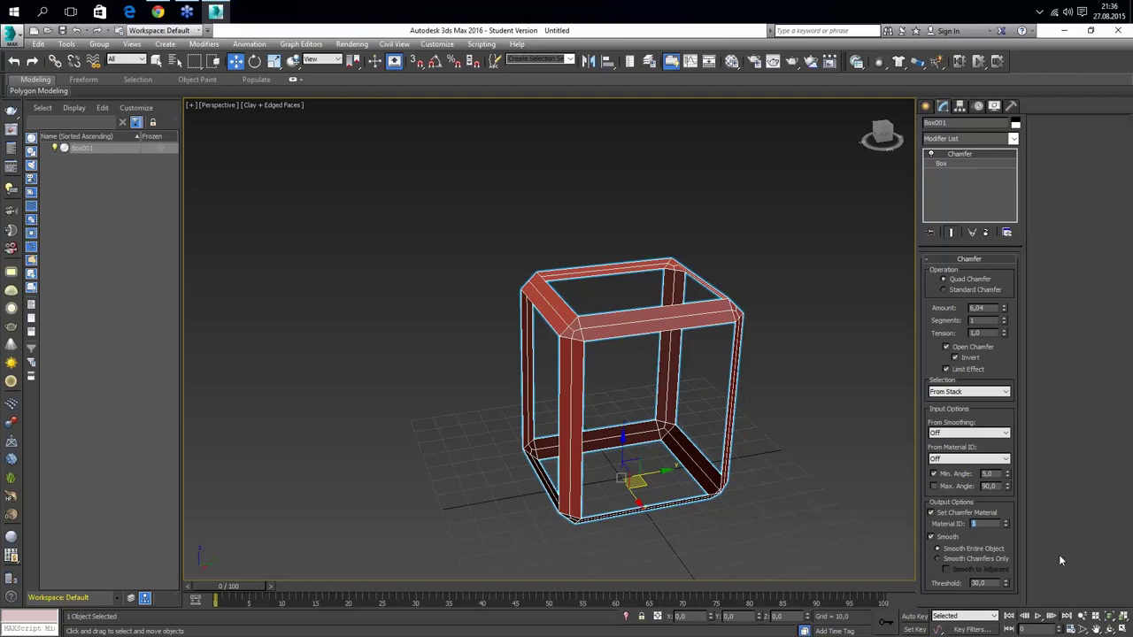
pyautogui.press('Return')
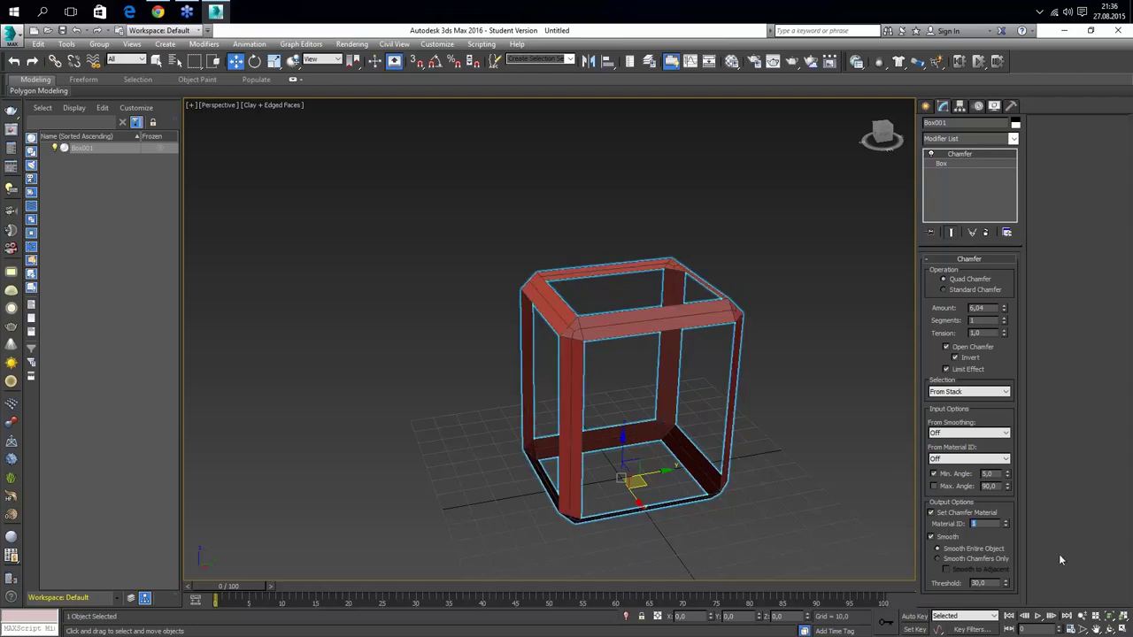
pyautogui.click(947, 542)
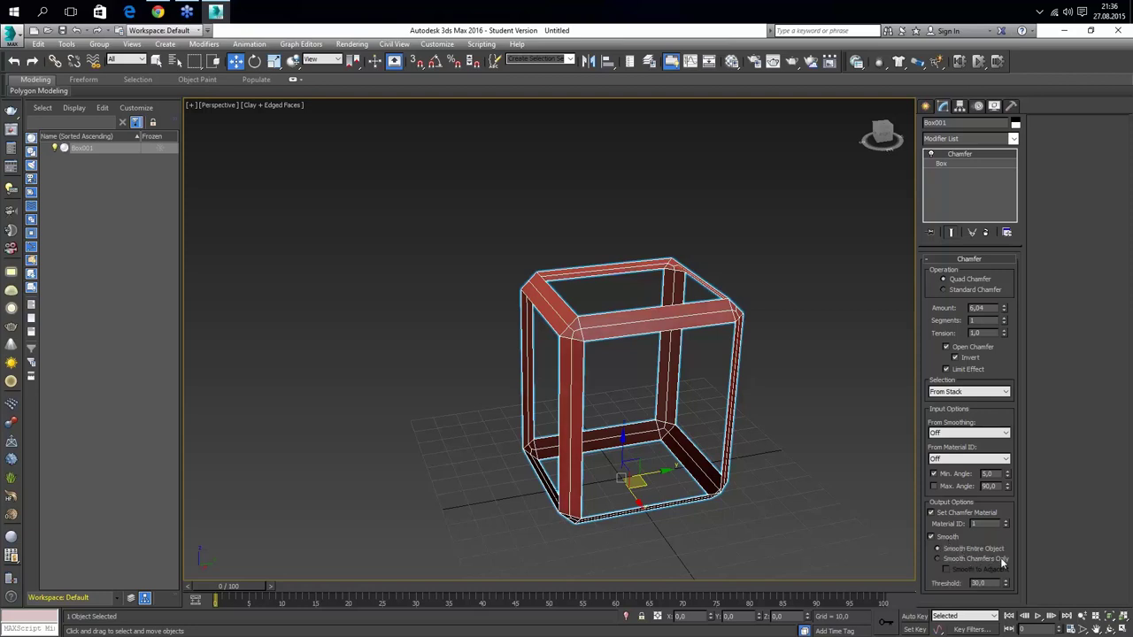
pyautogui.click(990, 560)
# Try Smooth Adjacent and Smooth Entire Object, lower the threshold, then delete the Chamfer modifier
pyautogui.click(958, 566)
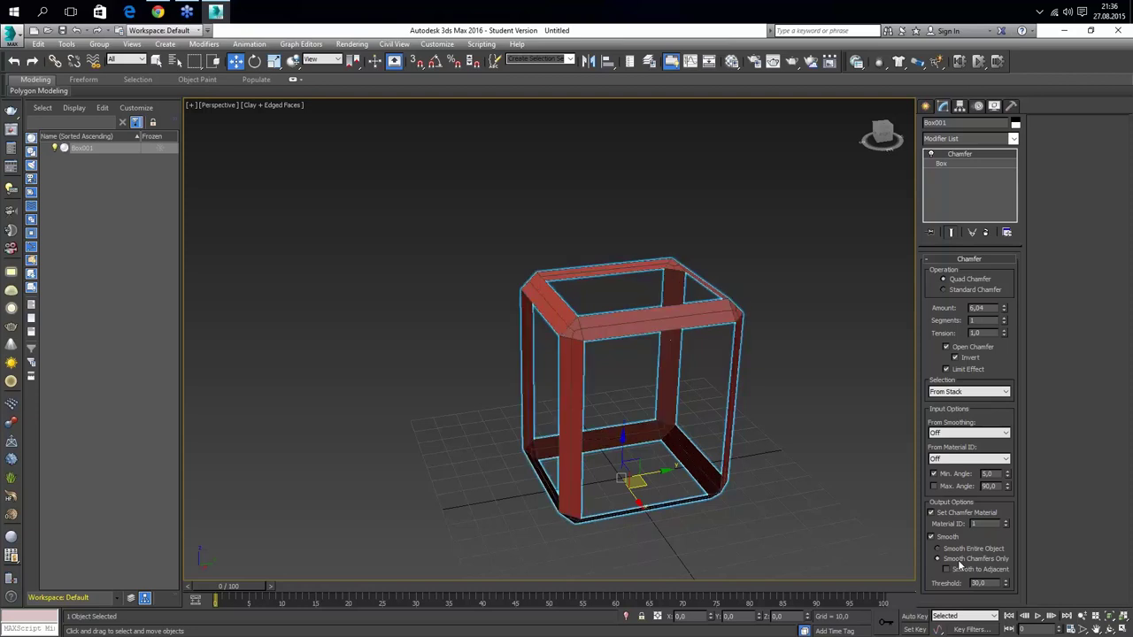
pyautogui.click(959, 553)
pyautogui.moveTo(1006, 584)
pyautogui.mouseDown()
pyautogui.moveTo(991, 613)
pyautogui.moveTo(1003, 592)
pyautogui.mouseUp()
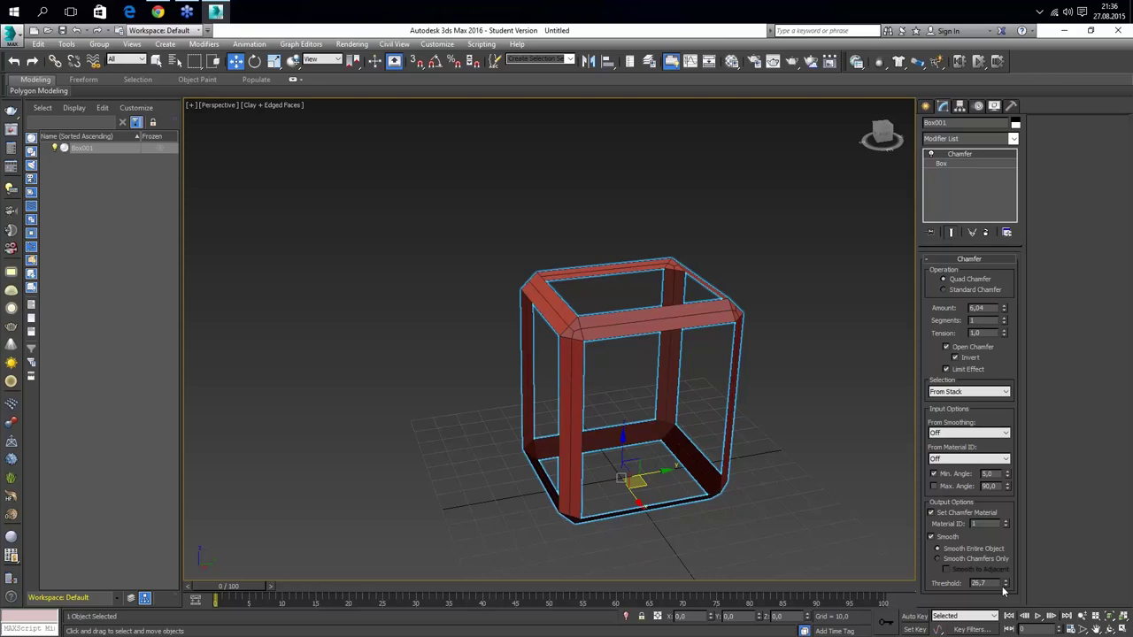
pyautogui.click(988, 232)
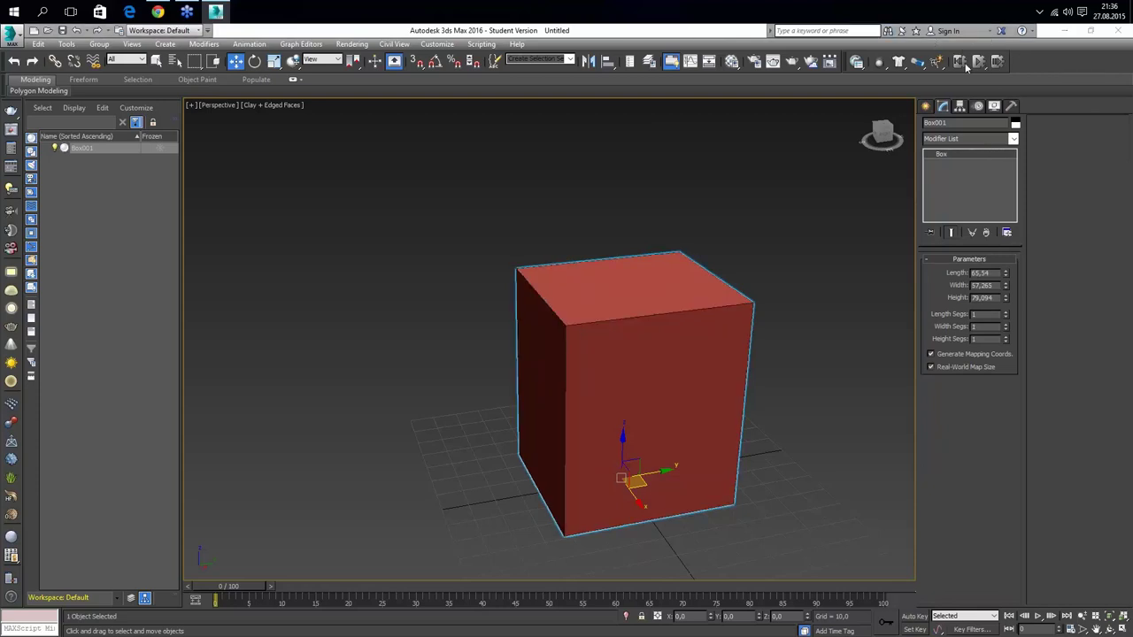
# Give Box001 a Cloth modifier, then window-select the box and delete it
pyautogui.click(975, 141)
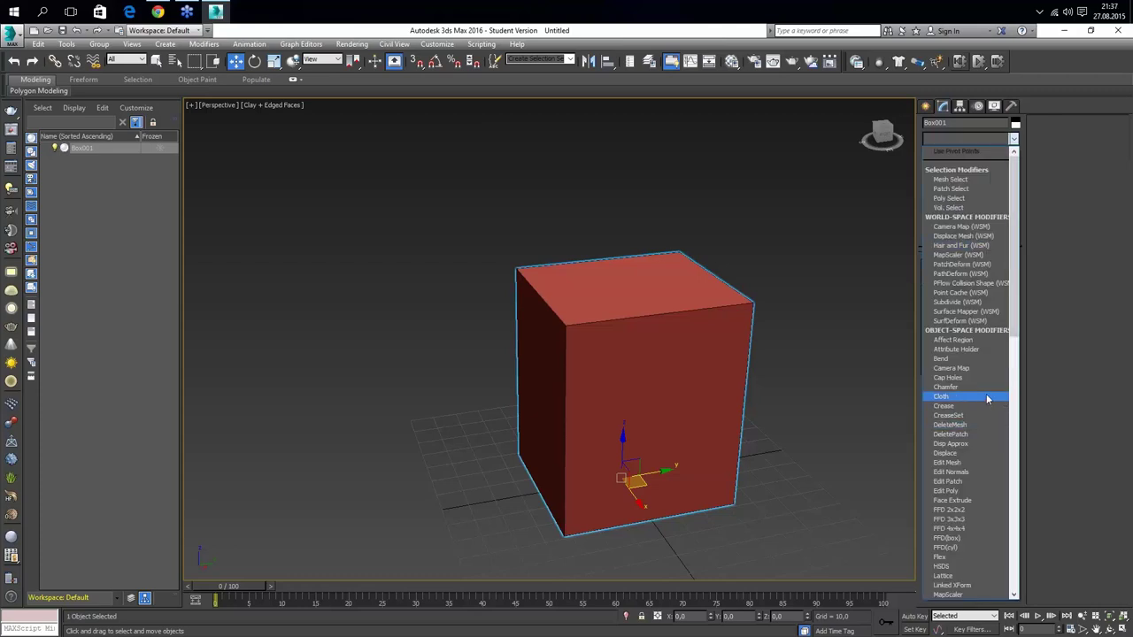
pyautogui.click(988, 399)
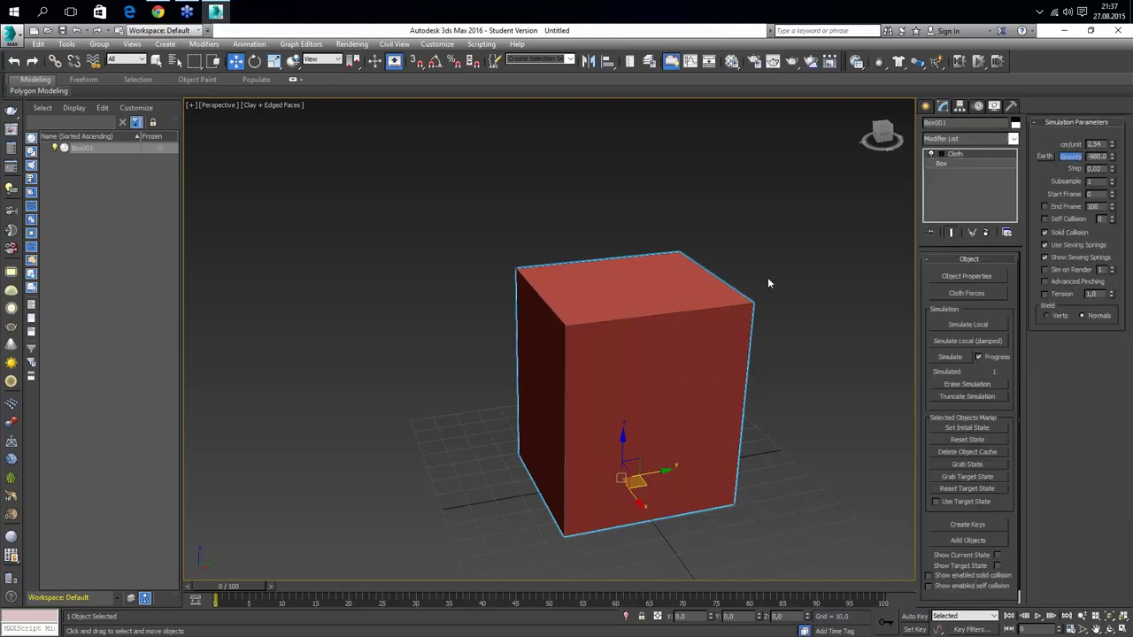
pyautogui.moveTo(767, 277); pyautogui.dragTo(433, 418)
pyautogui.press('Delete')
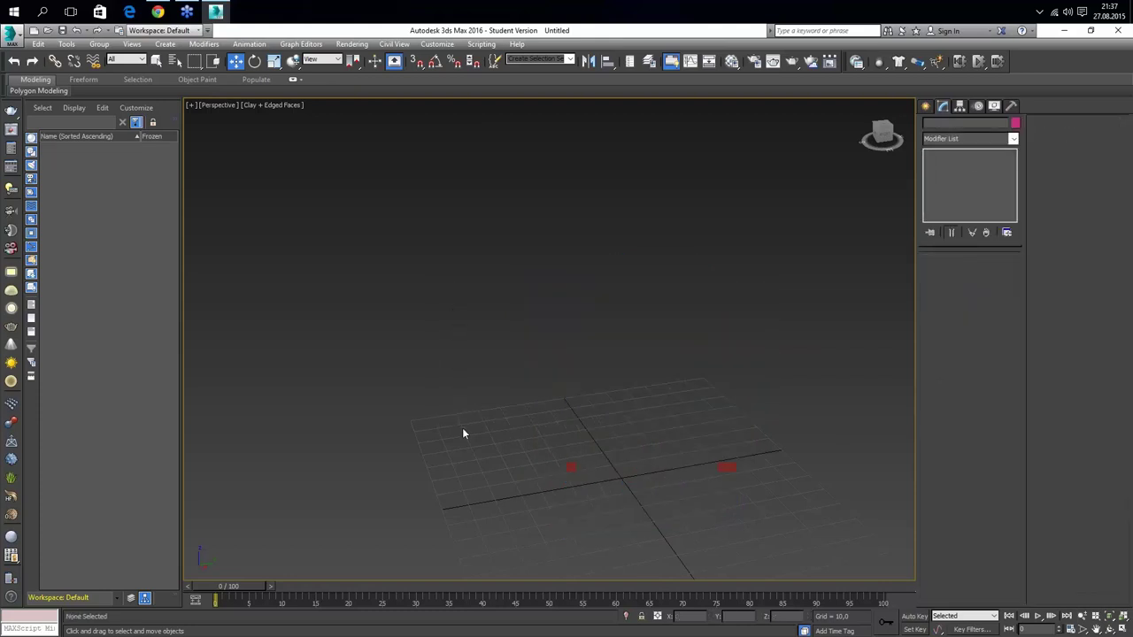
# Draw a rectangle spline, Rectangle001, about 27.629 by 70.033 near the grid centre
pyautogui.click(925, 105)
pyautogui.click(942, 125)
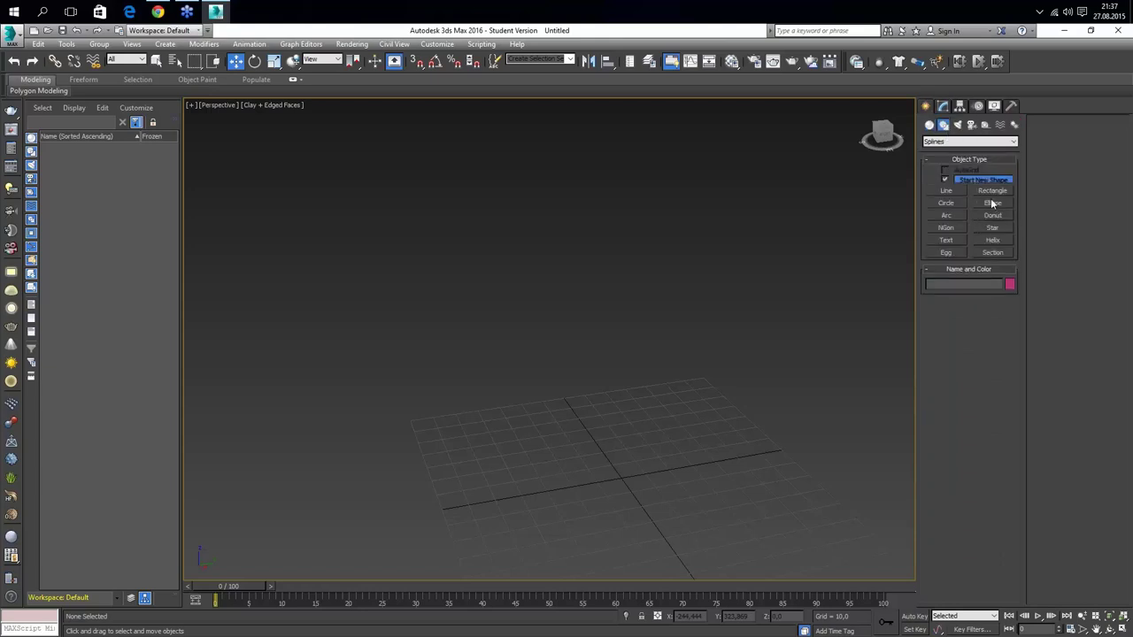
pyautogui.click(992, 191)
pyautogui.moveTo(672, 469); pyautogui.dragTo(575, 354, button='middle')
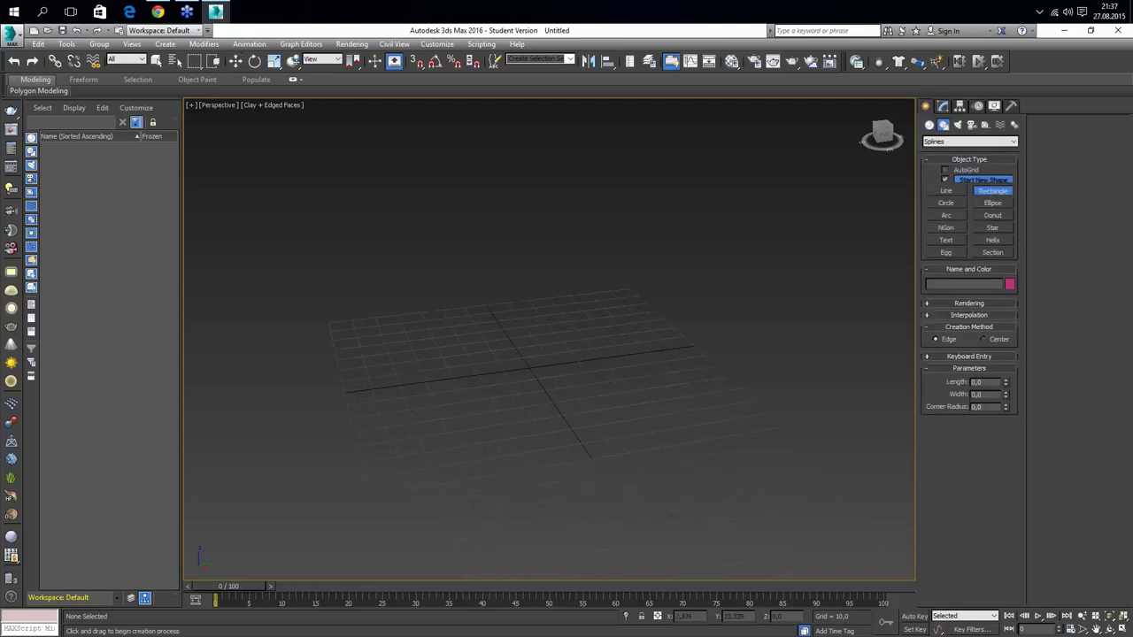
pyautogui.moveTo(528, 332); pyautogui.dragTo(655, 397)
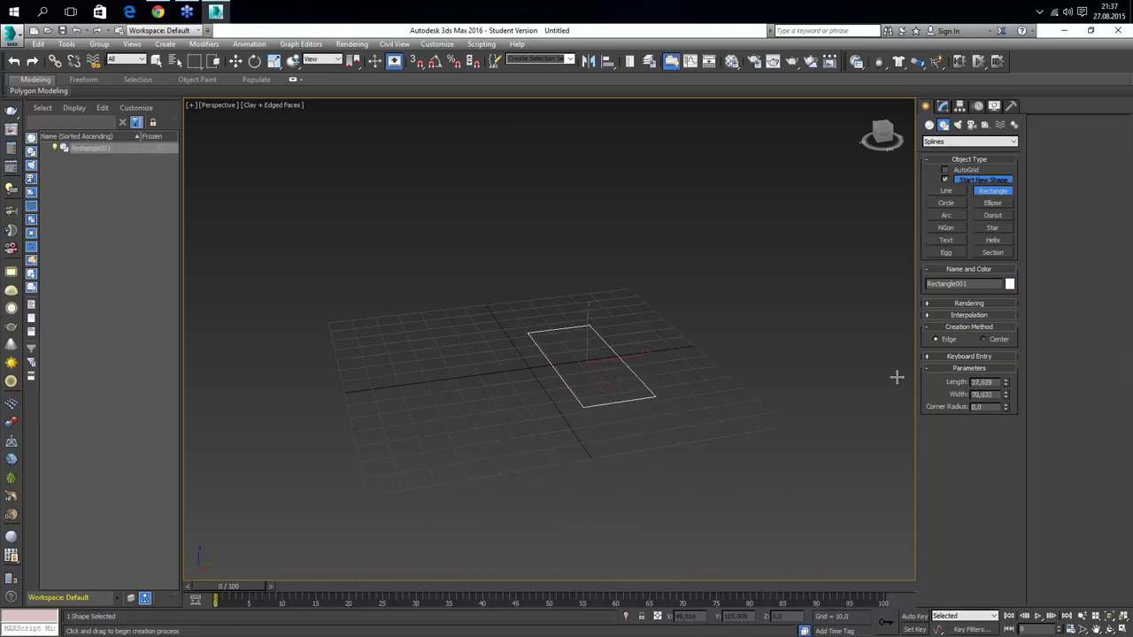
pyautogui.click(942, 105)
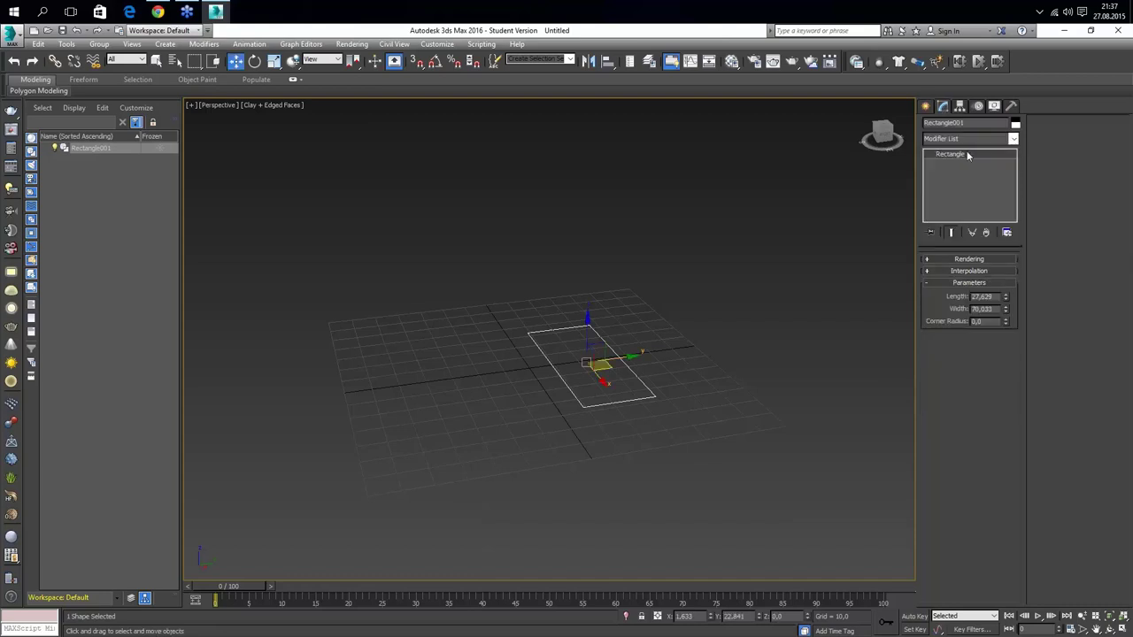
# Add the Garment Maker modifier to Rectangle001, filling it with a triangulated mesh at density 0.429
pyautogui.click(966, 140)
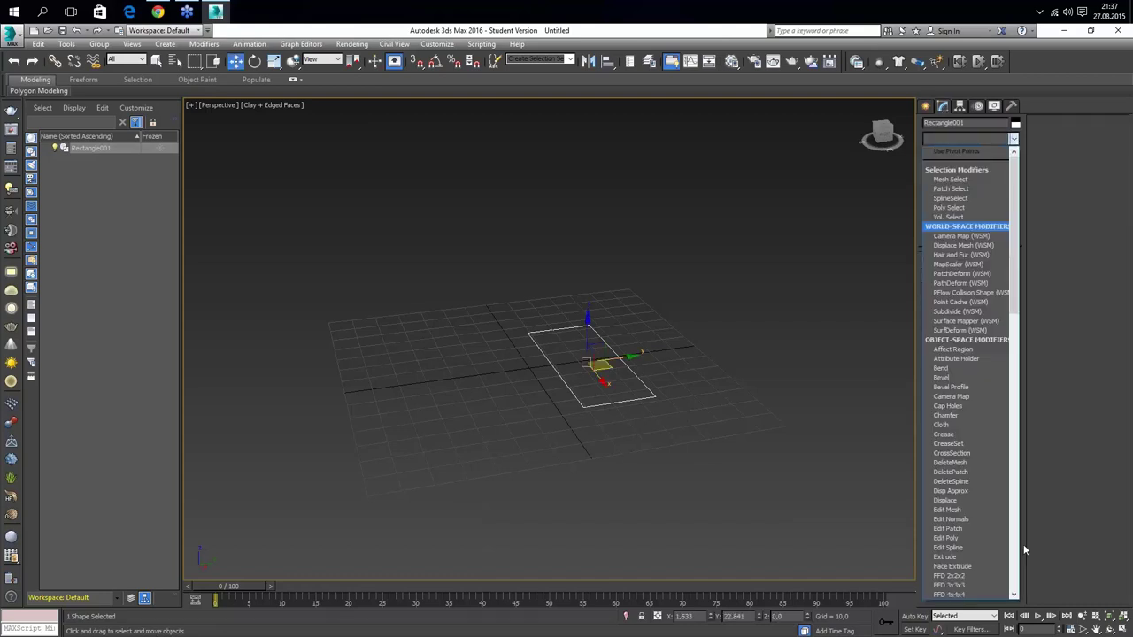
pyautogui.scroll(-1, 1017, 547)
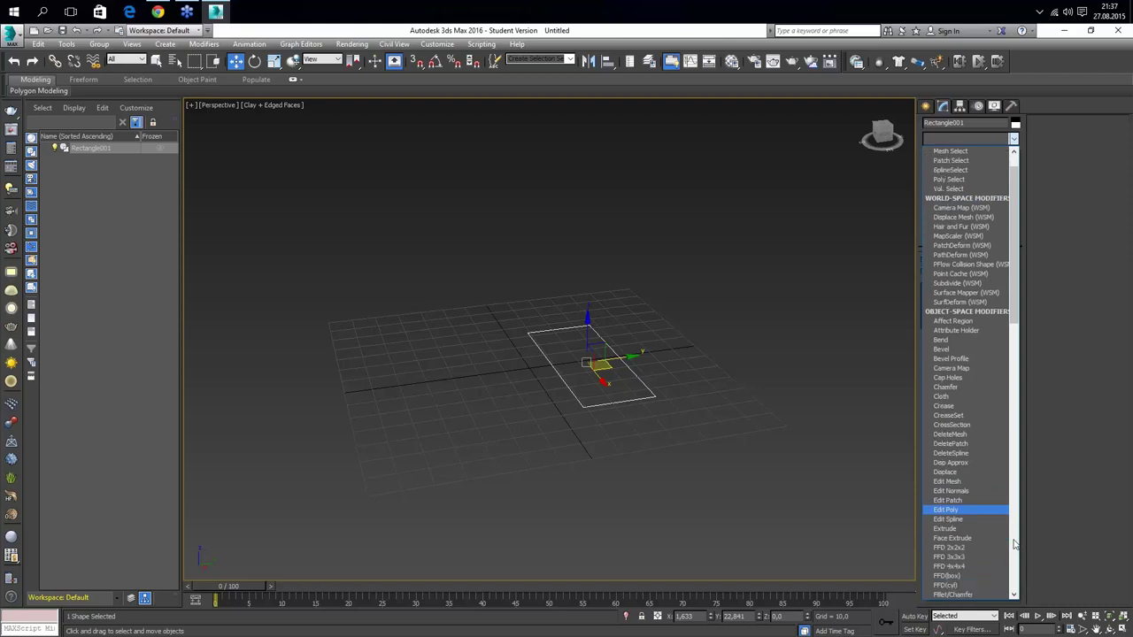
pyautogui.scroll(-1, 1016, 545)
pyautogui.scroll(-1, 1015, 544)
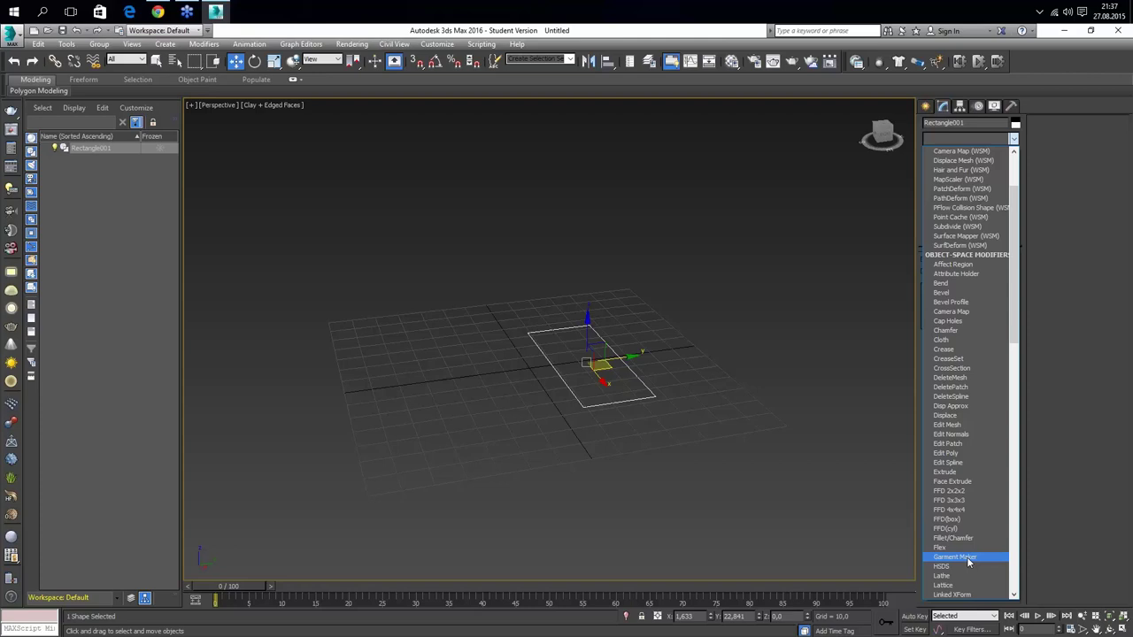
pyautogui.click(968, 557)
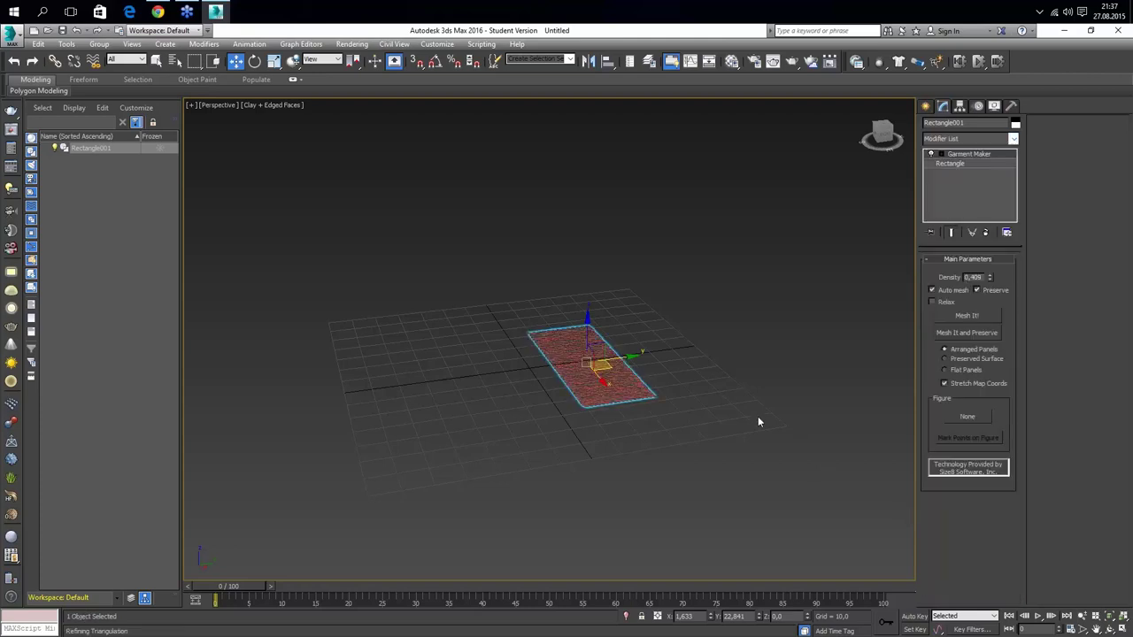
# Deselect and reselect the rectangle, orbiting and zooming to inspect its triangulated Garment Maker mesh
pyautogui.click(973, 418)
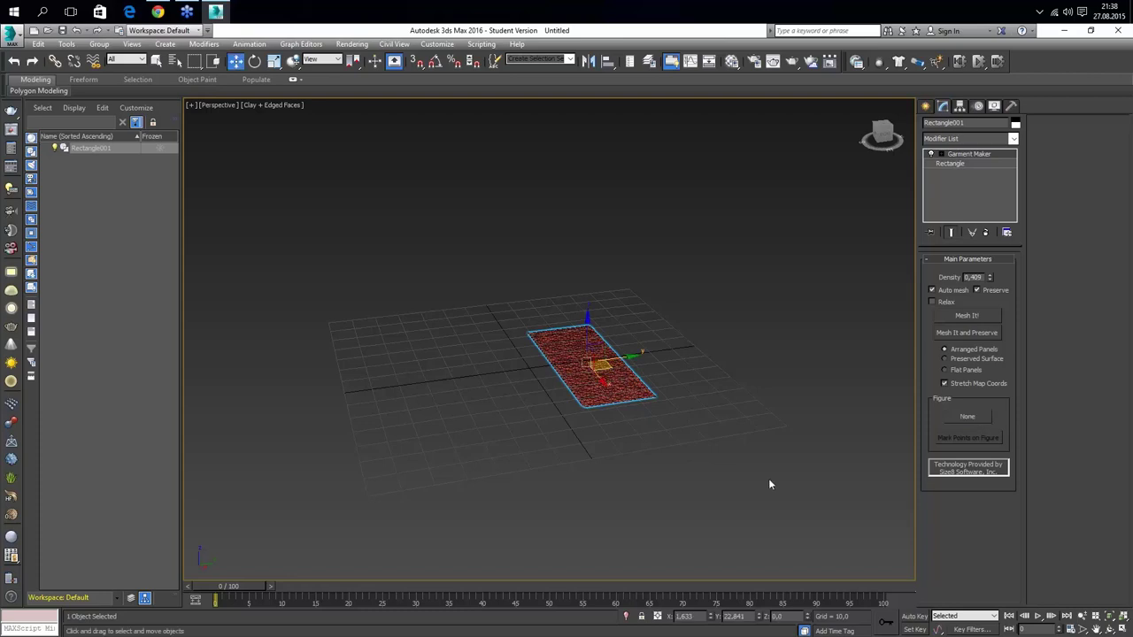
pyautogui.click(660, 483)
pyautogui.click(593, 370)
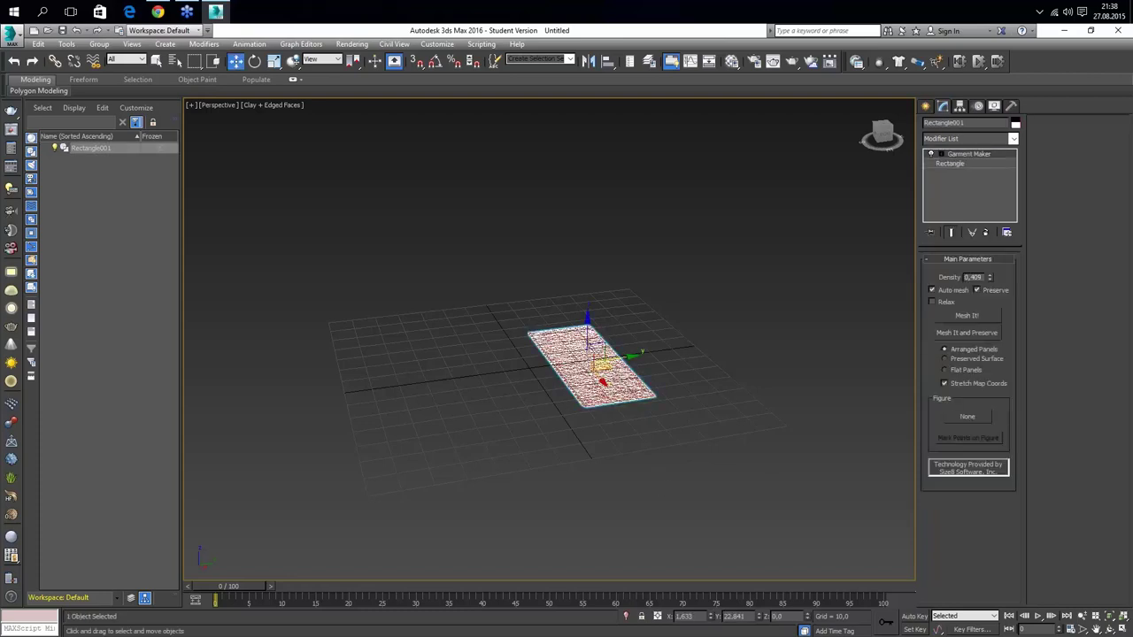
pyautogui.click(673, 433)
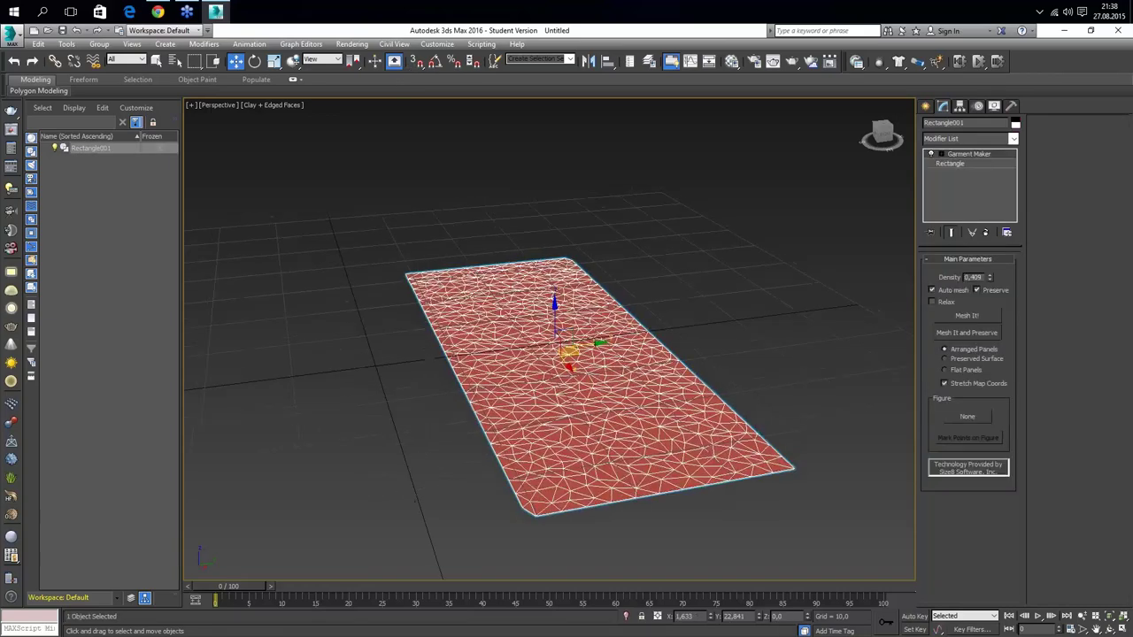
pyautogui.keyDown('alt'); pyautogui.moveTo(608, 388); pyautogui.dragTo(607, 382, button='middle'); pyautogui.keyUp('alt')
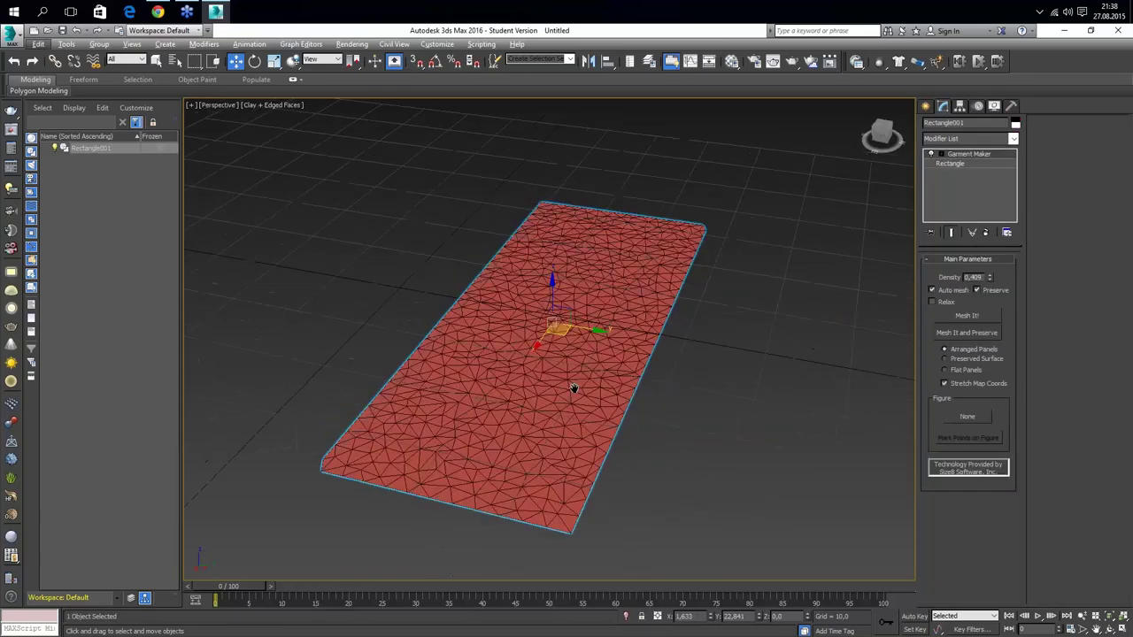
pyautogui.scroll(-3, 606, 382)
pyautogui.scroll(-3, 606, 383)
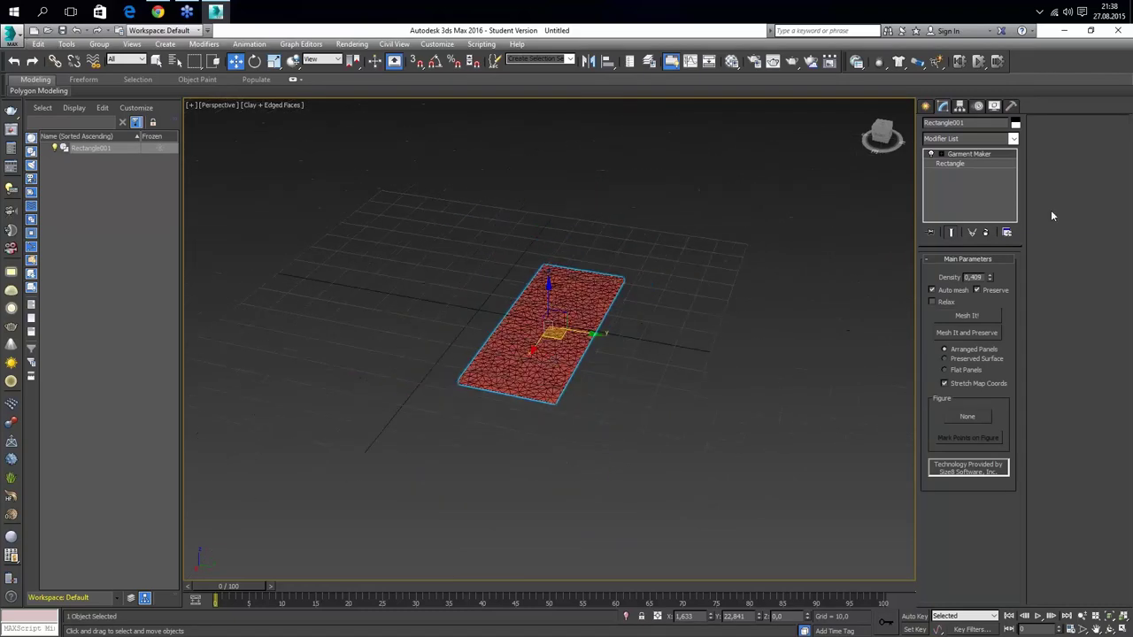
pyautogui.click(925, 106)
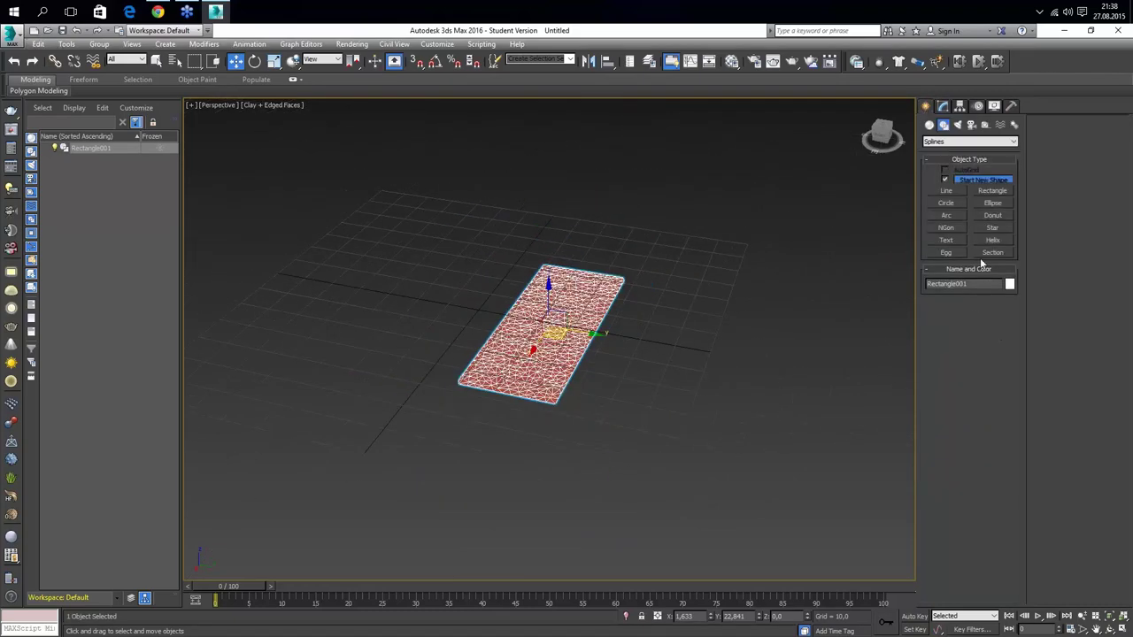
# Create a long box, Box001, on the grid and switch to the four-viewport layout
pyautogui.click(947, 181)
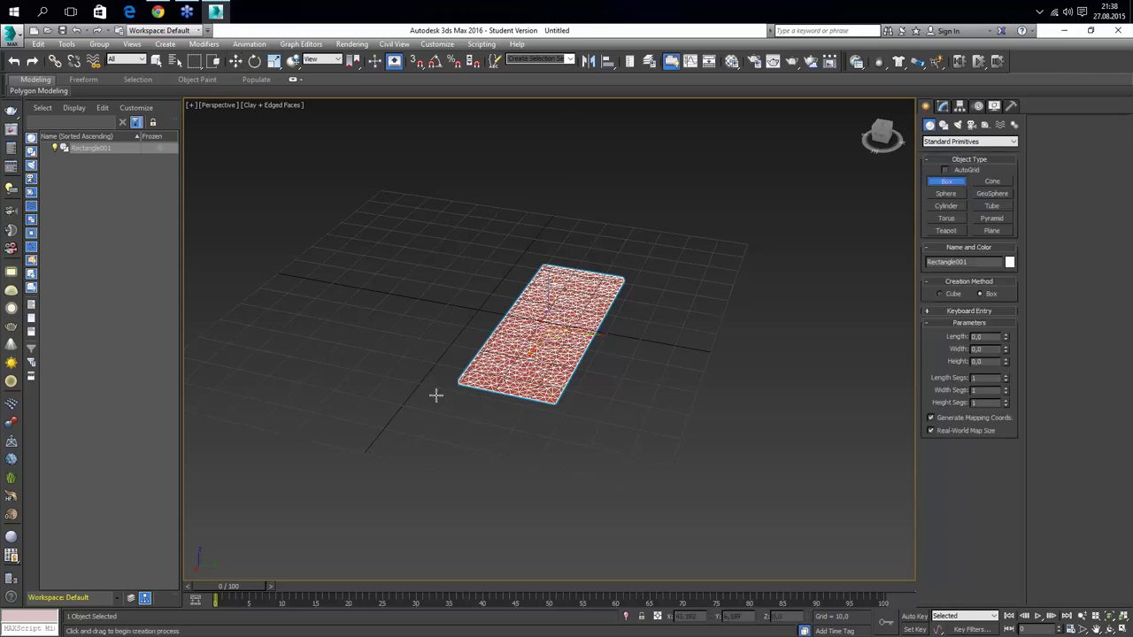
pyautogui.moveTo(447, 267)
pyautogui.mouseDown()
pyautogui.moveTo(390, 340)
pyautogui.moveTo(401, 407)
pyautogui.moveTo(666, 373)
pyautogui.mouseUp()
pyautogui.click(659, 301)
pyautogui.press('w')
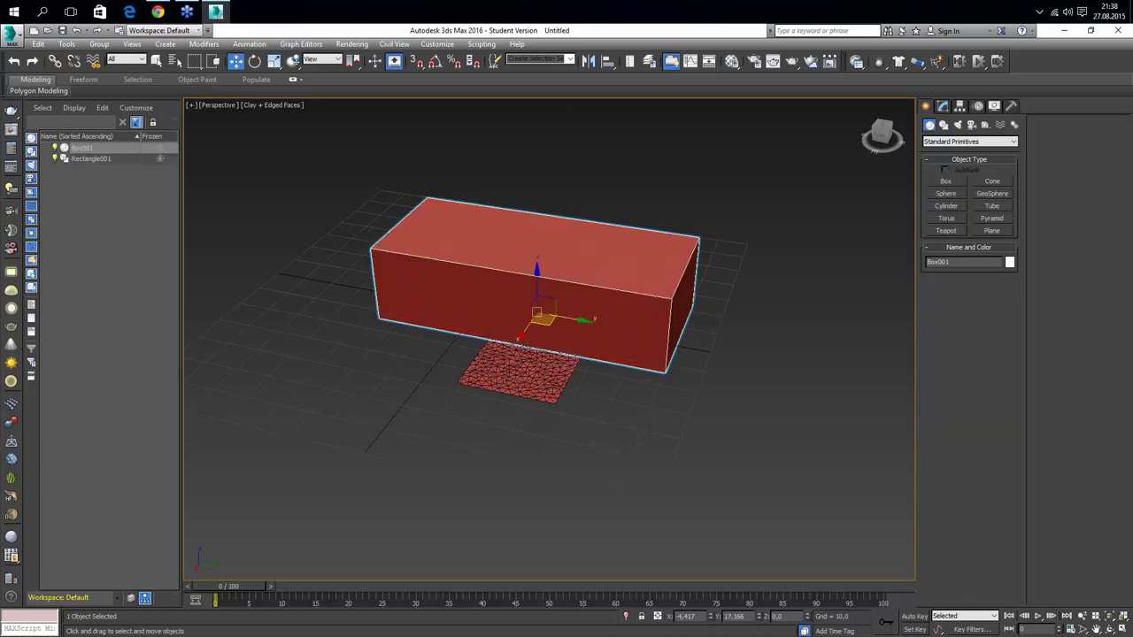
pyautogui.click(1122, 627)
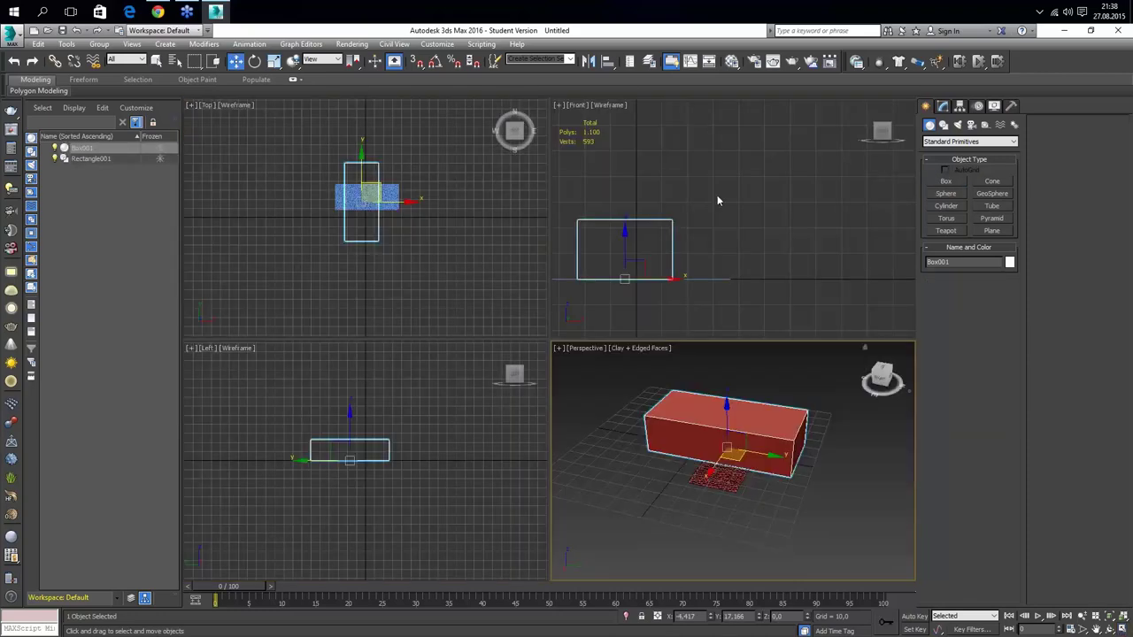
# Raise the cloth rectangle high above the box in the Front view, then maximize Perspective
pyautogui.click(708, 493)
pyautogui.scroll(-3, 752, 266)
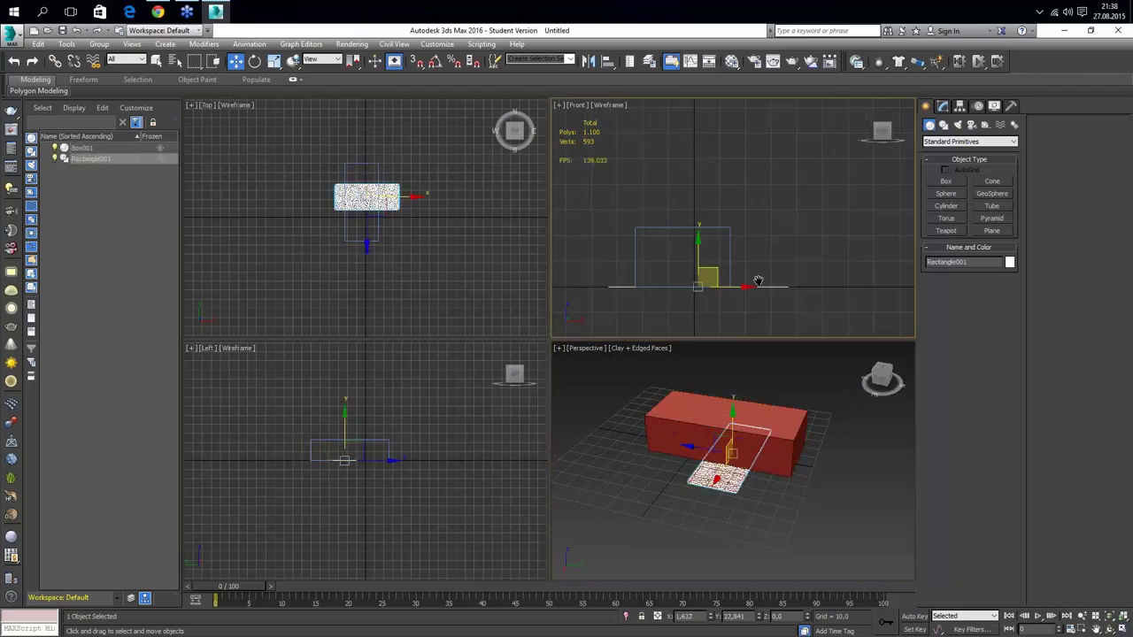
pyautogui.moveTo(751, 257); pyautogui.dragTo(756, 119)
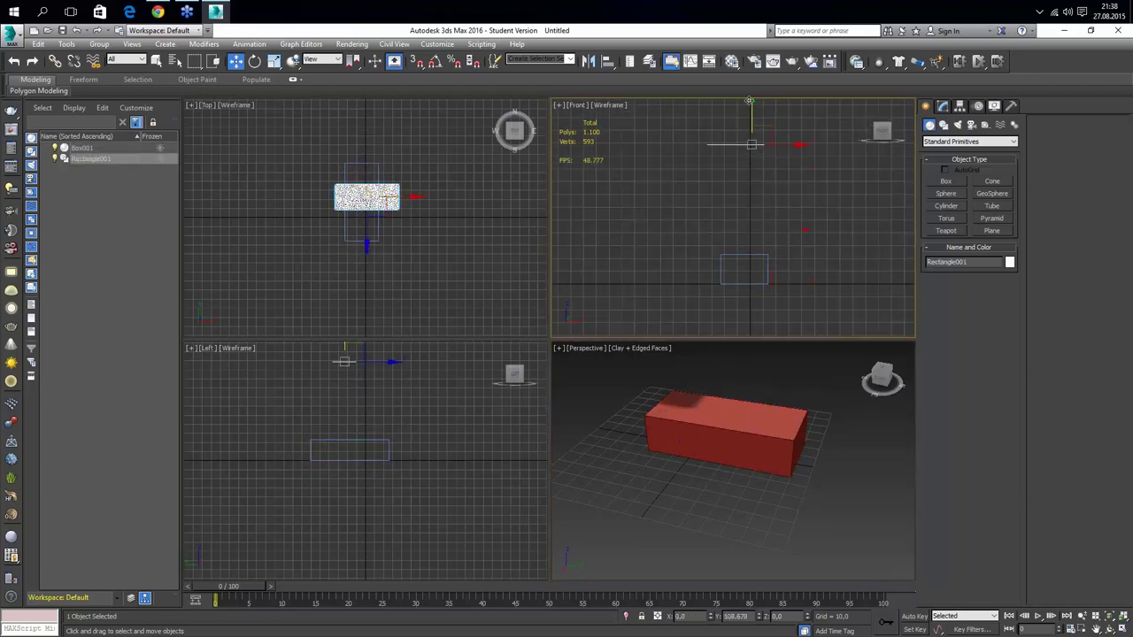
pyautogui.scroll(-2, 786, 222)
pyautogui.scroll(-2, 786, 222)
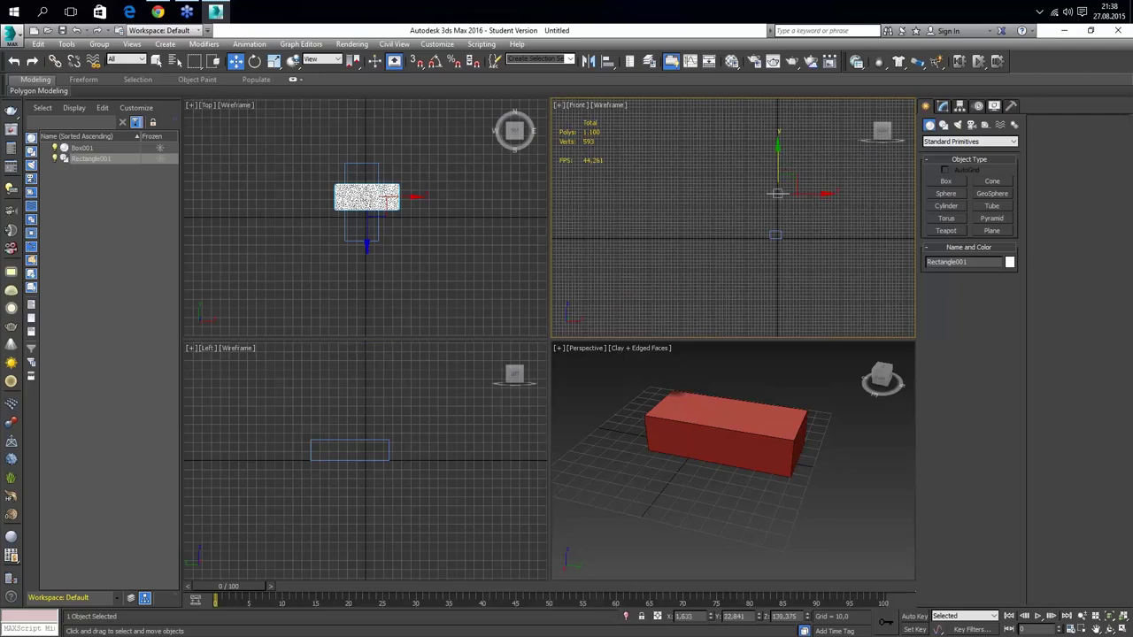
pyautogui.click(752, 493)
pyautogui.scroll(-4, 755, 493)
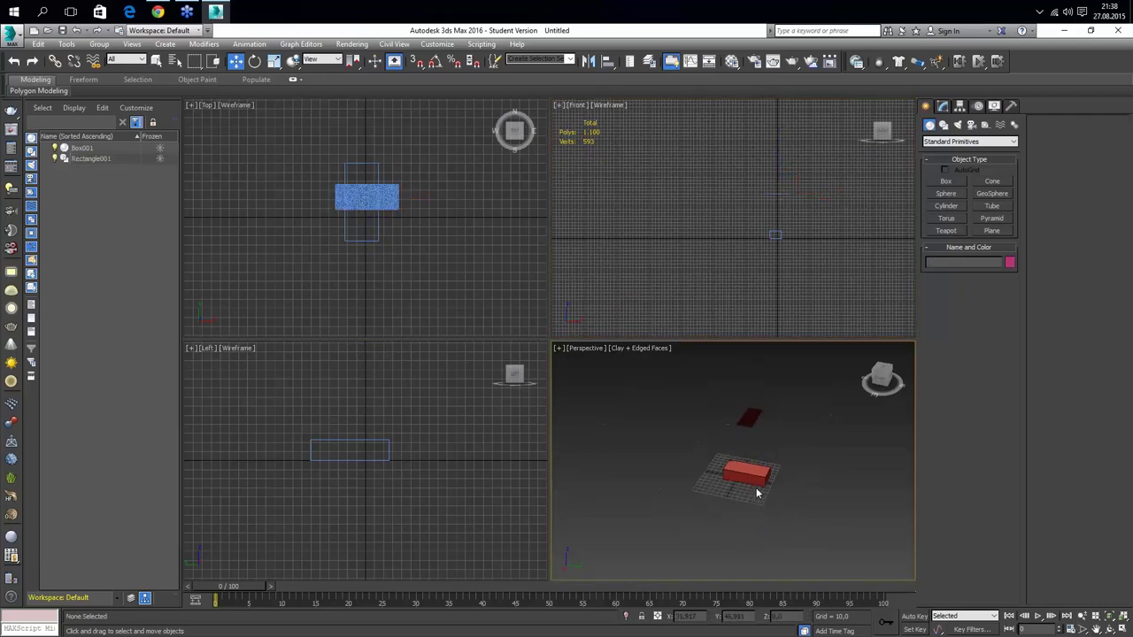
pyautogui.click(1122, 630)
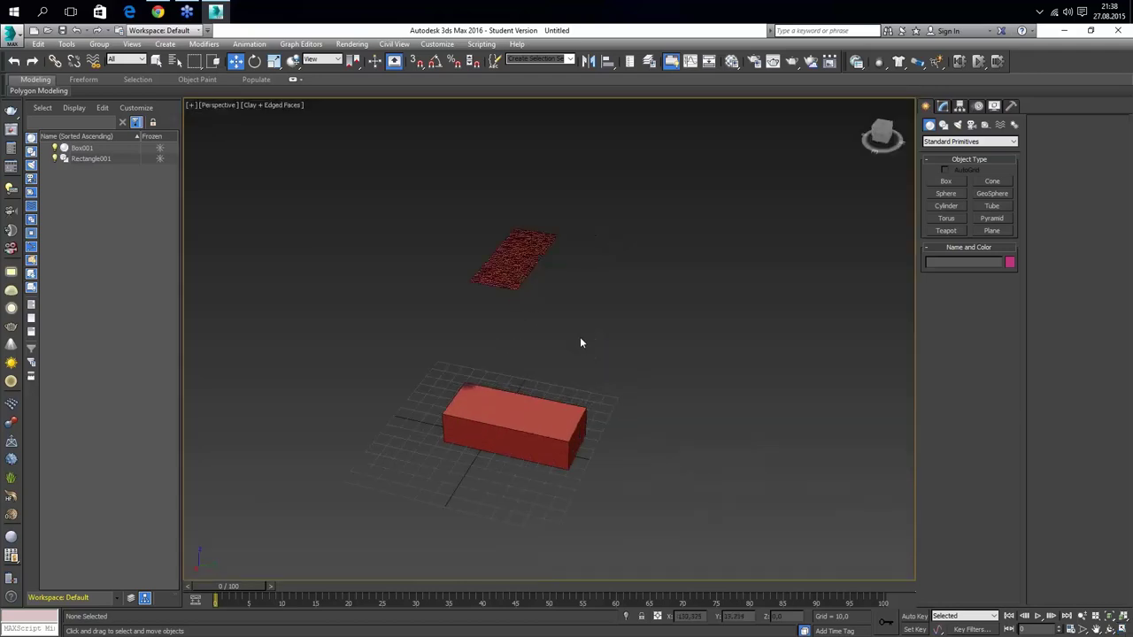
pyautogui.moveTo(582, 338)
pyautogui.keyDown('alt'); pyautogui.mouseDown(button='middle')
pyautogui.moveTo(548, 330)
pyautogui.moveTo(592, 412)
pyautogui.moveTo(620, 425)
pyautogui.mouseUp(button='middle'); pyautogui.keyUp('alt')
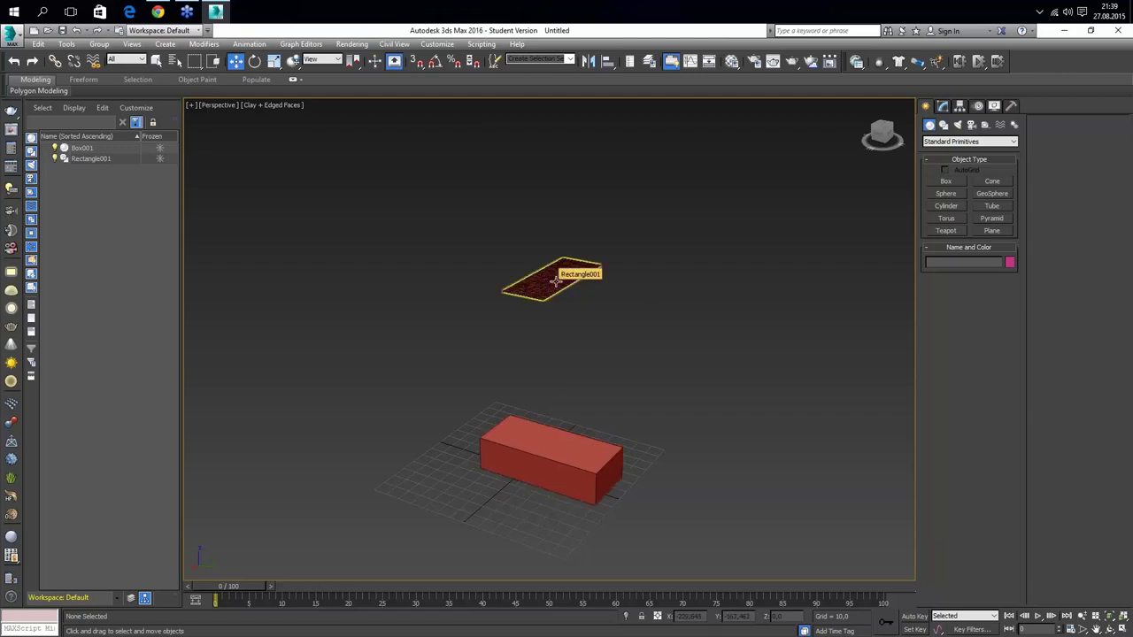
# In the Modify panel, select the floating Rectangle001 to show its Garment Maker settings
pyautogui.click(947, 108)
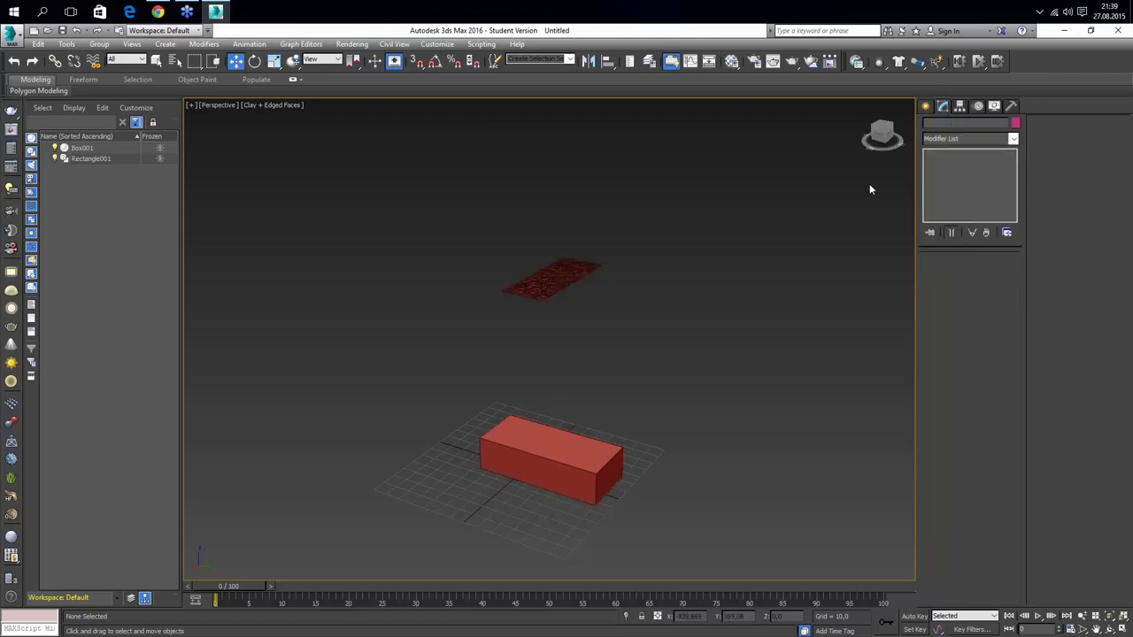
pyautogui.click(531, 287)
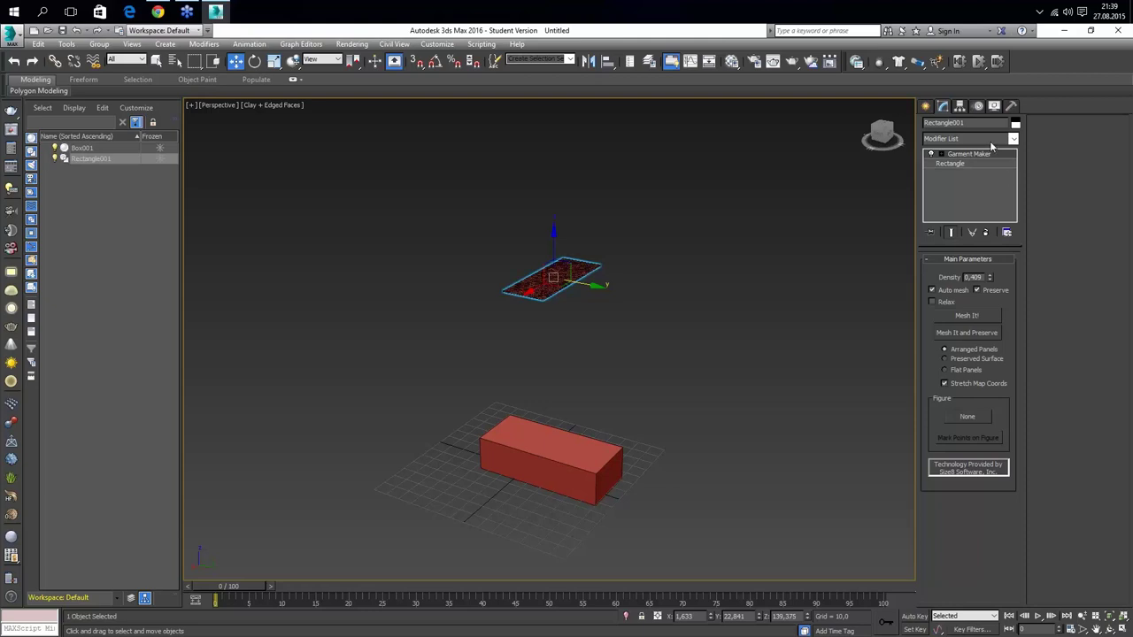
# Add a Cloth modifier from the Modifier List above Garment Maker on Rectangle001
pyautogui.click(989, 140)
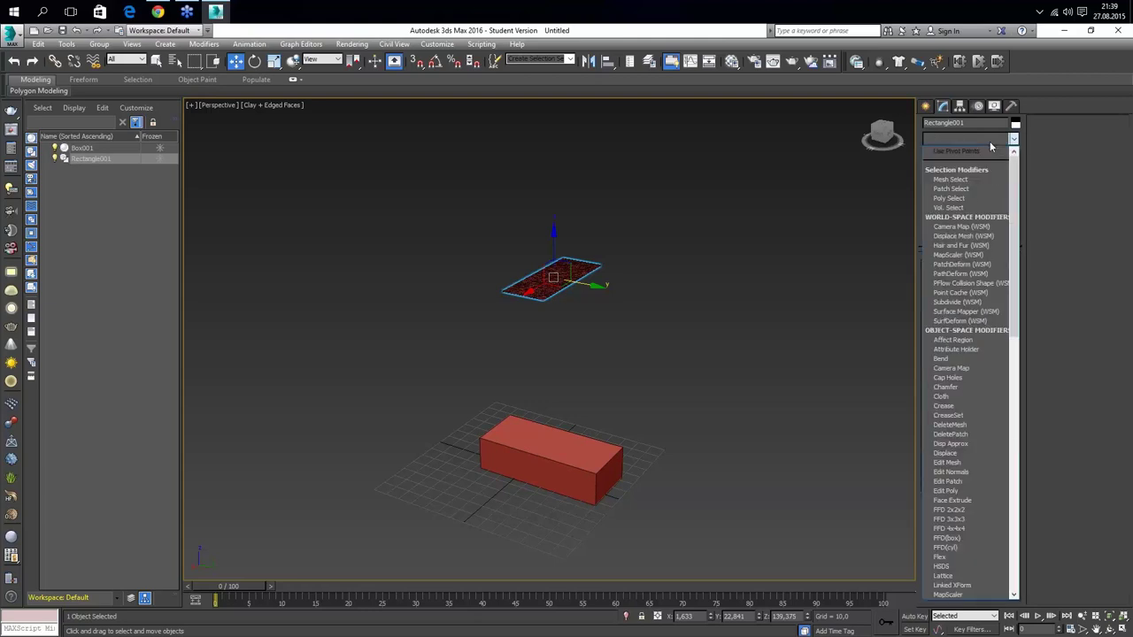
pyautogui.click(942, 396)
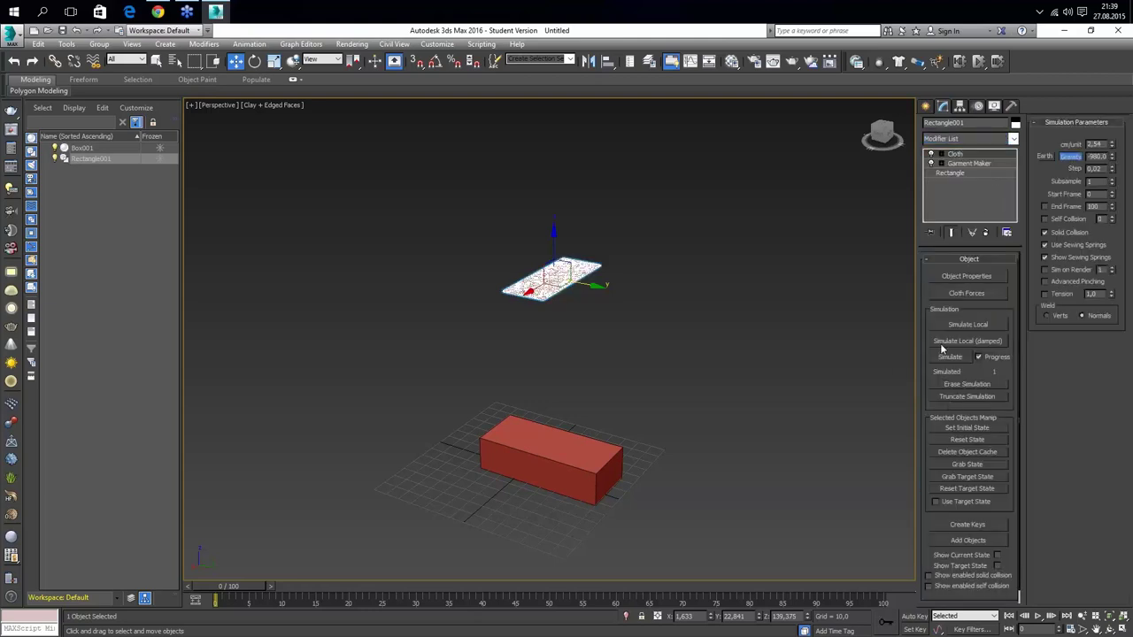
# Add Box001 to the cloth simulation objects and set it as a Collision Object
pyautogui.click(973, 276)
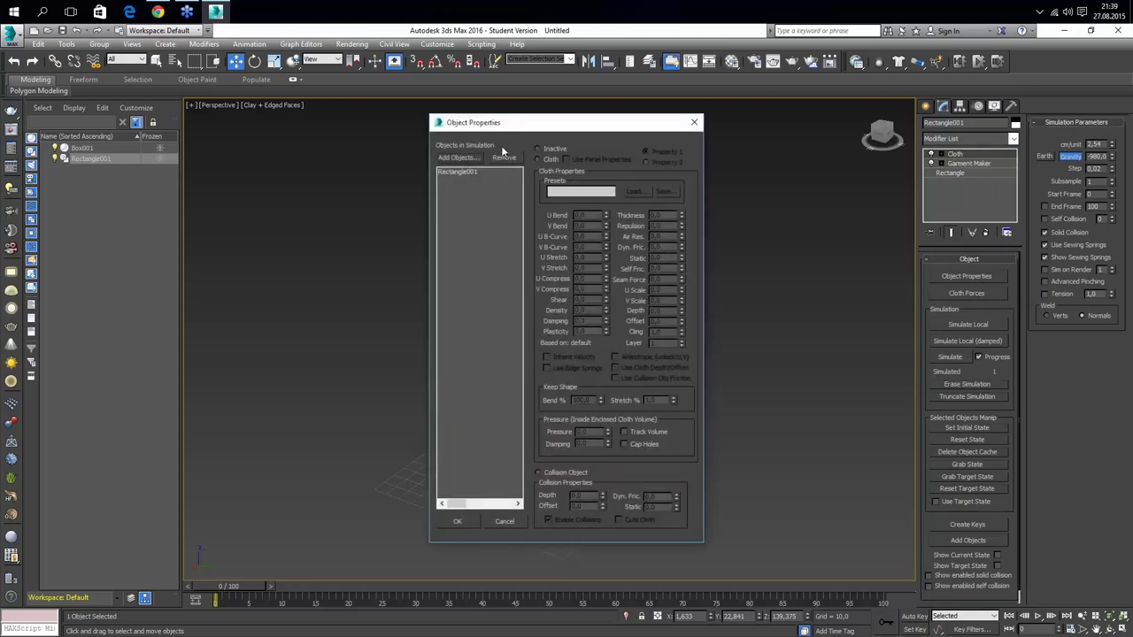
pyautogui.moveTo(507, 128); pyautogui.dragTo(277, 168)
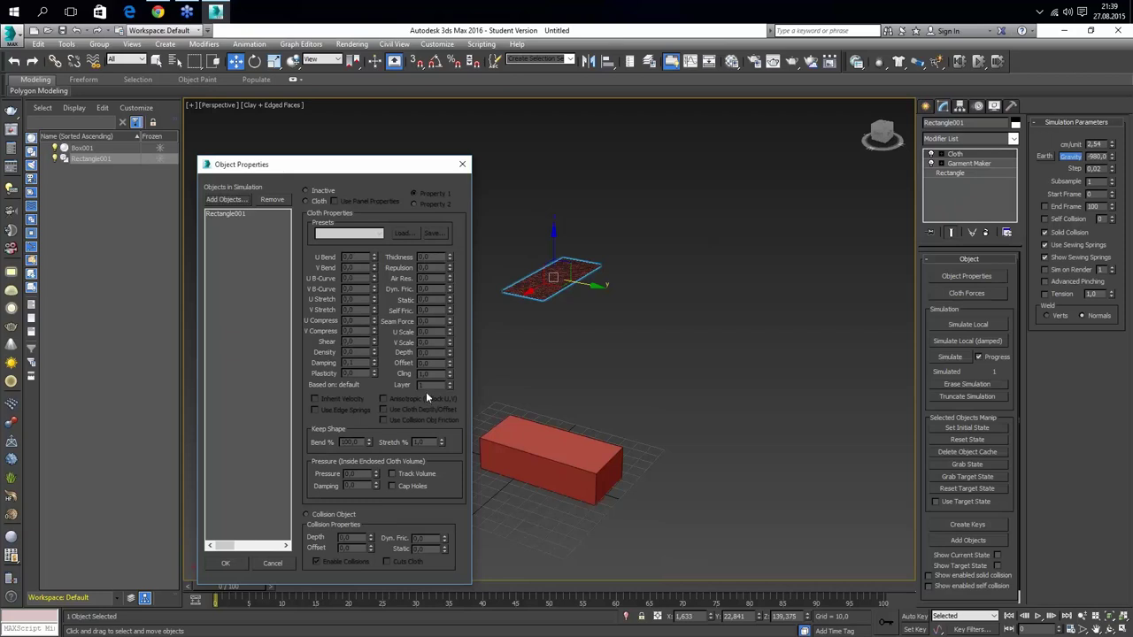
pyautogui.click(226, 199)
pyautogui.click(49, 83)
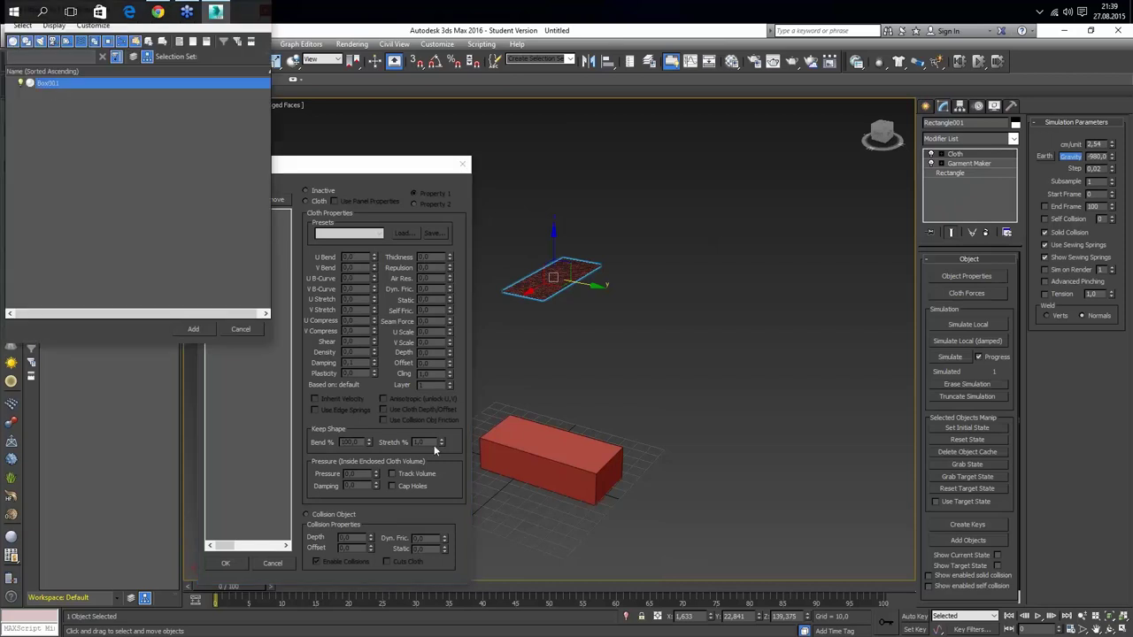
pyautogui.click(194, 329)
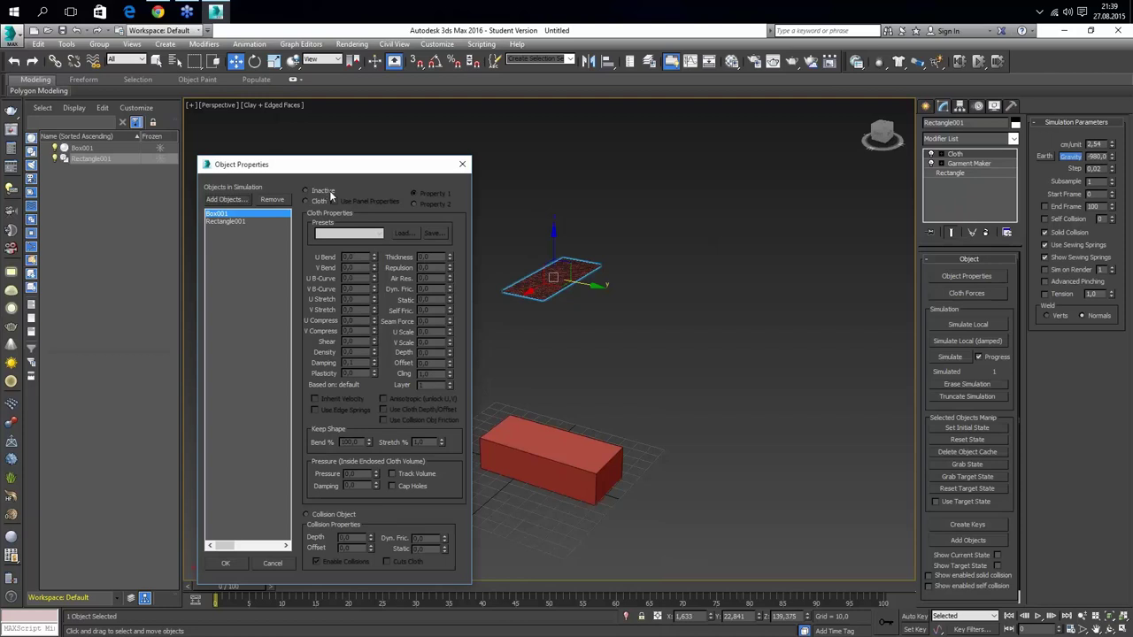
pyautogui.click(331, 514)
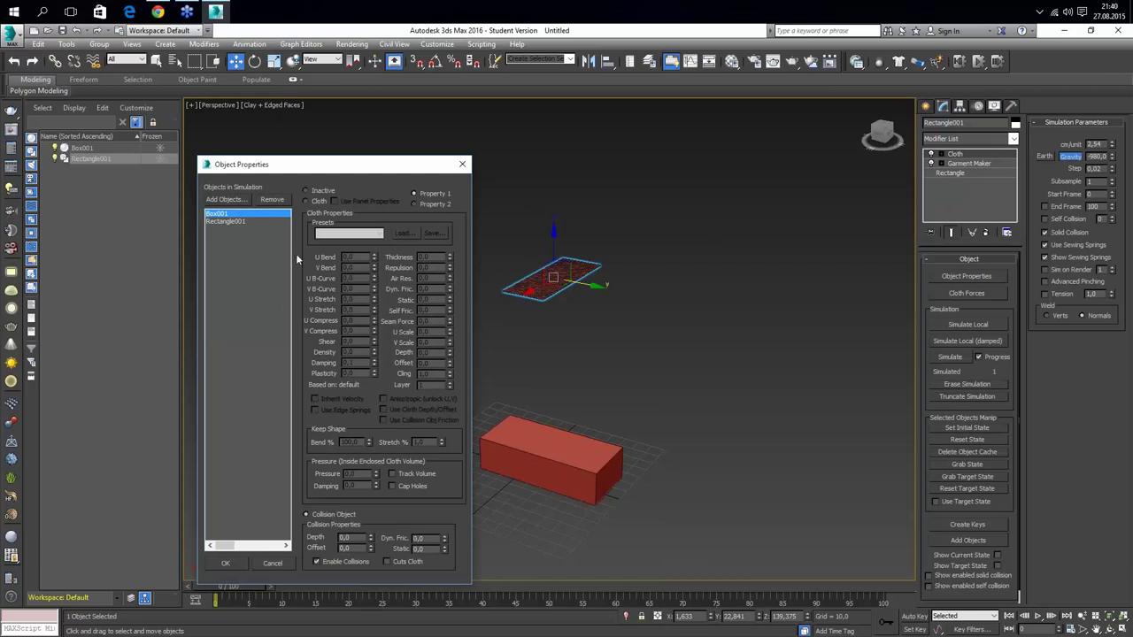
# Make Rectangle001 Cloth with the Cotton preset, keep Box001 as collision, and confirm
pyautogui.click(232, 221)
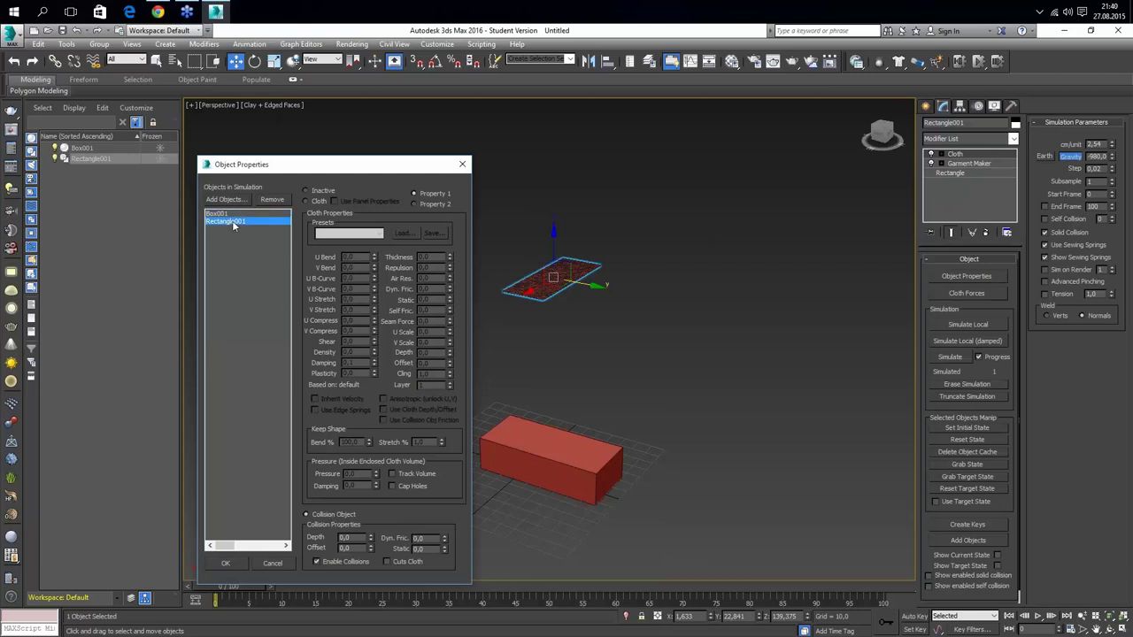
pyautogui.click(317, 203)
pyautogui.click(348, 232)
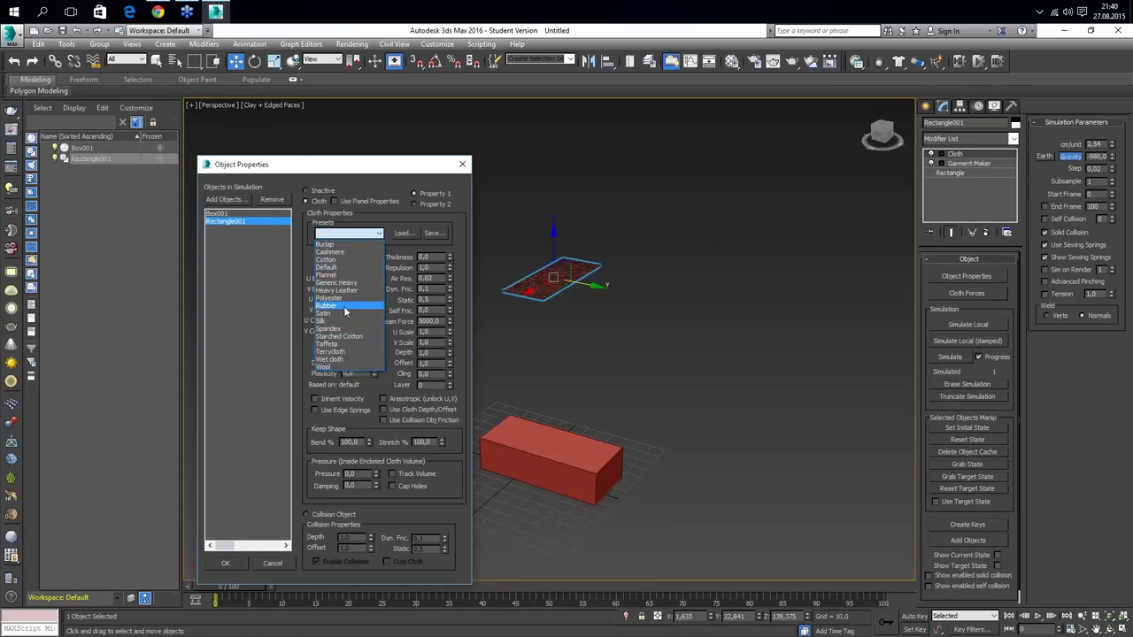
pyautogui.click(349, 261)
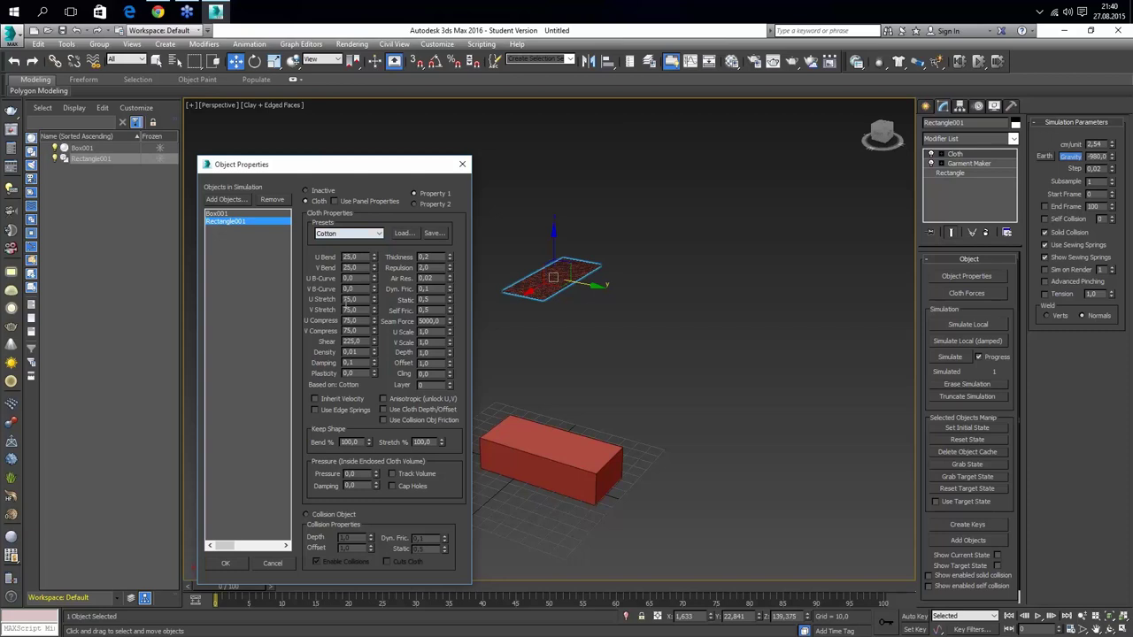
pyautogui.click(223, 215)
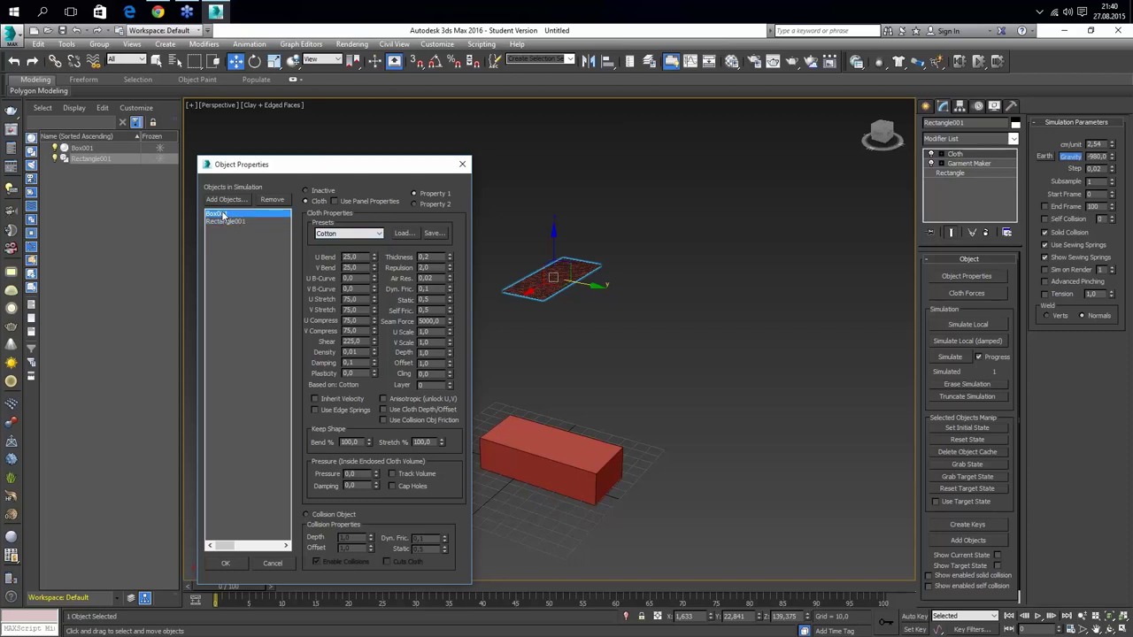
pyautogui.click(342, 514)
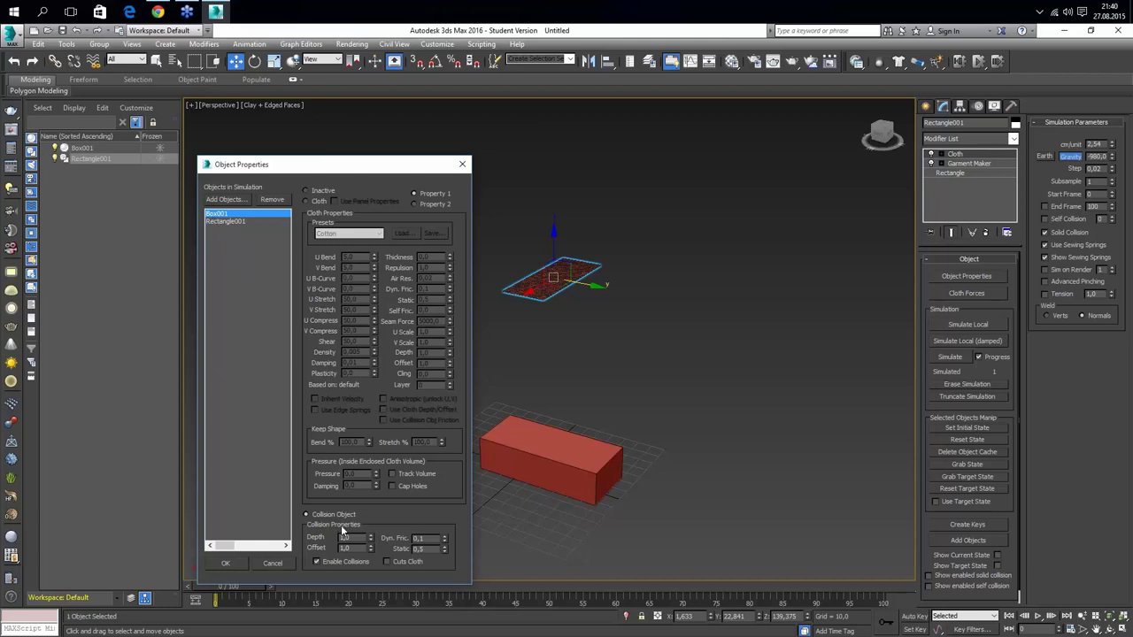
pyautogui.click(230, 222)
pyautogui.click(221, 214)
pyautogui.click(226, 564)
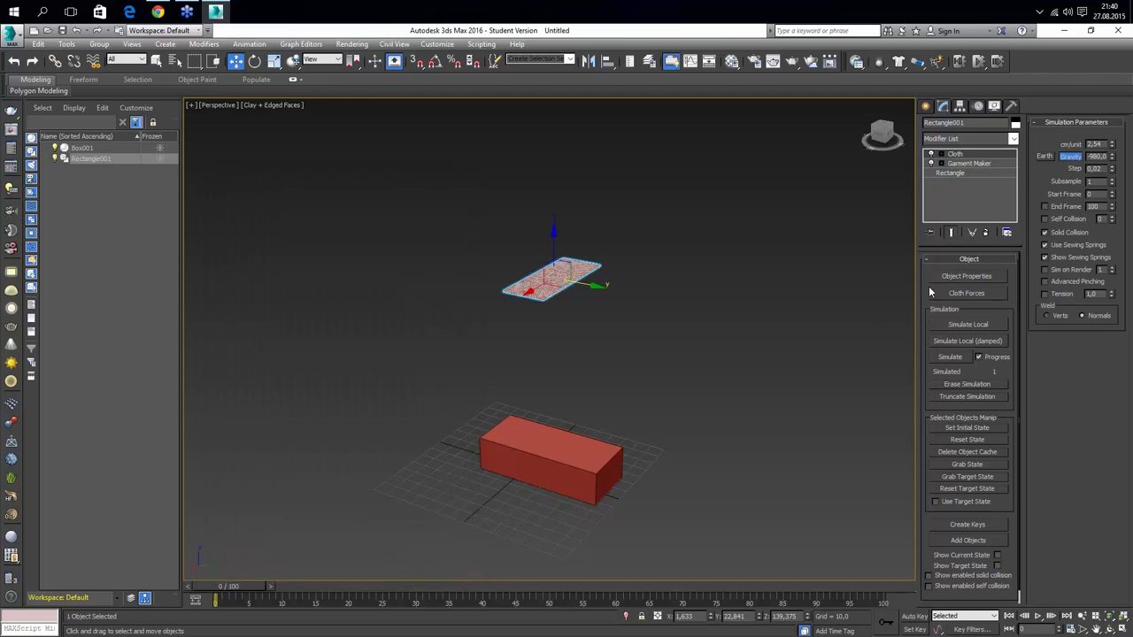
pyautogui.click(948, 277)
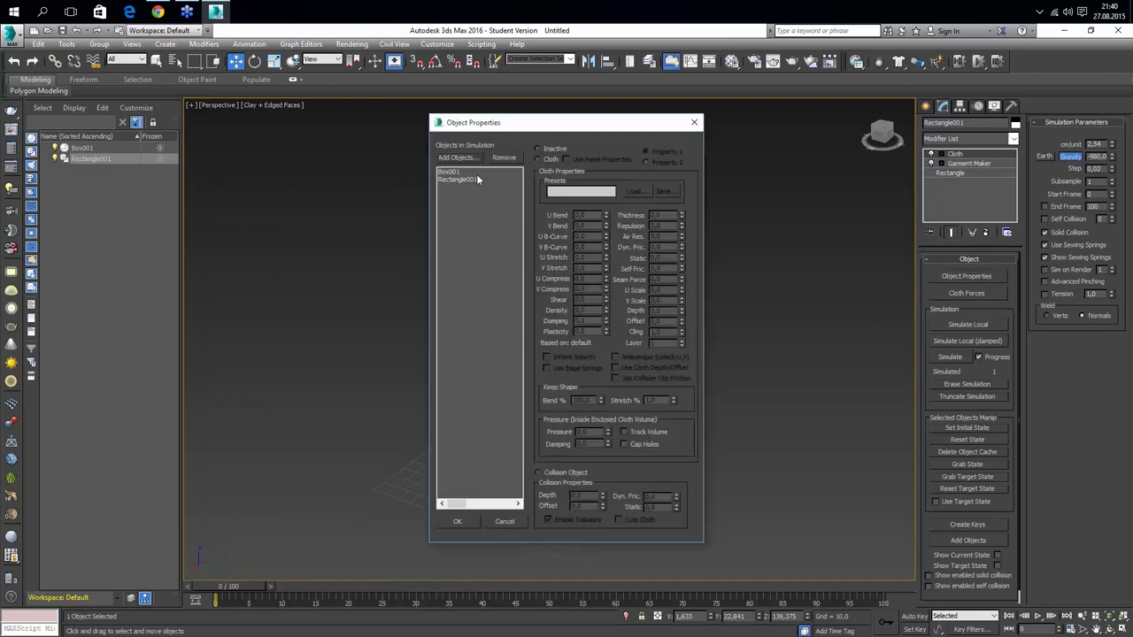
pyautogui.click(452, 172)
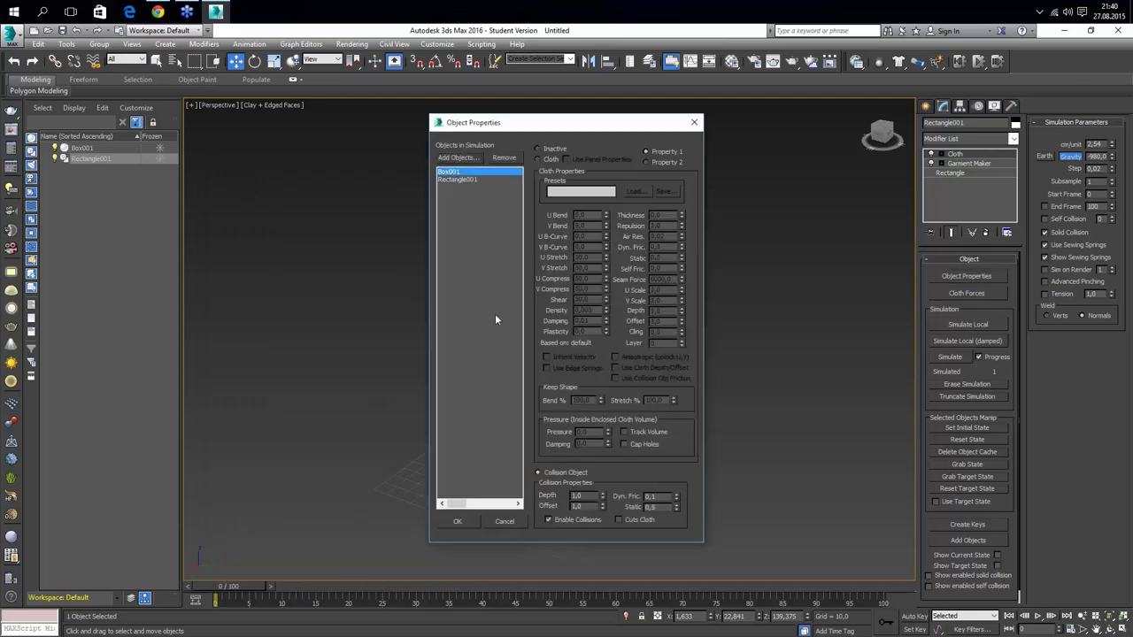
pyautogui.click(476, 178)
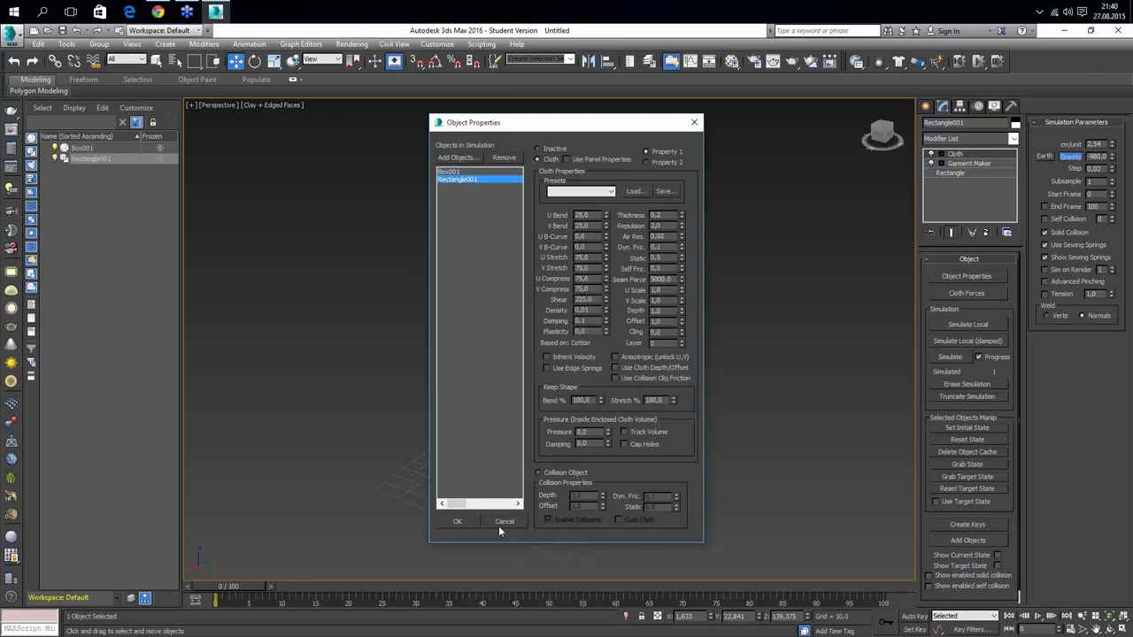
pyautogui.click(500, 523)
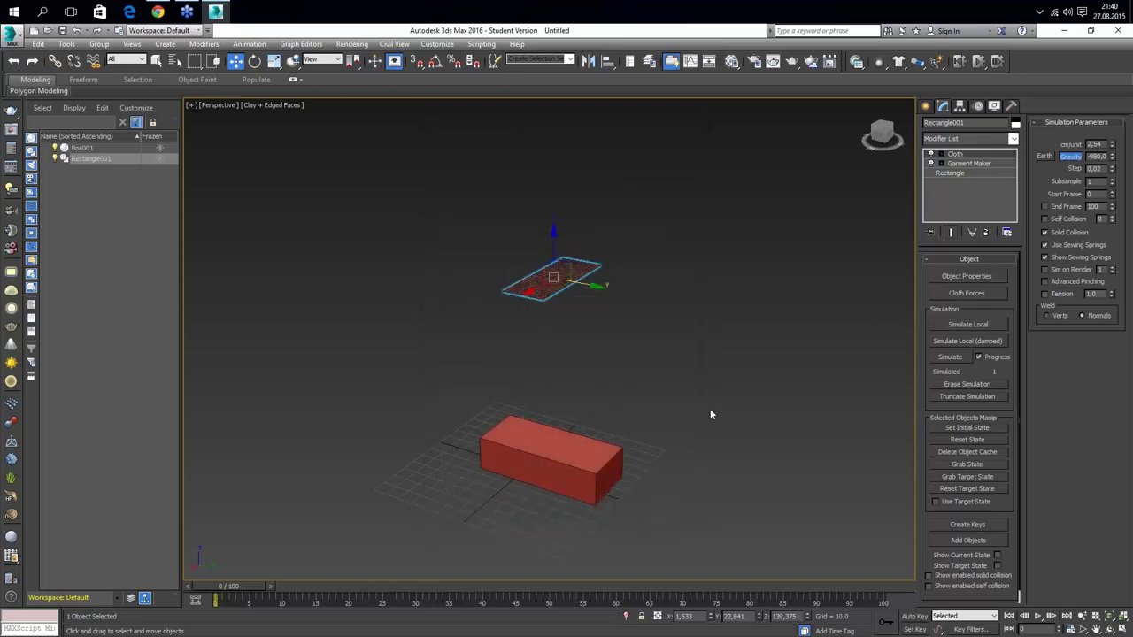
# Frame the box and cloth, enable Progress, and run Simulate Local
pyautogui.scroll(3, 704, 402)
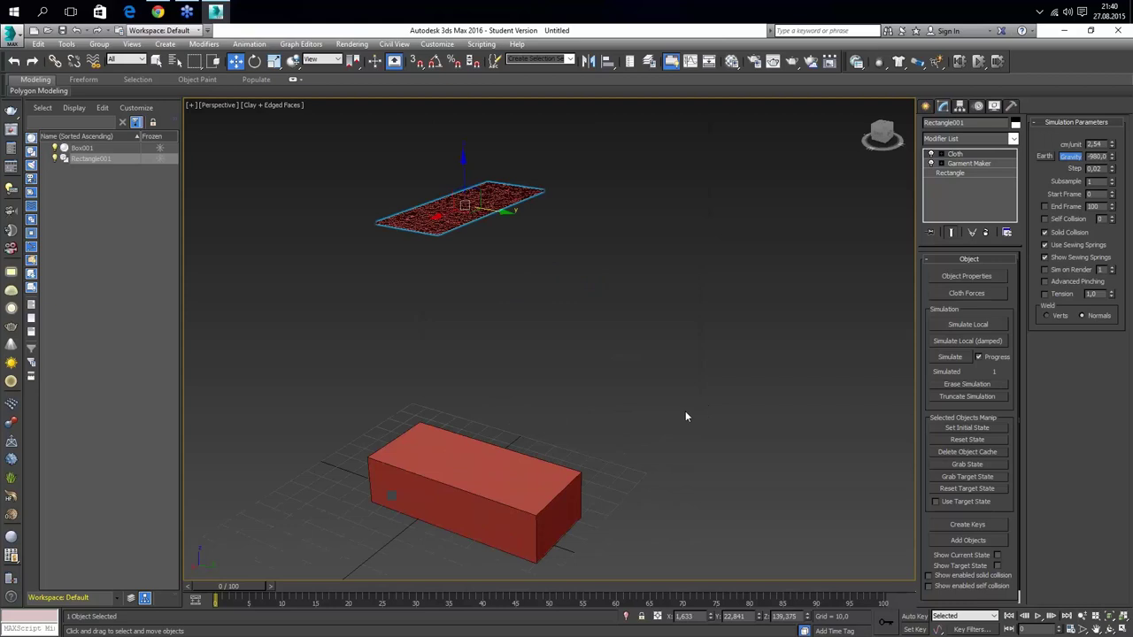
pyautogui.moveTo(685, 411); pyautogui.dragTo(738, 403, button='middle')
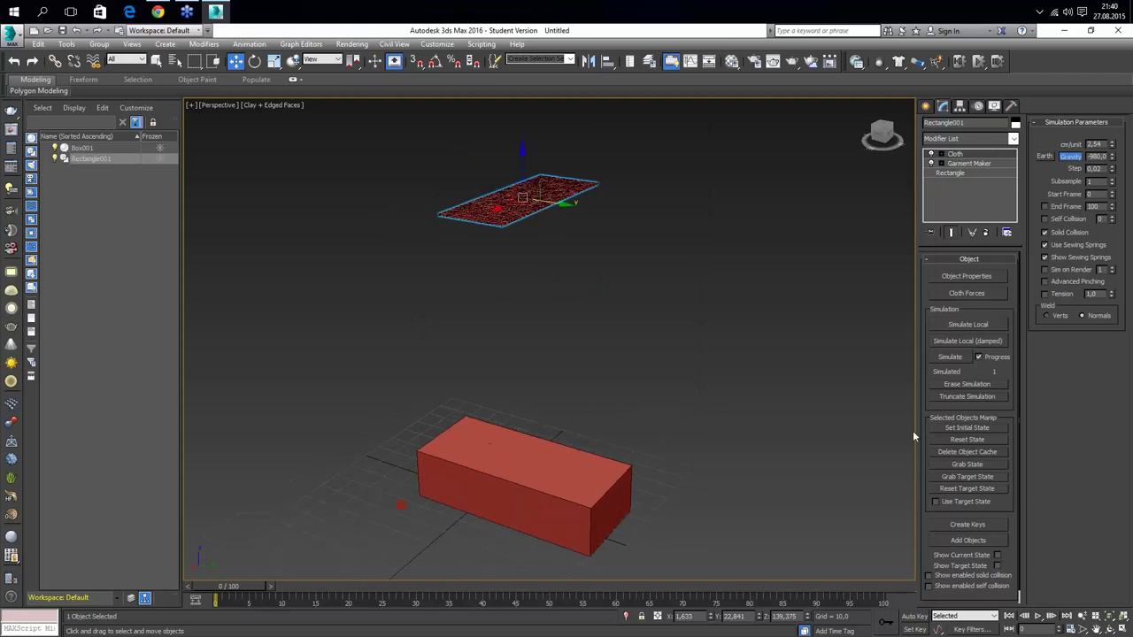
pyautogui.click(977, 356)
pyautogui.click(966, 326)
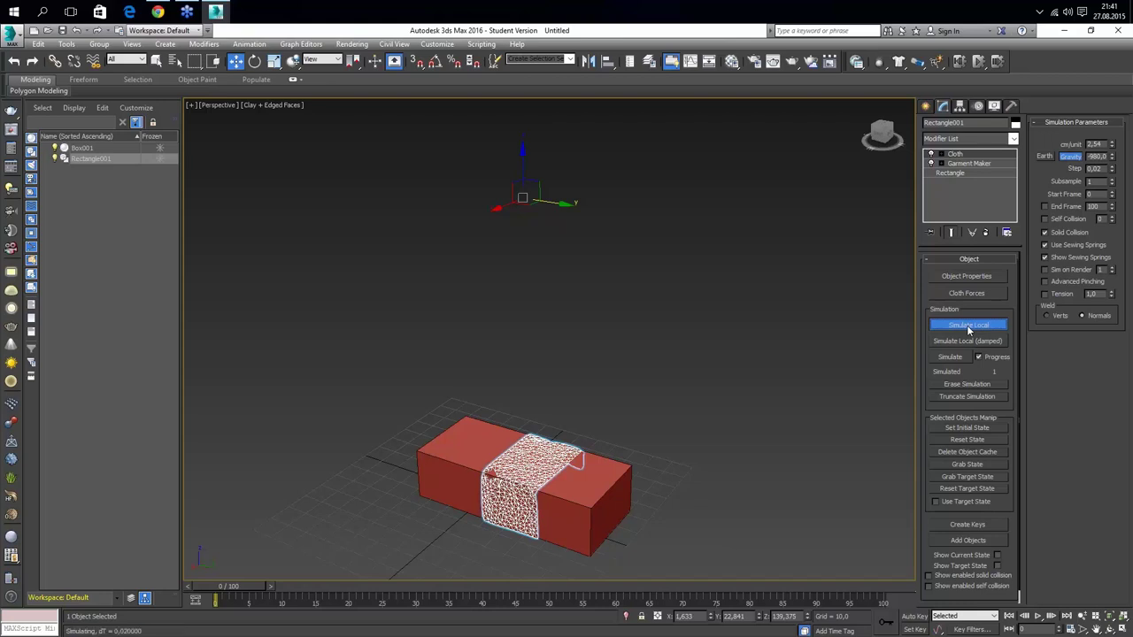
# Orbit to inspect the cloth draped over Box001, then stop the simulation
pyautogui.keyDown('alt'); pyautogui.moveTo(531, 495); pyautogui.dragTo(549, 442, button='middle'); pyautogui.keyUp('alt')
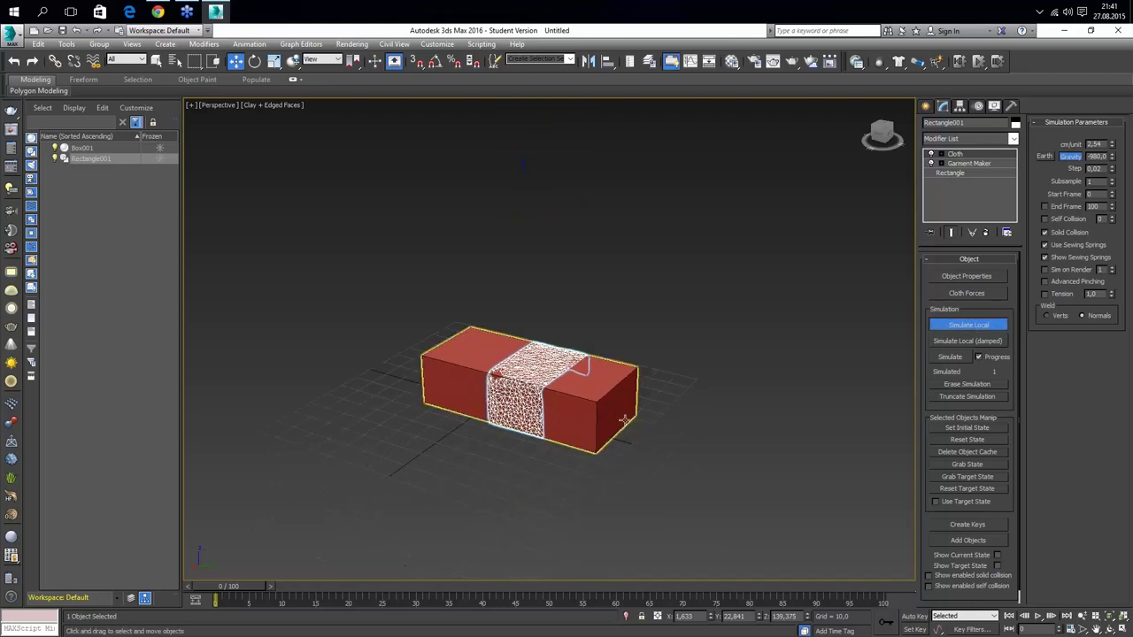
pyautogui.scroll(3, 625, 419)
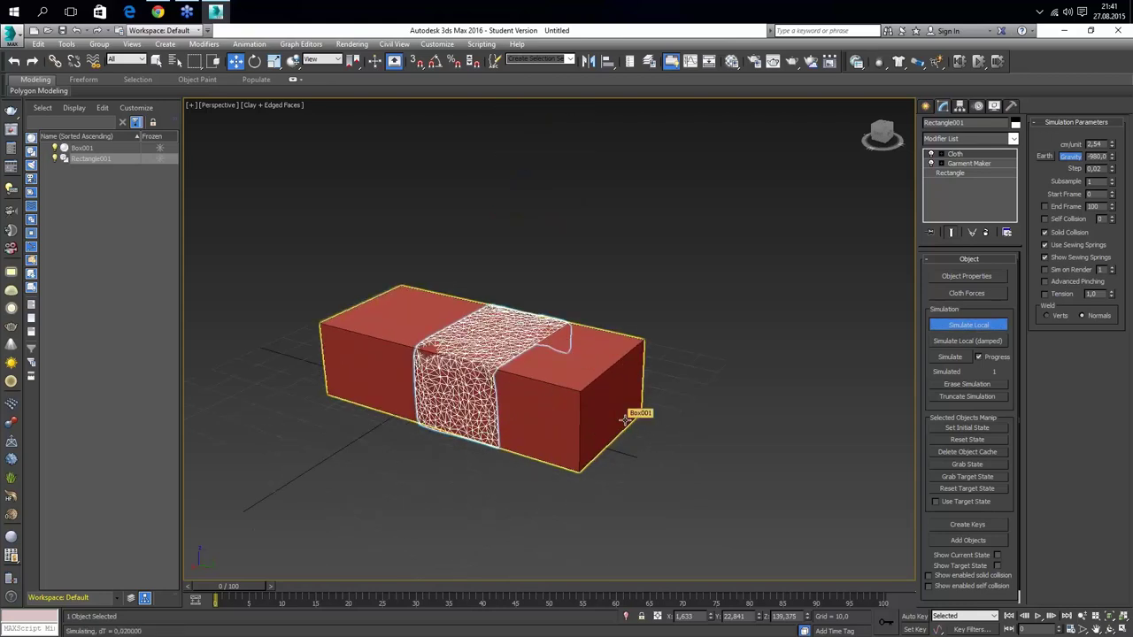
pyautogui.press('Escape')
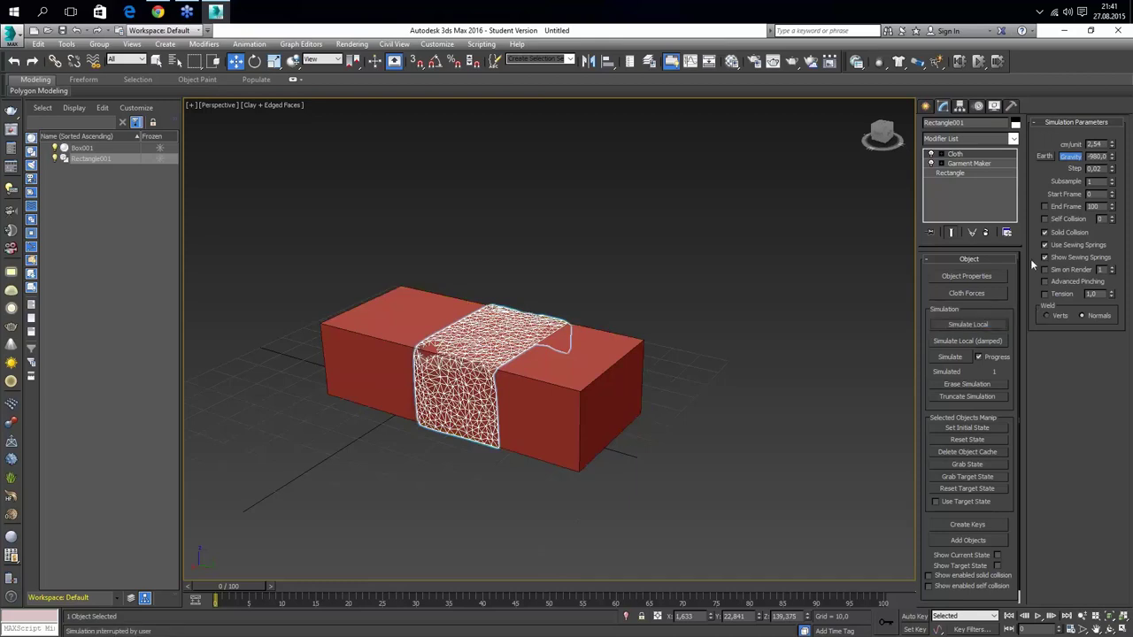
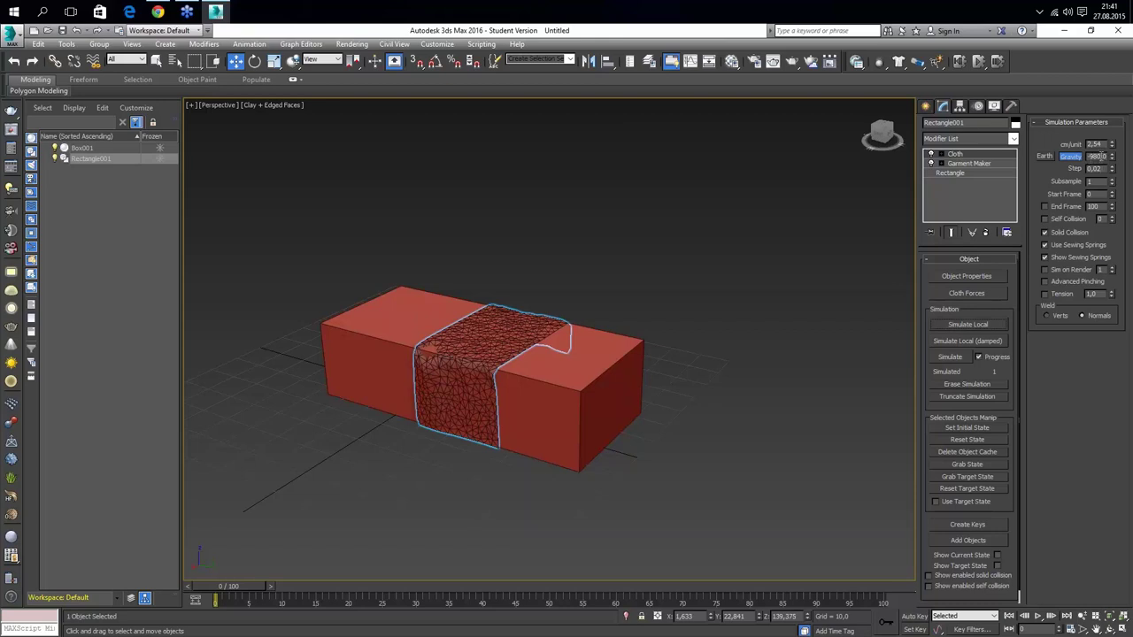
# Set cloth gravity to -100, then reset and re-run the local simulation over the red box
pyautogui.write('-100')
pyautogui.press('Return')
pyautogui.click(961, 326)
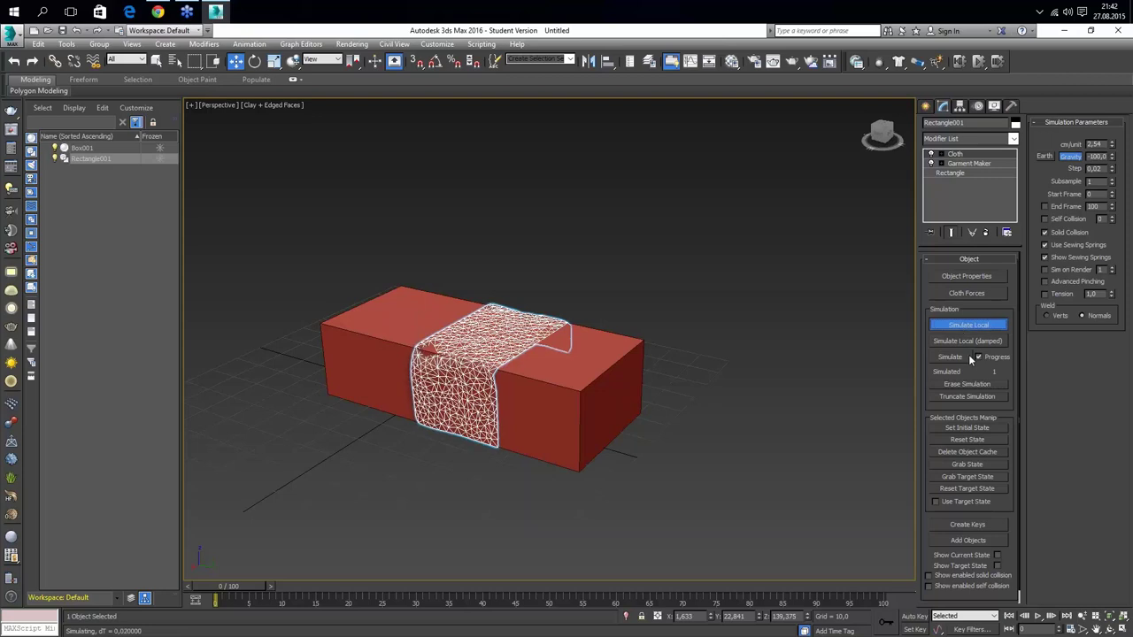
pyautogui.press('Escape')
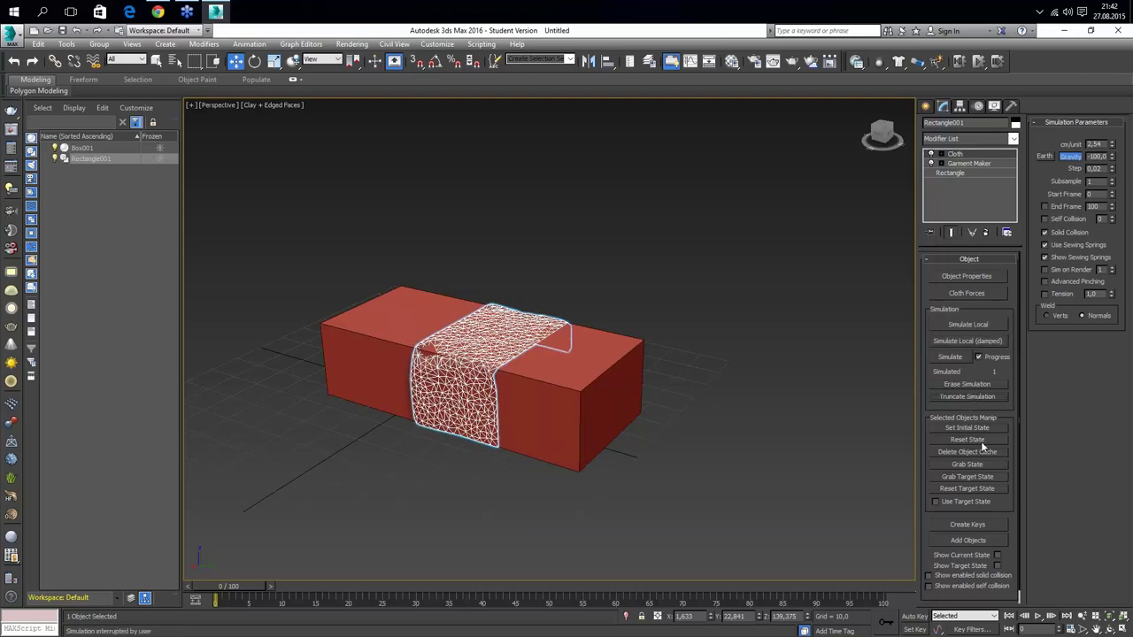
pyautogui.click(979, 441)
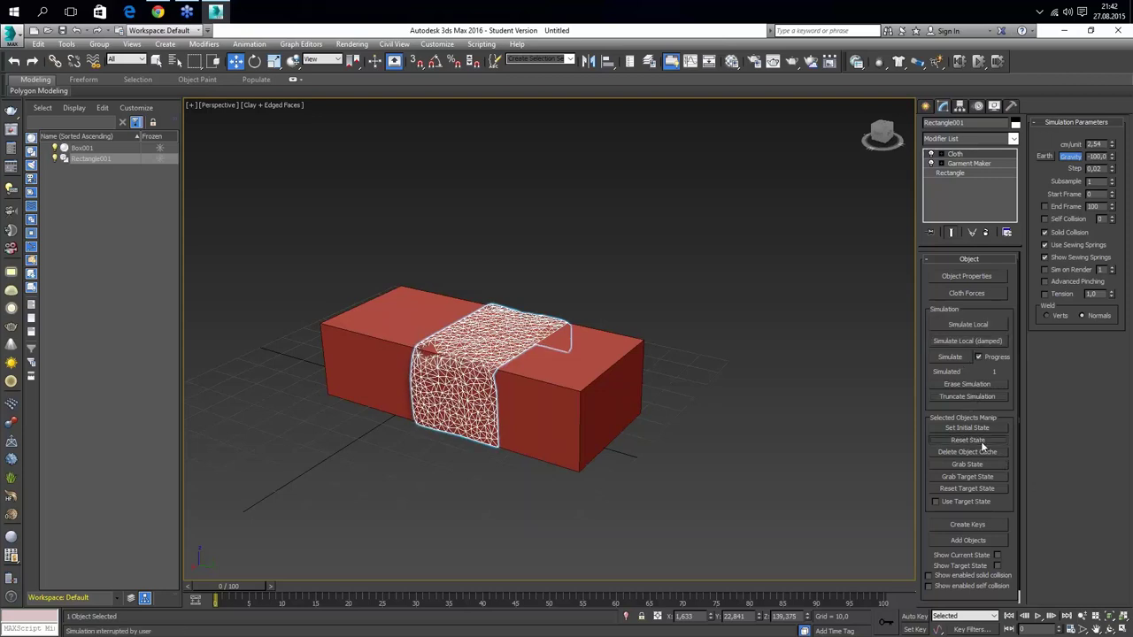
pyautogui.click(968, 325)
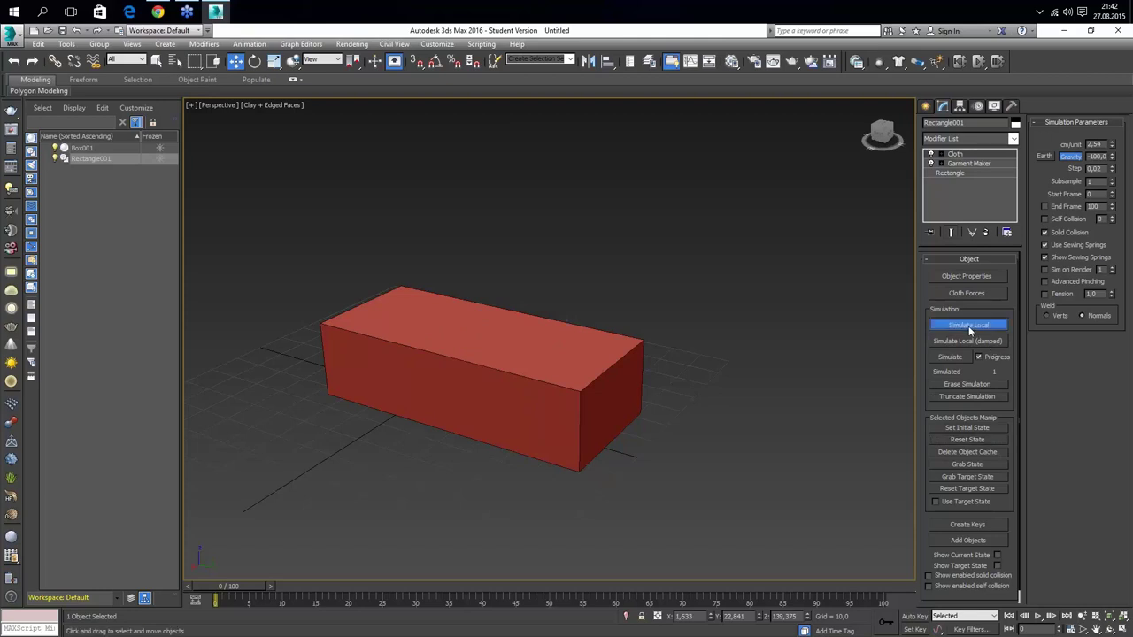
pyautogui.scroll(-5, 717, 307)
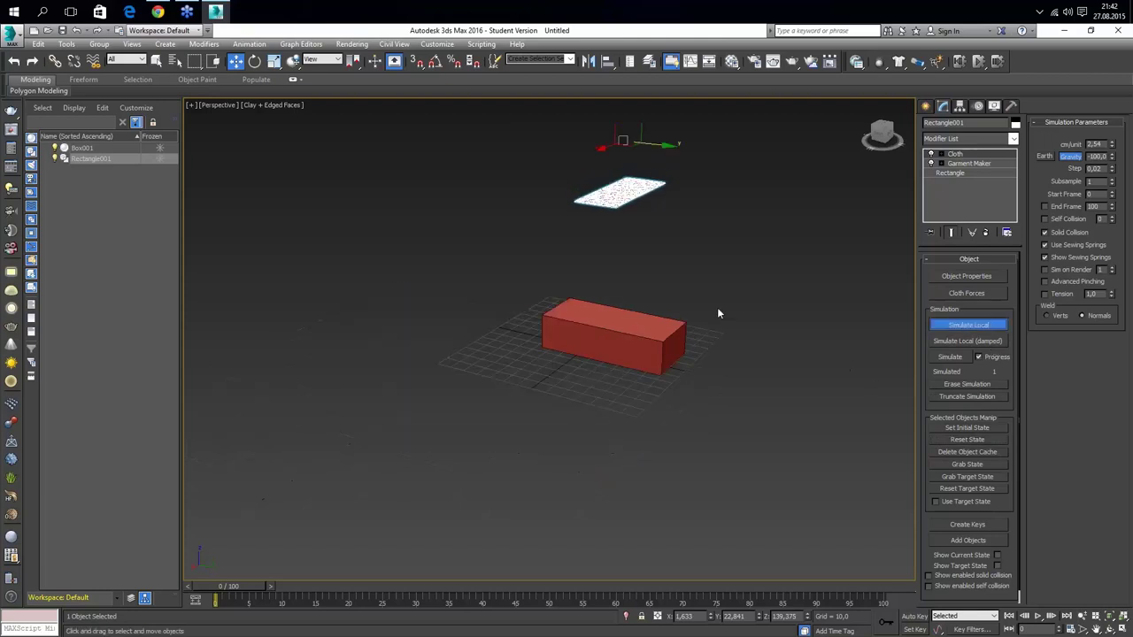
pyautogui.scroll(3, 717, 307)
pyautogui.scroll(2, 603, 220)
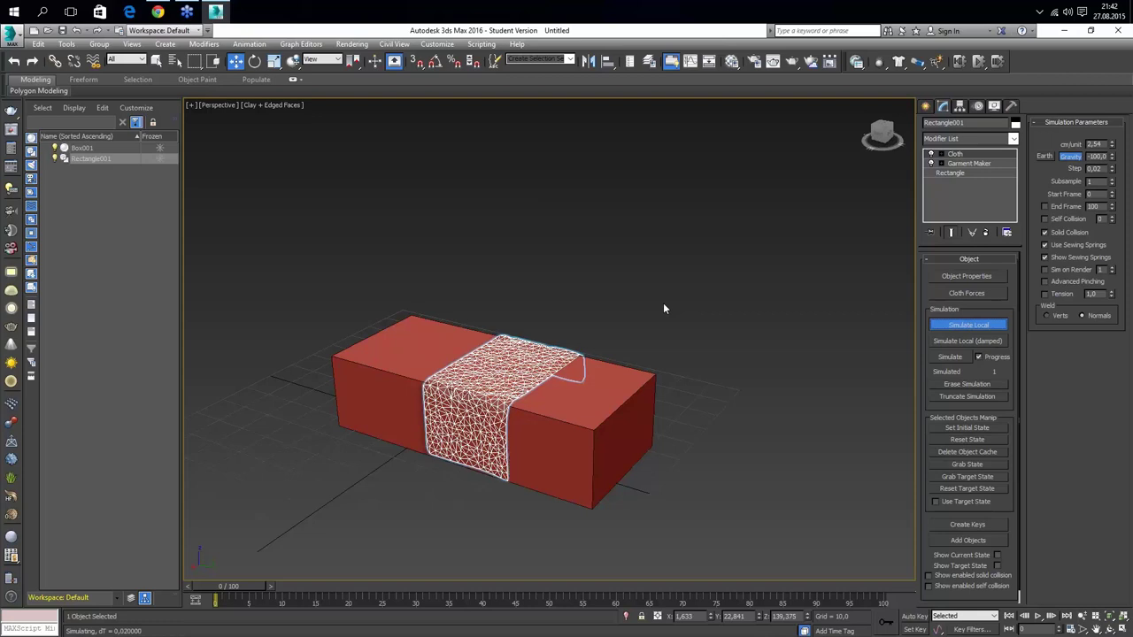
# Erase and reset the cloth simulation, set cm/unit to 1.0, and simulate locally again
pyautogui.press('Escape')
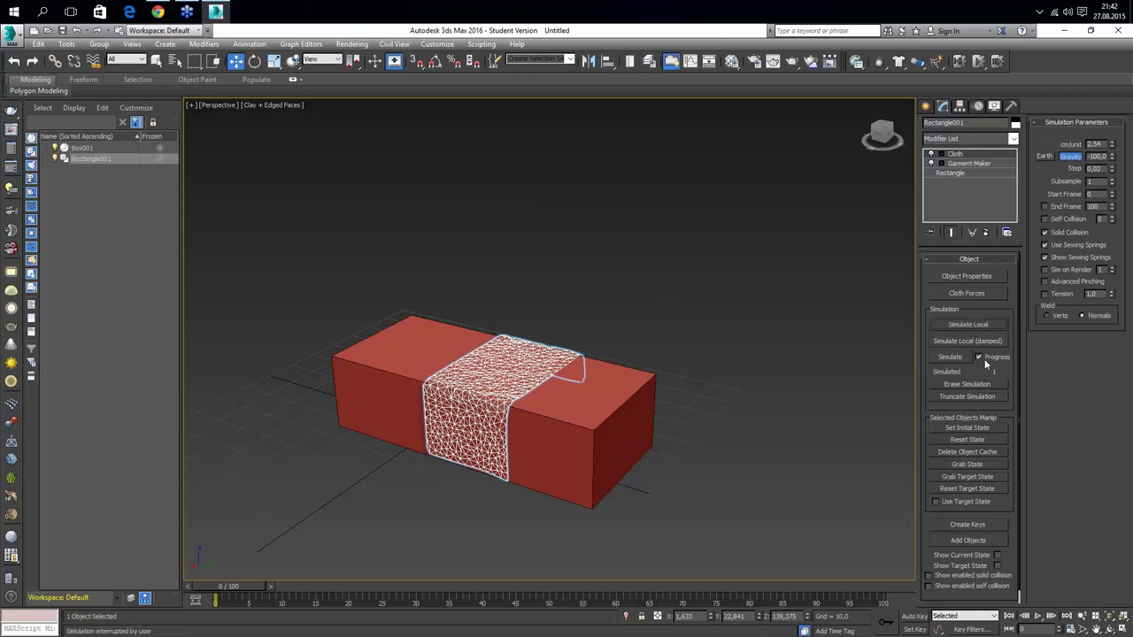
pyautogui.click(970, 386)
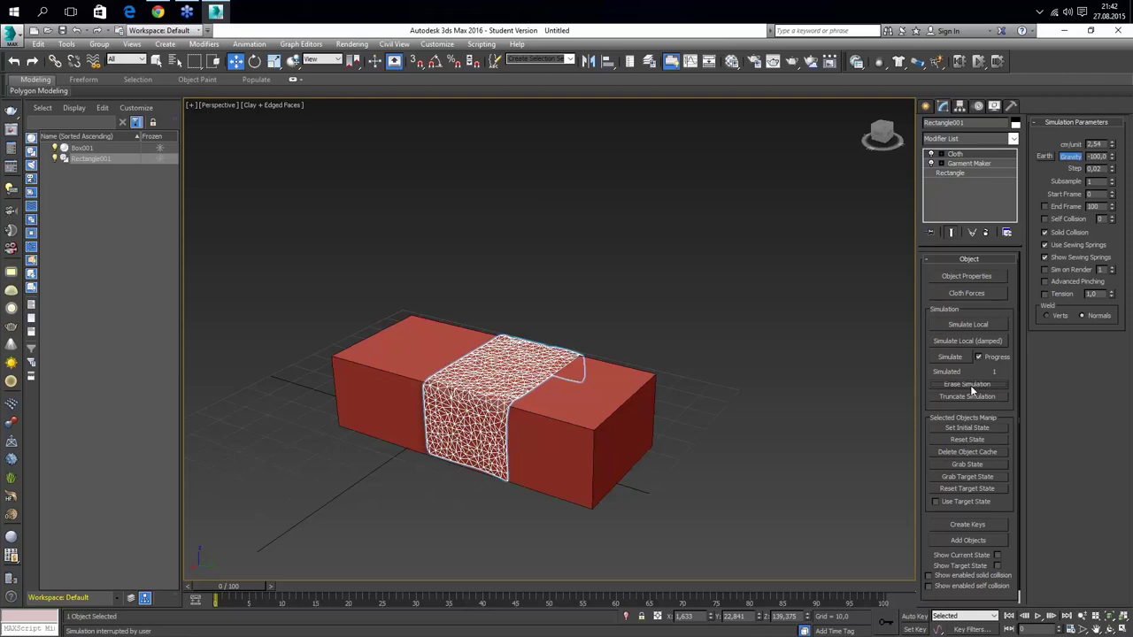
pyautogui.click(975, 440)
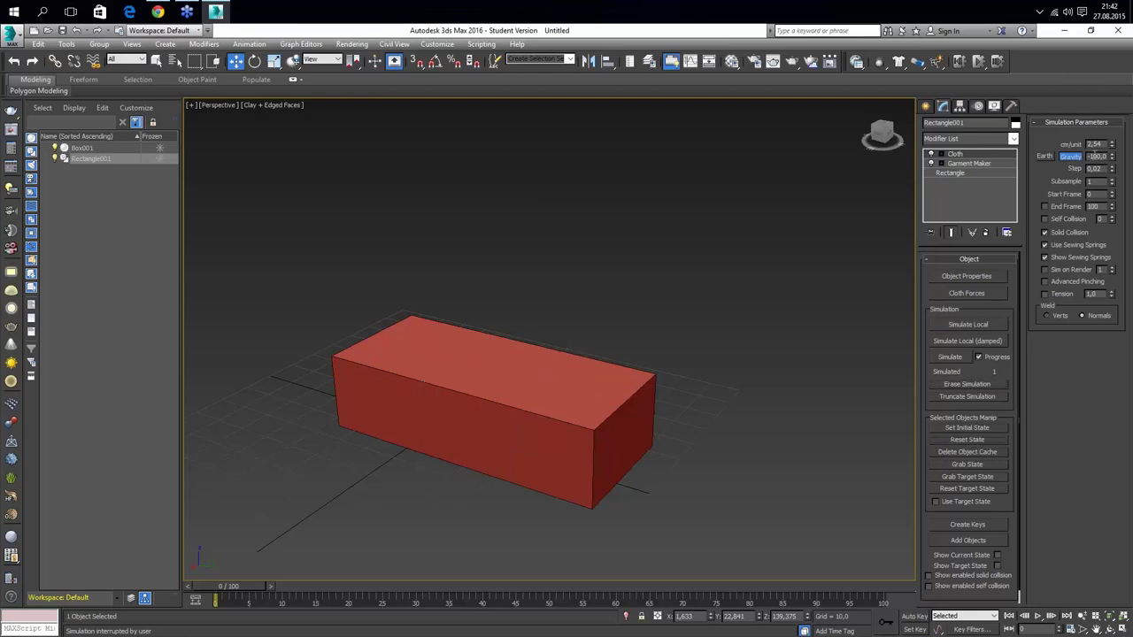
pyautogui.click(1095, 144)
pyautogui.write('1')
pyautogui.press('Return')
pyautogui.click(959, 326)
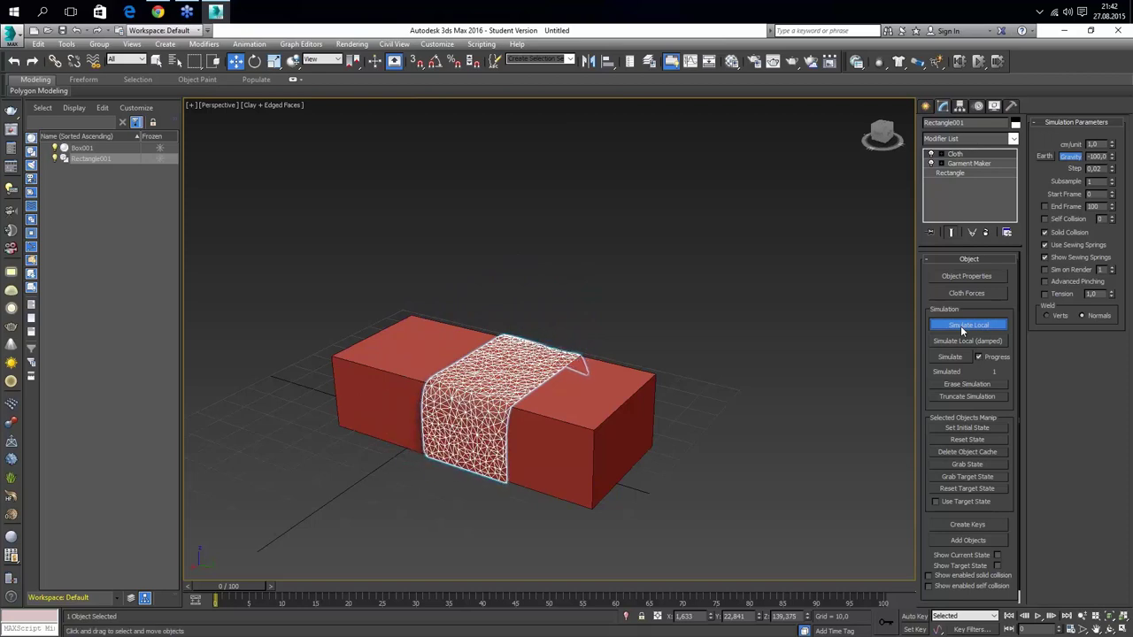
# Stop the local run, reset the cloth, and simulate it across the full timeline
pyautogui.click(960, 326)
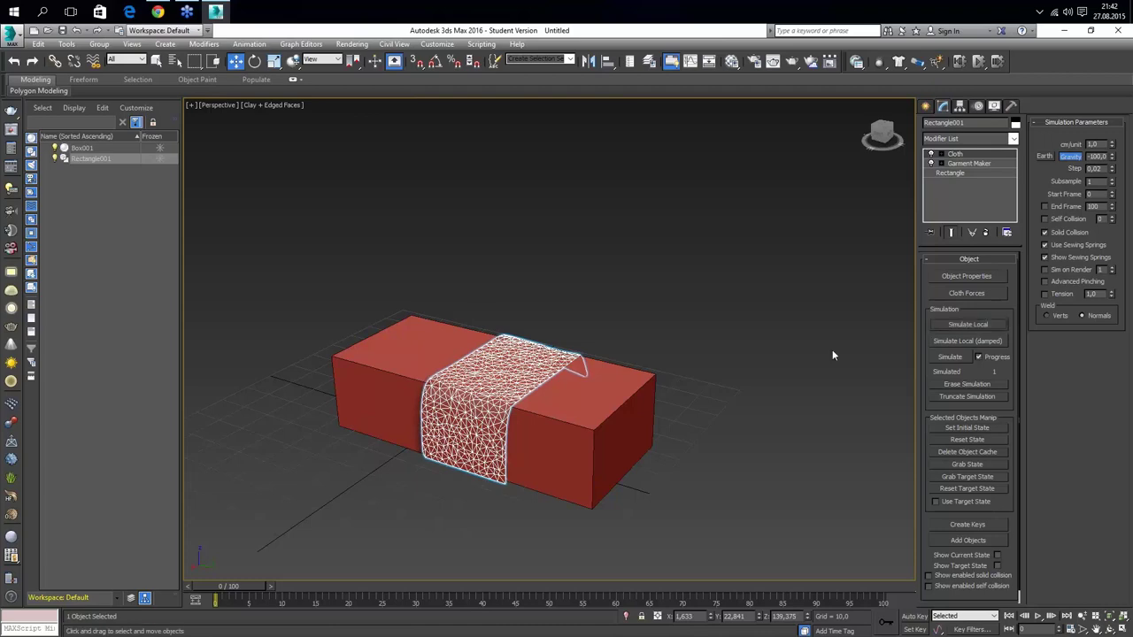
pyautogui.moveTo(646, 387)
pyautogui.keyDown('alt'); pyautogui.mouseDown(button='middle')
pyautogui.moveTo(585, 416)
pyautogui.moveTo(551, 354)
pyautogui.moveTo(561, 370)
pyautogui.moveTo(643, 370)
pyautogui.mouseUp(button='middle'); pyautogui.keyUp('alt')
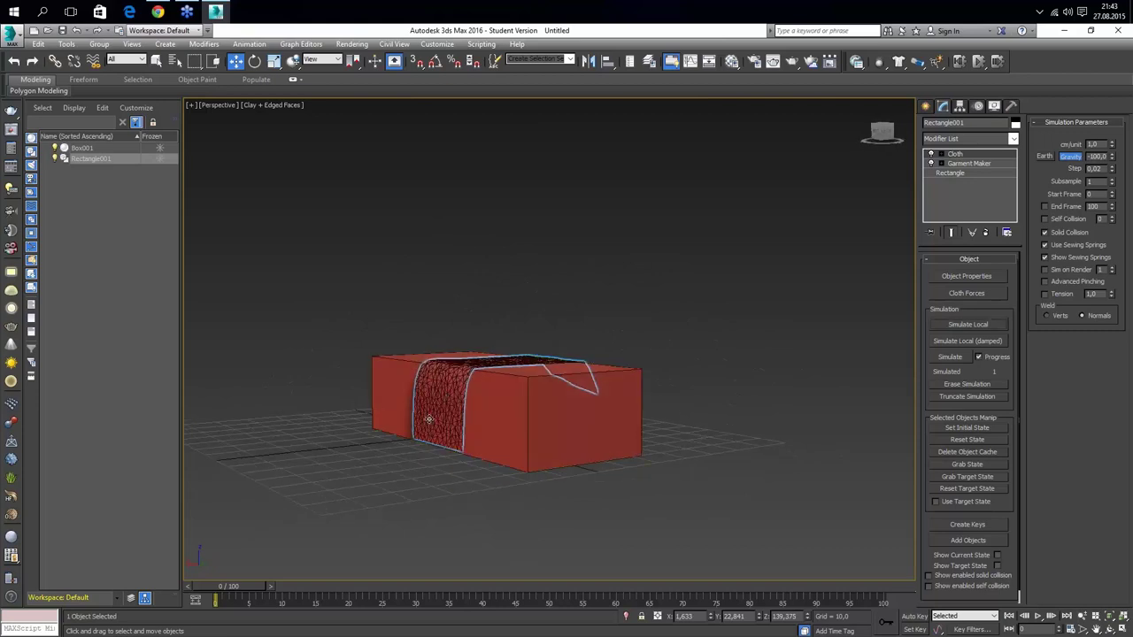
pyautogui.moveTo(566, 427)
pyautogui.keyDown('alt'); pyautogui.mouseDown(button='middle')
pyautogui.moveTo(521, 440)
pyautogui.moveTo(562, 423)
pyautogui.moveTo(623, 430)
pyautogui.moveTo(678, 469)
pyautogui.mouseUp(button='middle'); pyautogui.keyUp('alt')
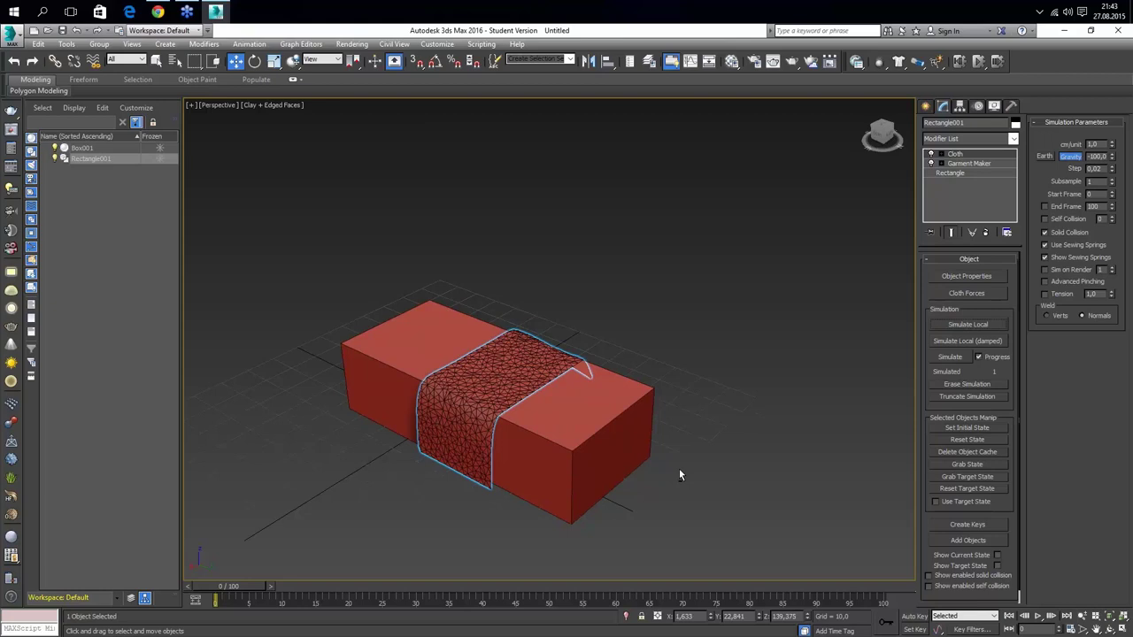
pyautogui.click(980, 440)
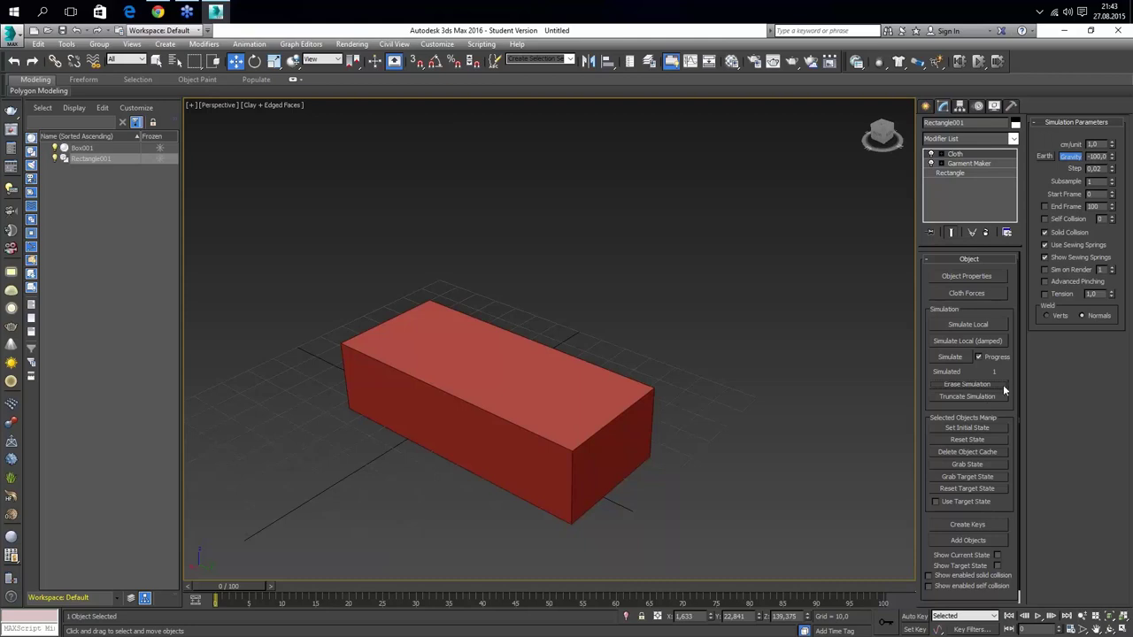
pyautogui.click(949, 357)
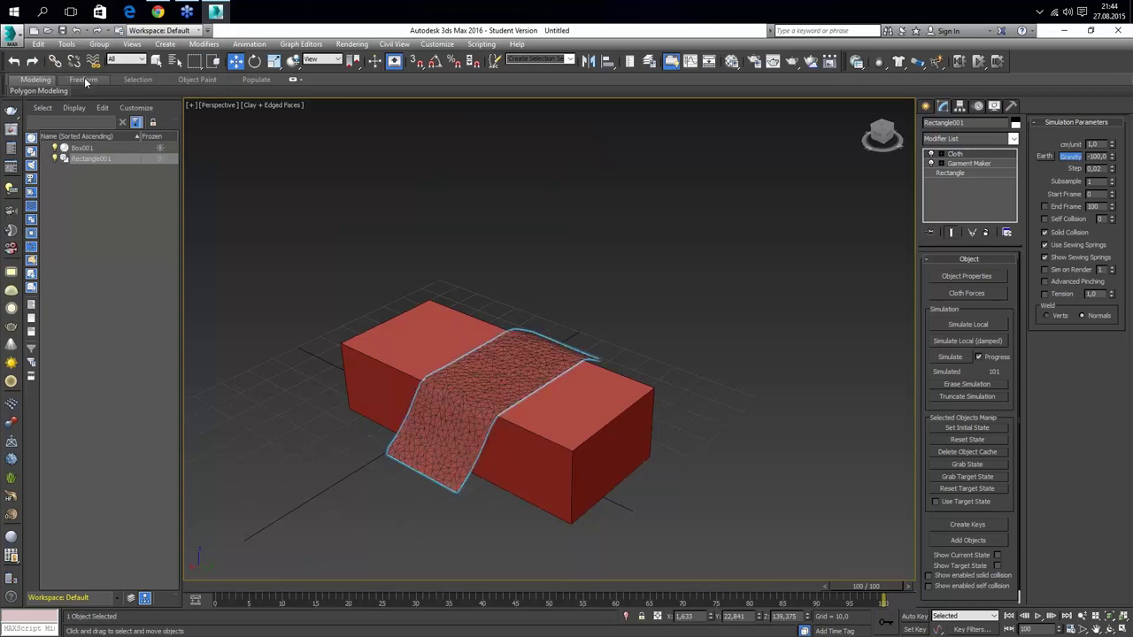
# Erase the simulation, set animation length to 130 frames, return to frame 0, and re-simulate
pyautogui.click(954, 383)
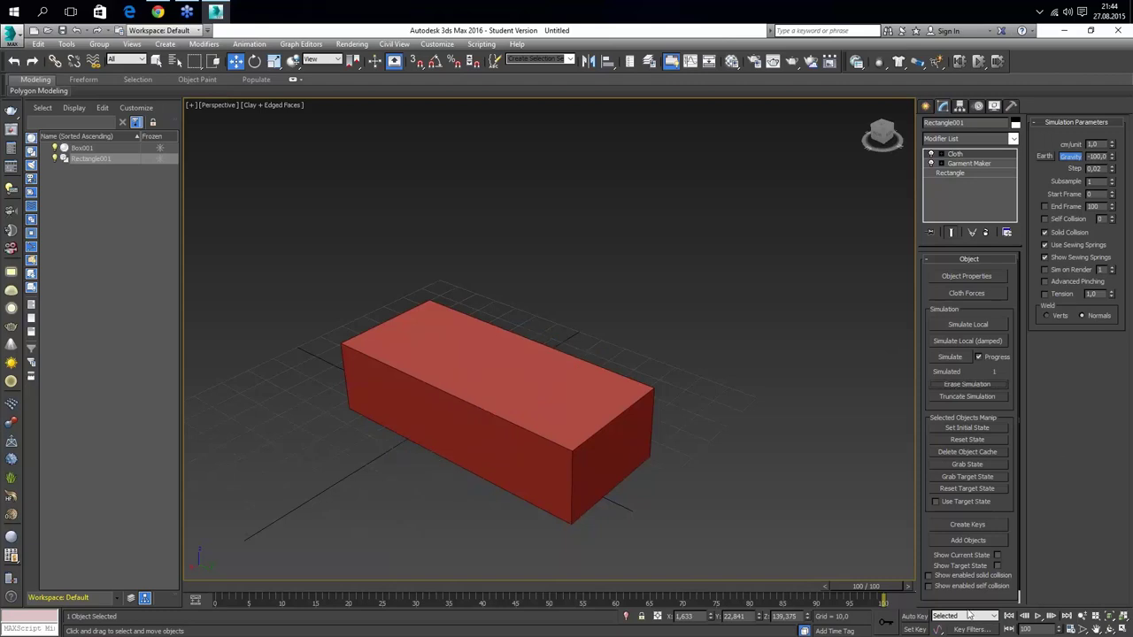
pyautogui.click(1069, 629)
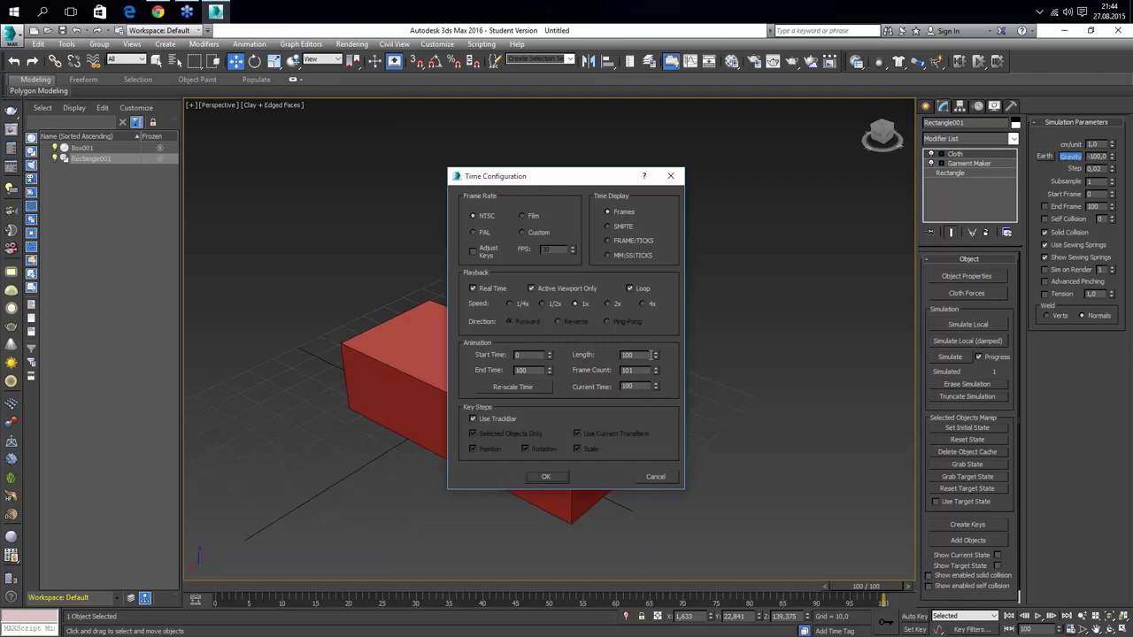
pyautogui.doubleClick(650, 355)
pyautogui.write('1')
pyautogui.write('00')
pyautogui.click(549, 476)
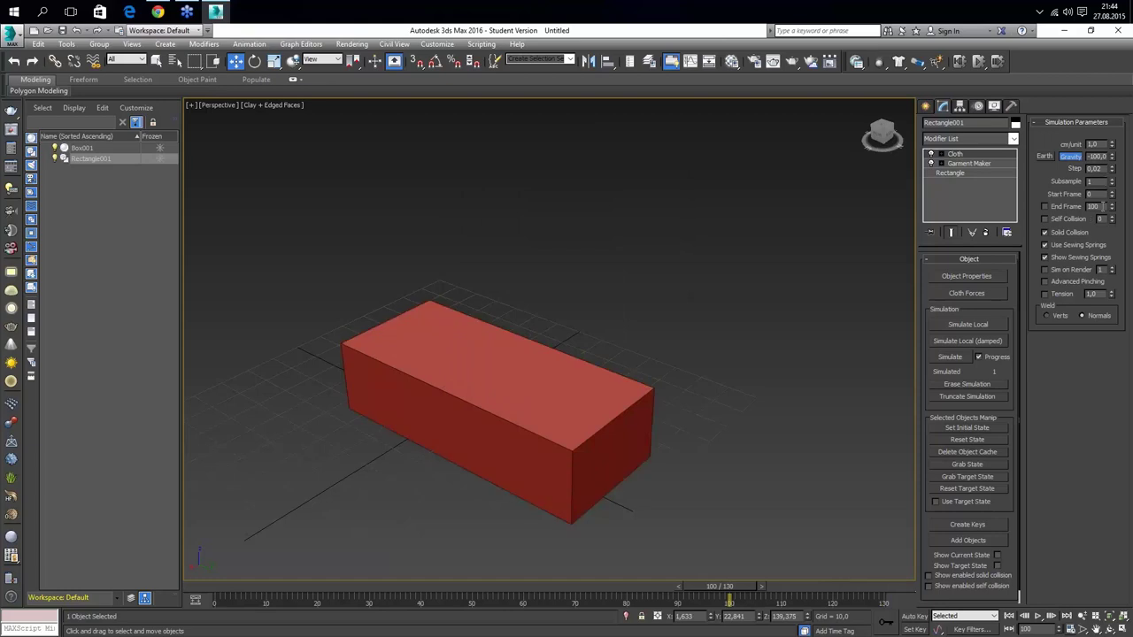
pyautogui.click(1009, 615)
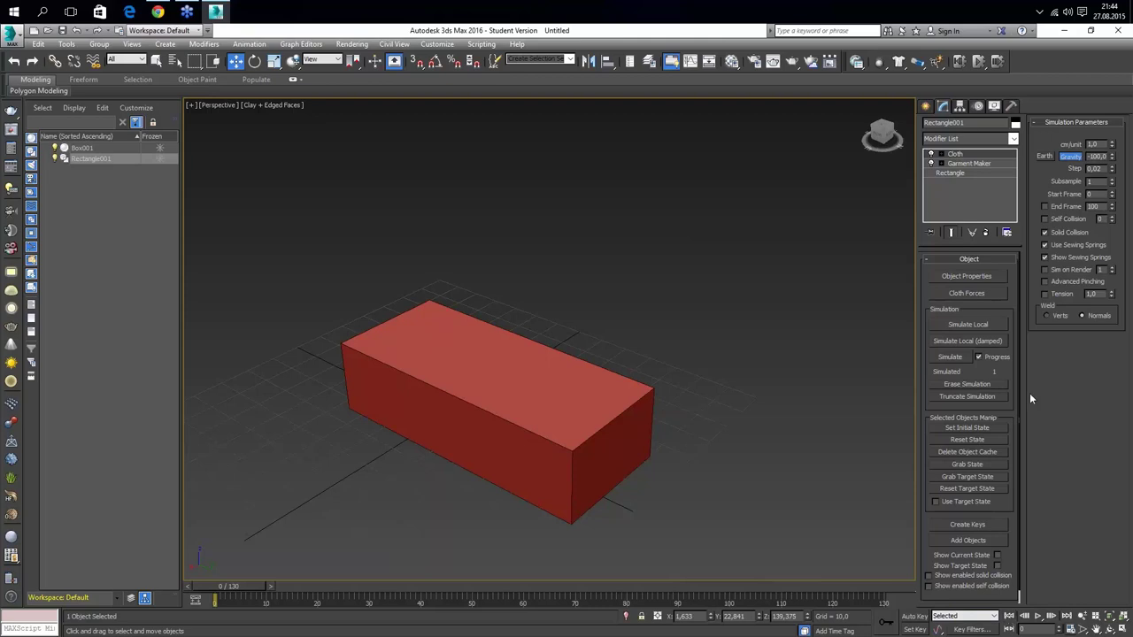
pyautogui.click(951, 358)
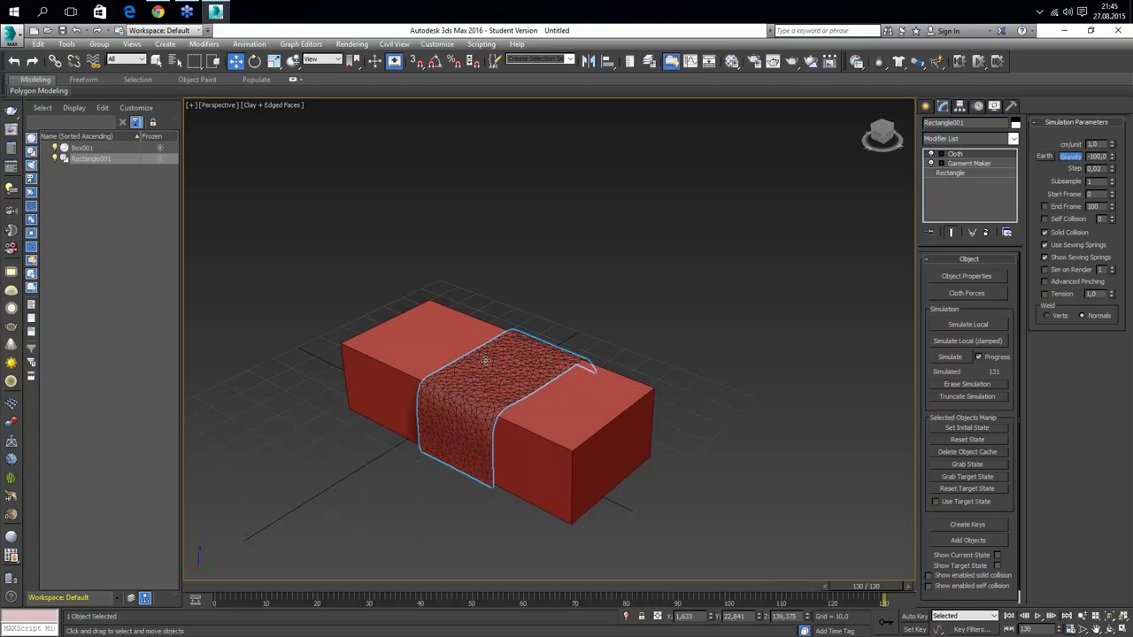
# Orbit the Perspective view to inspect the cloth draped over the red box
pyautogui.moveTo(548, 382)
pyautogui.keyDown('alt'); pyautogui.mouseDown(button='middle')
pyautogui.moveTo(567, 380)
pyautogui.moveTo(526, 359)
pyautogui.moveTo(626, 362)
pyautogui.mouseUp(button='middle'); pyautogui.keyUp('alt')
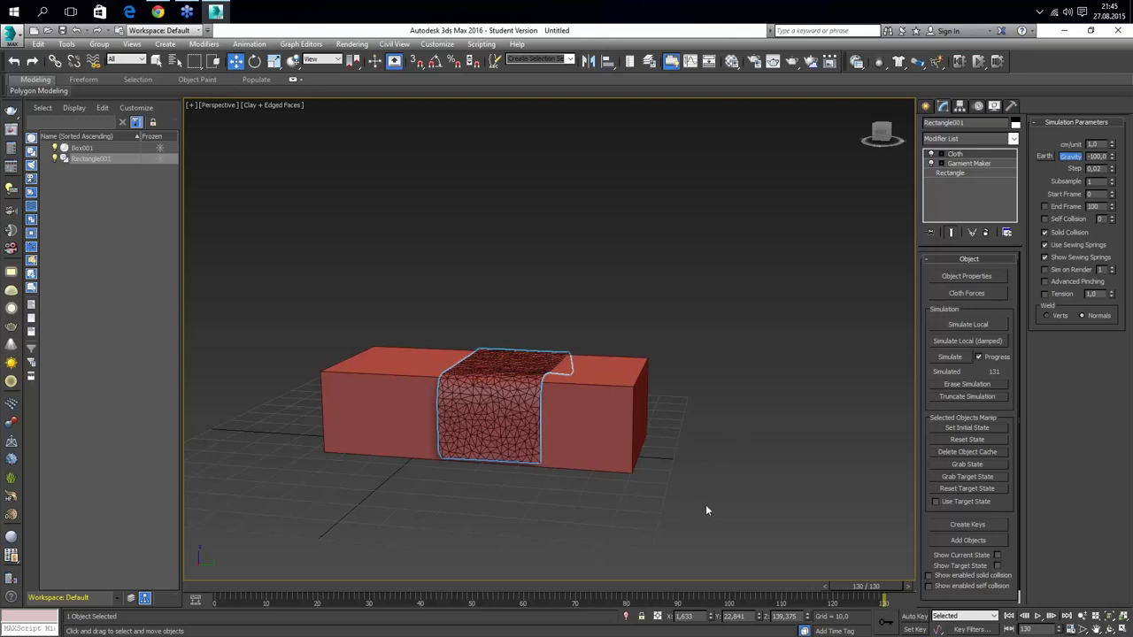
# Delete the box and cloth, reset the four-view layout, and maximize the Left view
pyautogui.moveTo(703, 503); pyautogui.dragTo(328, 303)
pyautogui.press('Delete')
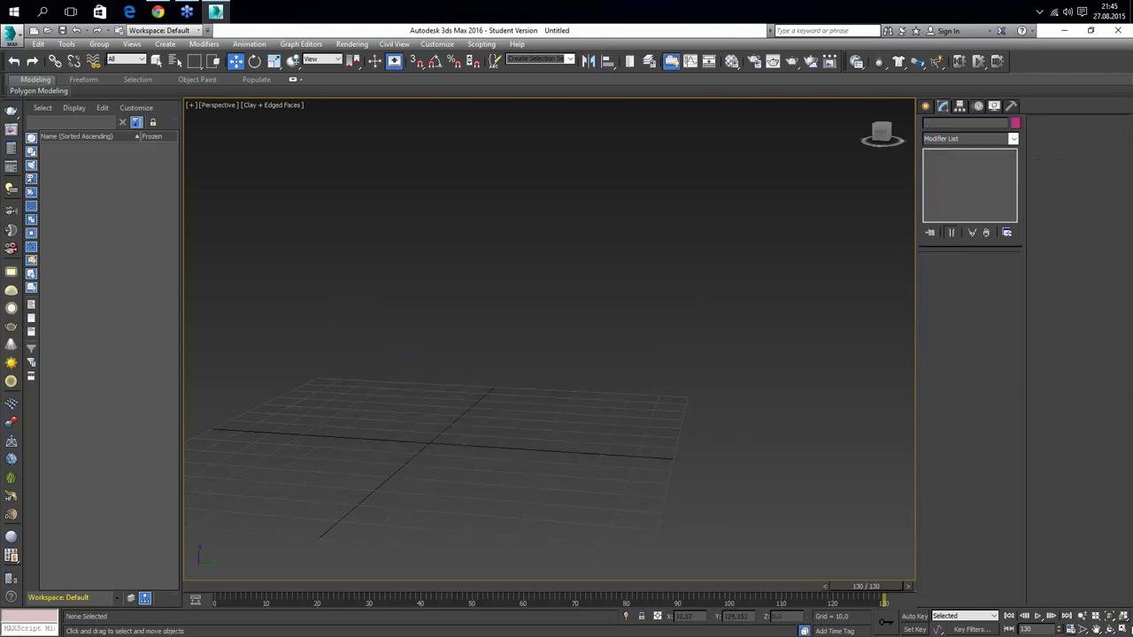
pyautogui.hotkey('alt', 'w')
pyautogui.click(771, 273)
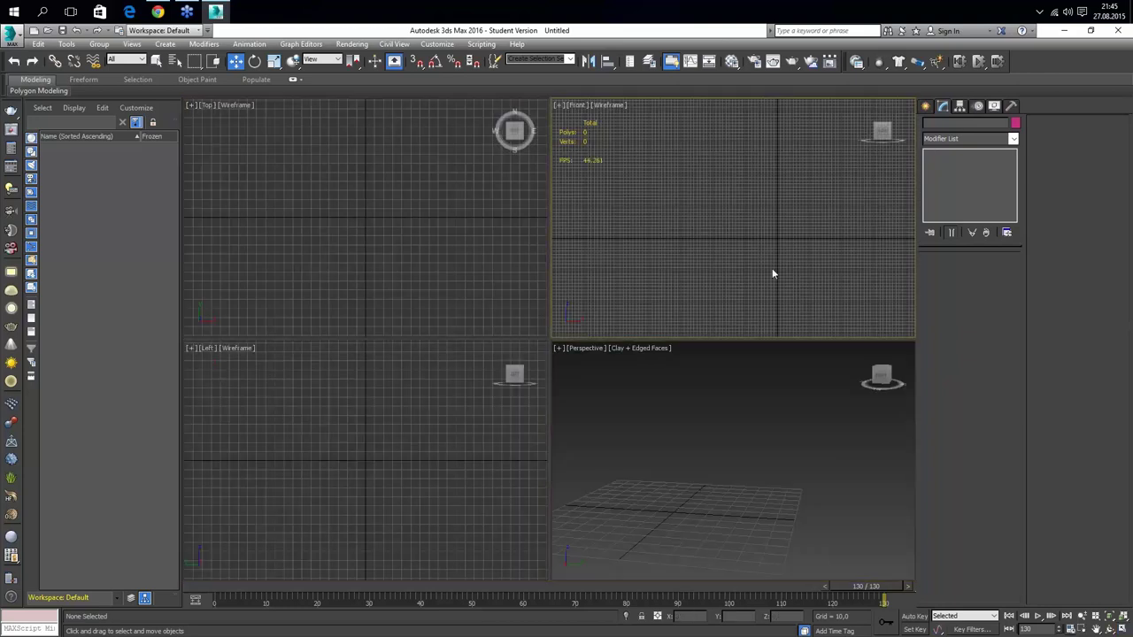
pyautogui.press('z')
pyautogui.click(364, 213)
pyautogui.click(515, 455)
pyautogui.click(734, 521)
pyautogui.press('z')
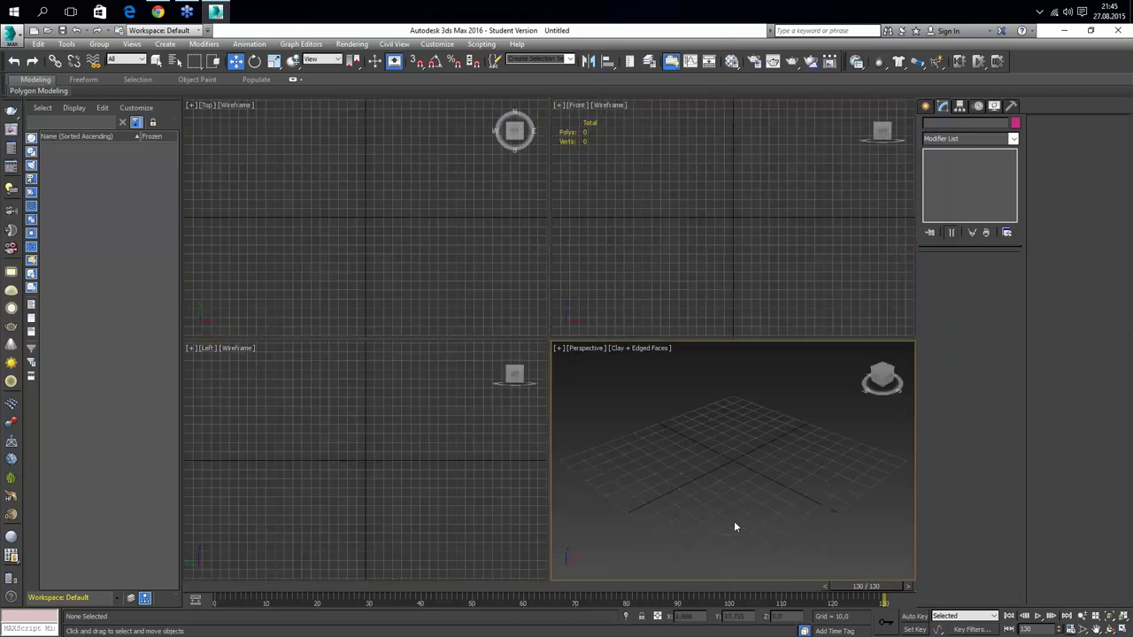
pyautogui.click(725, 318)
pyautogui.click(359, 460)
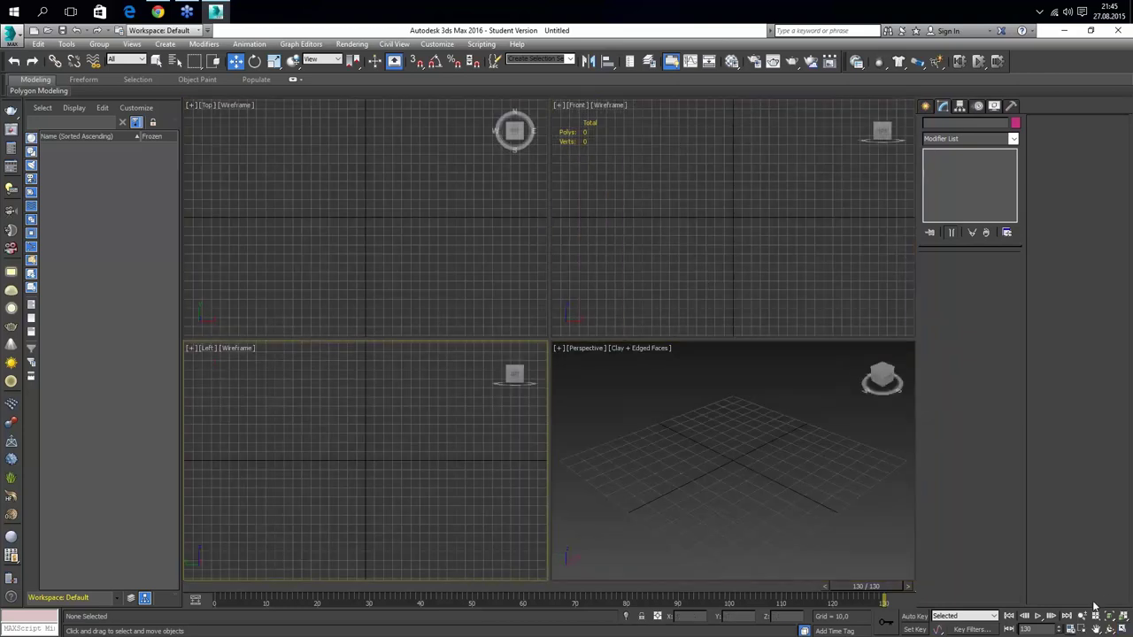
pyautogui.click(1123, 627)
# Start a Line shape and sketch a first profile attempt, then undo it
pyautogui.click(926, 105)
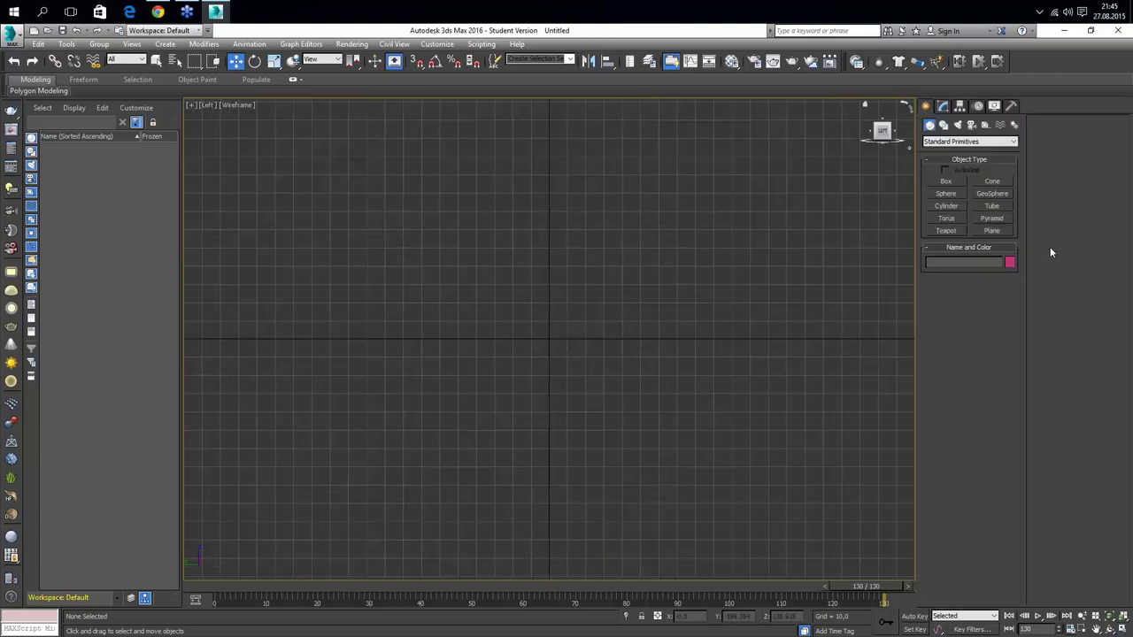
pyautogui.click(944, 125)
pyautogui.click(947, 192)
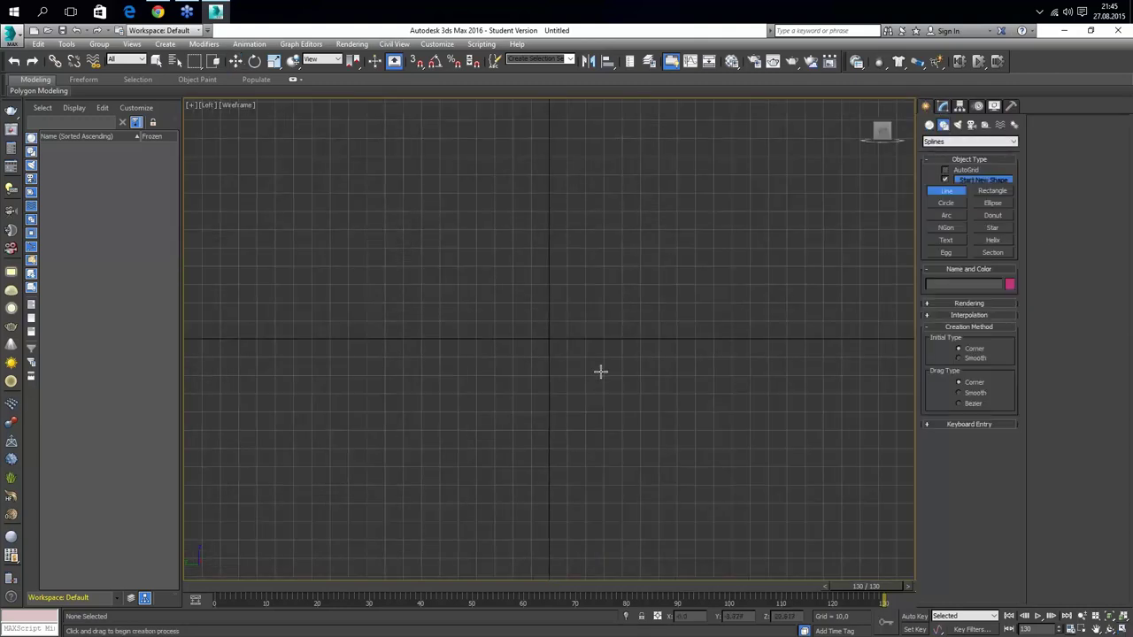
pyautogui.click(734, 337)
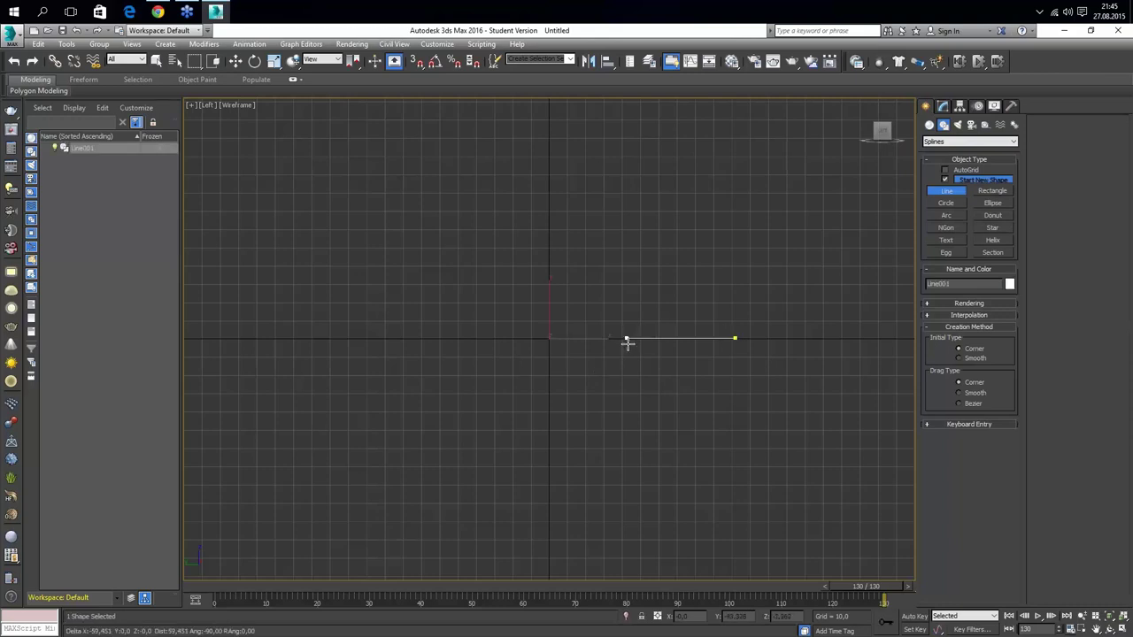
pyautogui.click(549, 338)
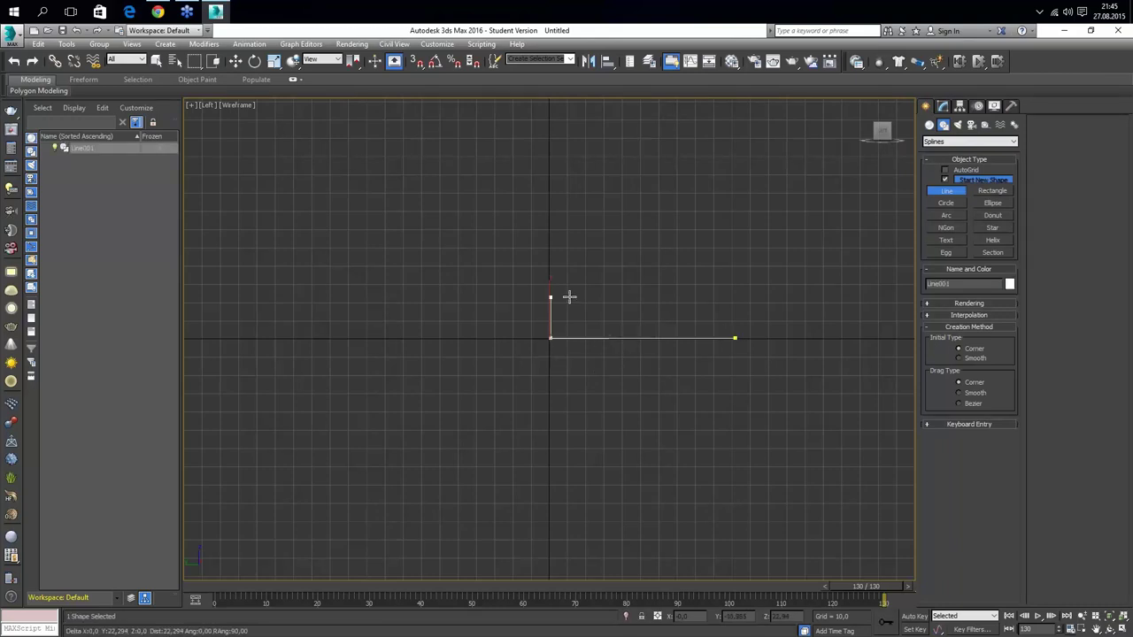
pyautogui.keyDown('shift'); pyautogui.click(531, 315); pyautogui.keyUp('shift')
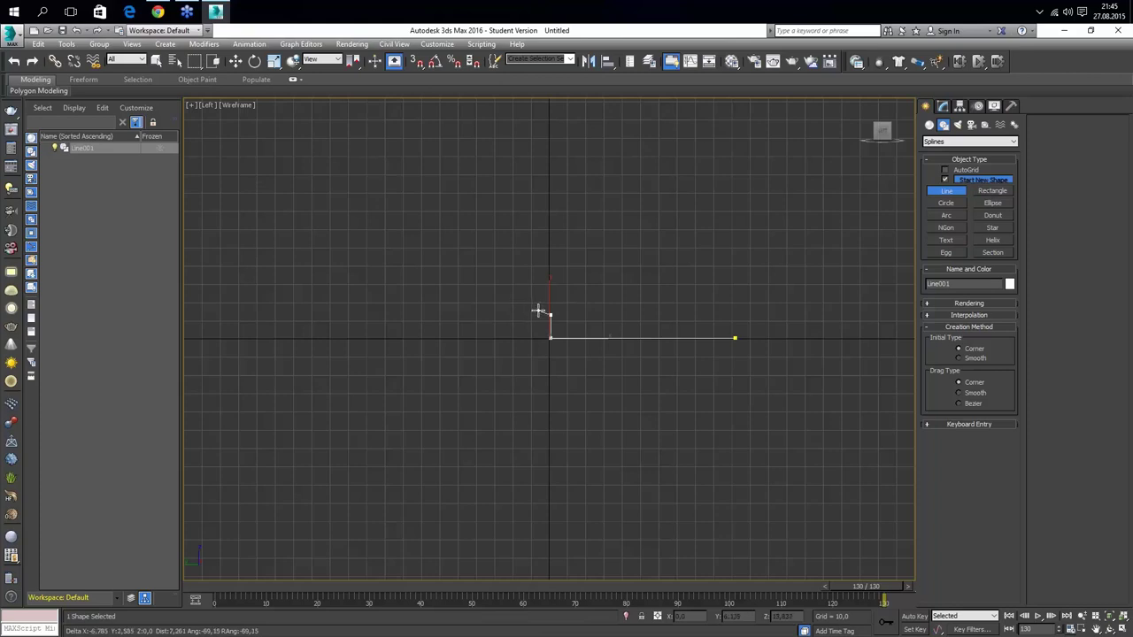
pyautogui.rightClick(595, 323)
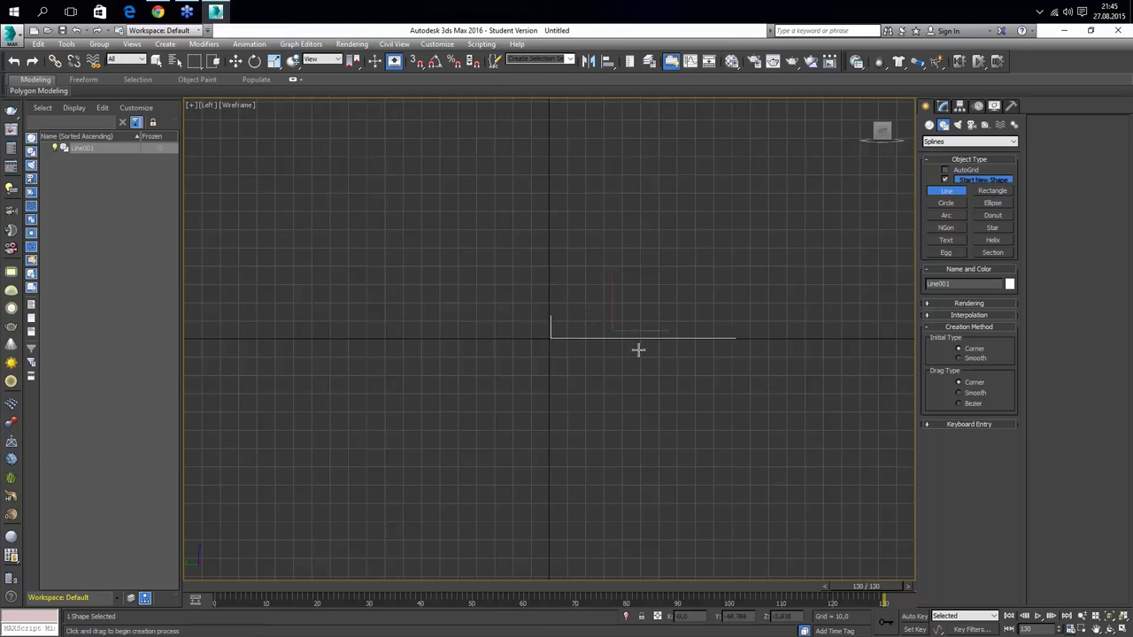
pyautogui.hotkey('ctrl', 'z')
# Draw the L profile: horizontal base, short diagonal corner, and tall vertical side
pyautogui.click(682, 339)
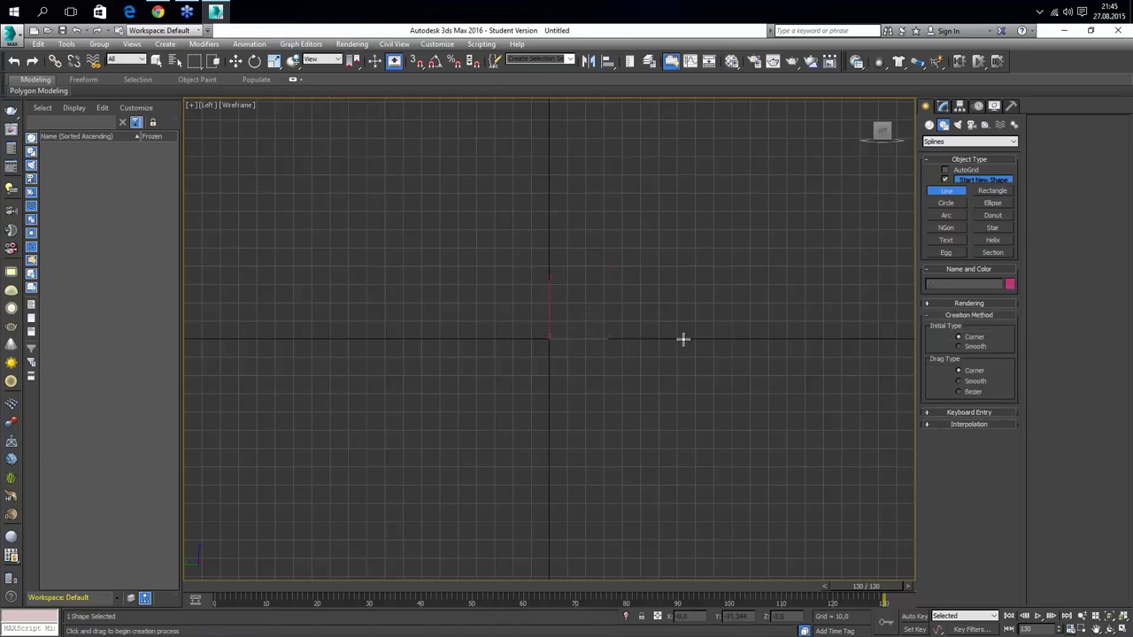
pyautogui.keyDown('shift'); pyautogui.click(546, 351); pyautogui.keyUp('shift')
pyautogui.click(524, 316)
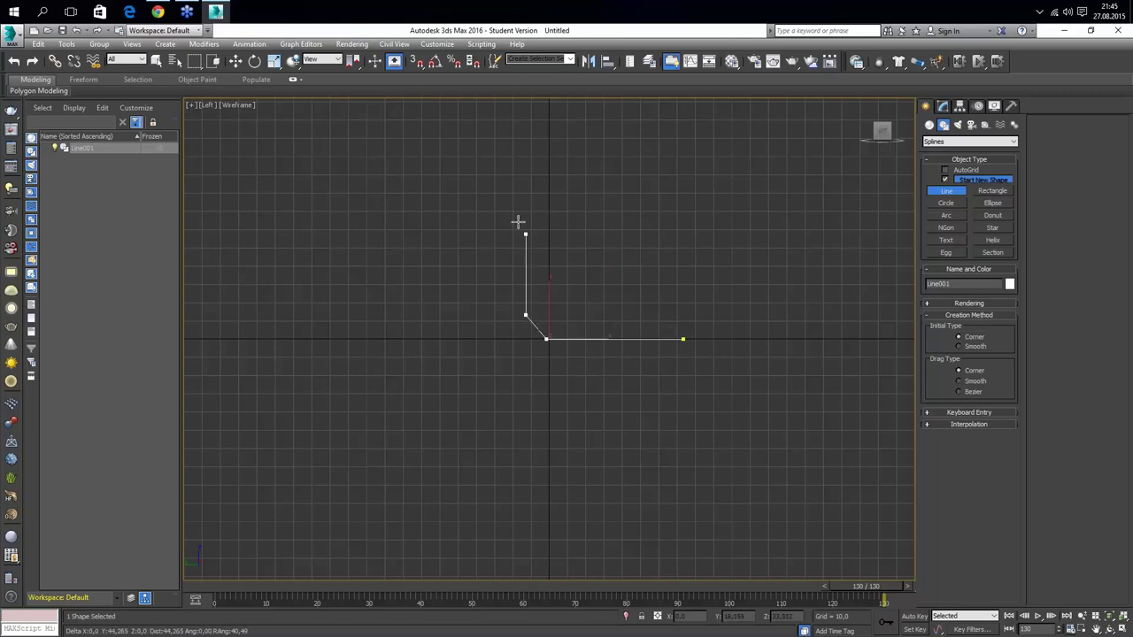
pyautogui.click(525, 116)
pyautogui.rightClick(586, 193)
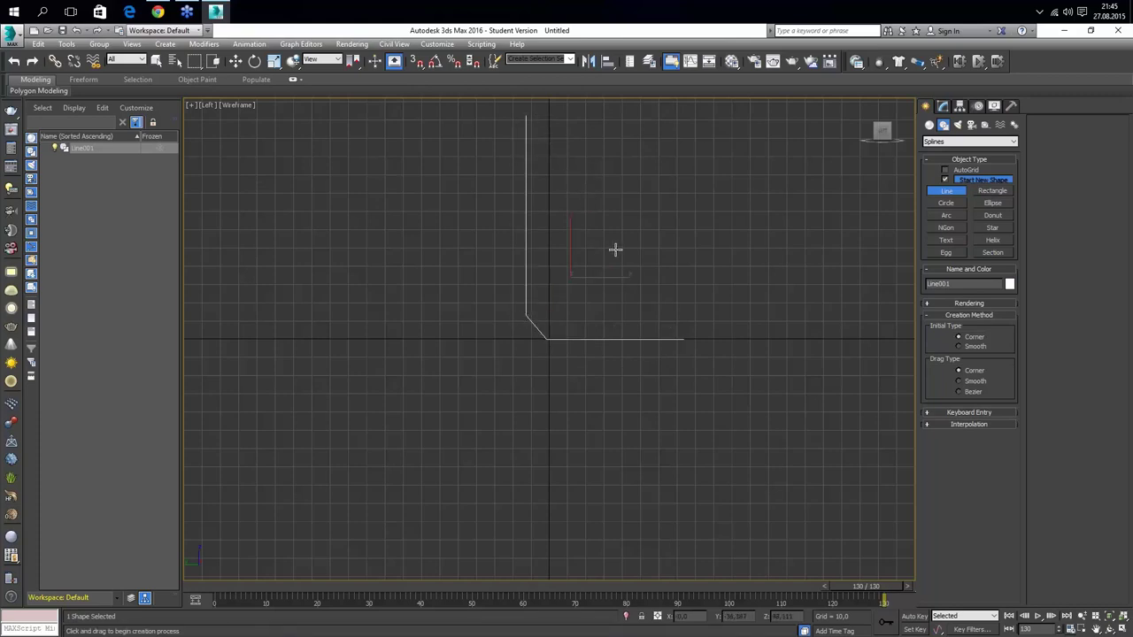
pyautogui.moveTo(614, 248); pyautogui.dragTo(536, 330, button='middle')
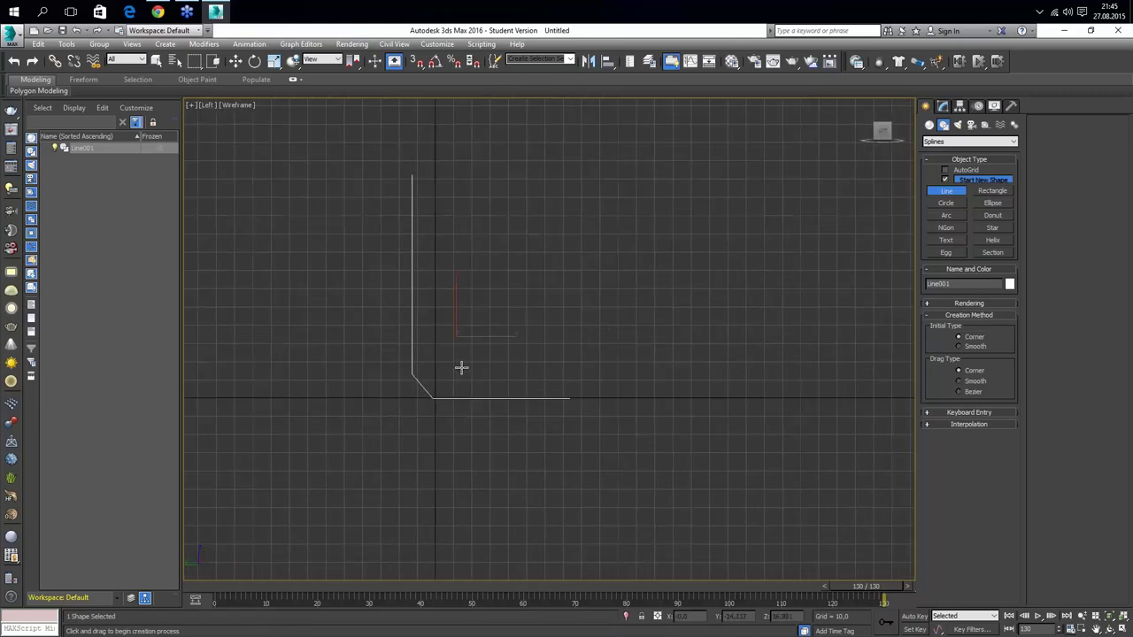
pyautogui.moveTo(460, 367); pyautogui.dragTo(496, 417, button='middle')
pyautogui.press('w')
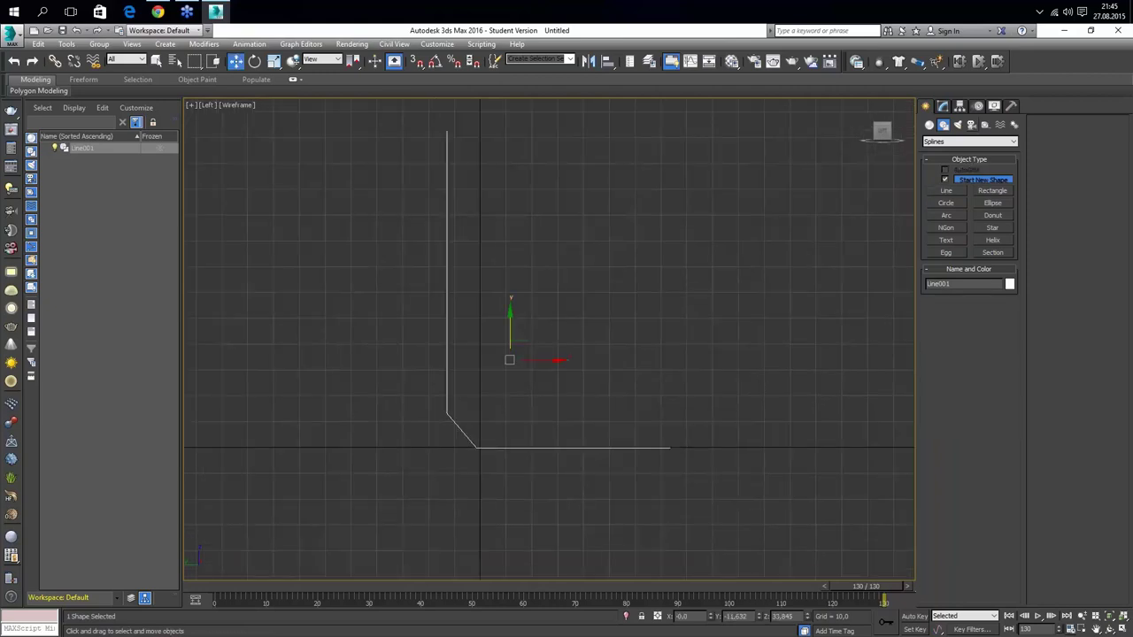
pyautogui.click(942, 105)
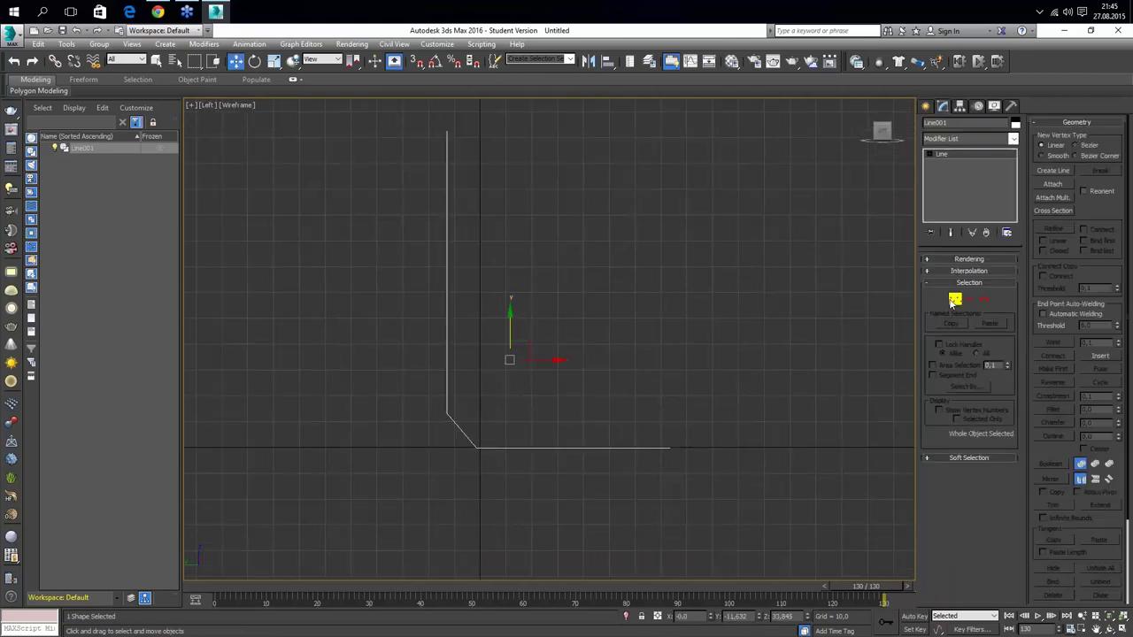
# Fillet the line's two corner vertices into a smooth curved arc
pyautogui.click(954, 300)
pyautogui.moveTo(433, 399); pyautogui.dragTo(534, 483)
pyautogui.click(1065, 411)
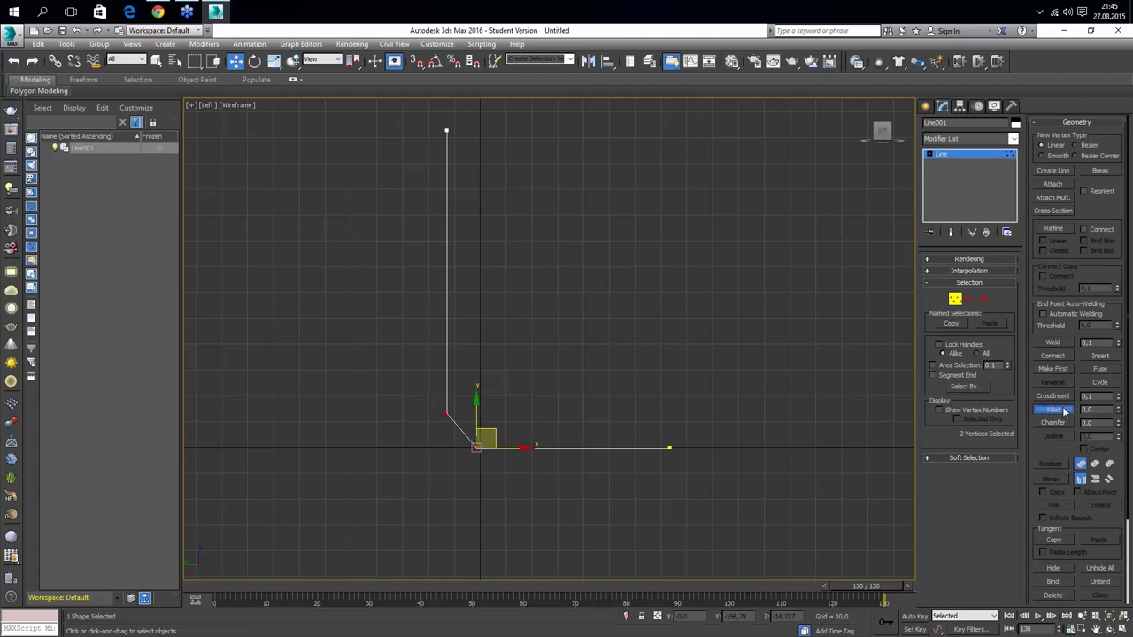
pyautogui.moveTo(478, 446); pyautogui.dragTo(486, 386)
pyautogui.click(1061, 409)
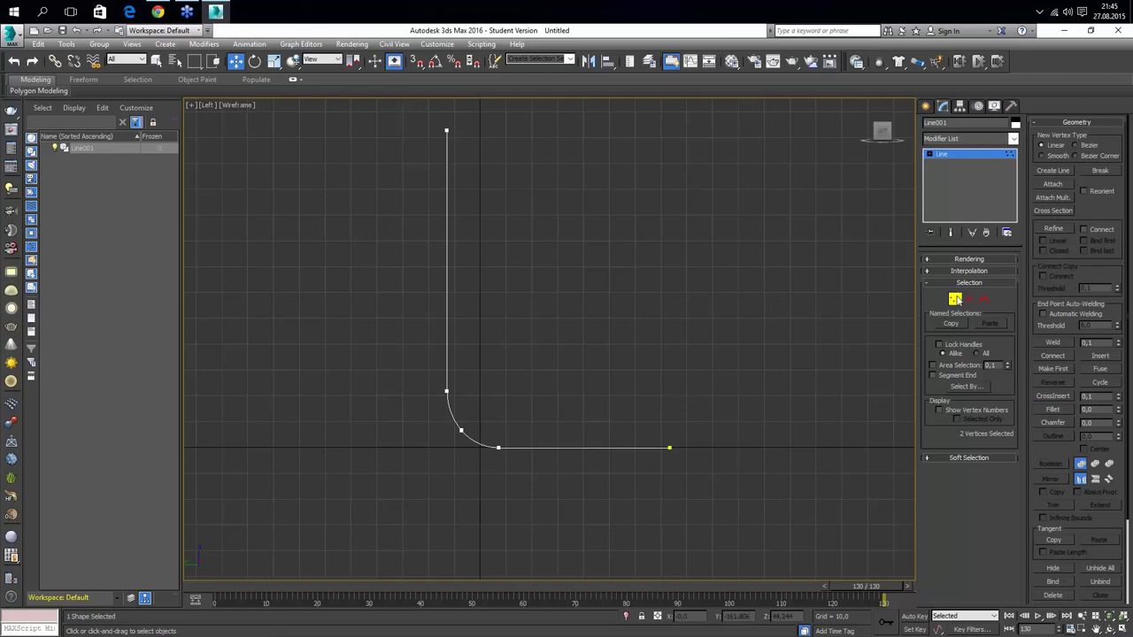
pyautogui.click(955, 299)
pyautogui.click(894, 426)
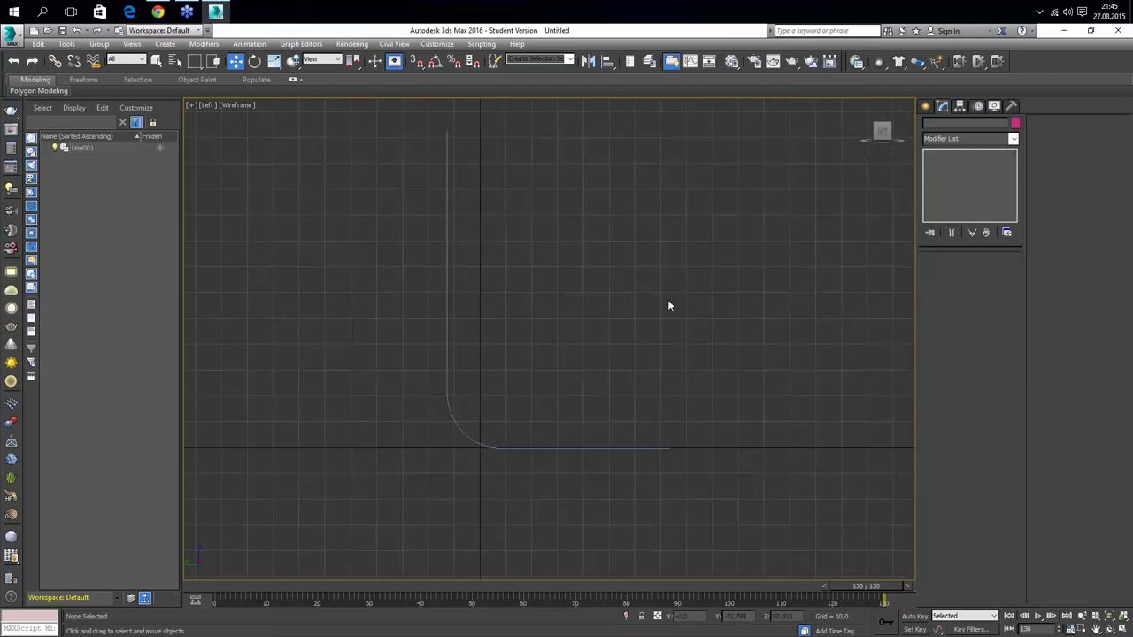
pyautogui.click(584, 447)
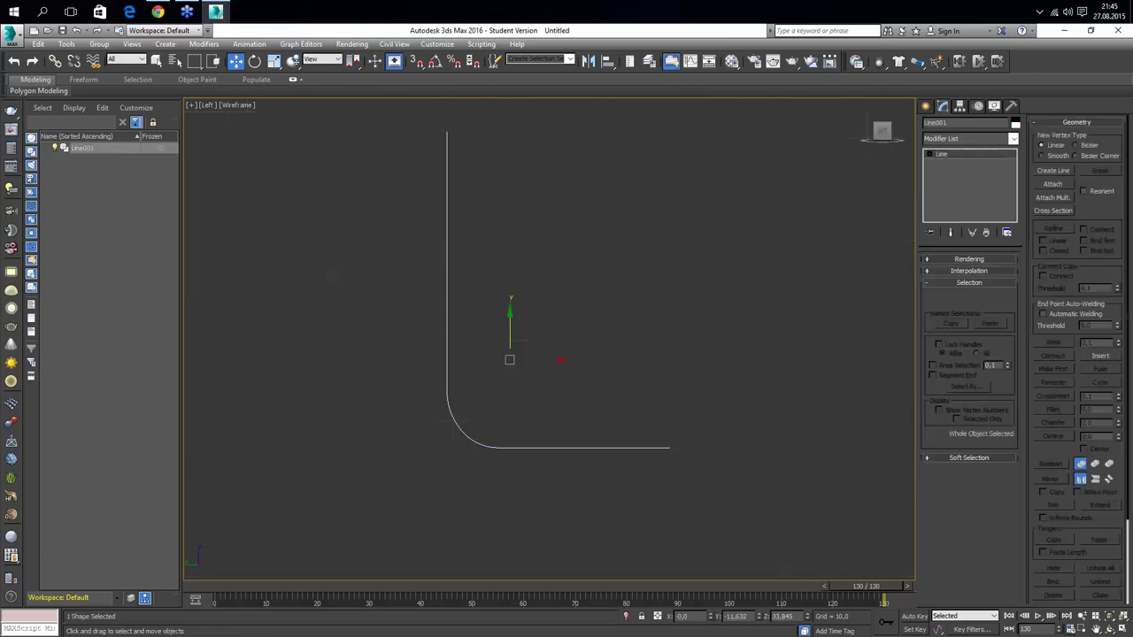
# Apply a Lathe modifier to the line and view it in a maximized Perspective view
pyautogui.click(962, 140)
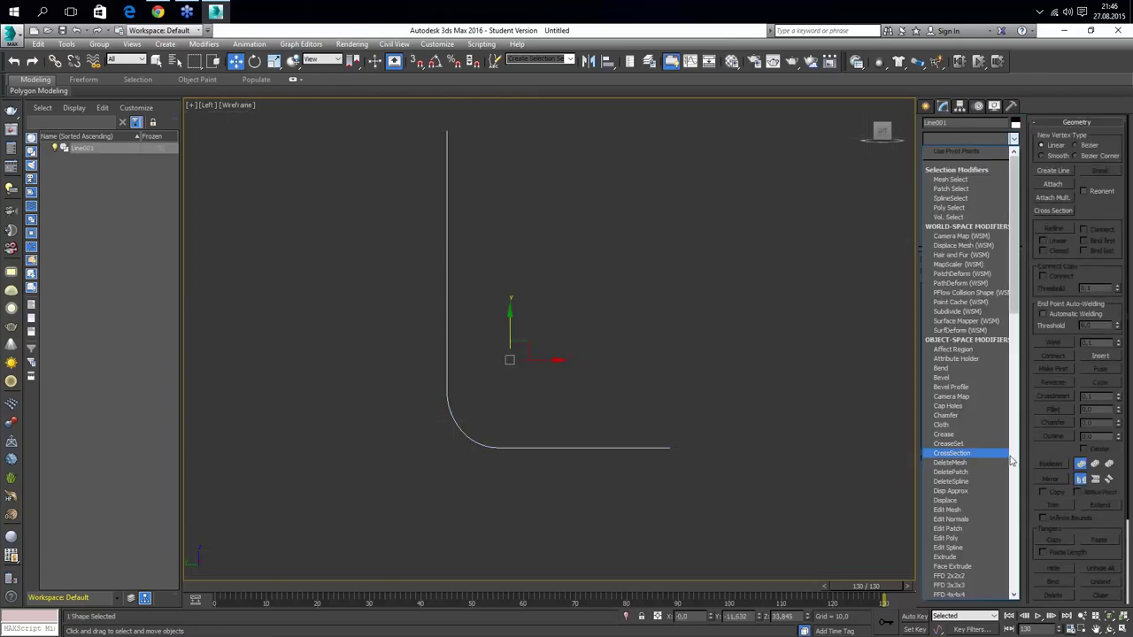
pyautogui.scroll(-1, 1011, 460)
pyautogui.scroll(-3, 1011, 460)
pyautogui.scroll(-1, 1011, 460)
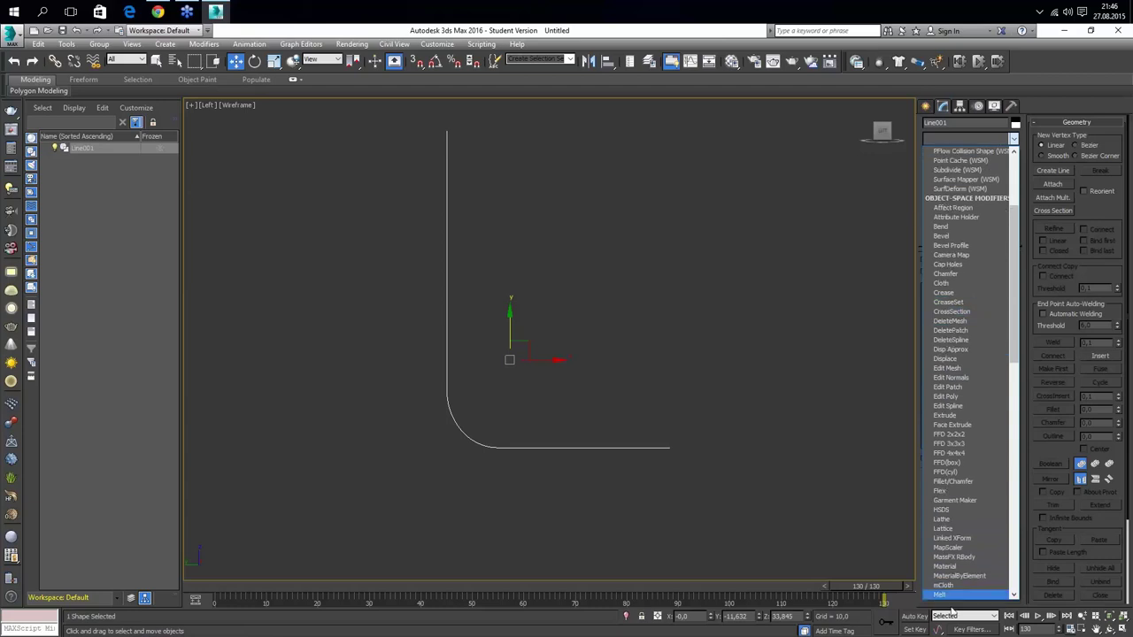
pyautogui.click(950, 521)
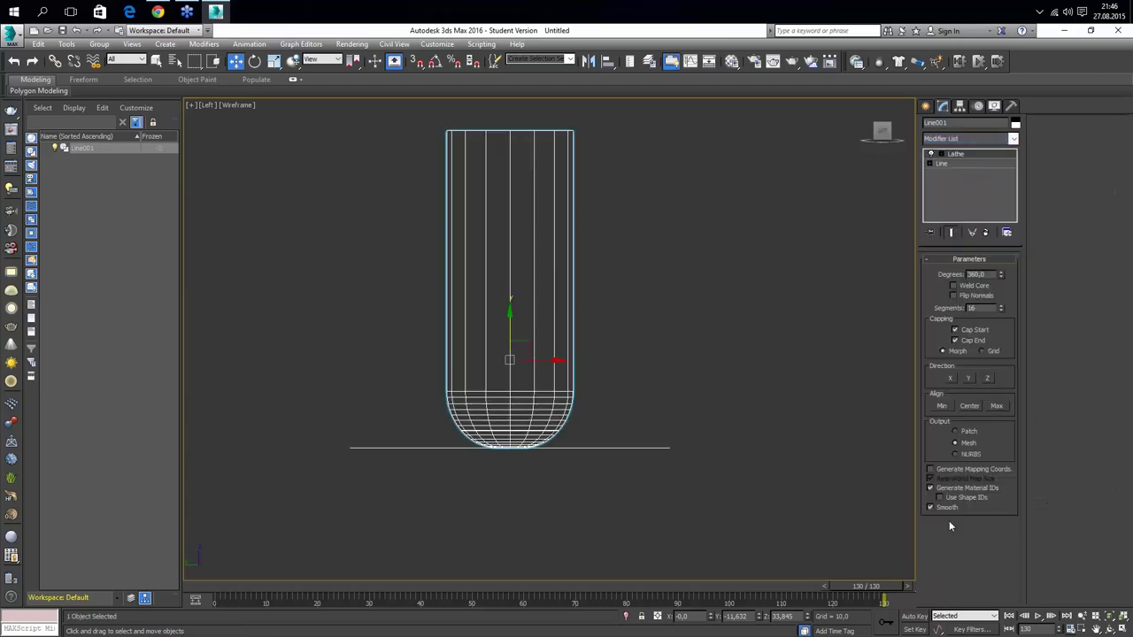
pyautogui.click(1120, 628)
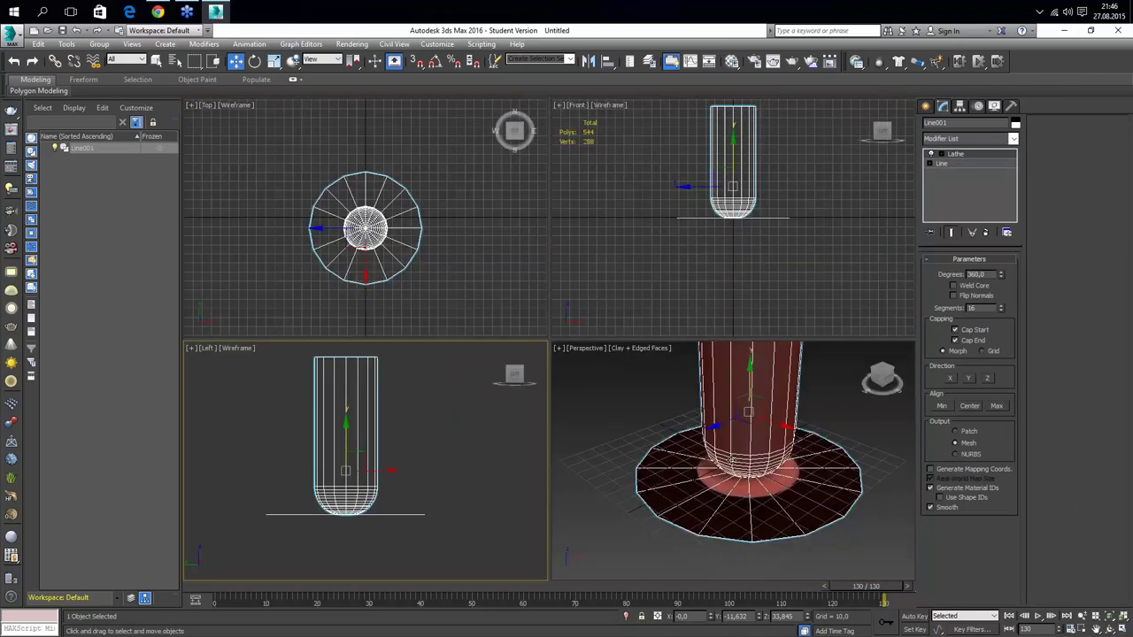
pyautogui.click(1120, 627)
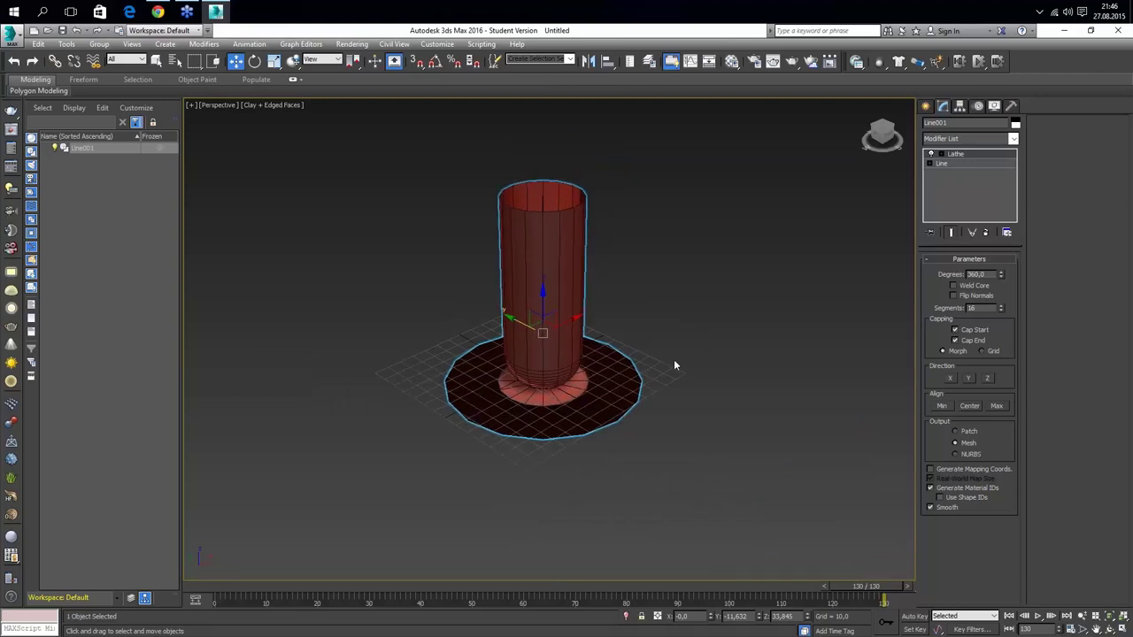
pyautogui.click(677, 496)
pyautogui.hotkey('ctrl', 'z')
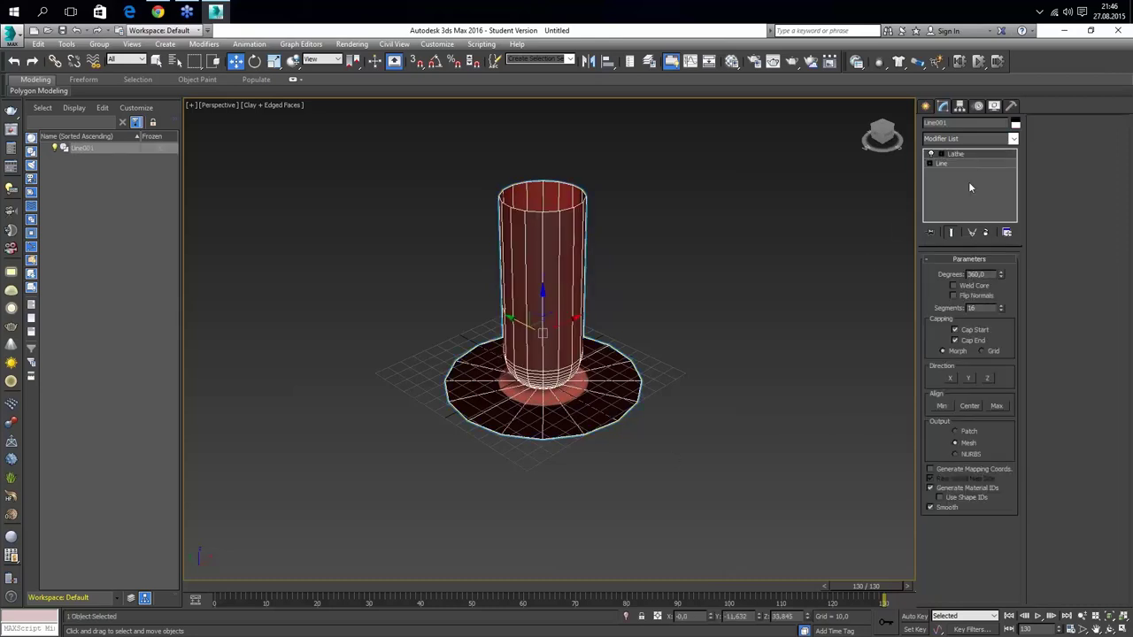
pyautogui.click(954, 296)
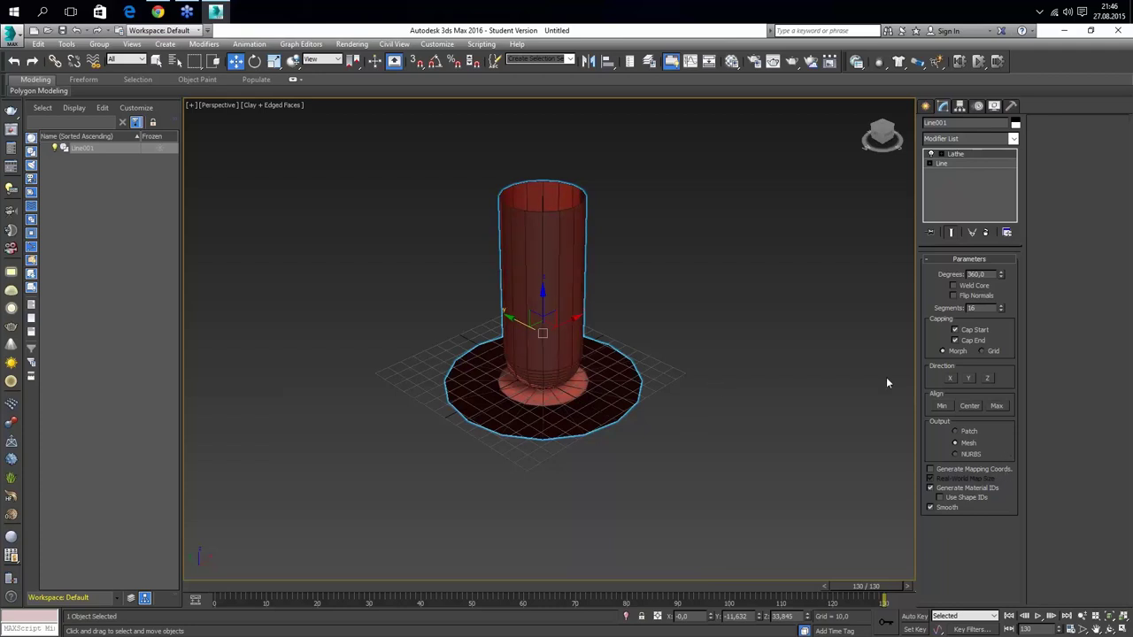
# Align the Lathe to Max and enable Weld Core and Flip Normals
pyautogui.click(997, 407)
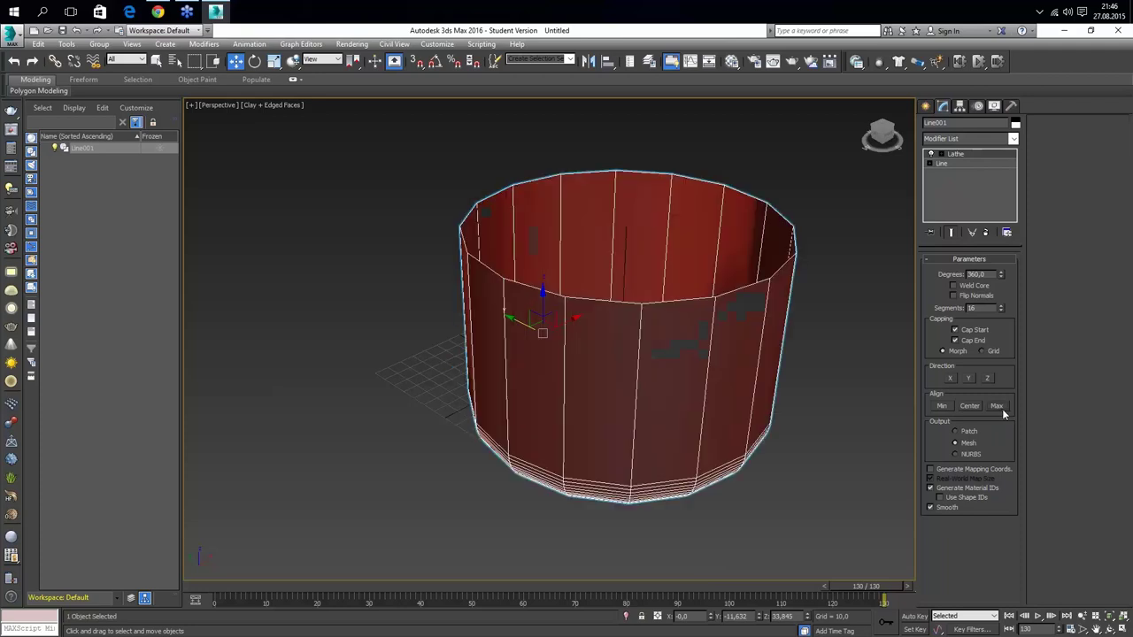
pyautogui.moveTo(645, 407); pyautogui.dragTo(549, 403, button='middle')
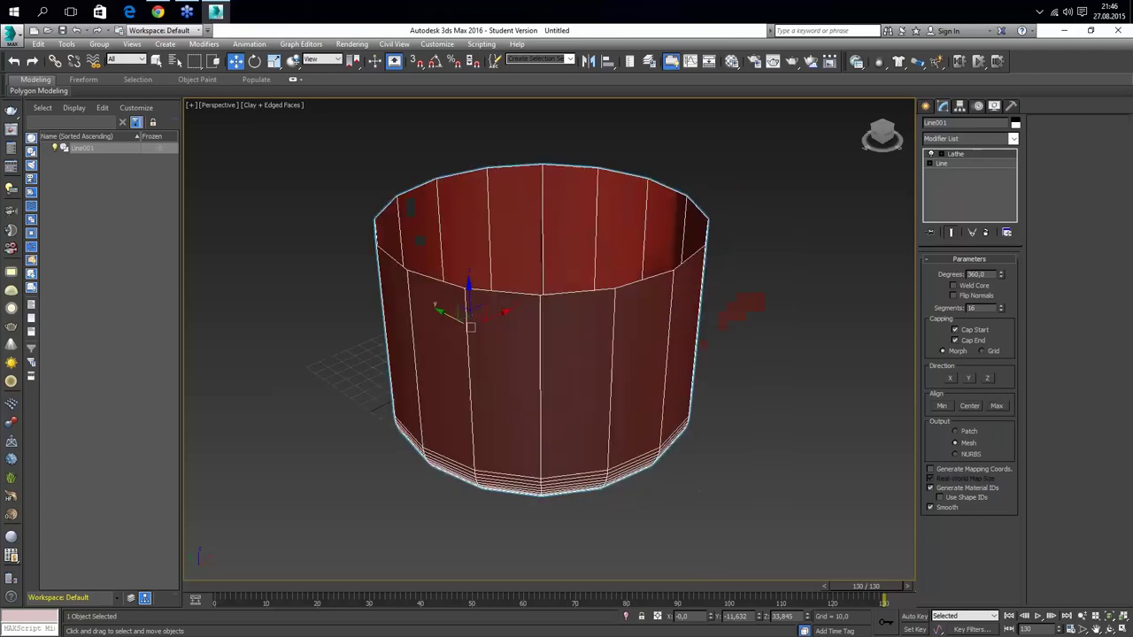
pyautogui.keyDown('alt'); pyautogui.moveTo(620, 398); pyautogui.dragTo(584, 399, button='middle'); pyautogui.keyUp('alt')
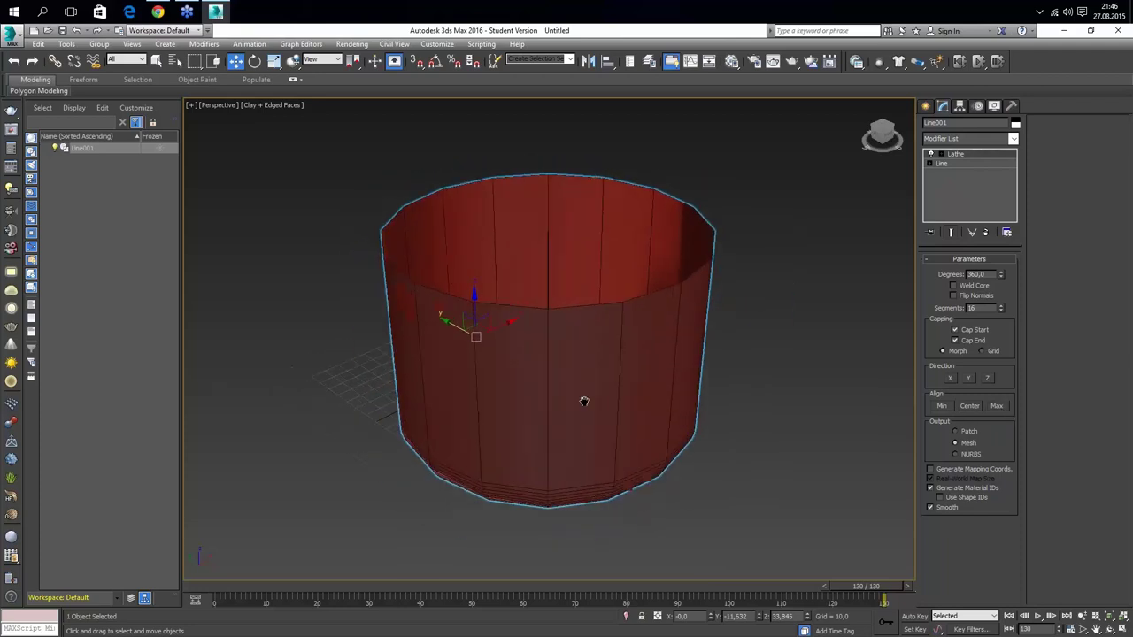
pyautogui.click(1111, 628)
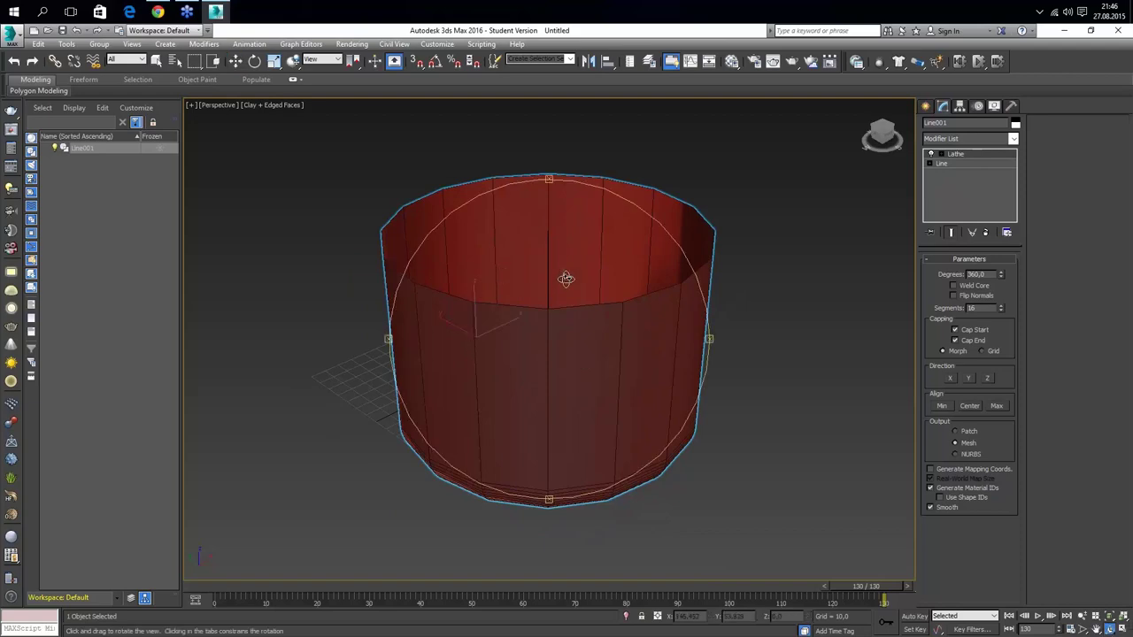
pyautogui.moveTo(567, 283)
pyautogui.mouseDown()
pyautogui.moveTo(553, 360)
pyautogui.moveTo(557, 220)
pyautogui.moveTo(549, 363)
pyautogui.moveTo(569, 253)
pyautogui.moveTo(569, 328)
pyautogui.moveTo(549, 354)
pyautogui.mouseUp()
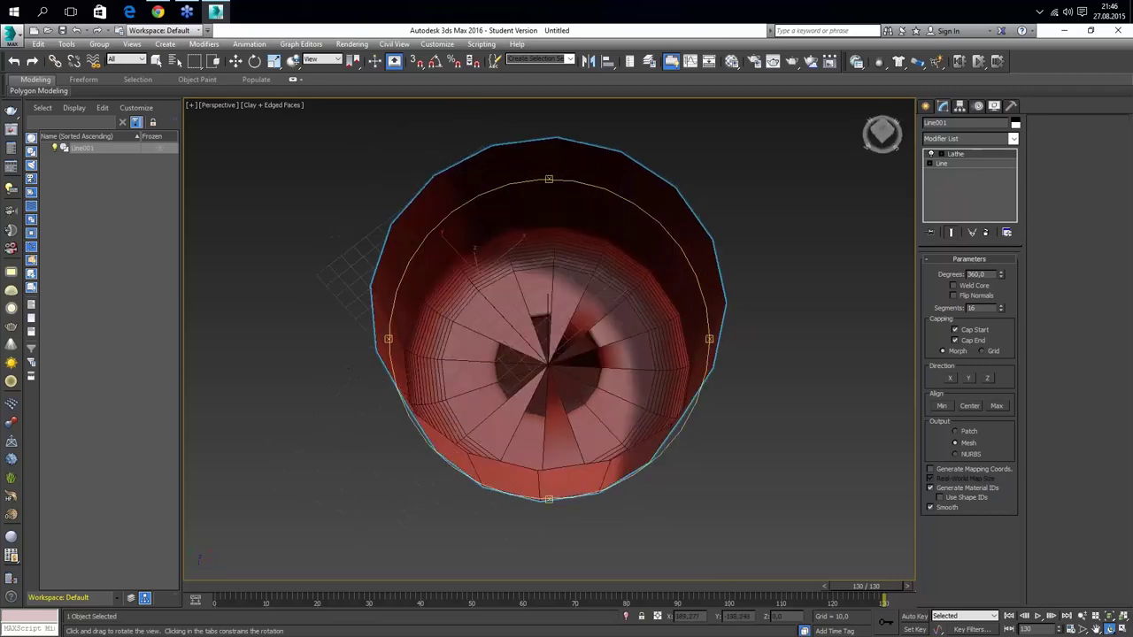
pyautogui.click(974, 286)
pyautogui.moveTo(576, 434)
pyautogui.mouseDown()
pyautogui.moveTo(576, 256)
pyautogui.moveTo(607, 220)
pyautogui.moveTo(607, 293)
pyautogui.moveTo(571, 377)
pyautogui.mouseUp()
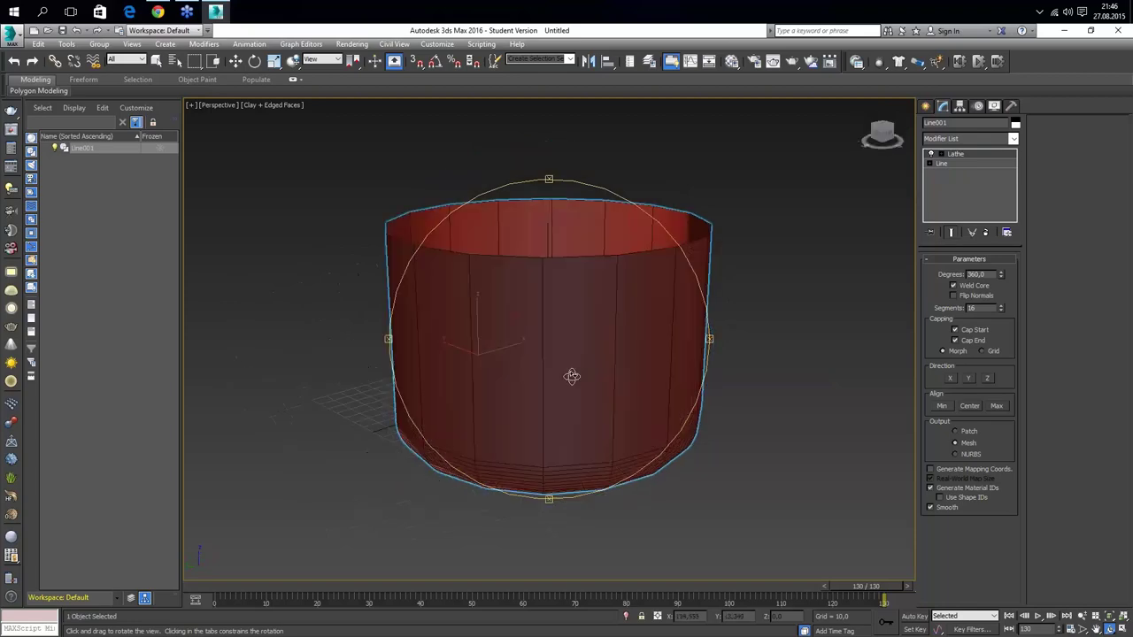
pyautogui.click(972, 301)
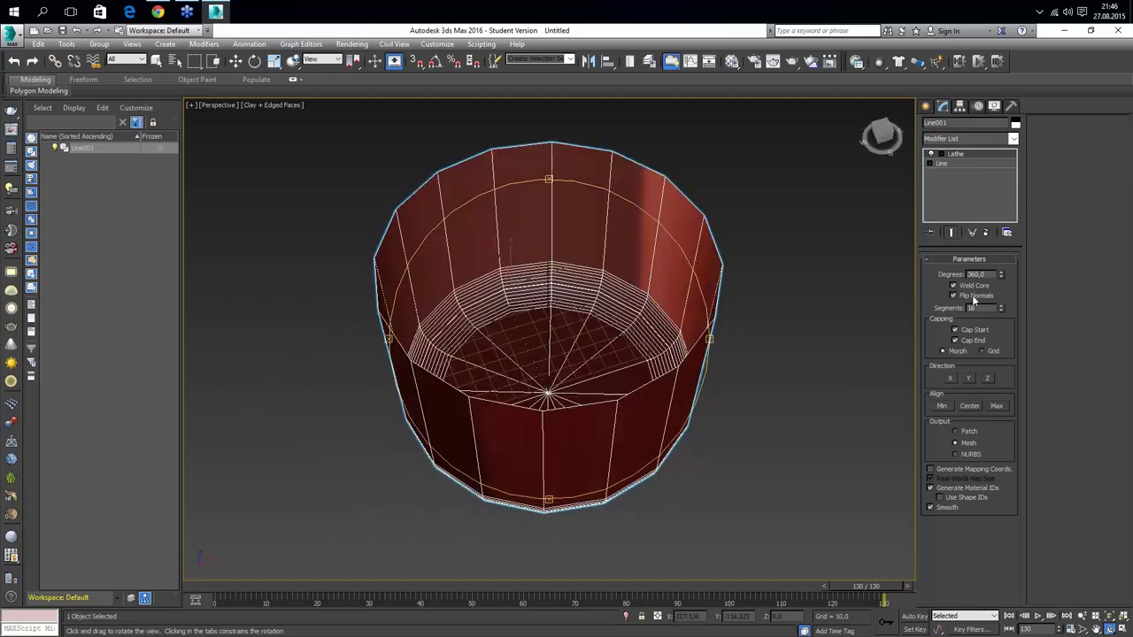
pyautogui.moveTo(561, 346)
pyautogui.mouseDown()
pyautogui.moveTo(565, 277)
pyautogui.moveTo(613, 374)
pyautogui.mouseUp()
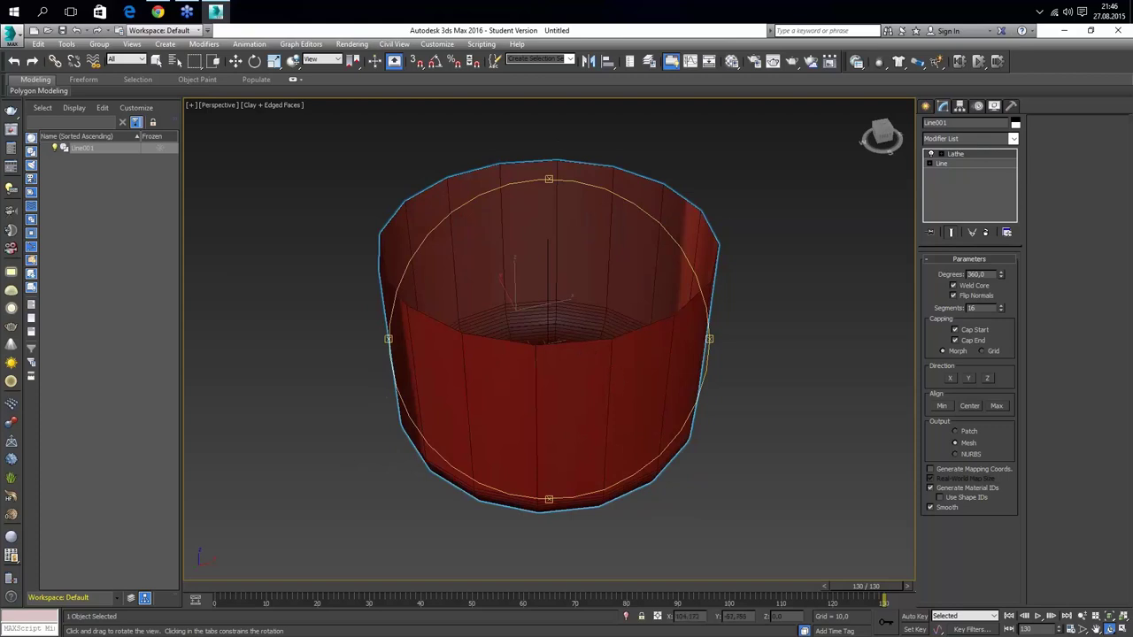
# Set the Lathe to 32 segments with Weld Core enabled
pyautogui.doubleClick(981, 308)
pyautogui.write('32')
pyautogui.press('Return')
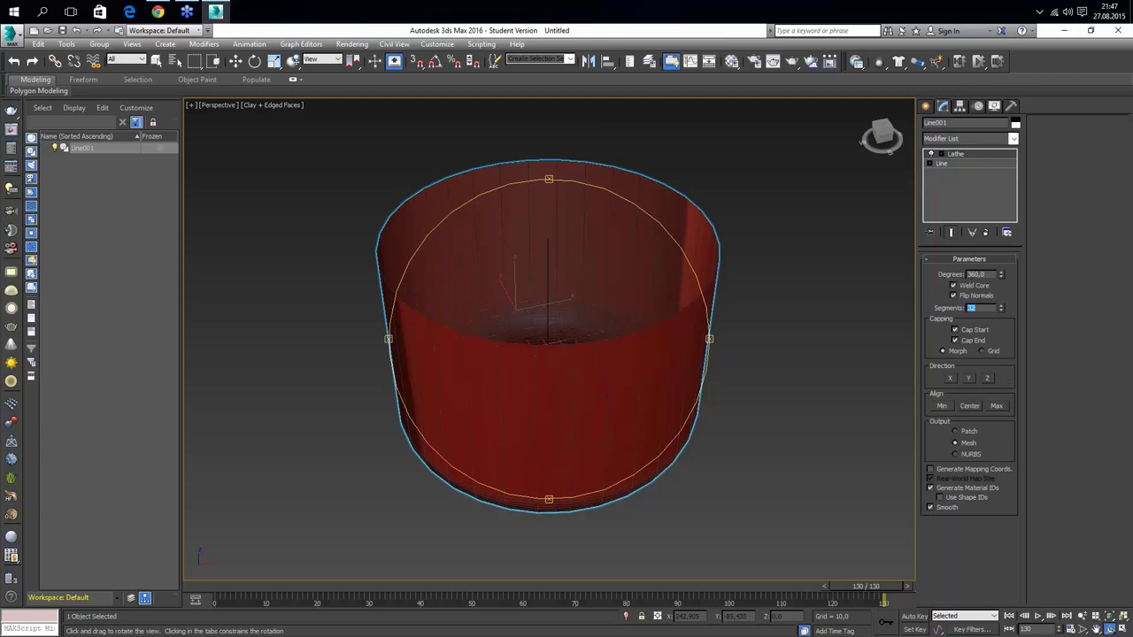
pyautogui.click(954, 285)
# Preview a 180° lathe, restore it to 360°, and turn off edged faces
pyautogui.moveTo(1000, 279)
pyautogui.mouseDown()
pyautogui.moveTo(995, 341)
pyautogui.moveTo(991, 274)
pyautogui.mouseUp()
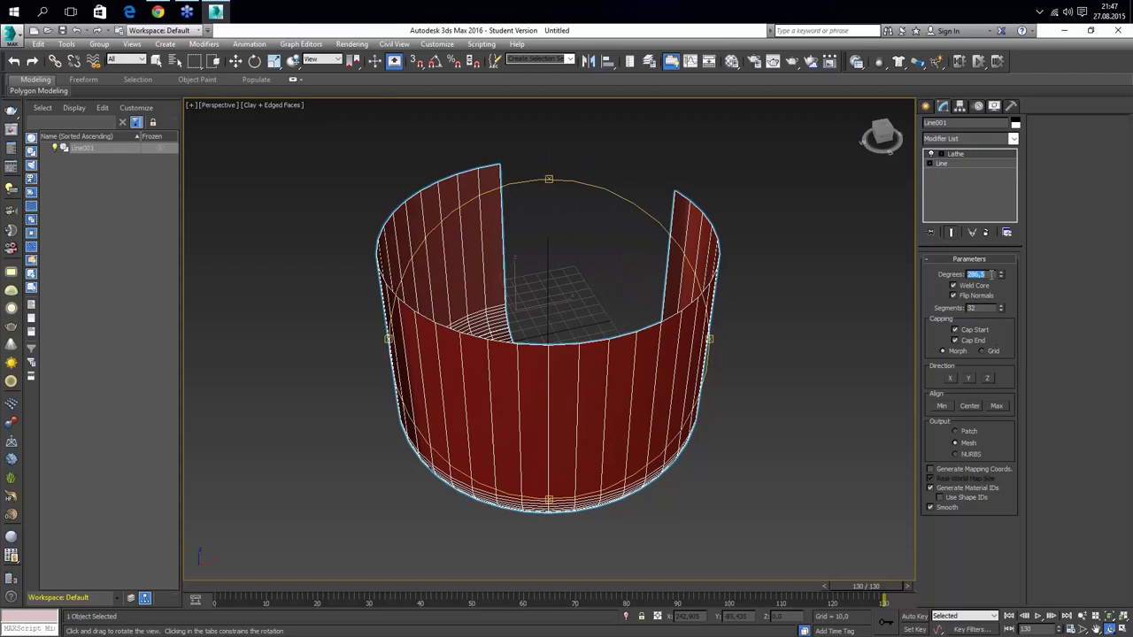
pyautogui.write('180')
pyautogui.press('Return')
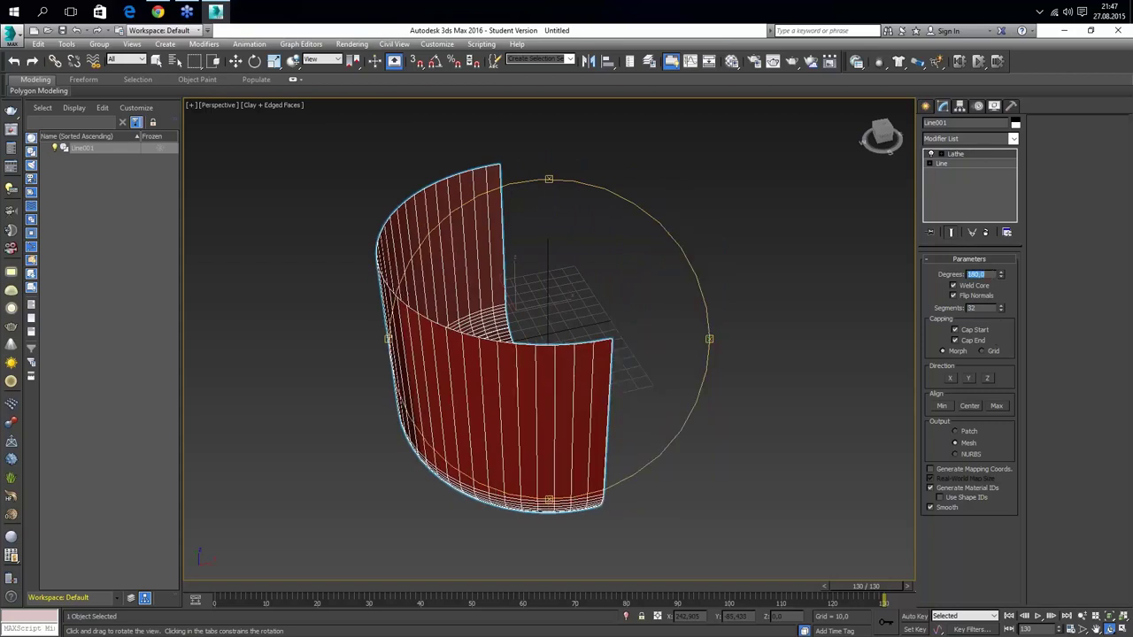
pyautogui.press('Return')
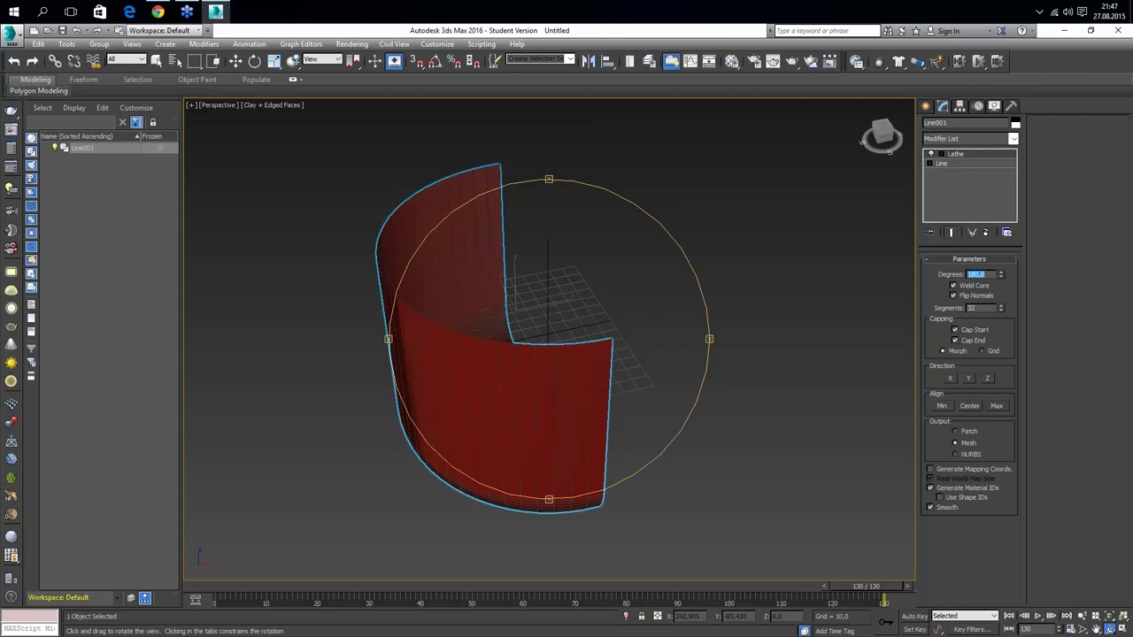
pyautogui.write('360')
pyautogui.press('Return')
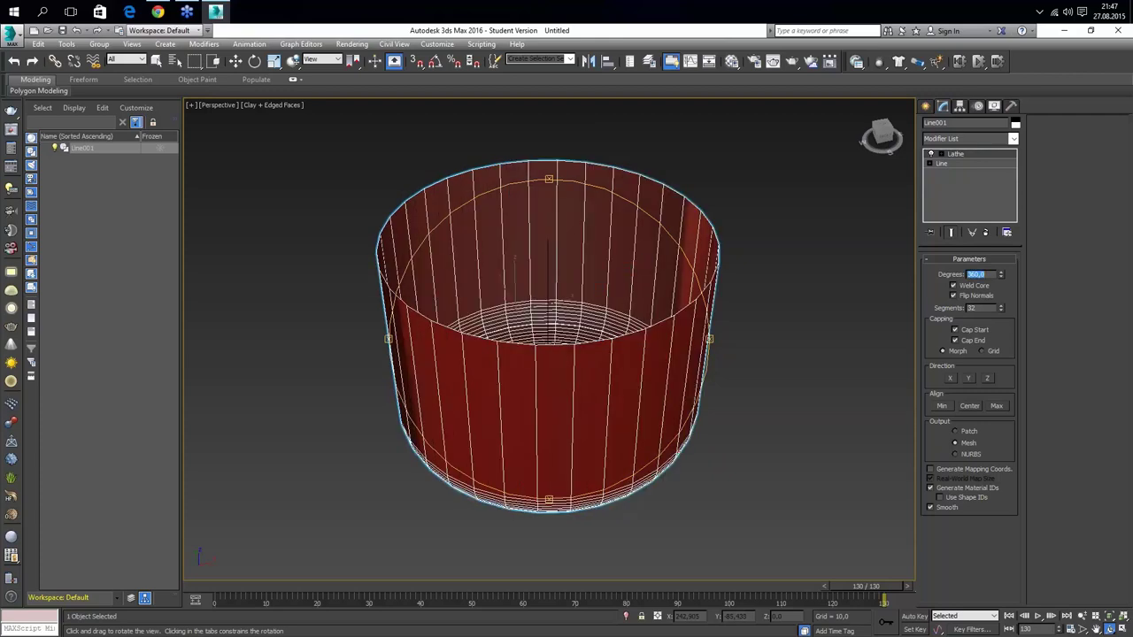
pyautogui.press('F4')
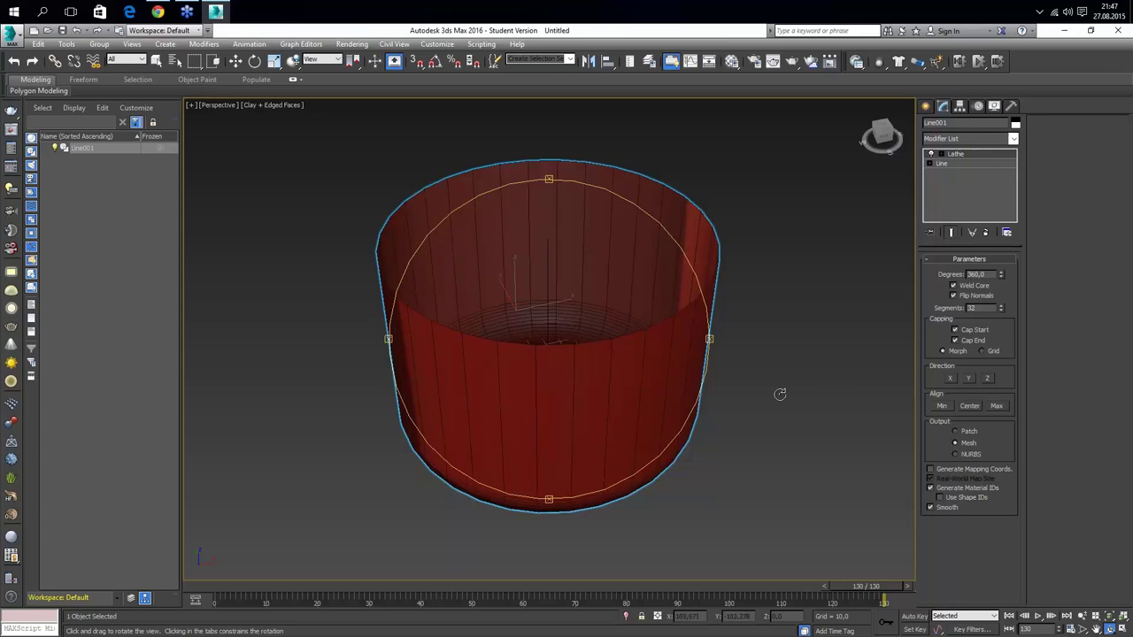
pyautogui.press('w')
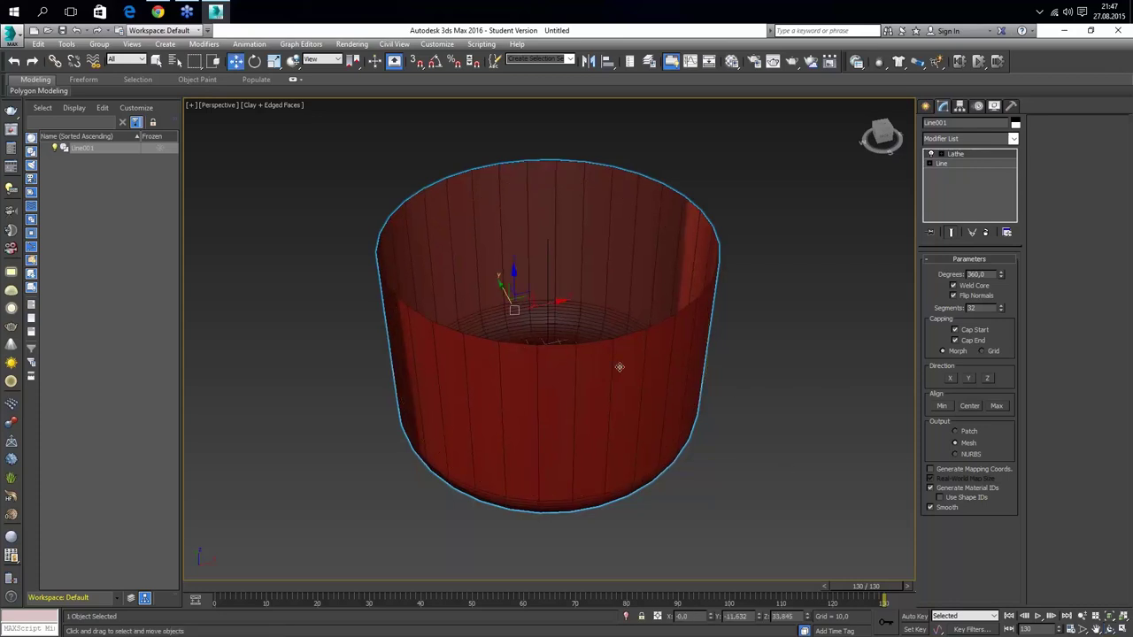
# Convert the lathed cup to an Editable Poly
pyautogui.rightClick(569, 365)
pyautogui.moveTo(619, 484)
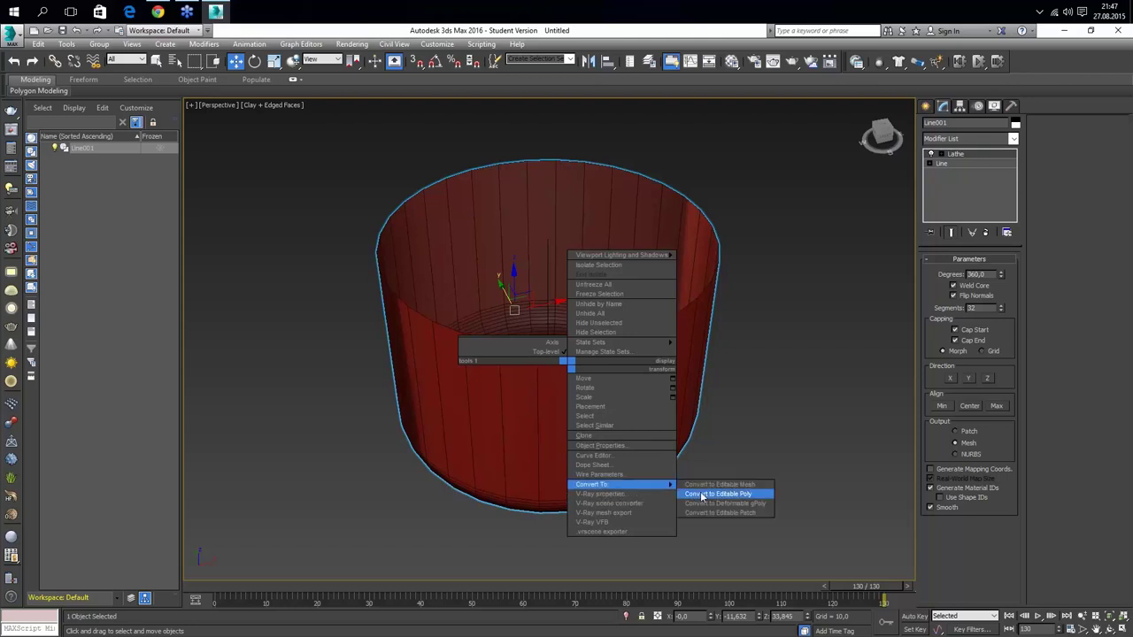
pyautogui.click(703, 497)
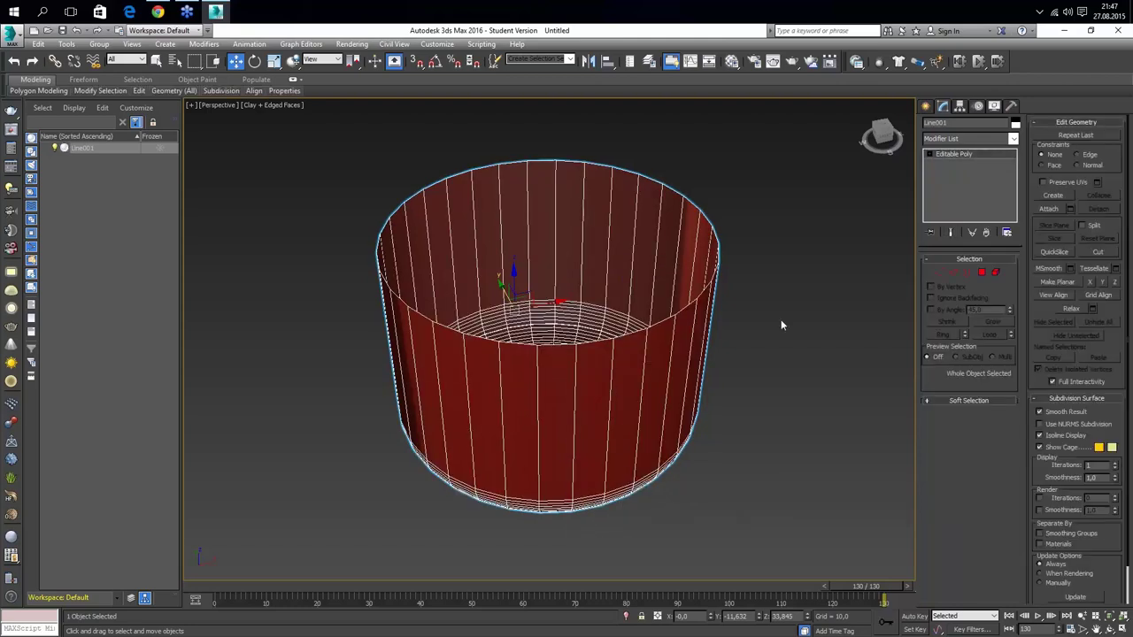
pyautogui.press('F4')
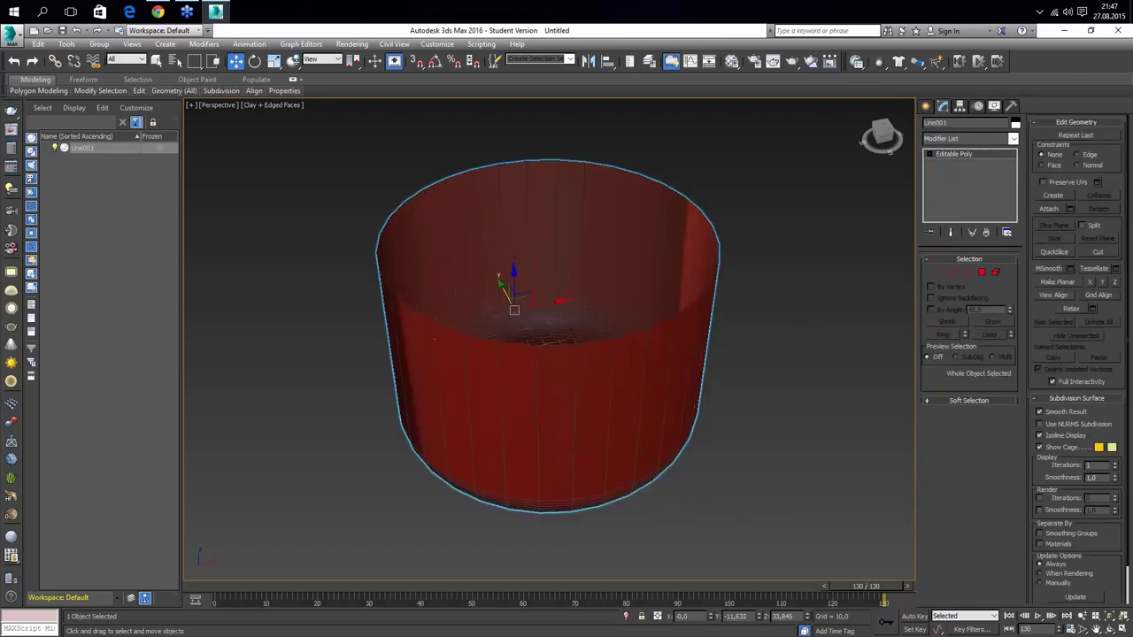
pyautogui.press('F4')
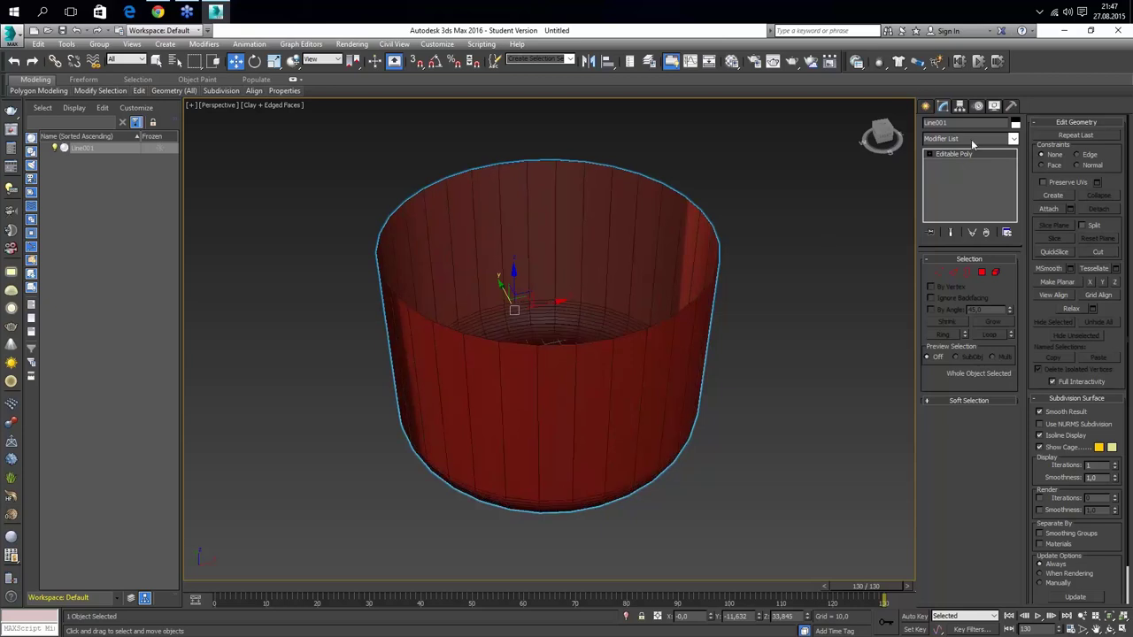
# Add a Shell modifier to the editable poly cup
pyautogui.click(971, 139)
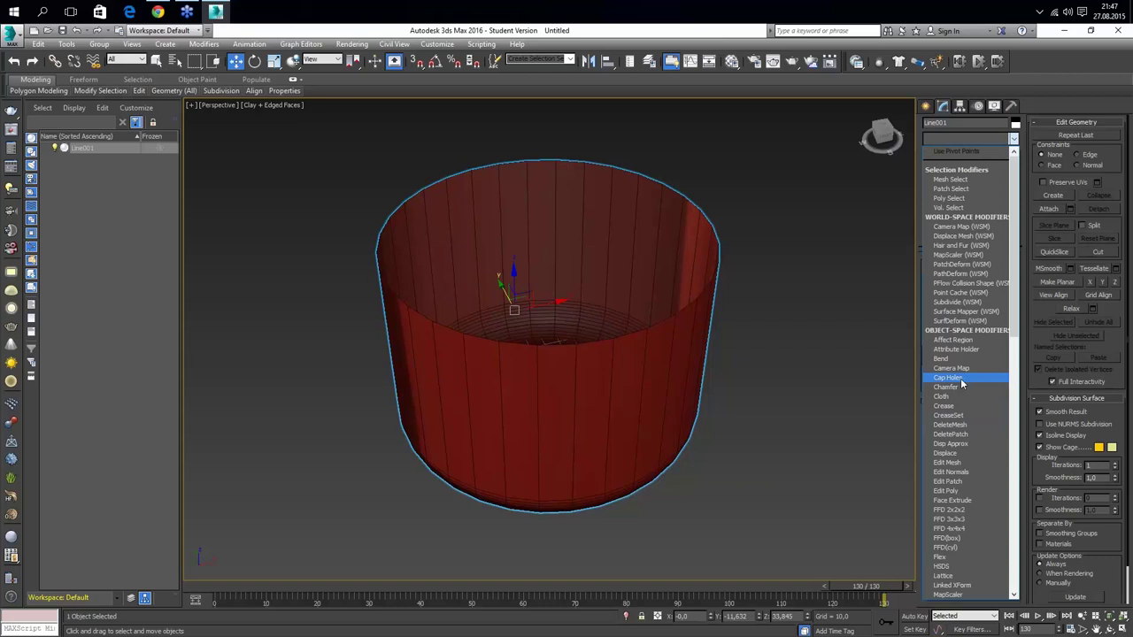
pyautogui.scroll(-3, 960, 378)
pyautogui.scroll(-5, 960, 378)
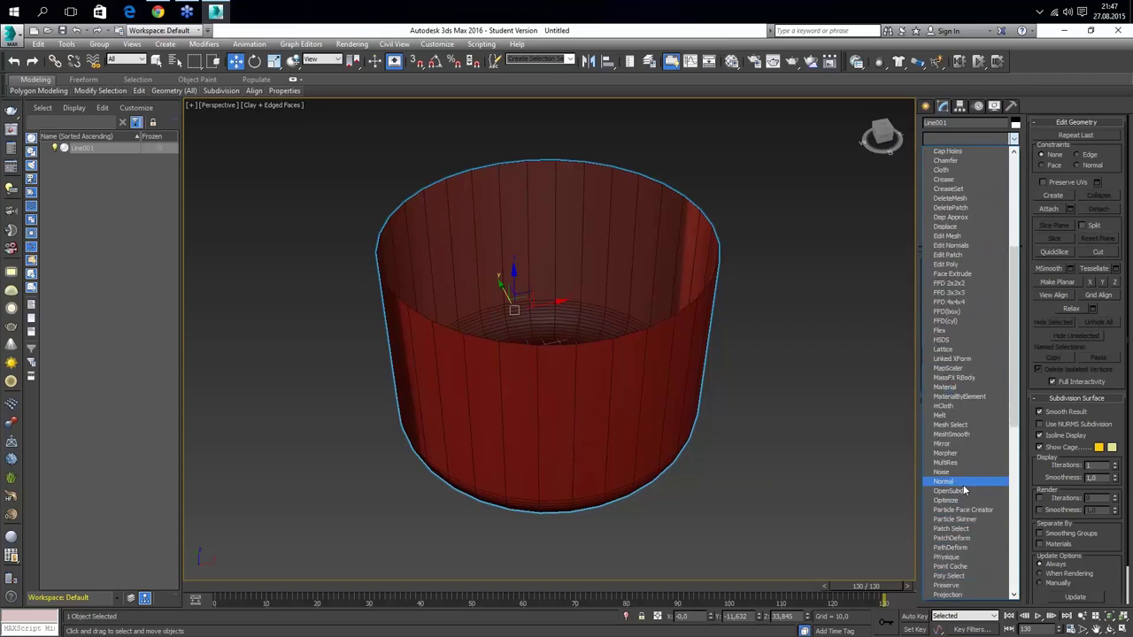
pyautogui.scroll(-6, 960, 492)
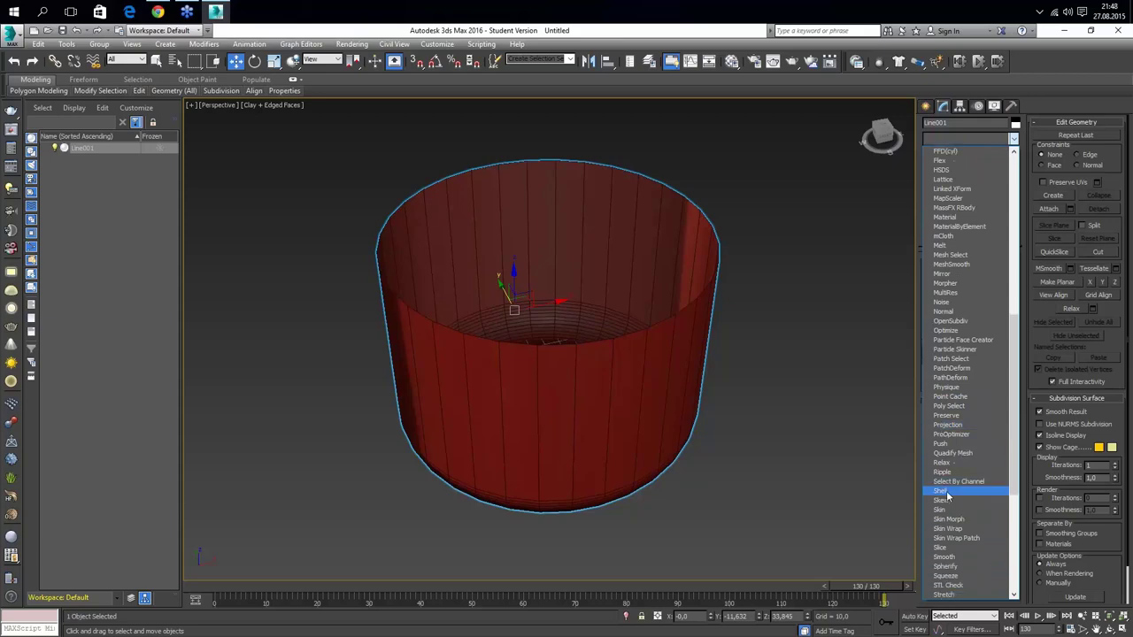
pyautogui.click(942, 492)
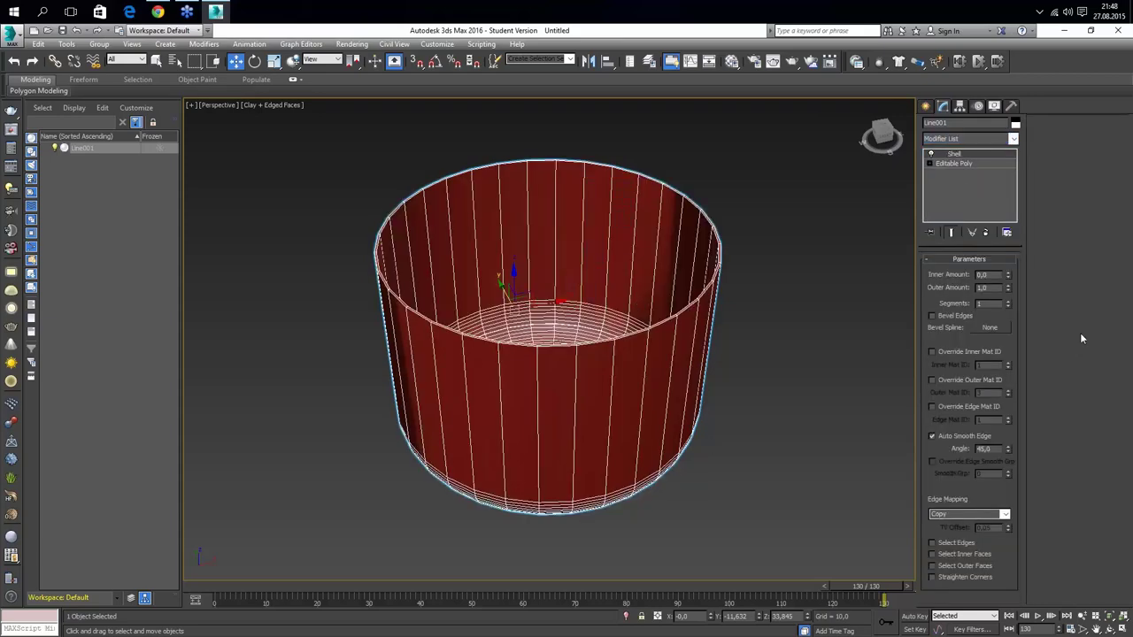
pyautogui.press('F4')
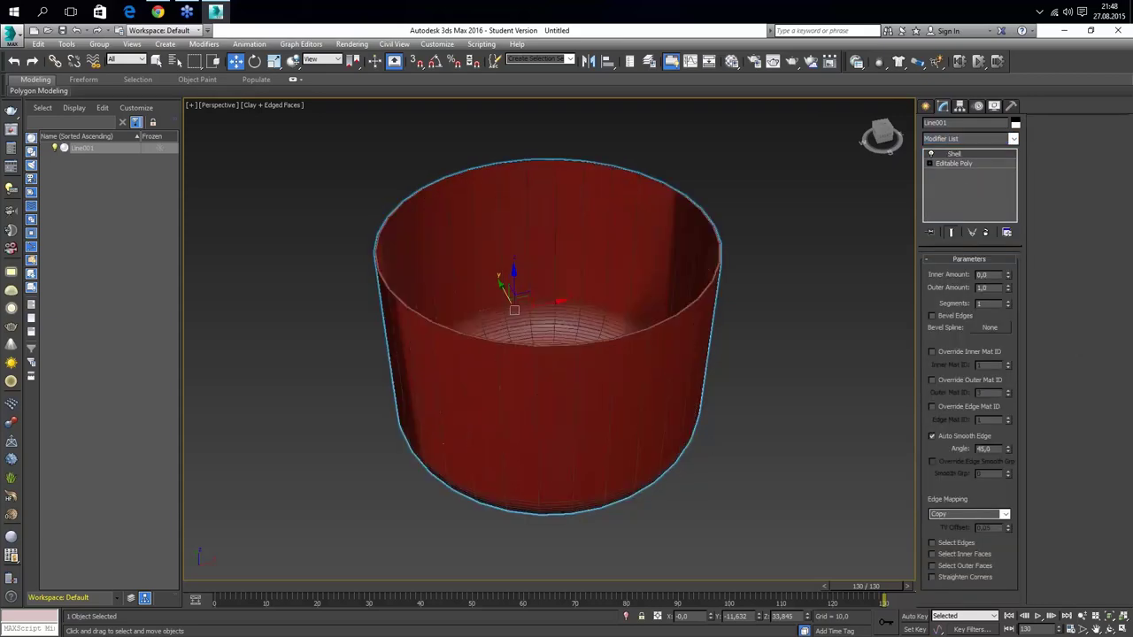
# Set the Shell Outer Amount to 0 and Inner Amount to 3
pyautogui.doubleClick(982, 287)
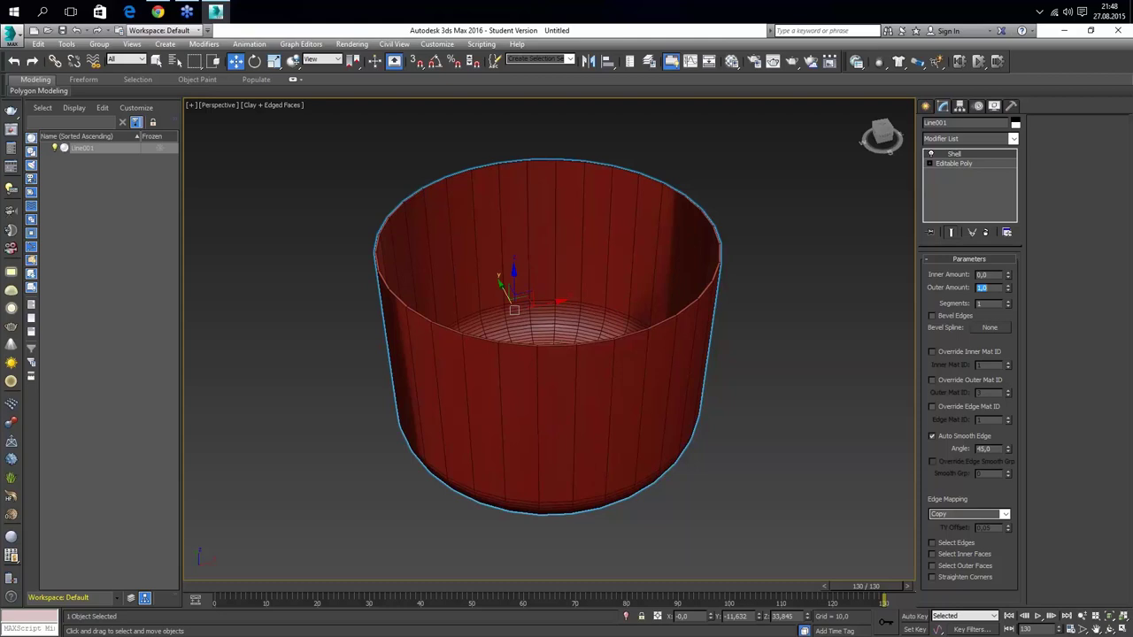
pyautogui.write('0')
pyautogui.doubleClick(982, 274)
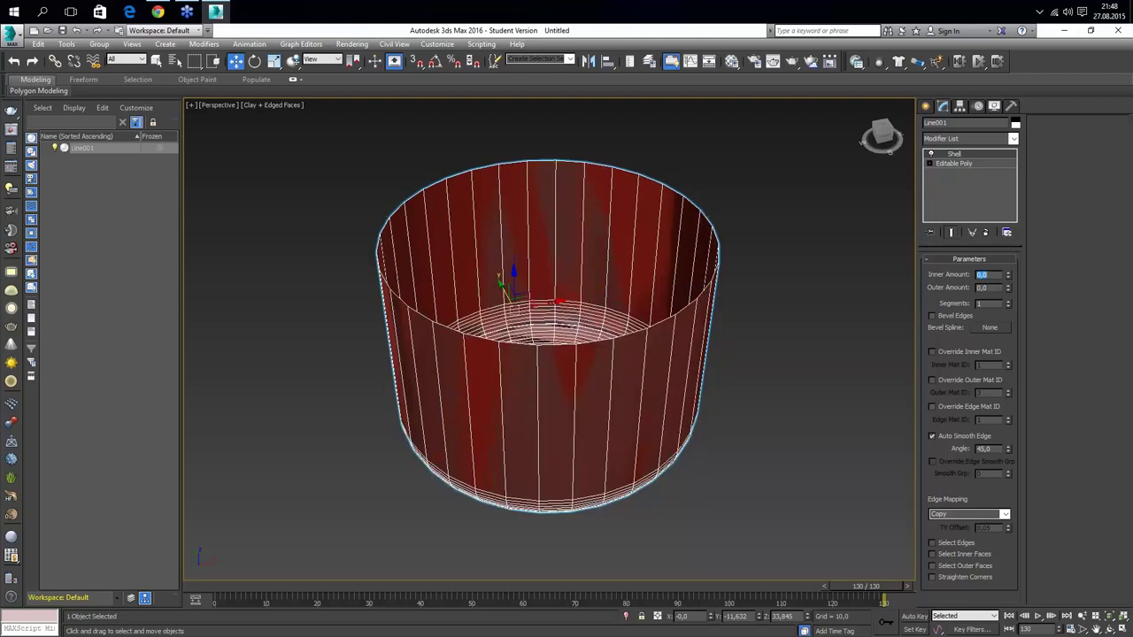
pyautogui.write('1')
pyautogui.press('Return')
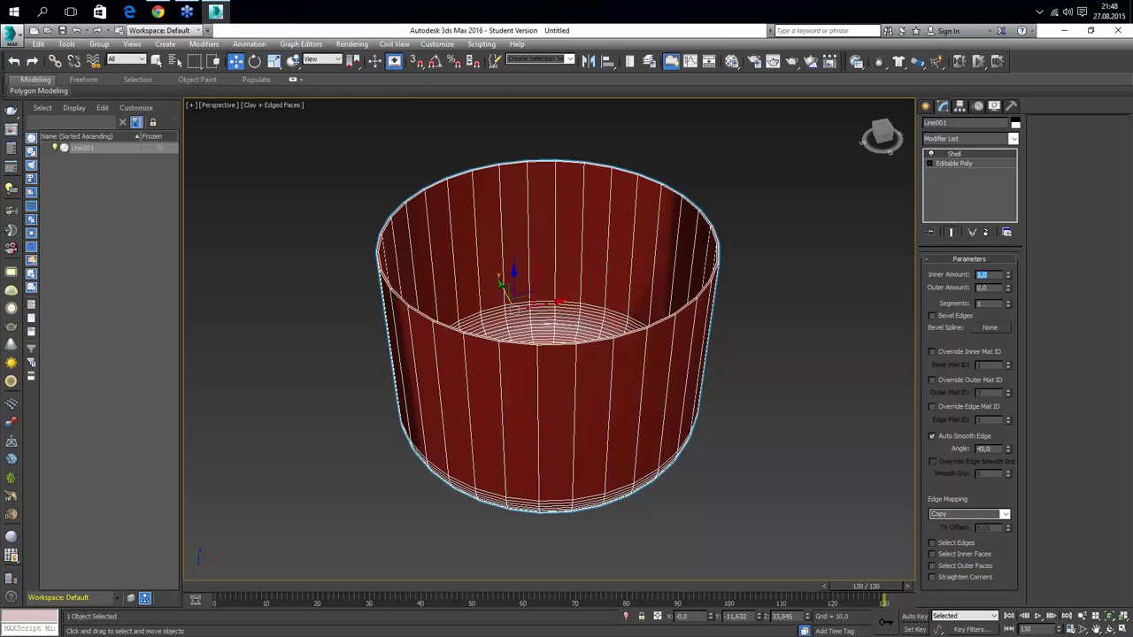
pyautogui.write('6')
pyautogui.press('Return')
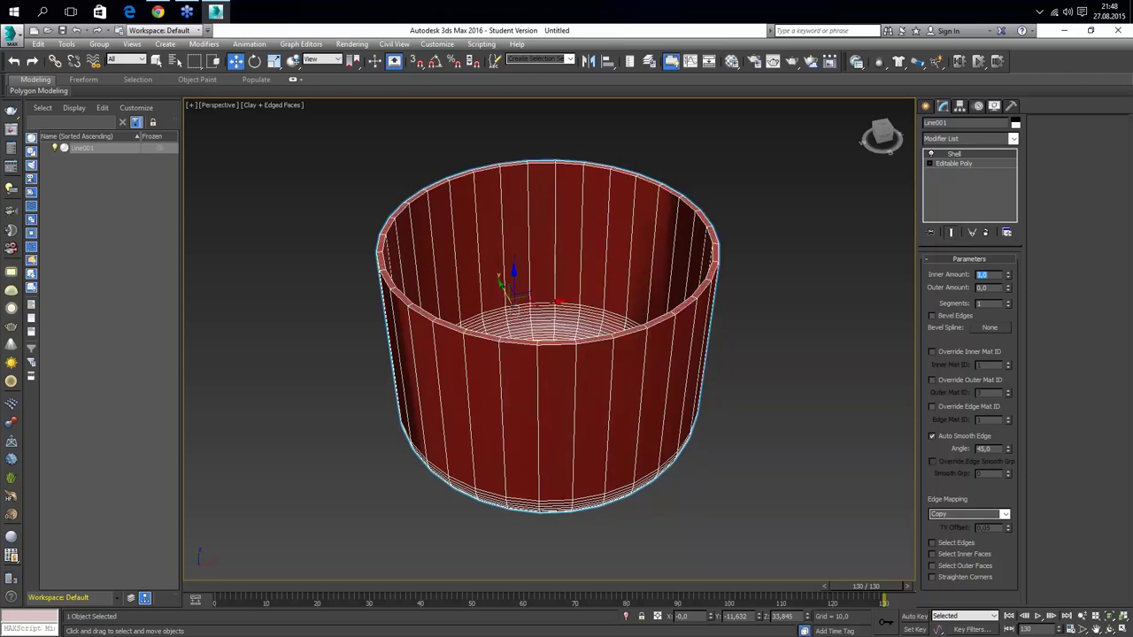
pyautogui.write('3')
pyautogui.click(984, 304)
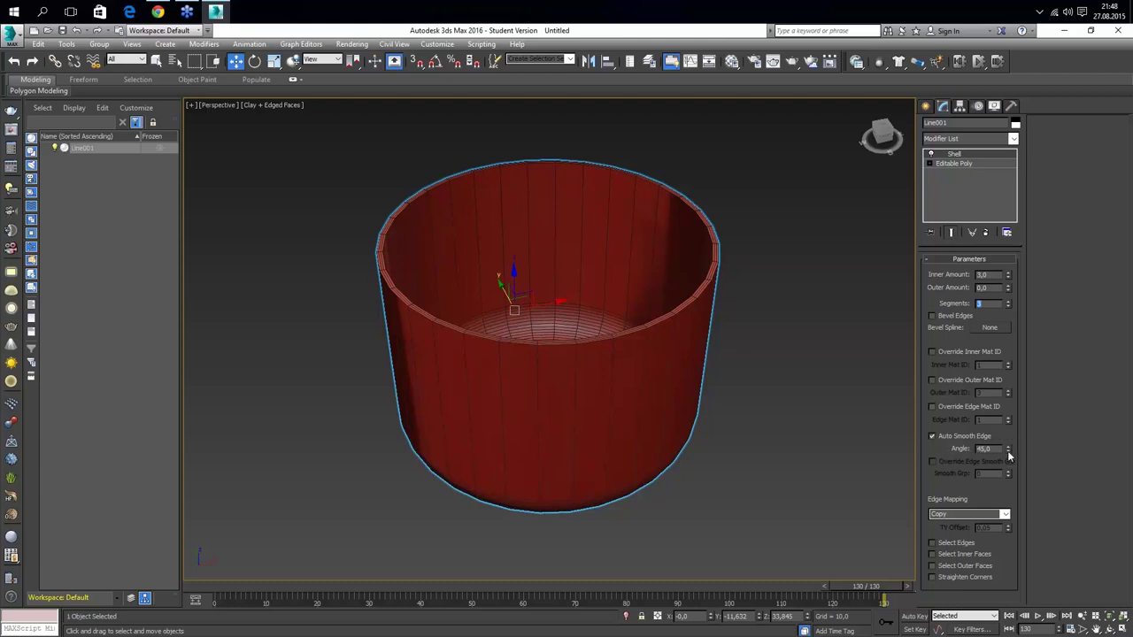
# Set the Shell smoothing angle to 45
pyautogui.moveTo(1007, 450); pyautogui.dragTo(1007, 443)
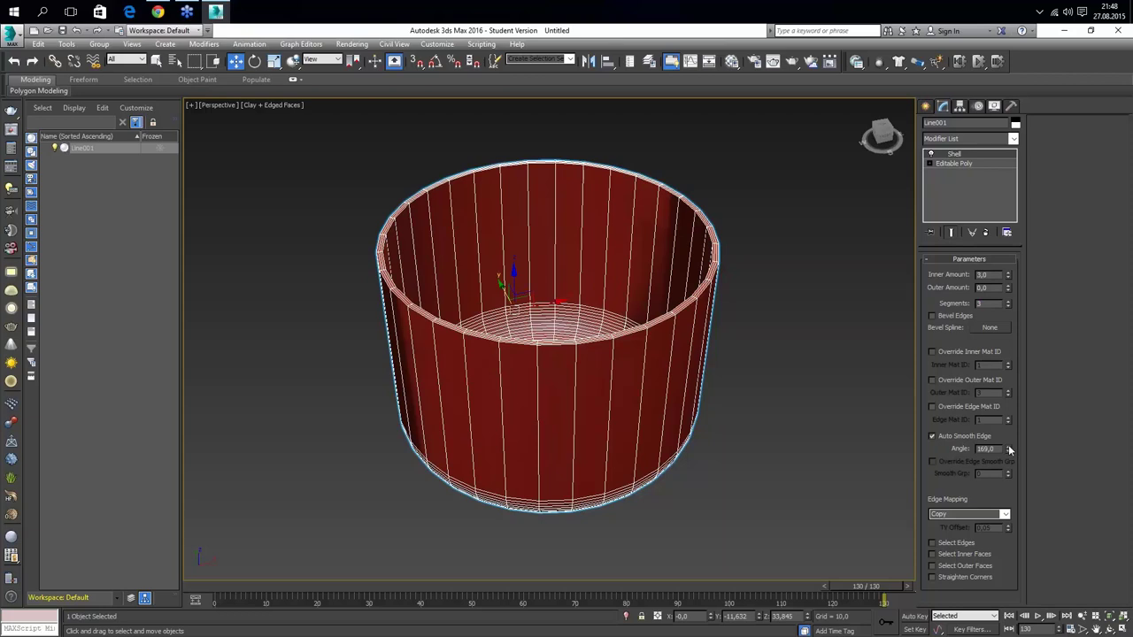
pyautogui.doubleClick(984, 449)
pyautogui.write('45')
pyautogui.press('Return')
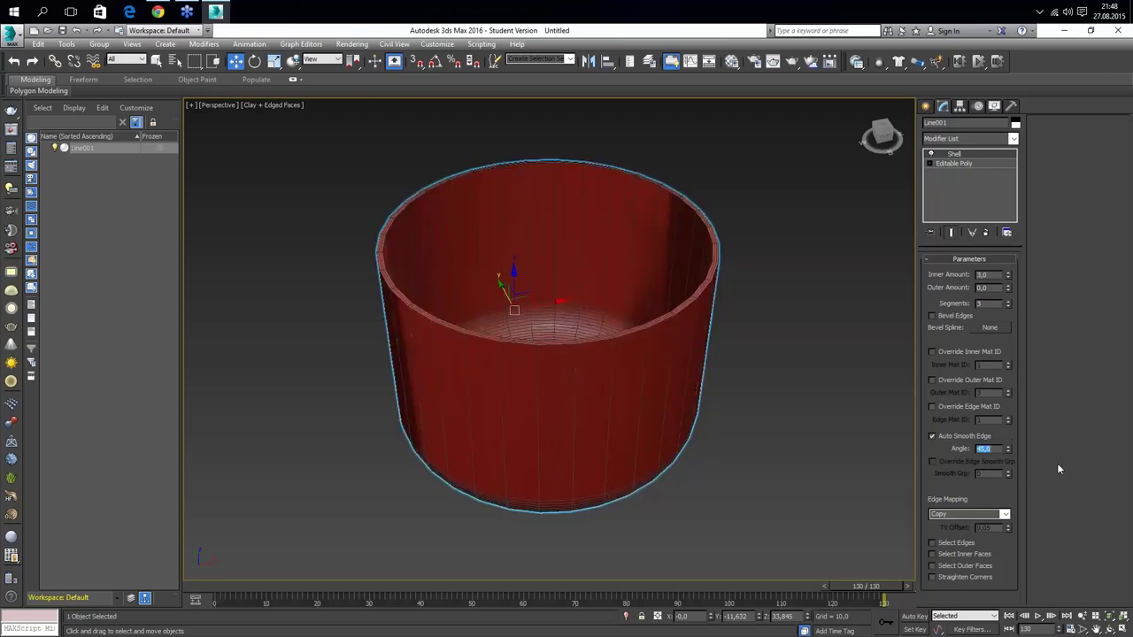
pyautogui.click(783, 301)
pyautogui.click(708, 265)
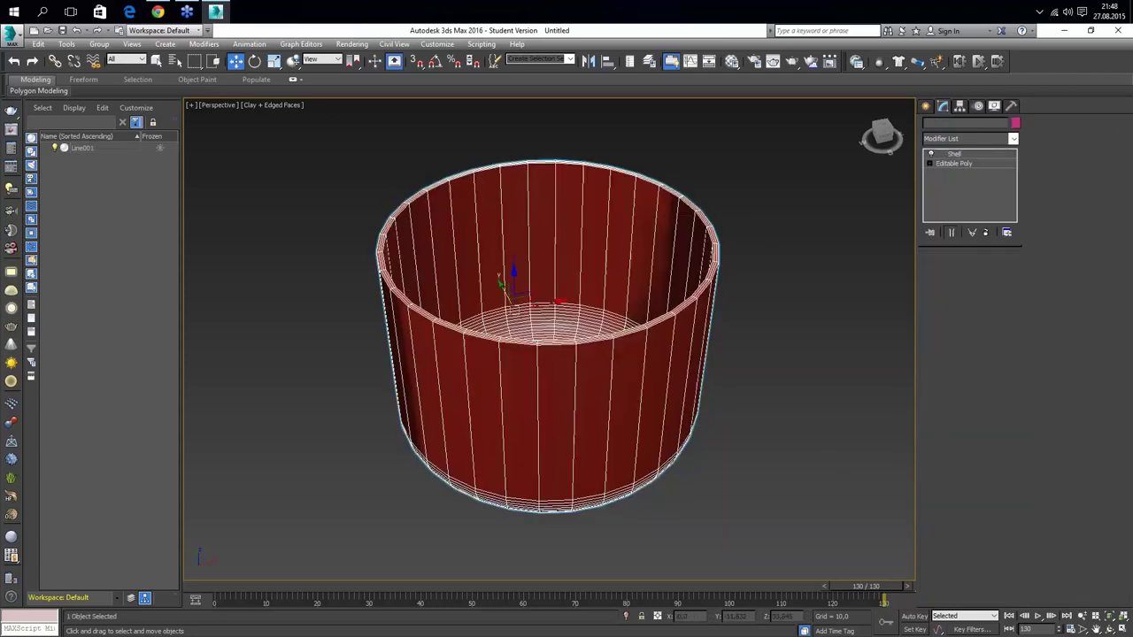
# Add a TurboSmooth modifier above the Shell on Line001 to round the cup's rim and base
pyautogui.click(969, 140)
pyautogui.scroll(-10, 969, 221)
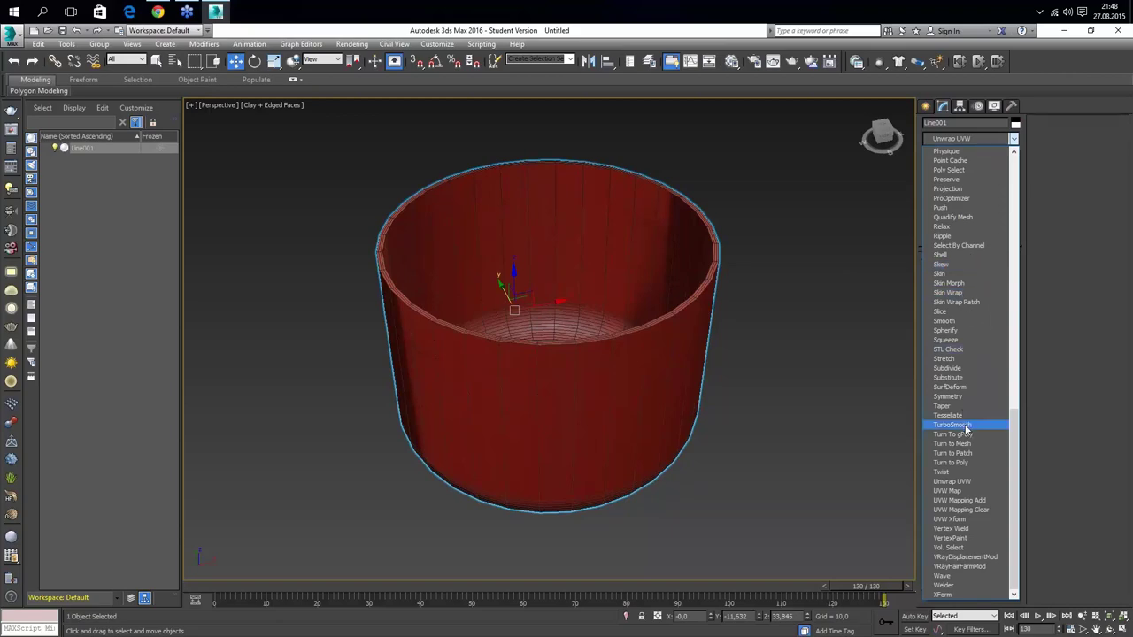
pyautogui.click(952, 425)
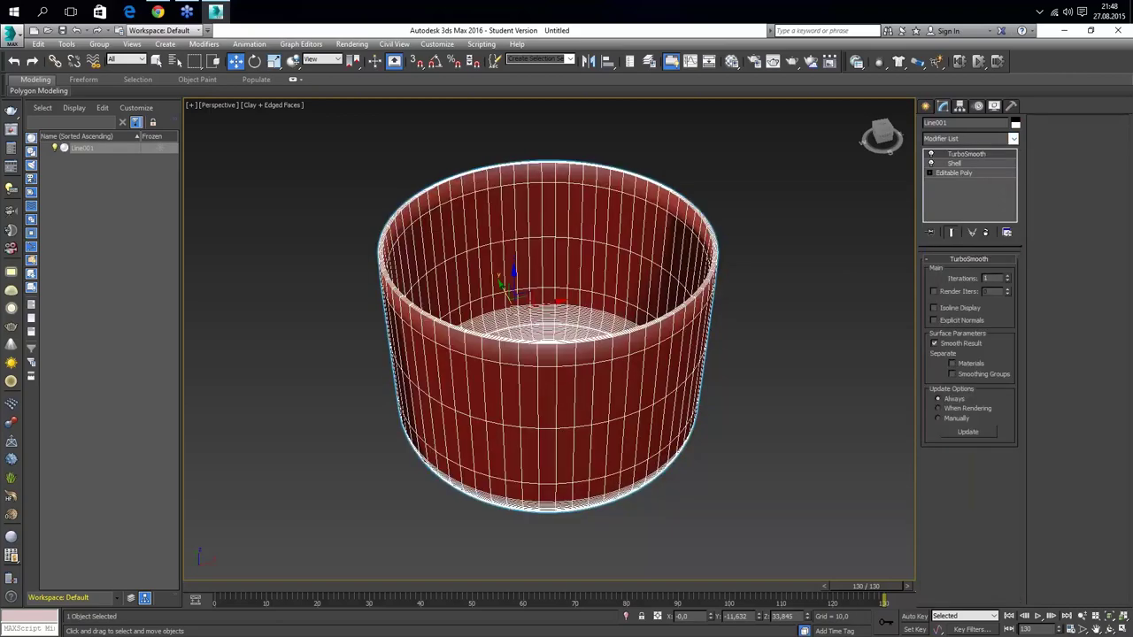
pyautogui.click(1109, 628)
pyautogui.moveTo(576, 281)
pyautogui.mouseDown()
pyautogui.moveTo(513, 329)
pyautogui.moveTo(610, 220)
pyautogui.moveTo(617, 310)
pyautogui.moveTo(566, 266)
pyautogui.moveTo(554, 305)
pyautogui.mouseUp()
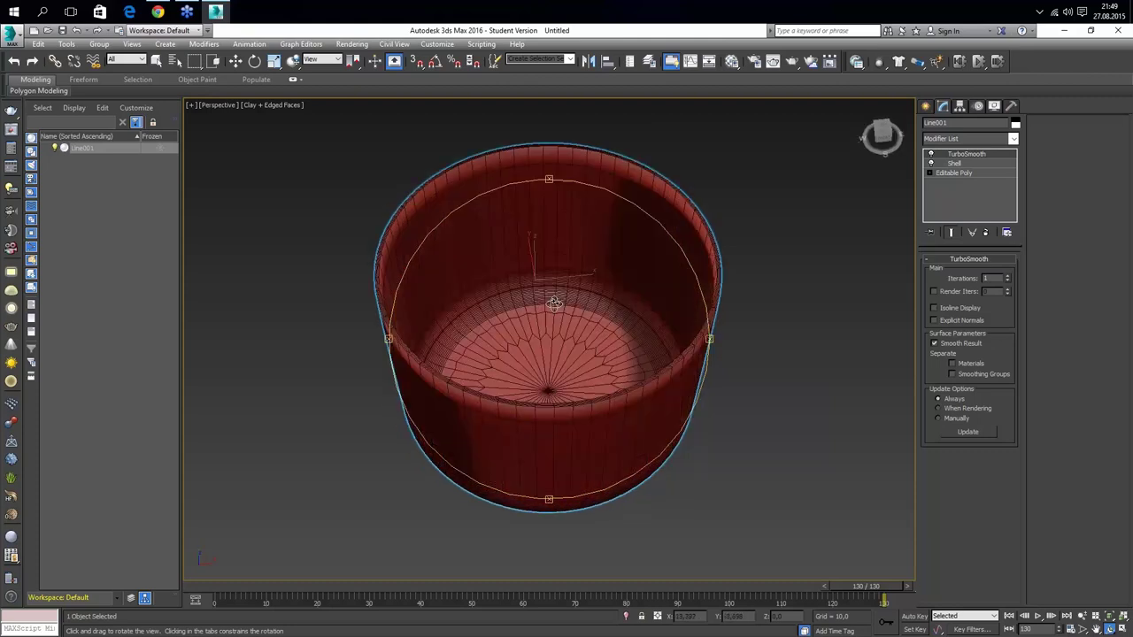